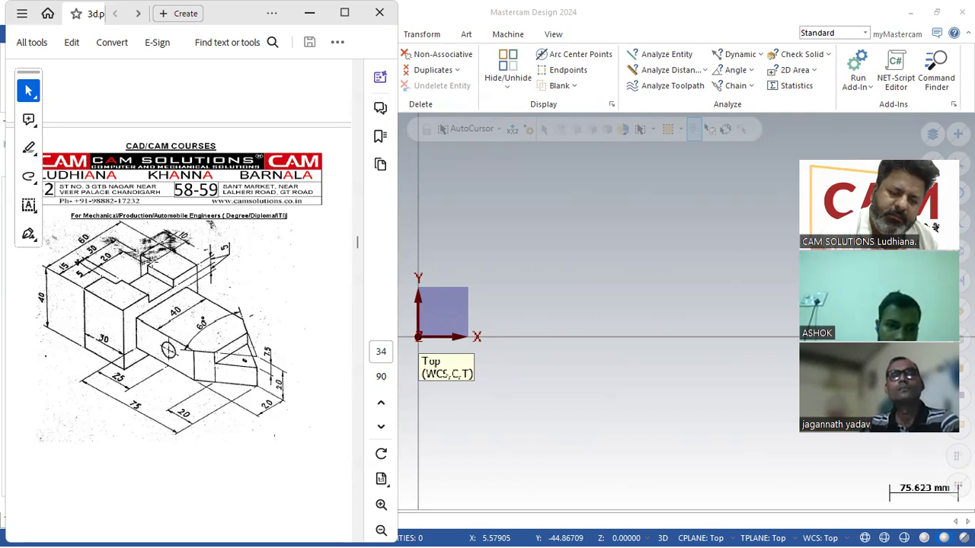
- Switch to Mastercam and draw a rectangle from the origin, about 231 mm wide and 138 mm high, up and to the right
click(553, 239)
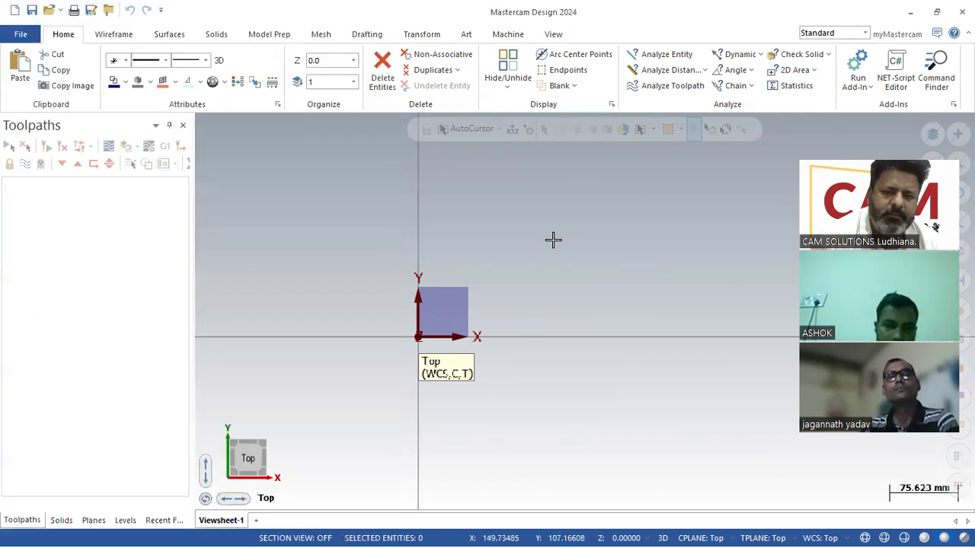
click(169, 35)
click(128, 35)
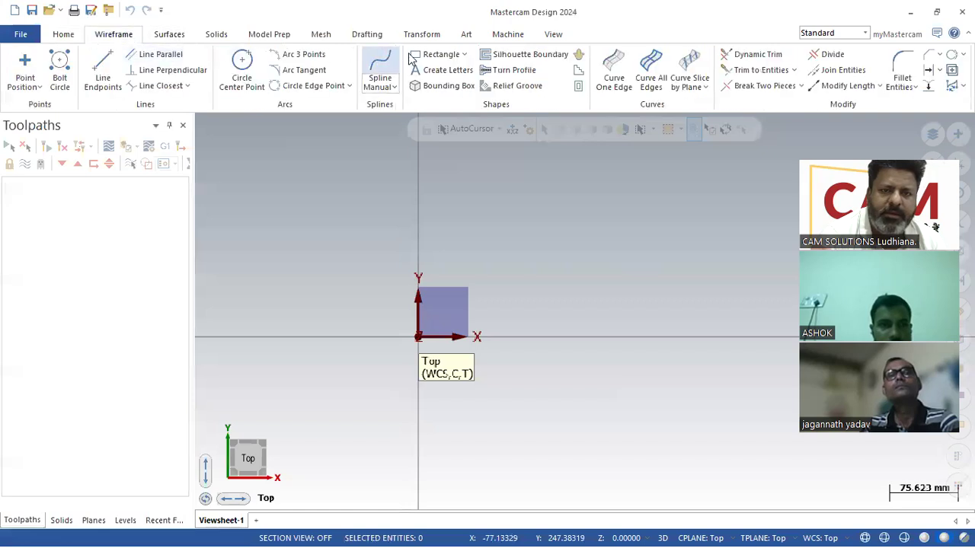
click(418, 337)
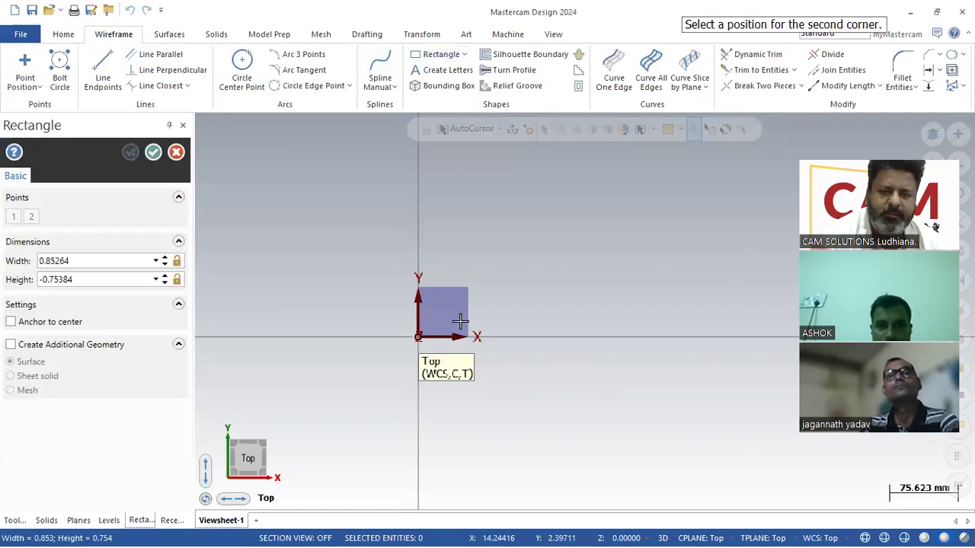
click(627, 212)
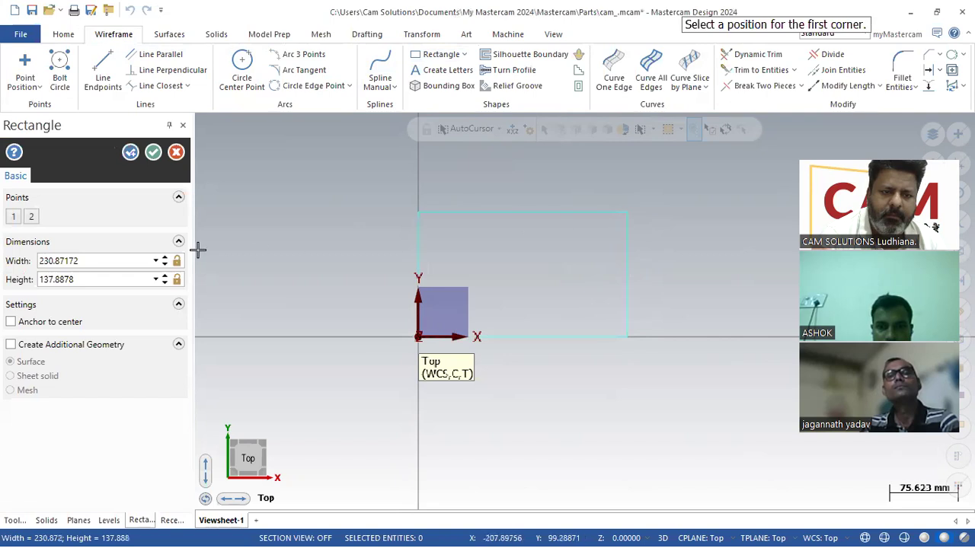
- Set the rectangle's width to 60 mm and height to 40 mm and accept it
click(119, 261)
text(60)
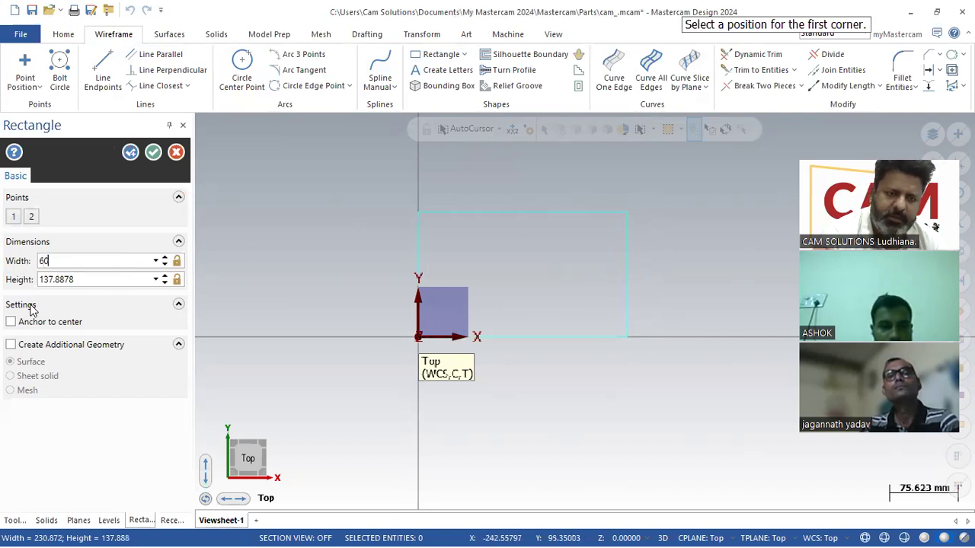
click(101, 276)
text(40)
key(Return)
scroll(531, 374, up, 3)
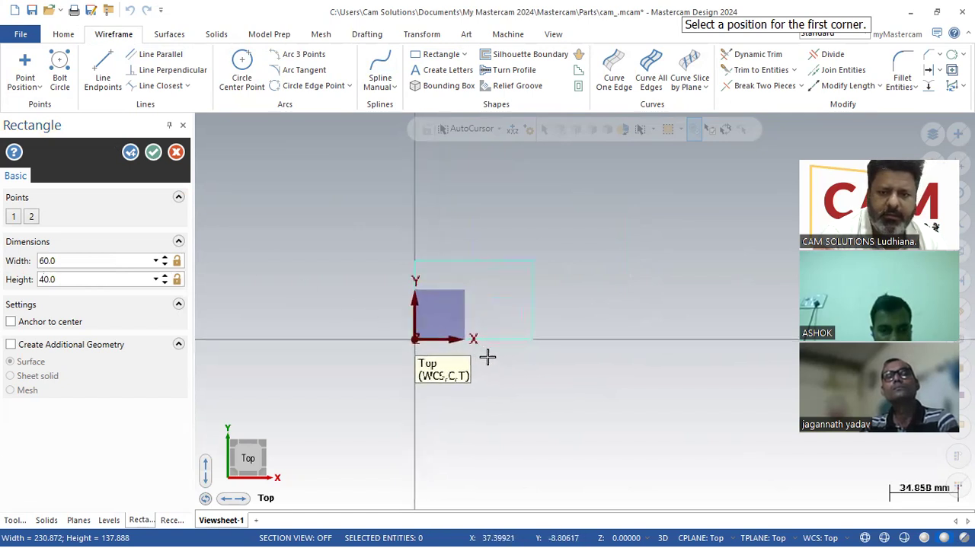
scroll(488, 357, up, 3)
scroll(457, 185, up, 2)
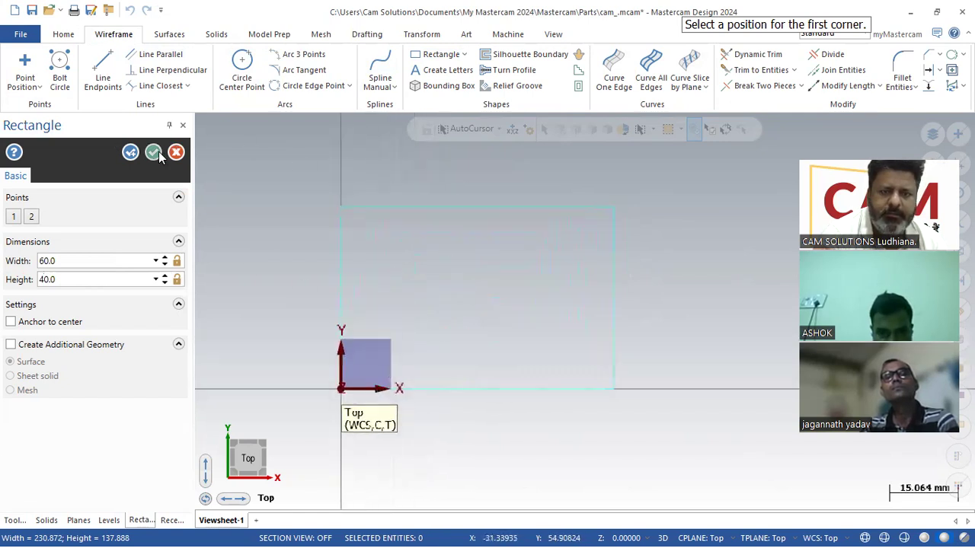
click(156, 153)
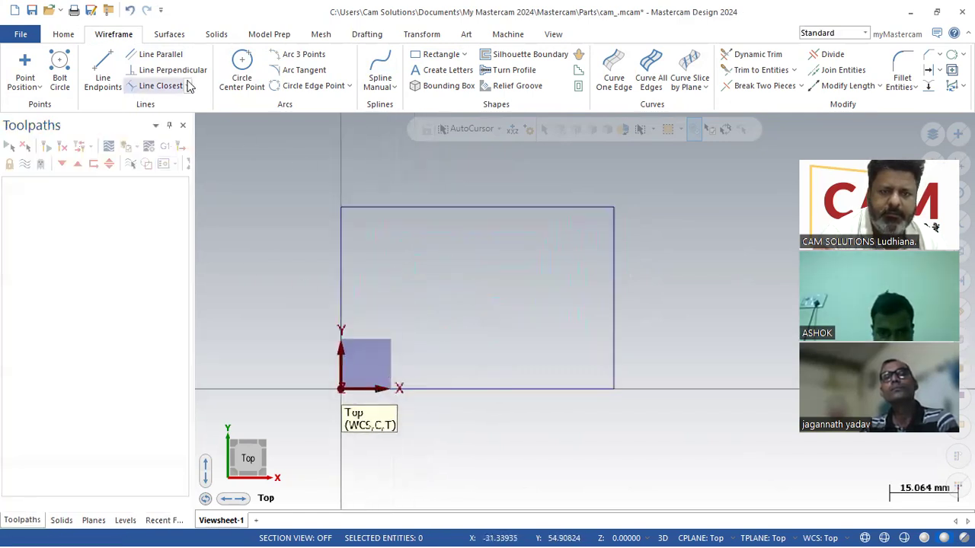
- Offset a copy of the rectangle's left edge 15 mm inward
click(928, 71)
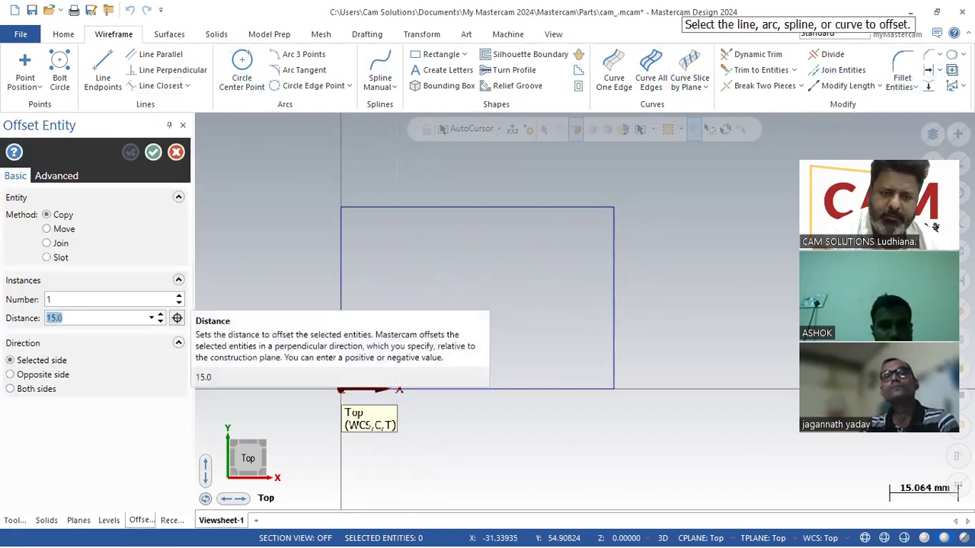
click(347, 269)
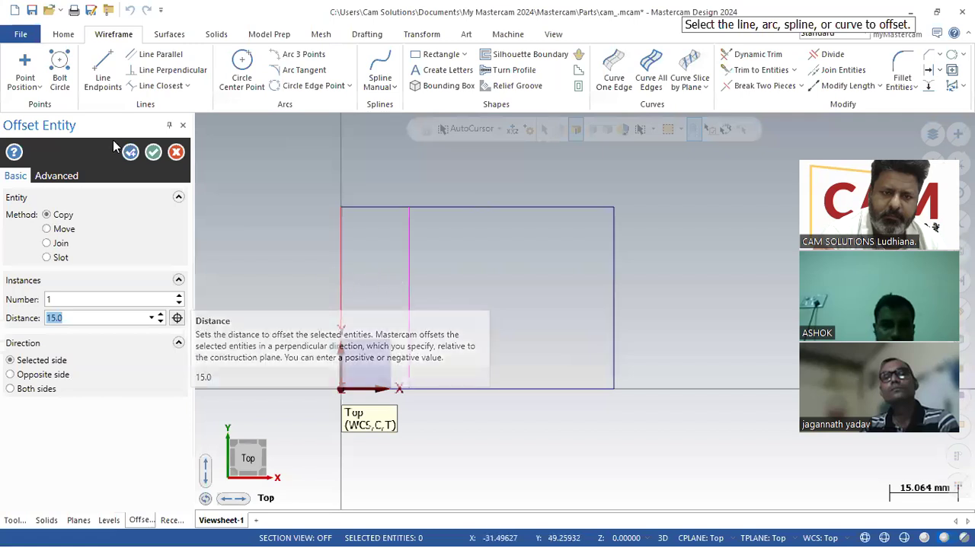
click(129, 153)
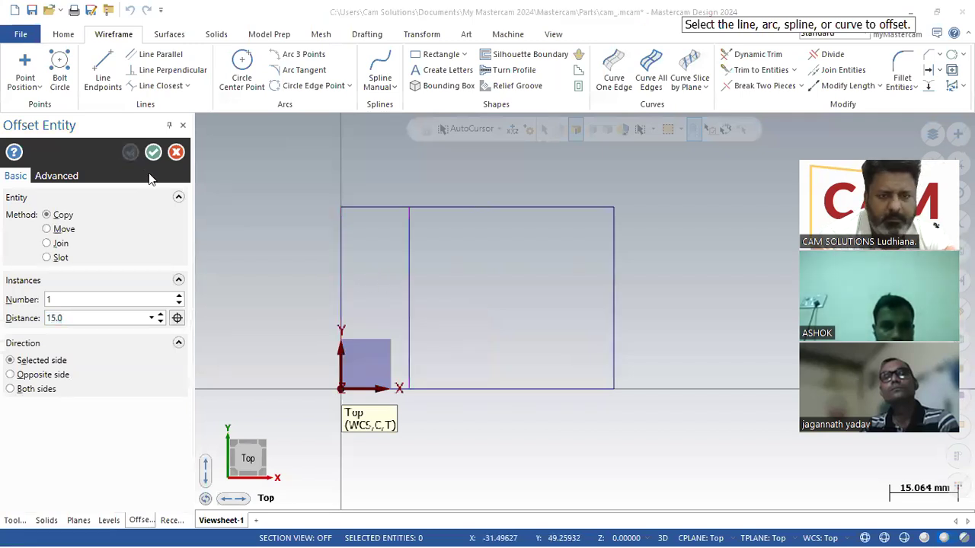
- Check the reference drawing and offset a copy of the inner vertical line 5 mm further to the right
key(alt+Tab)
key(alt+Tab)
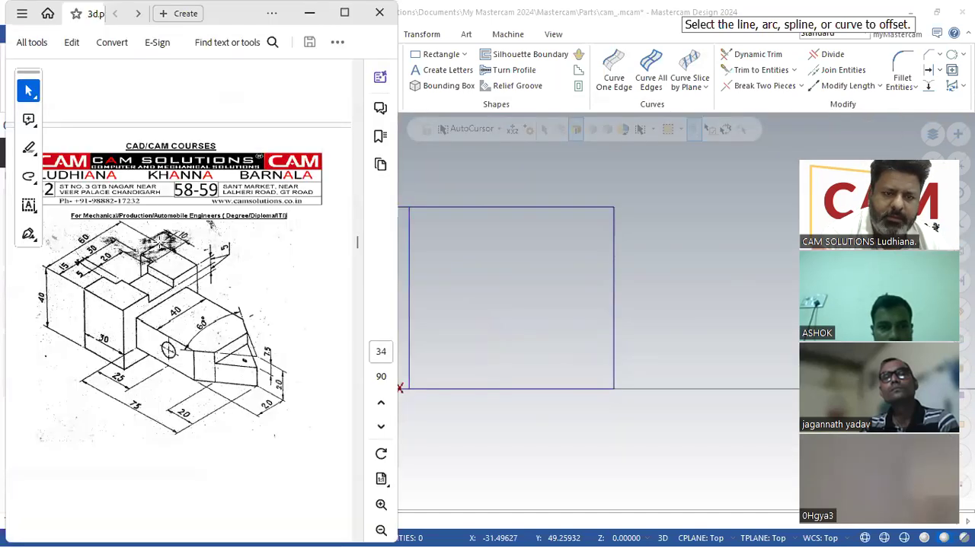
click(518, 263)
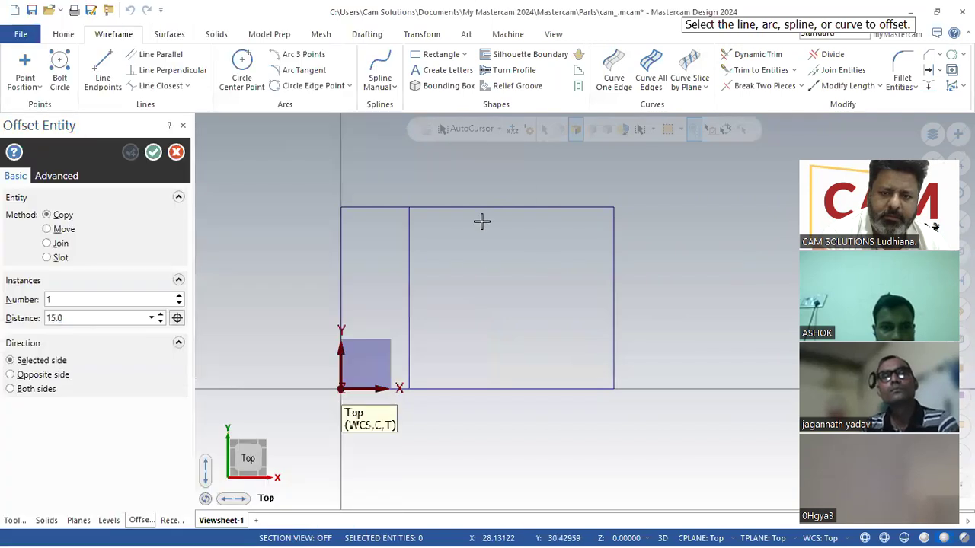
double_click(100, 317)
text(5)
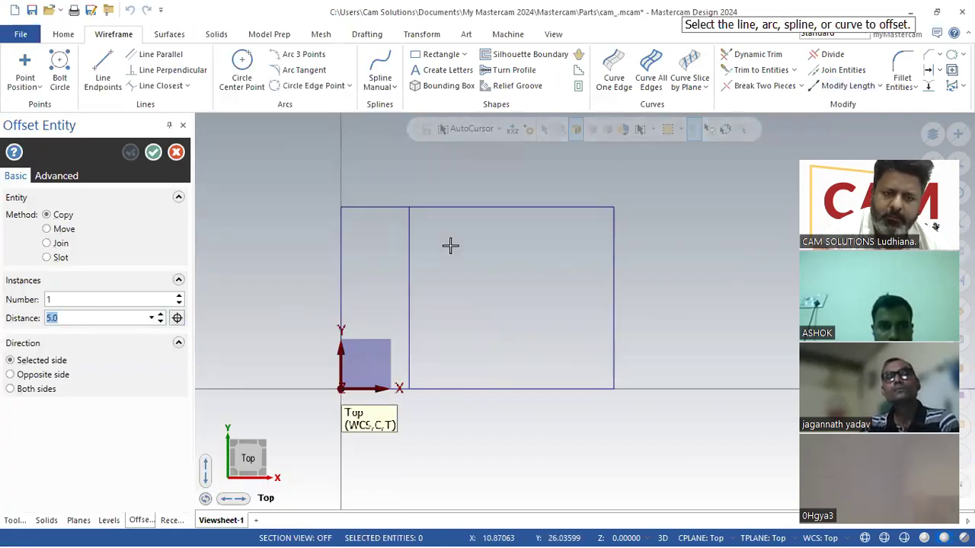
click(409, 255)
click(433, 260)
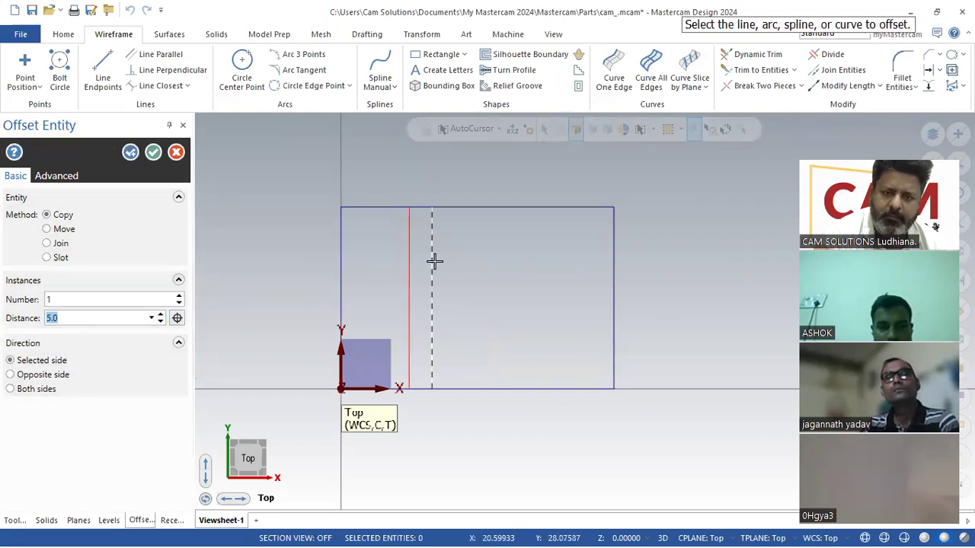
- Offset the rectangle's top edge 5 mm downward, and offset that copy another 5 mm downward
click(488, 217)
click(487, 235)
click(485, 230)
click(483, 256)
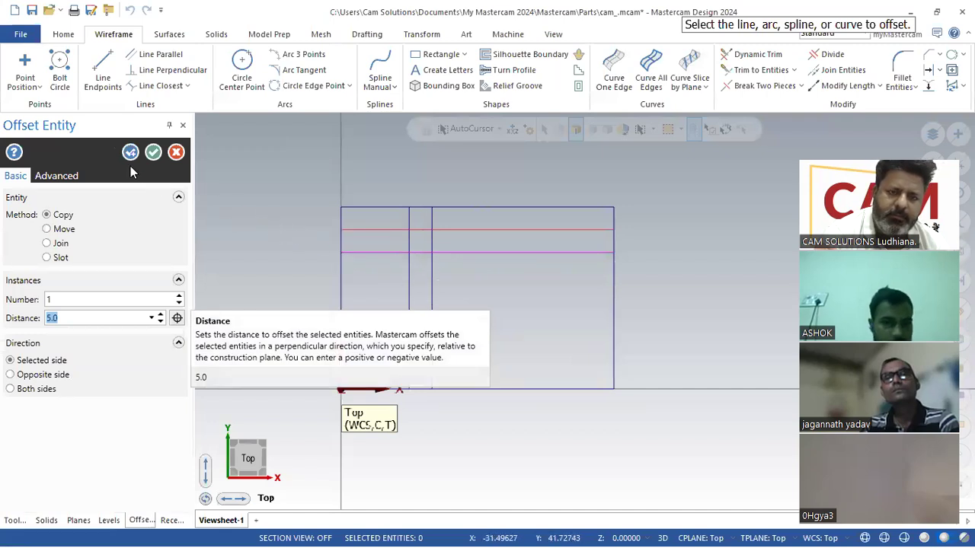
click(153, 151)
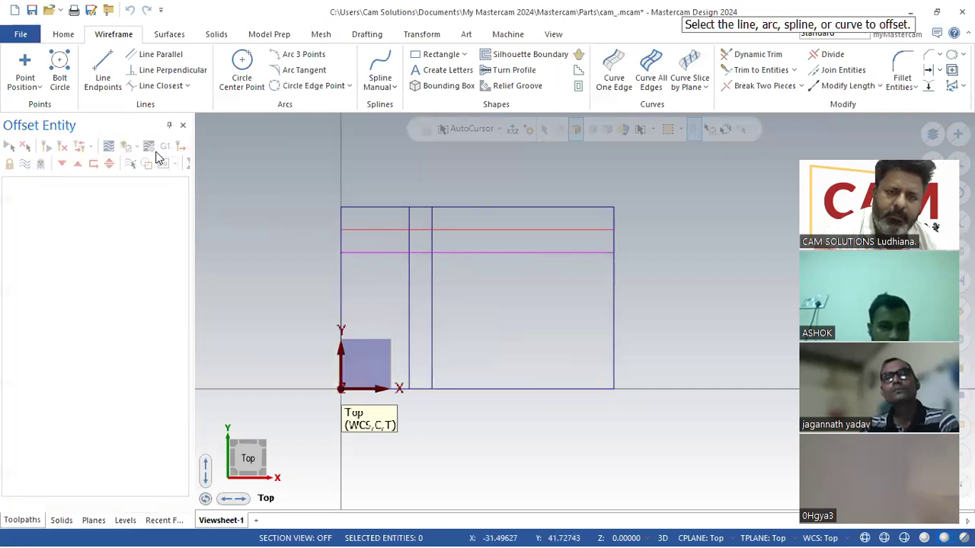
- Trim the excess portions of the offset lines with Divide to form a step 5 mm below the top edge
click(815, 54)
click(372, 231)
click(363, 256)
click(425, 218)
click(463, 229)
click(406, 256)
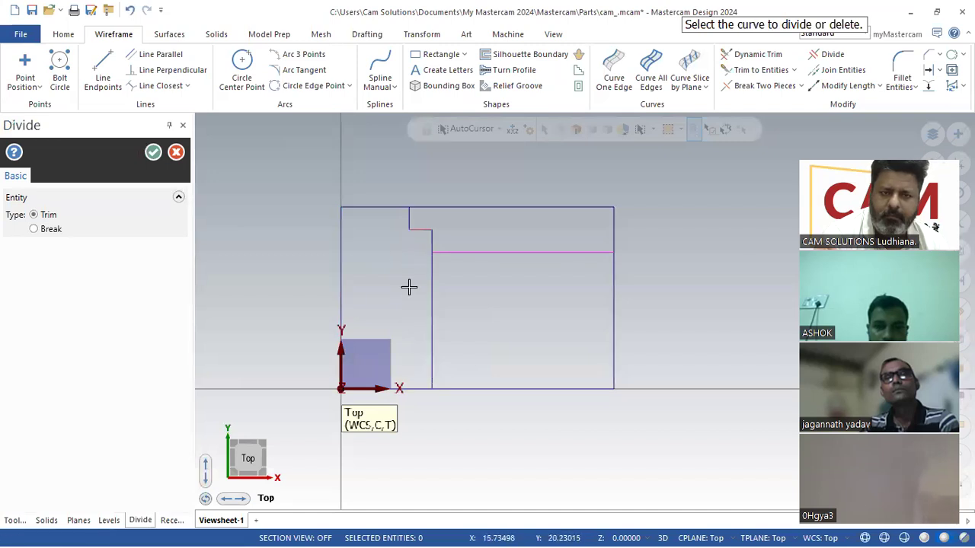
- Undo the last two trims, recheck the reference drawing, and trim the lines to one 5 mm wide step 10 mm below the top edge
click(130, 10)
click(131, 12)
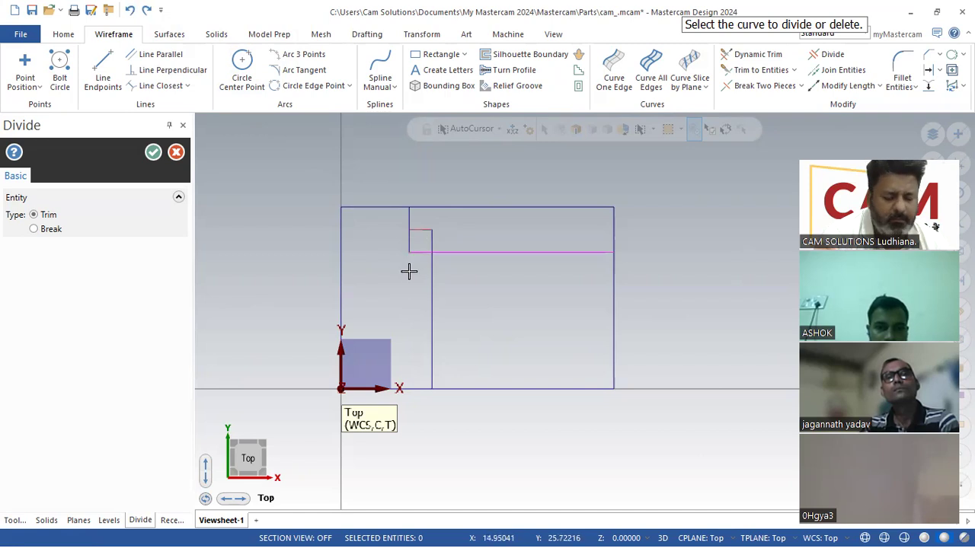
key(alt+Tab)
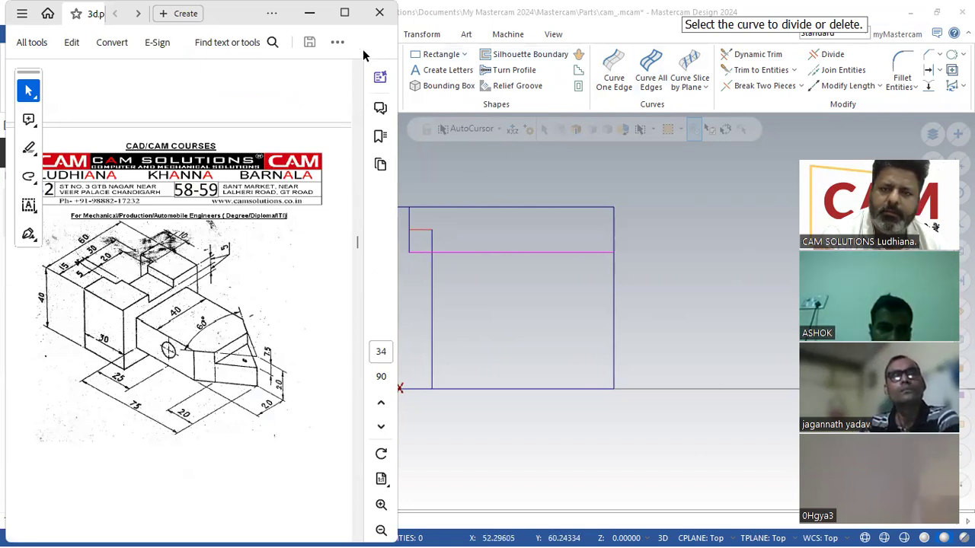
click(309, 13)
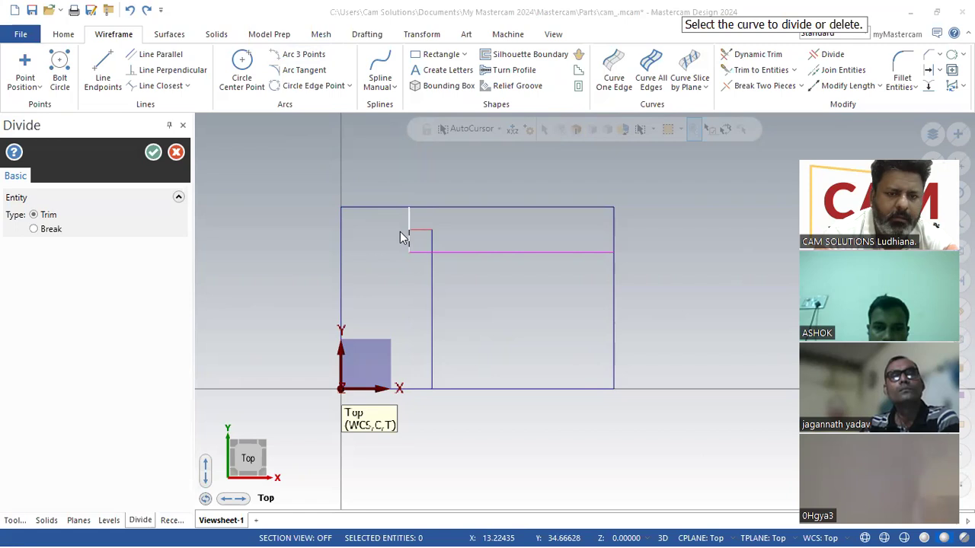
key(alt+Tab)
key(alt+Tab)
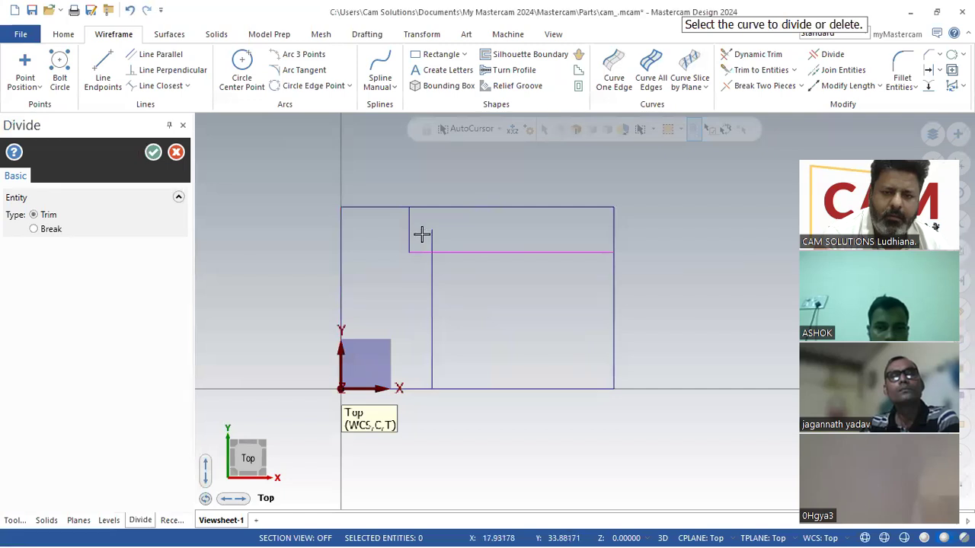
click(530, 247)
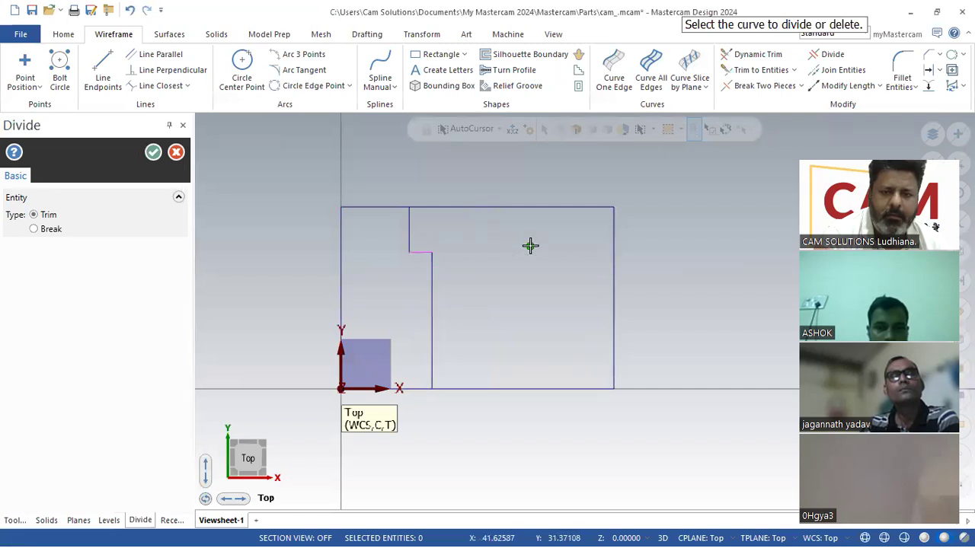
click(174, 155)
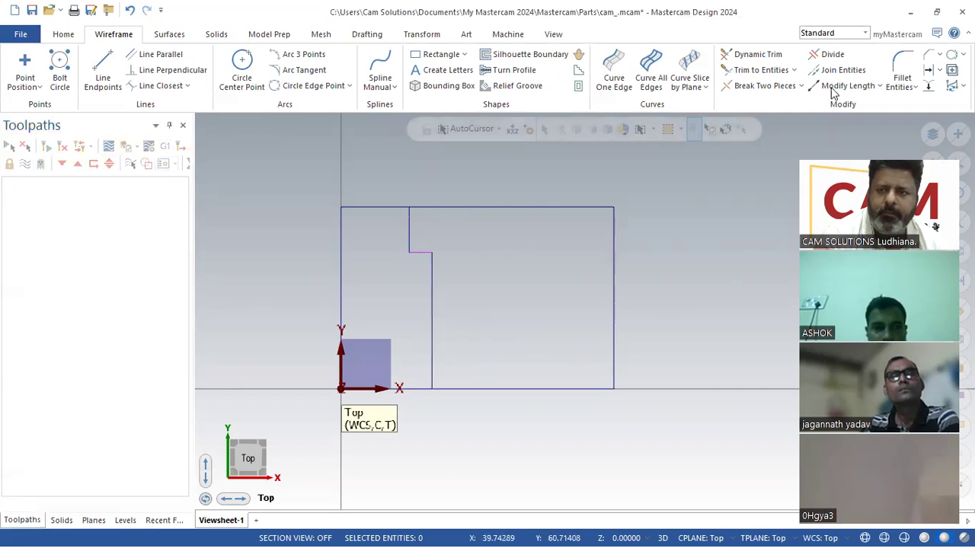
- Mirror a copy of the three stepped profile lines about the Y axis at the top edge's midpoint, with an X offset of 30 mm
click(428, 35)
click(220, 69)
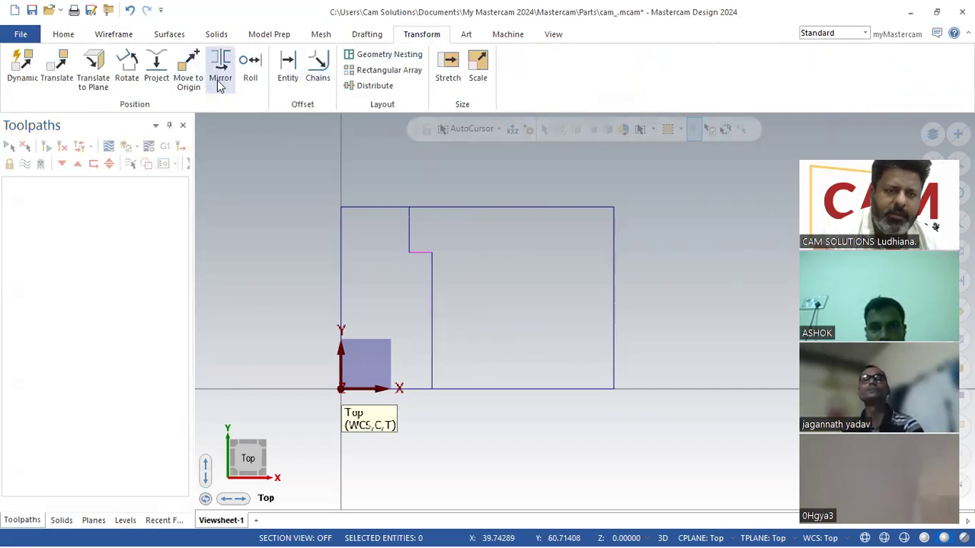
click(408, 245)
click(419, 253)
click(436, 278)
click(534, 160)
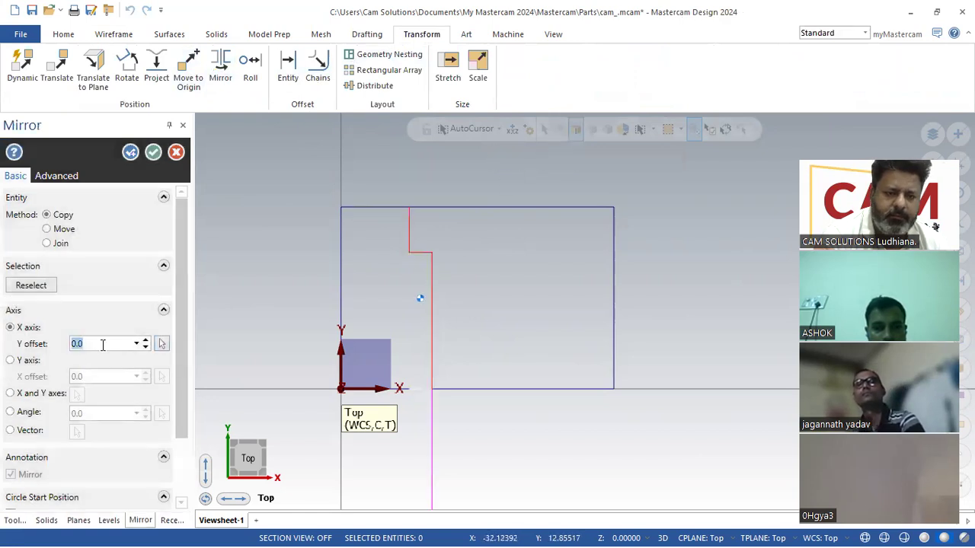
click(20, 363)
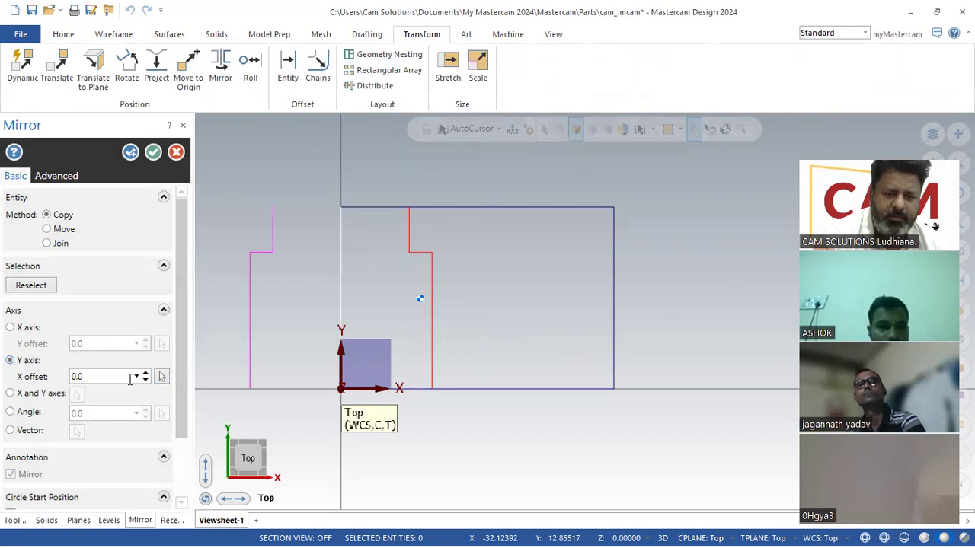
click(161, 378)
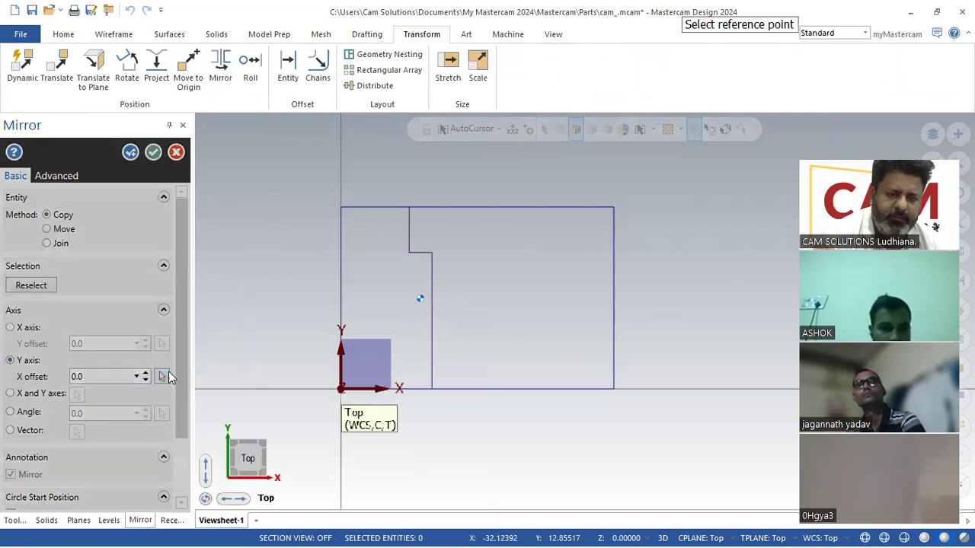
click(477, 209)
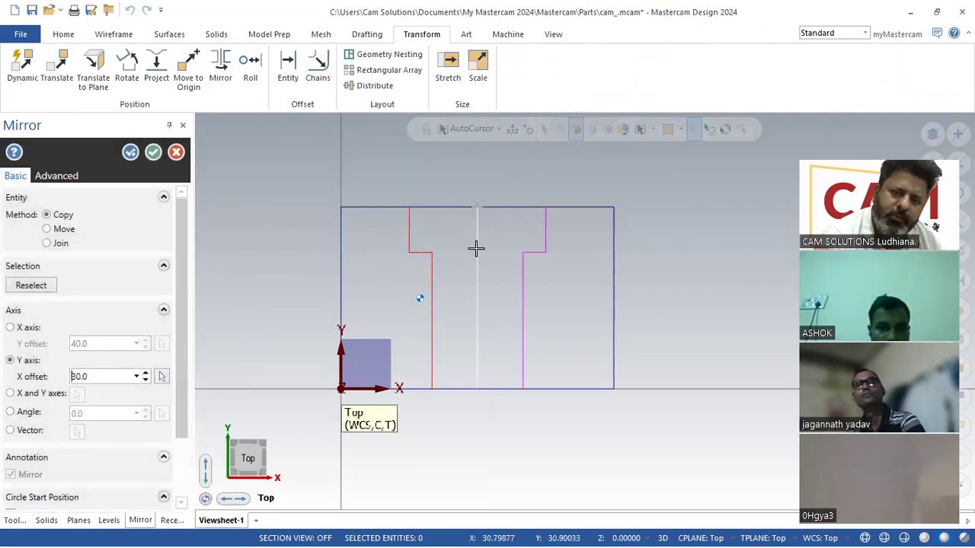
click(151, 153)
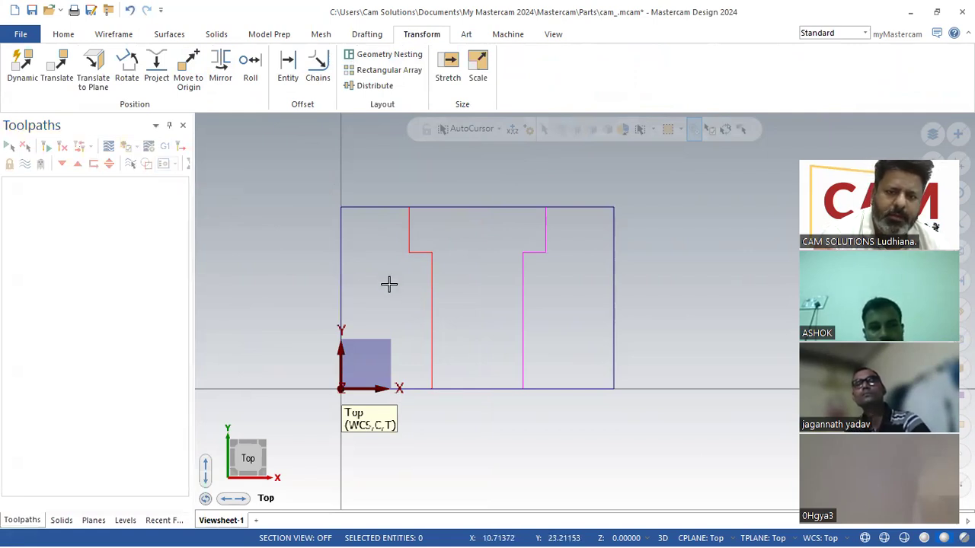
- Join the two short horizontal step lines into one line, with gaps filled
click(122, 37)
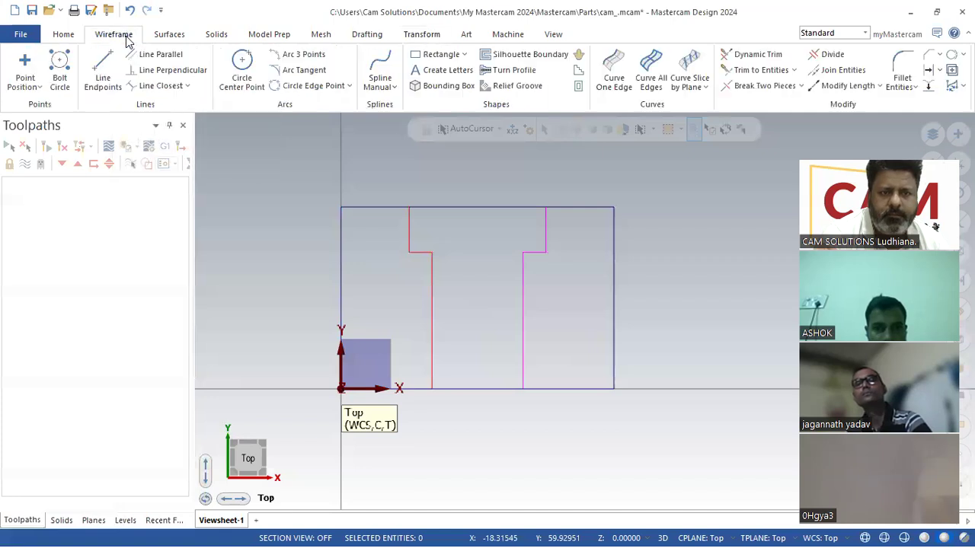
click(838, 69)
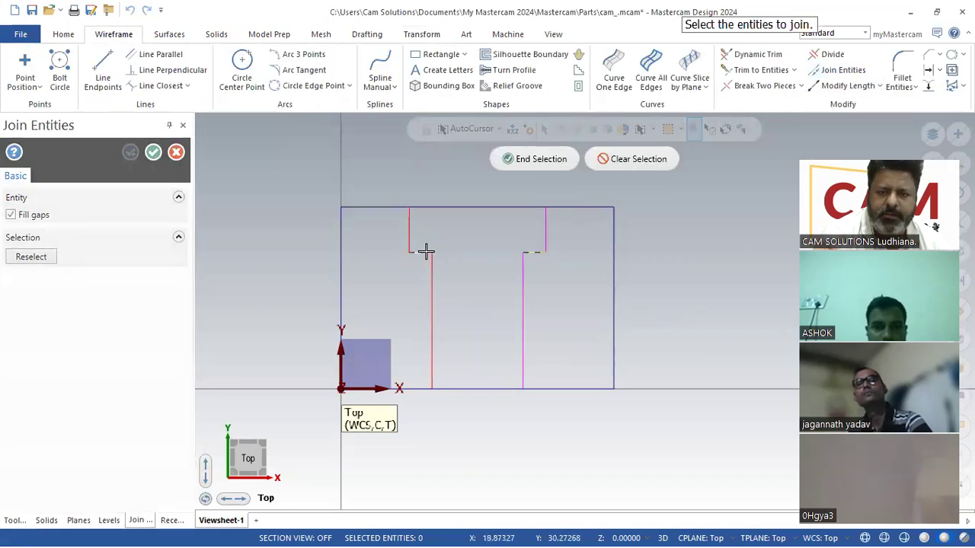
click(537, 164)
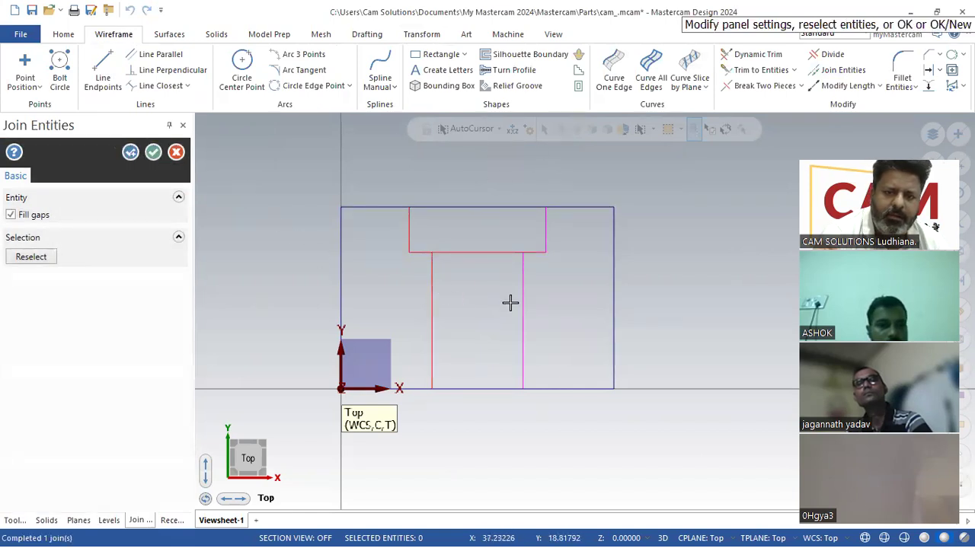
click(153, 153)
- Delete the two vertical lines below the joined horizontal line
click(520, 278)
click(431, 306)
click(429, 311)
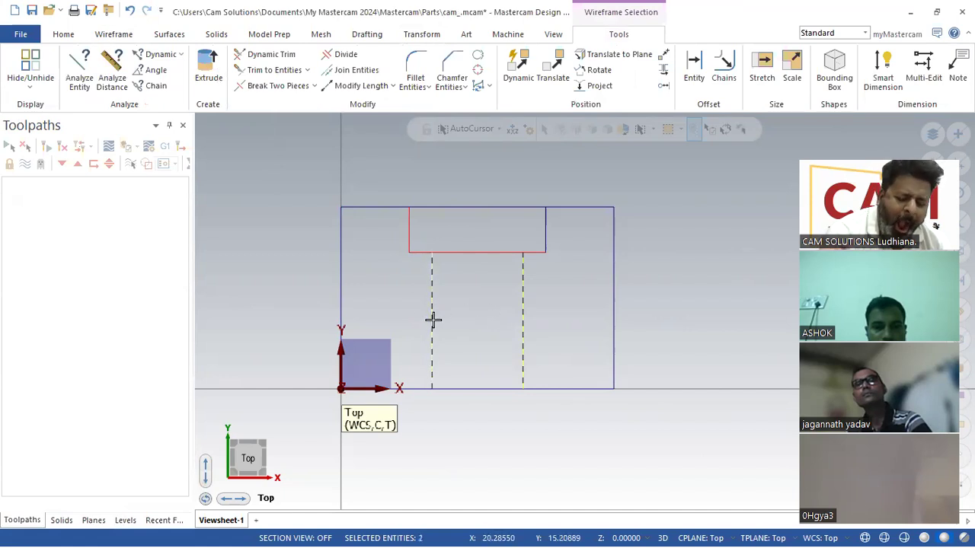
key(Delete)
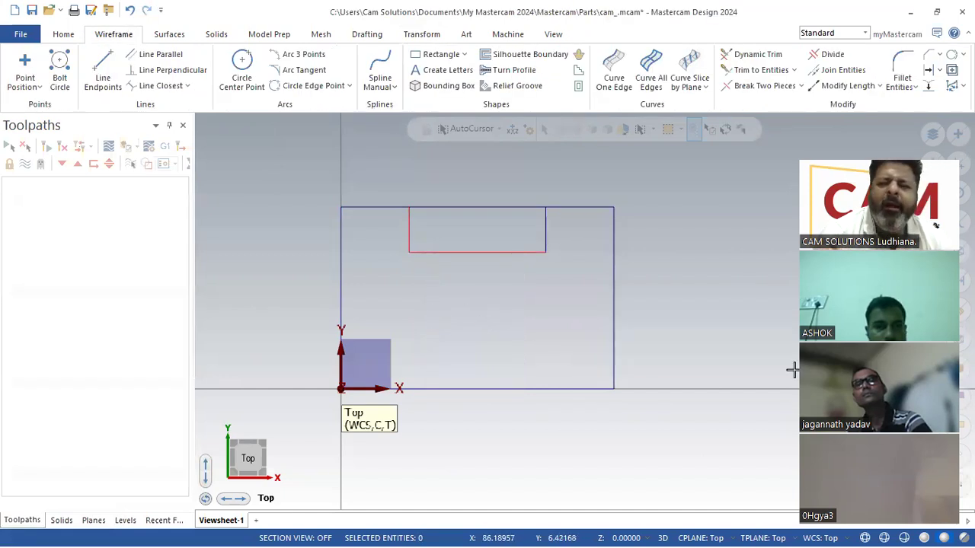
- Trim away the top edge segment spanning the slot opening and check the reference drawing for the block's height
click(831, 57)
click(482, 207)
middle_drag(453, 215, 492, 175)
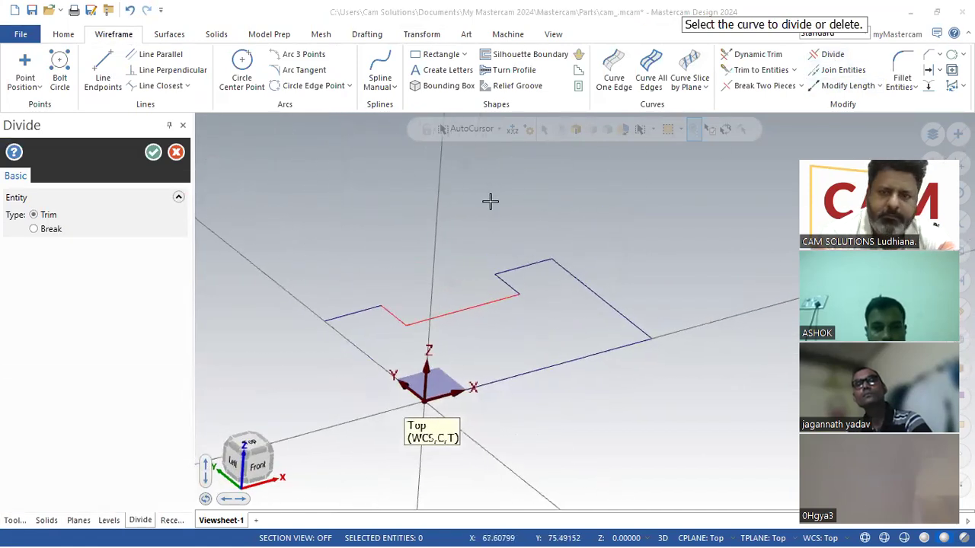
key(alt+Tab)
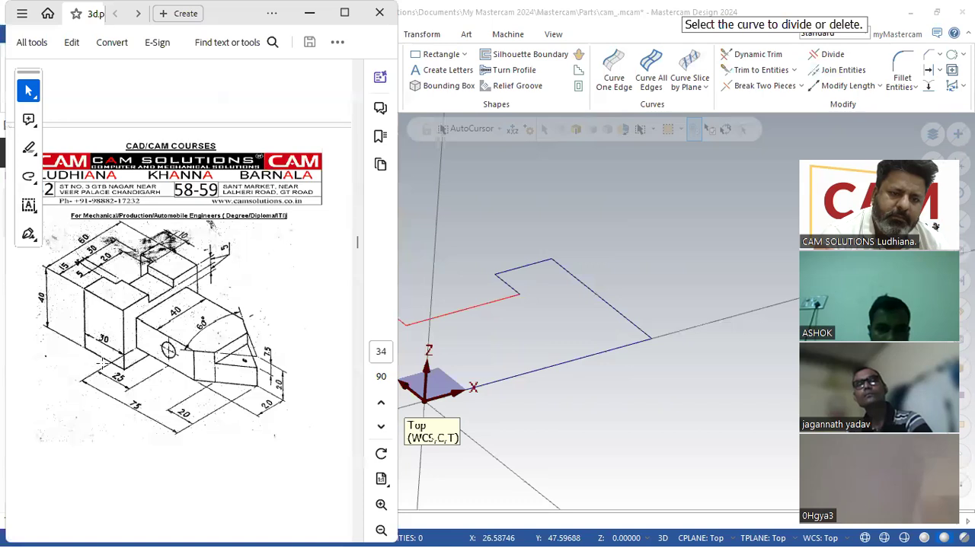
click(309, 13)
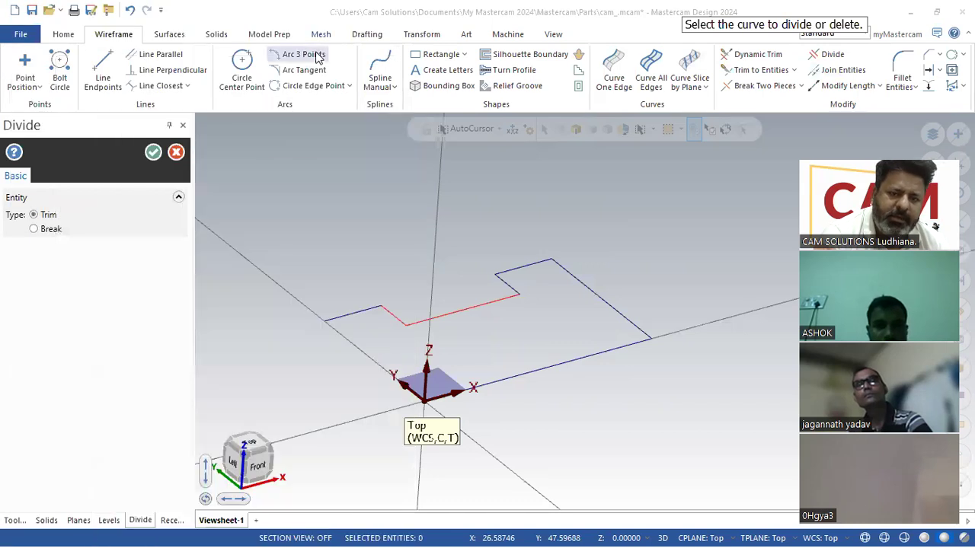
- Start a solid extrusion of the closed slotted profile as a new body with a distance of 40 mm
click(216, 35)
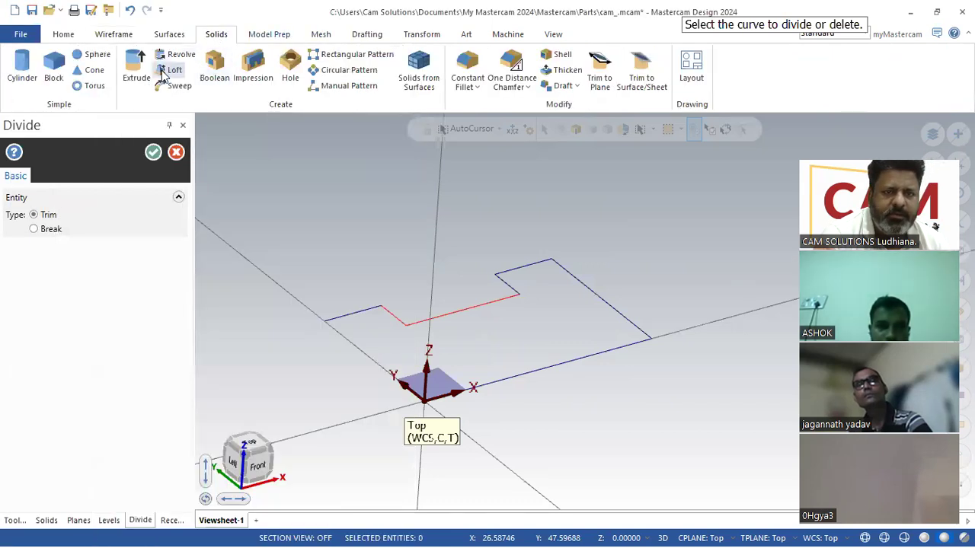
click(137, 80)
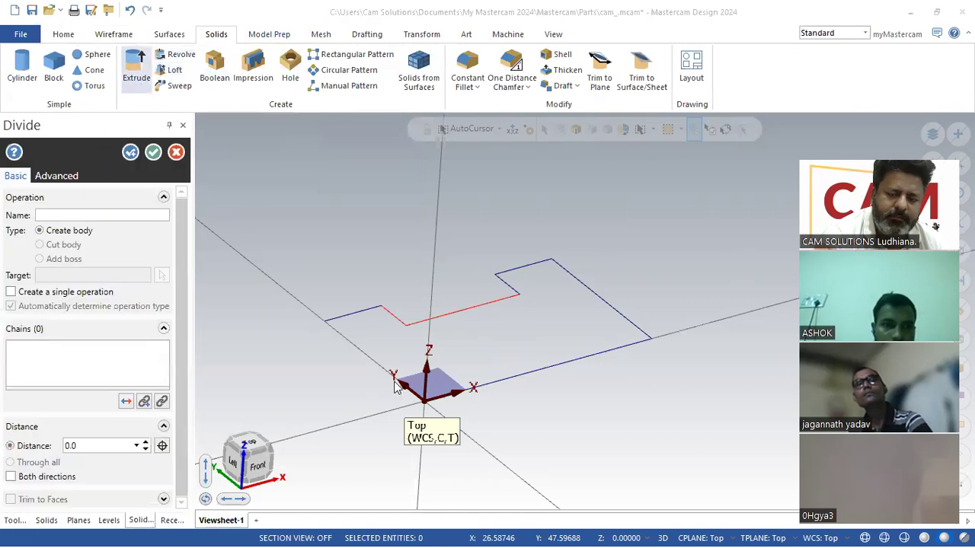
click(406, 387)
click(86, 473)
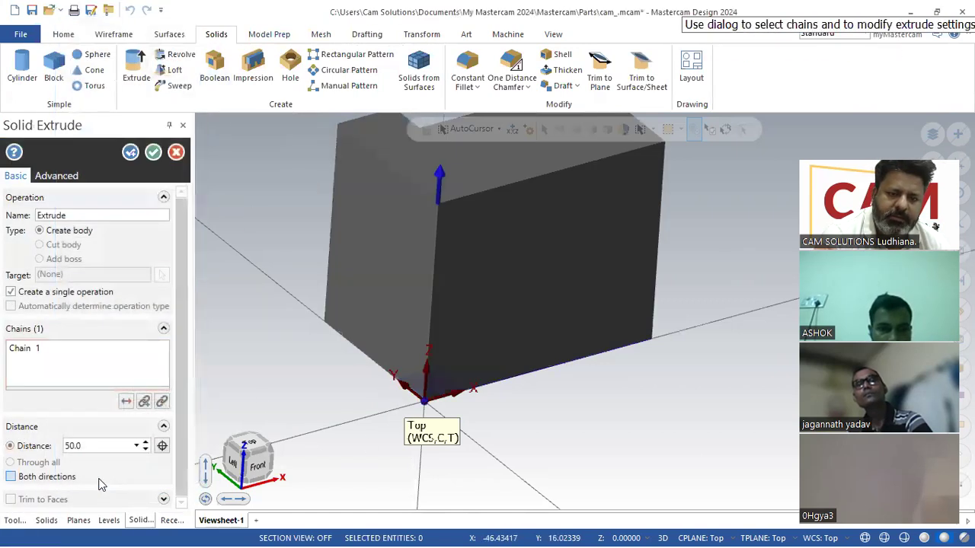
double_click(74, 448)
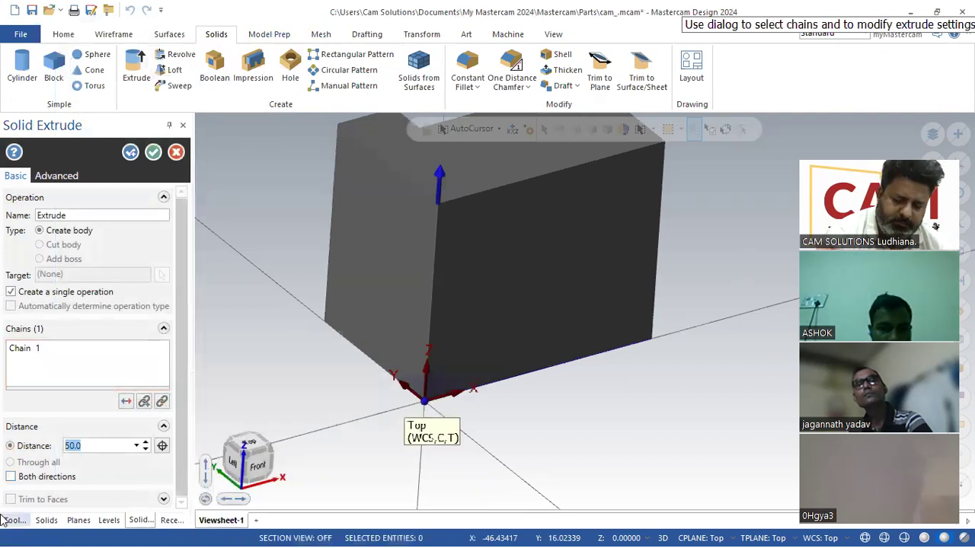
text(40)
key(Tab)
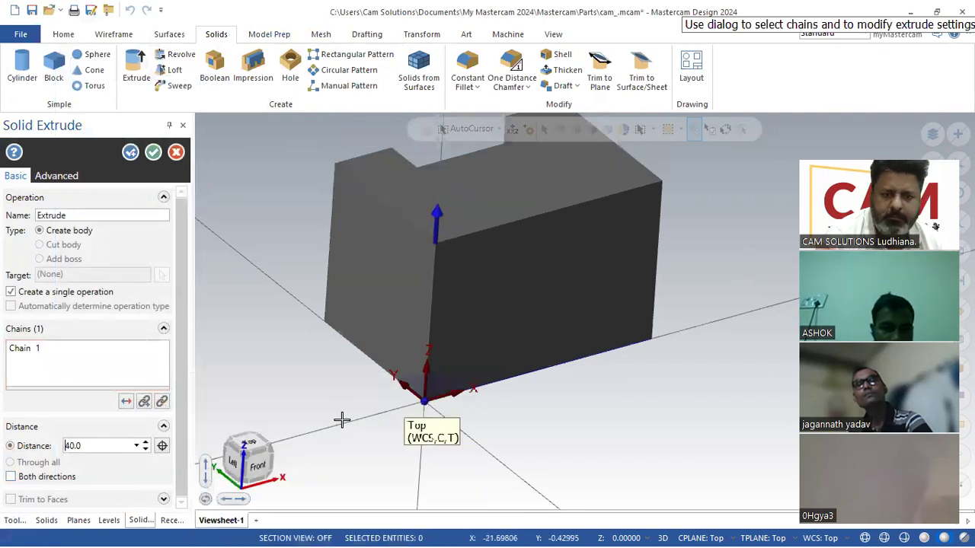
- Reverse the extrusion direction so the body extends downward from the profile, and create the solid
click(127, 404)
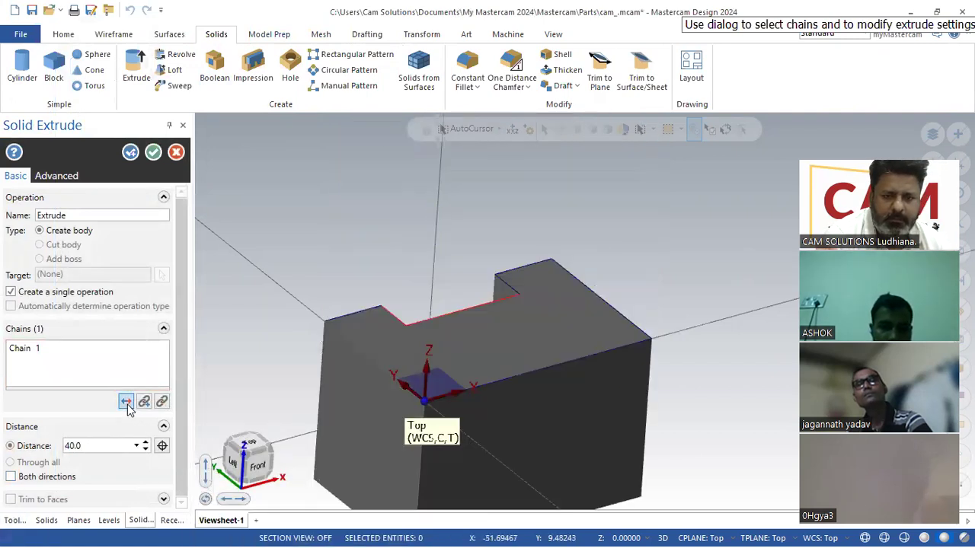
click(126, 403)
click(126, 403)
middle_drag(255, 364, 466, 265)
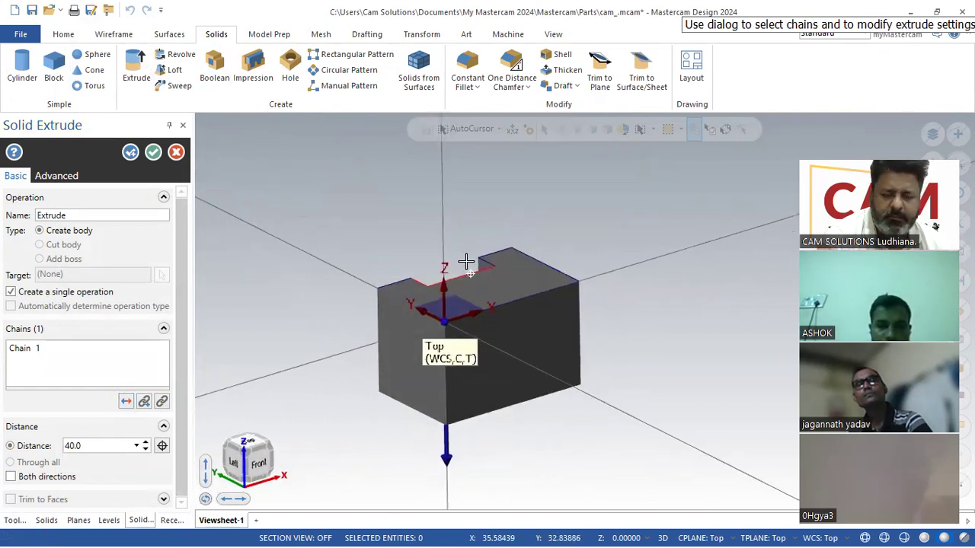
click(155, 152)
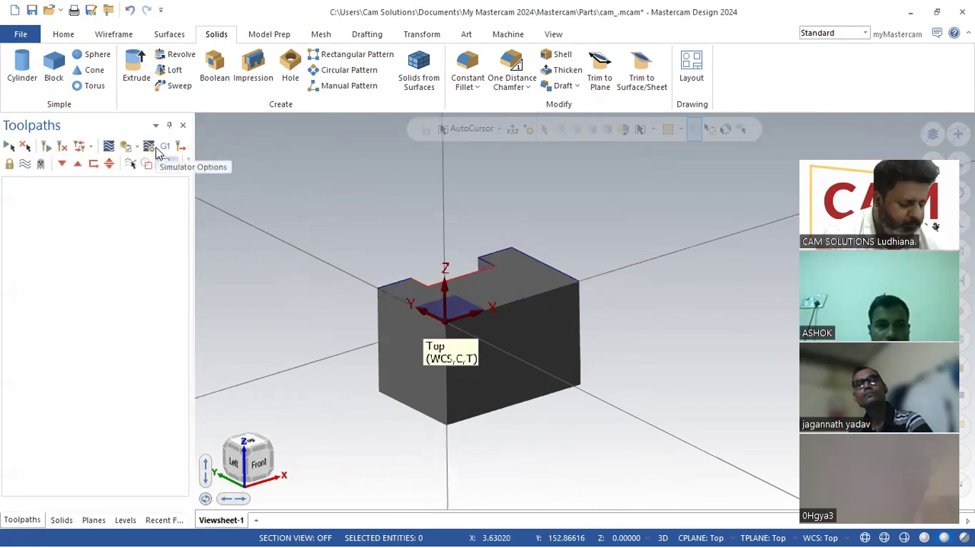
- Recheck the reference drawing and set the construction plane, tool plane and WCS to Front
key(alt+Tab)
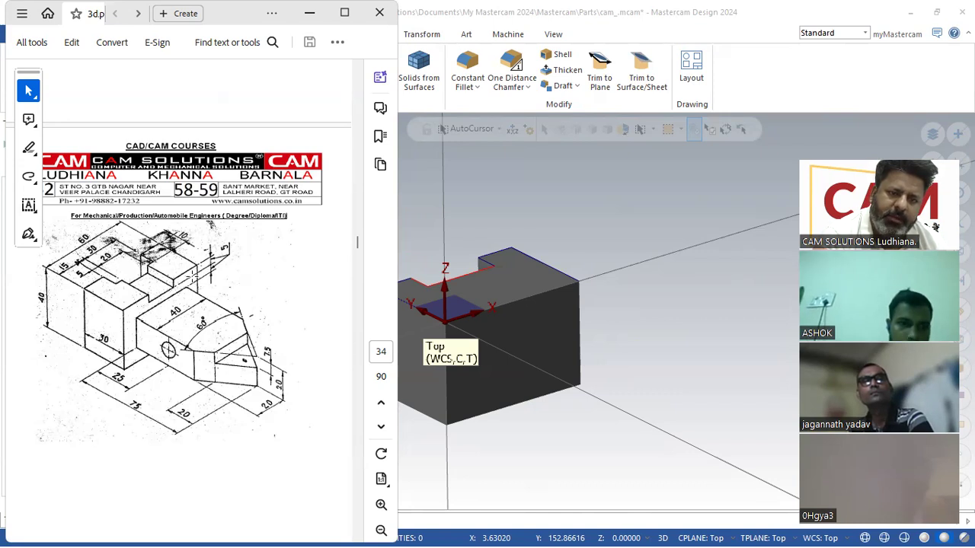
click(605, 244)
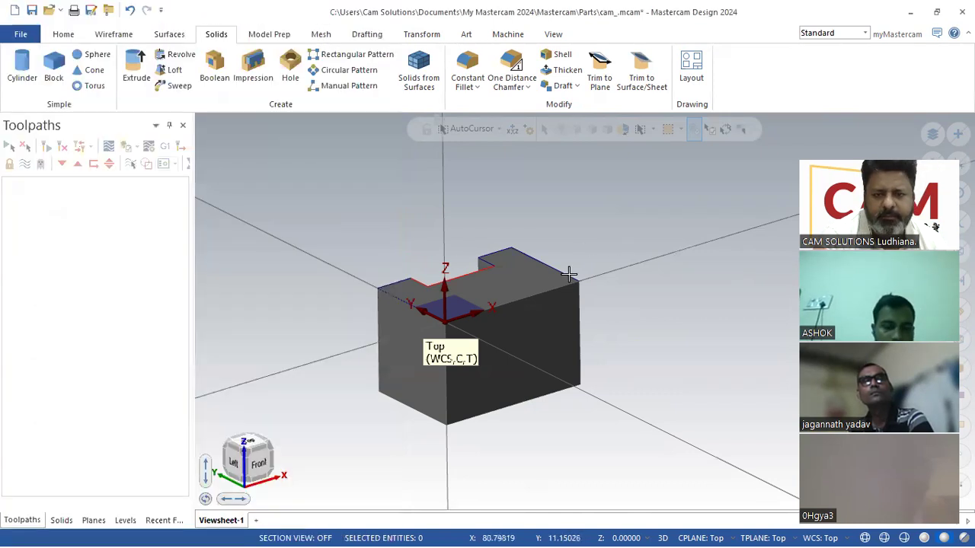
scroll(517, 293, up, 4)
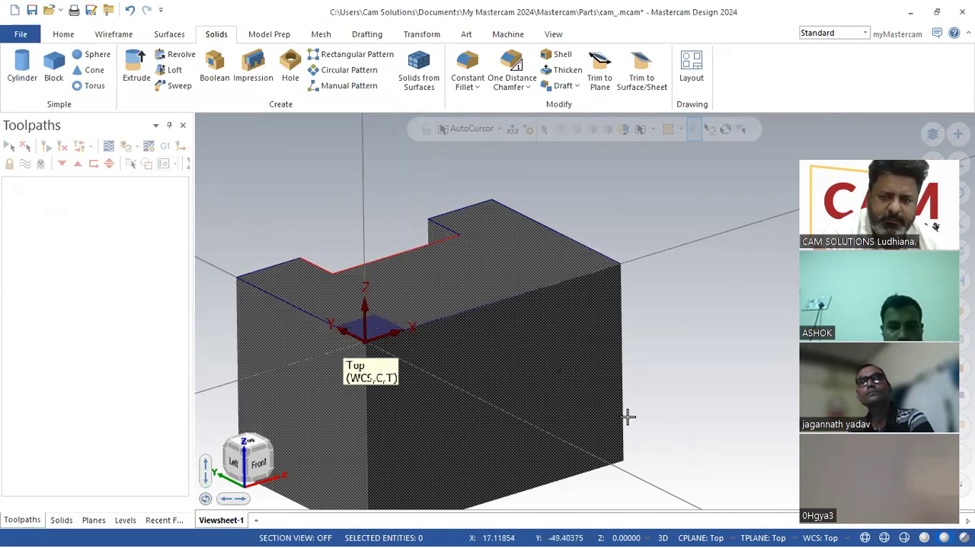
click(692, 533)
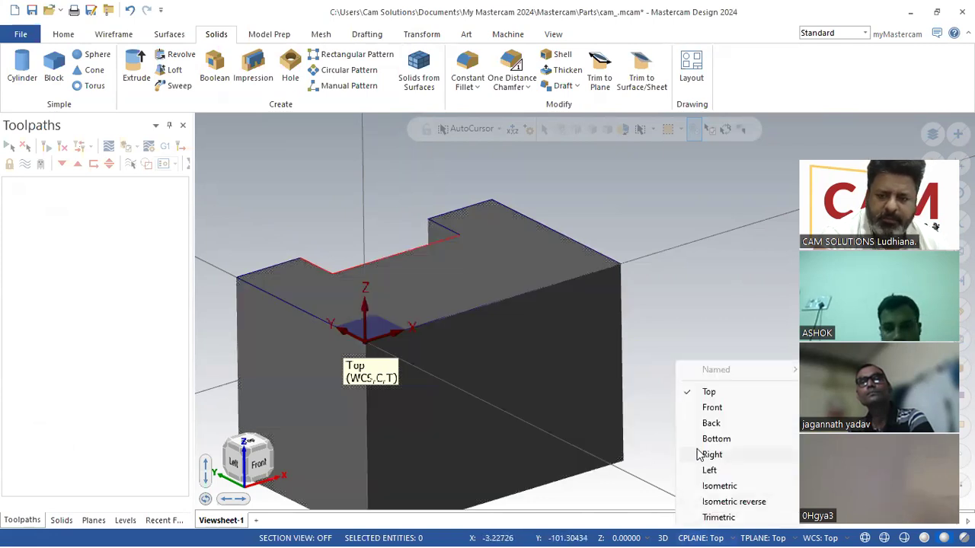
click(704, 409)
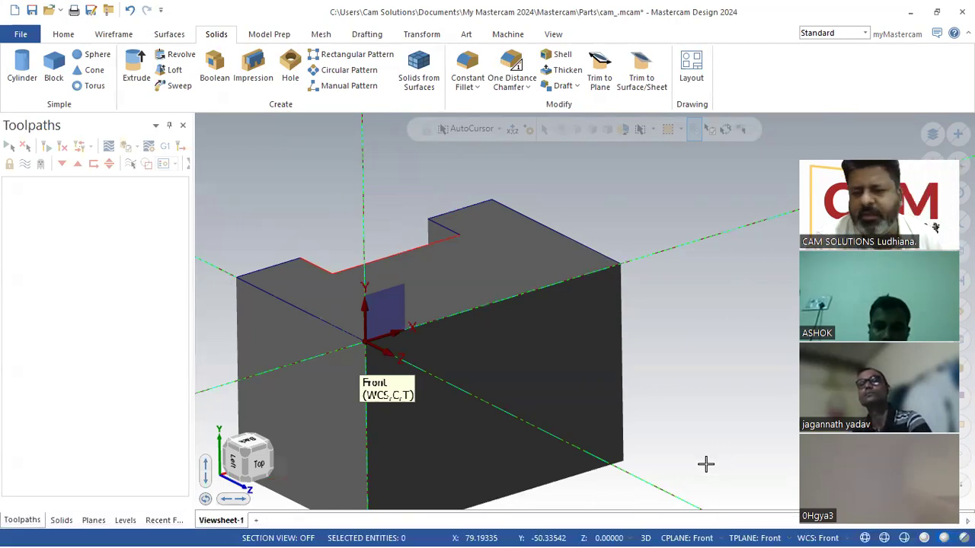
scroll(490, 246, down, 5)
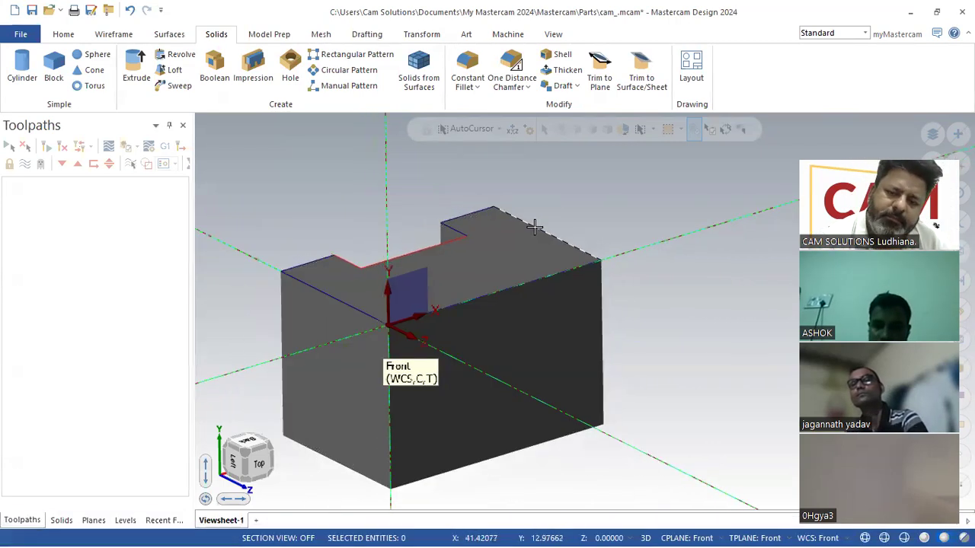
scroll(624, 269, up, 2)
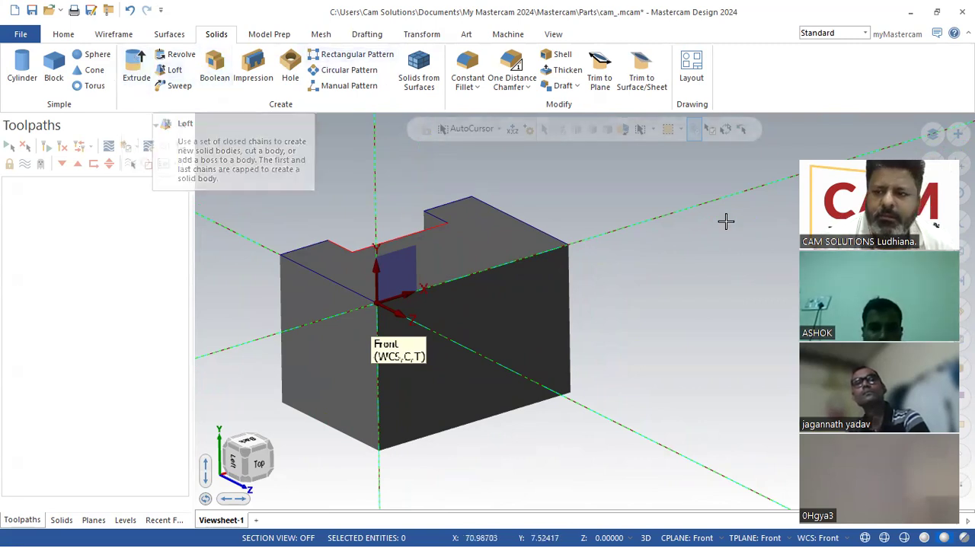
- Select all the wireframe profile lines and blank them so only the solid block is displayed
drag(923, 158, 808, 100)
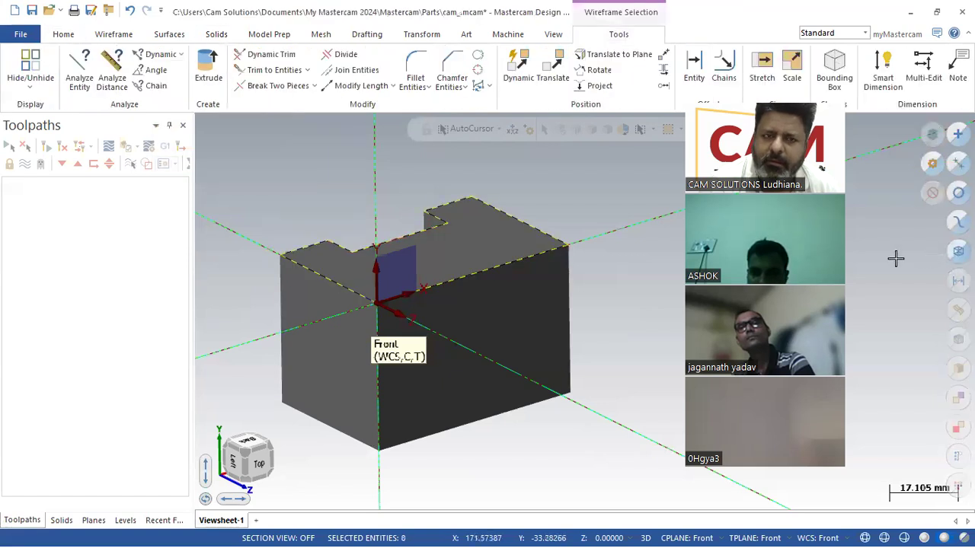
click(64, 35)
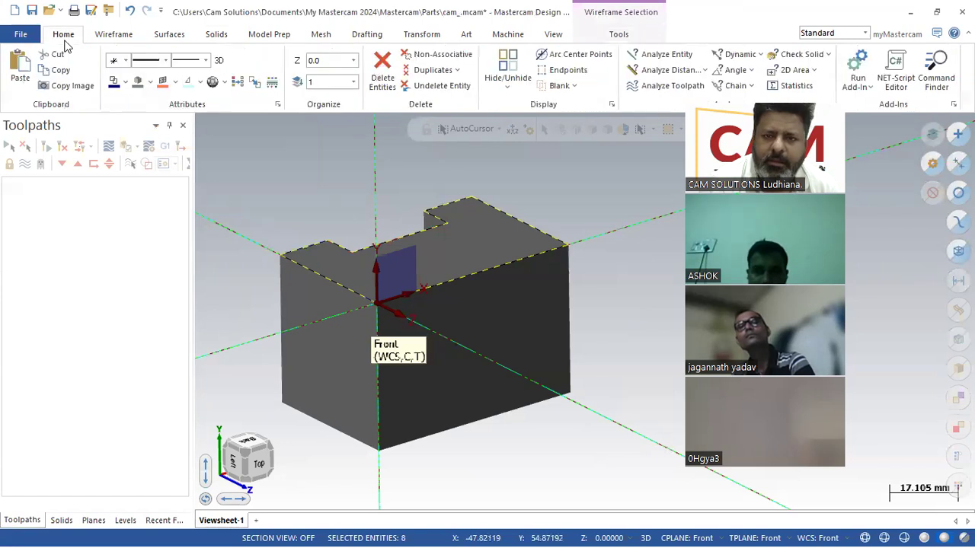
click(559, 86)
mouse_move(552, 198)
middle_down()
mouse_move(547, 235)
mouse_move(564, 250)
mouse_move(549, 206)
middle_up()
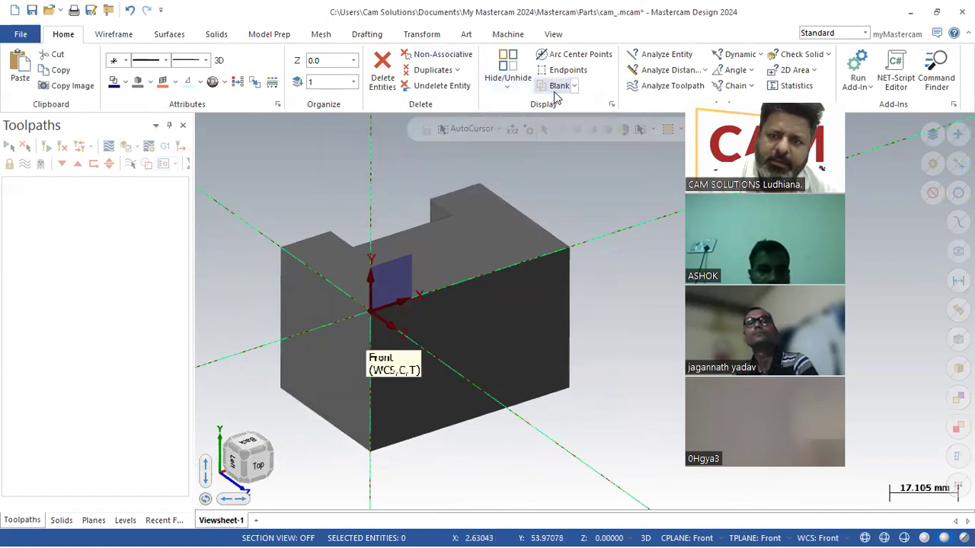
- Create a curve along the upper edge of the block's front face with Curve One Edge
click(118, 40)
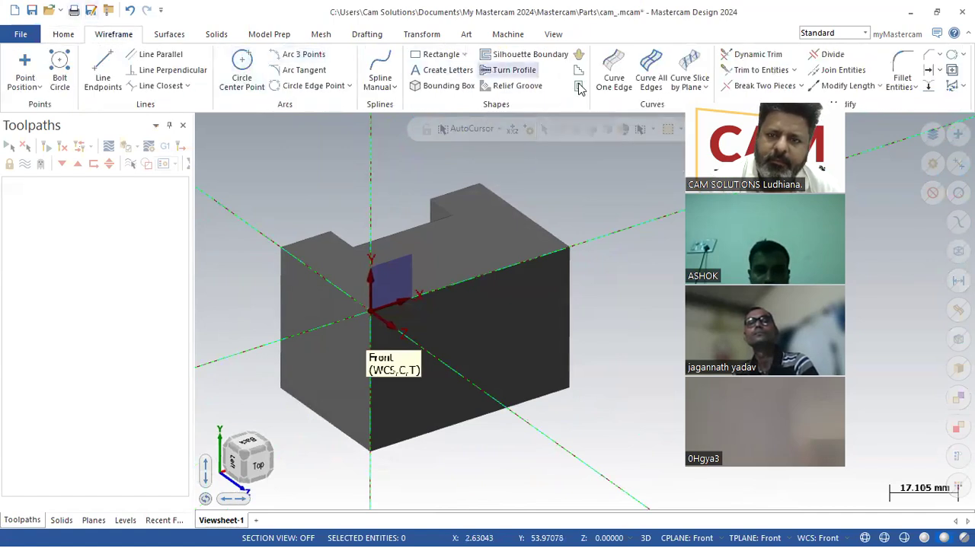
click(614, 80)
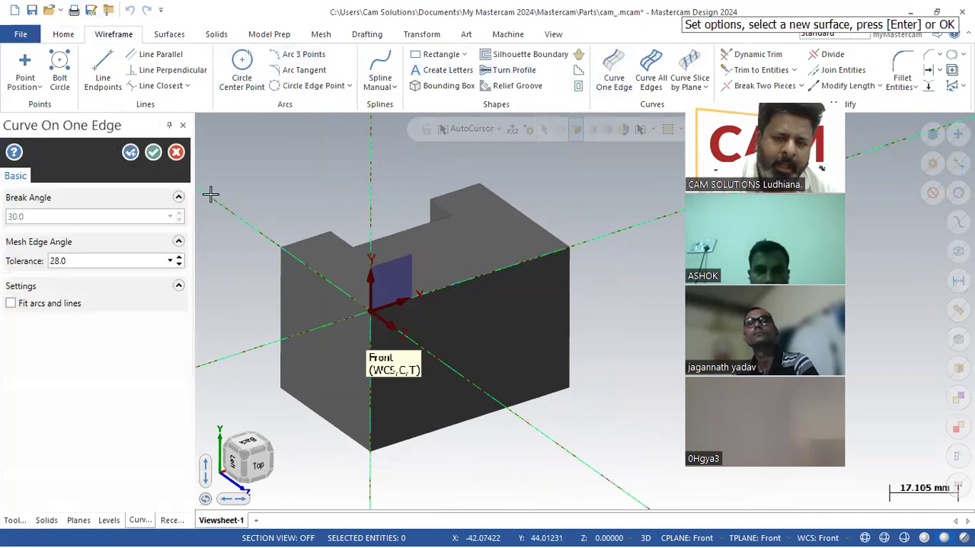
click(153, 151)
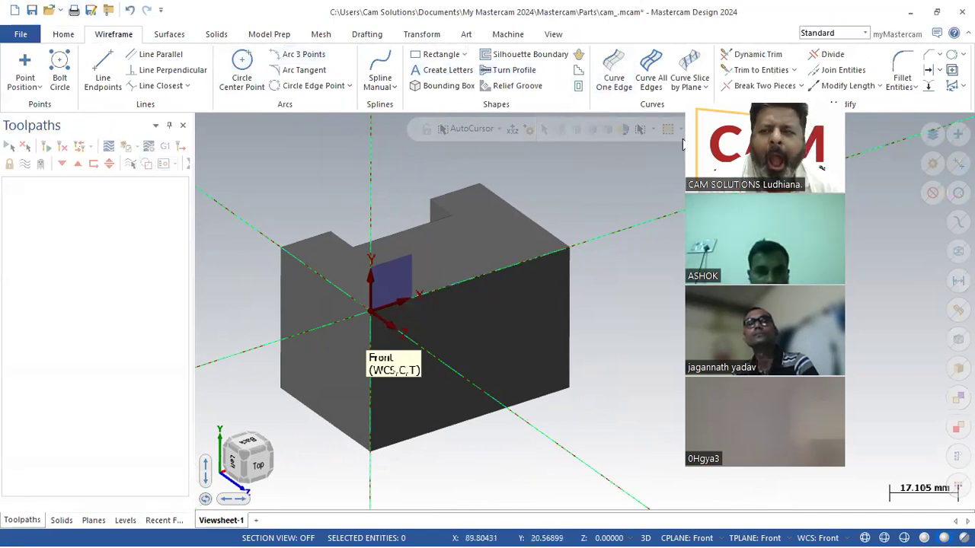
- Offset a copy of the front face's upper edge curve 5 mm downward on the face
click(928, 85)
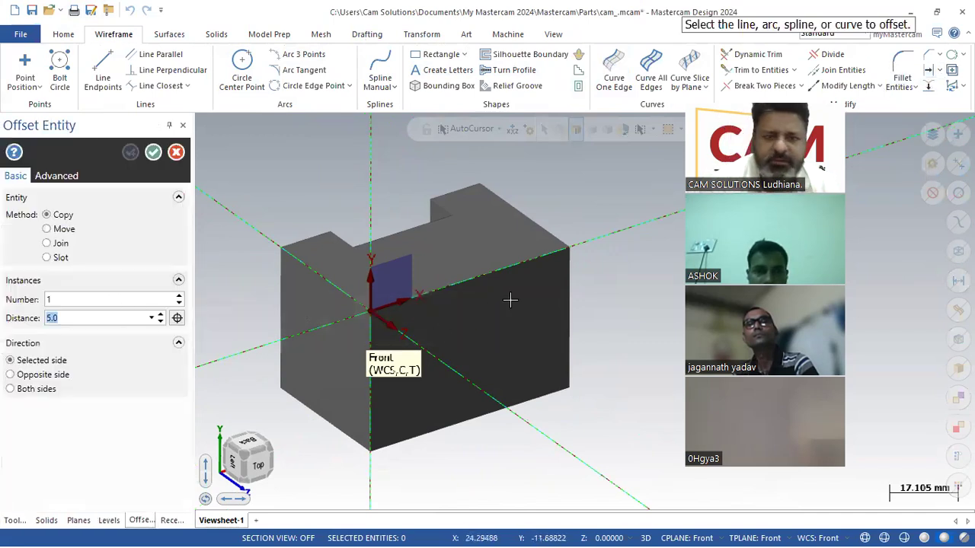
click(501, 269)
click(493, 309)
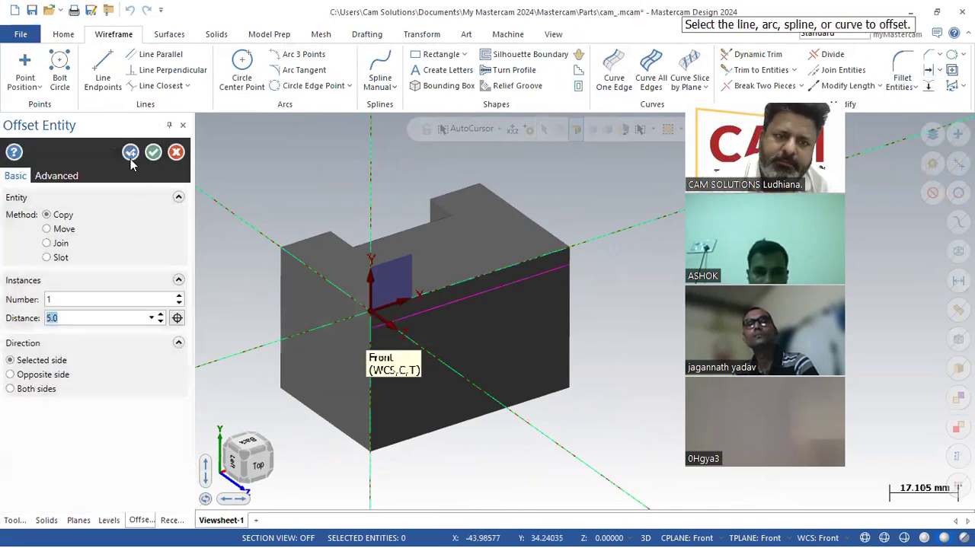
click(153, 151)
- Draw a 40 mm vertical line on the front face from the upper edge's midpoint to the lower edge's midpoint
click(103, 72)
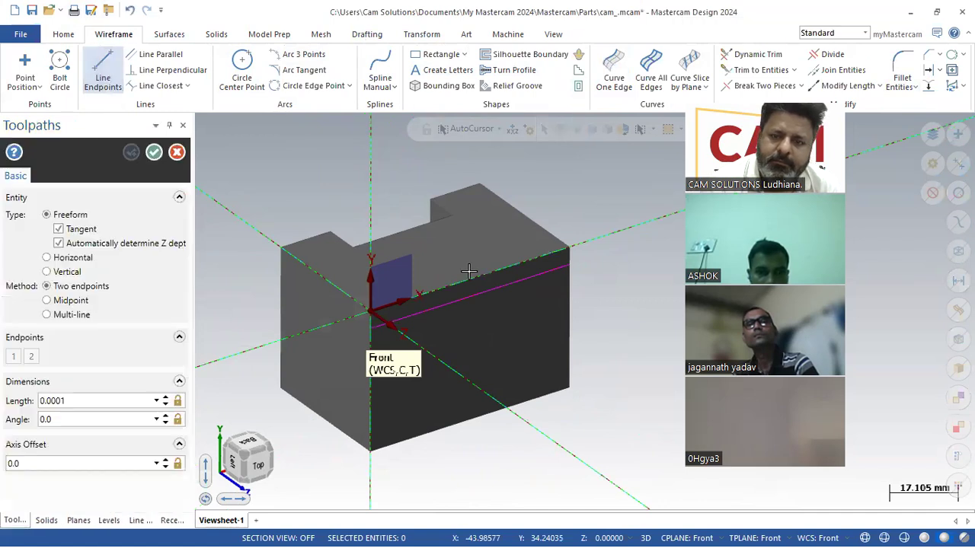
click(472, 279)
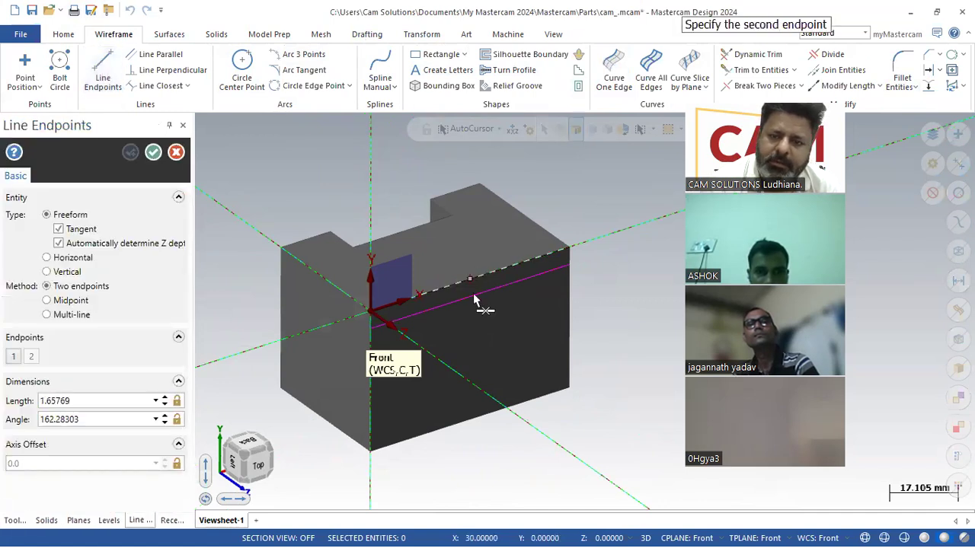
click(472, 421)
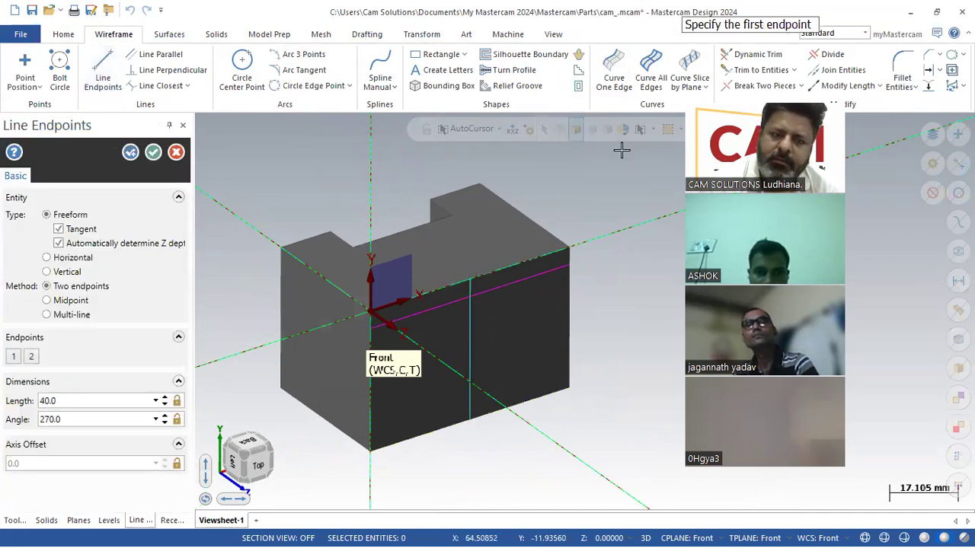
click(154, 152)
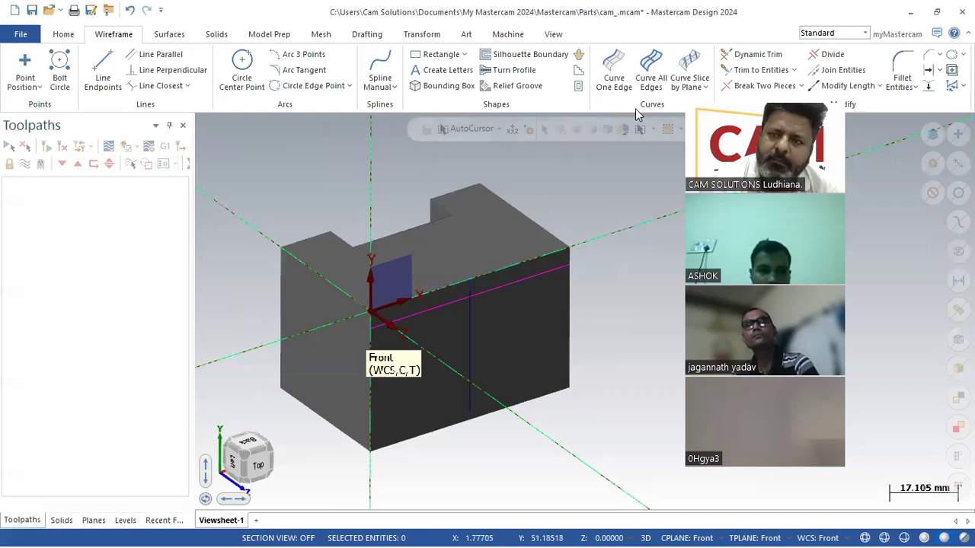
- Offset the vertical centre line by 10 mm to both sides as copies
text(10.0)
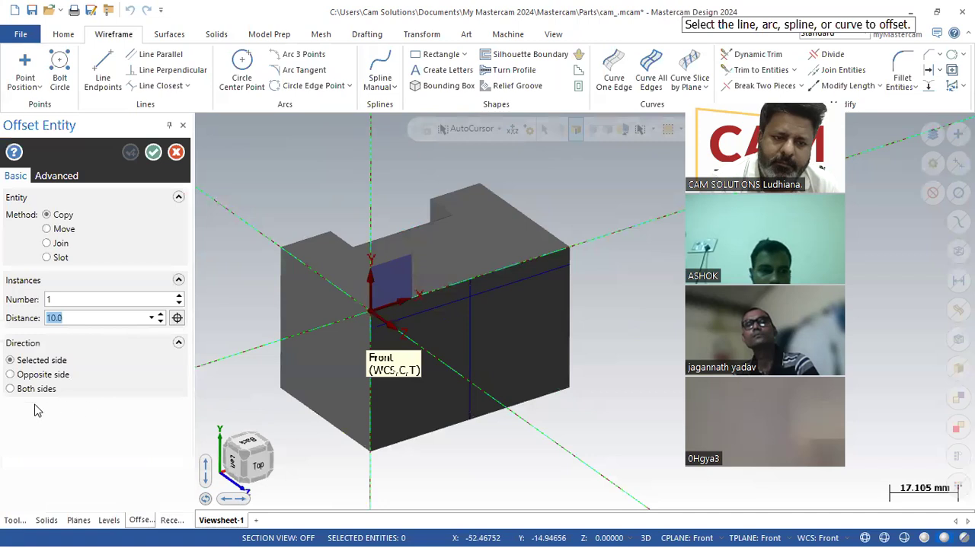
click(470, 343)
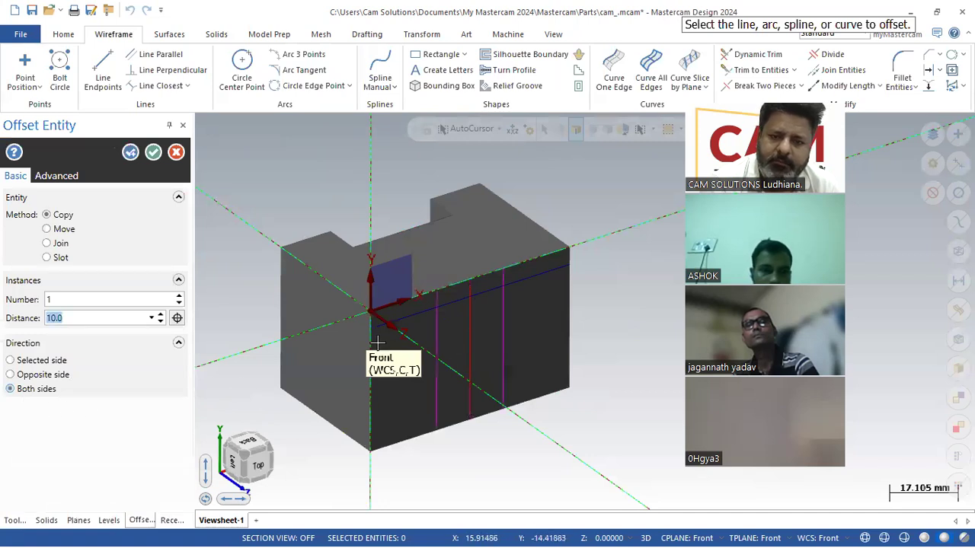
click(153, 152)
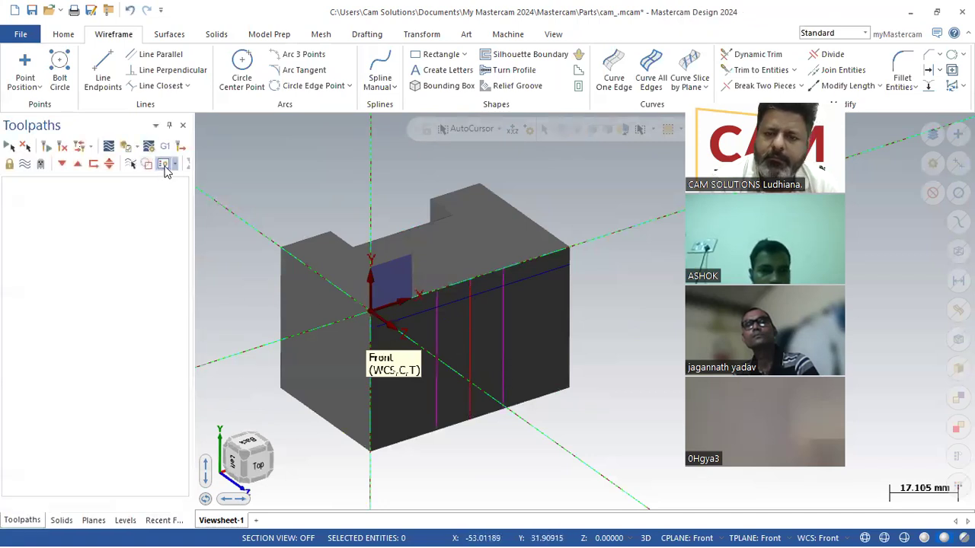
- Trim the front face's offset lines with Divide, keeping only the closed 20 × 5 mm groove outline below the upper edge
click(828, 54)
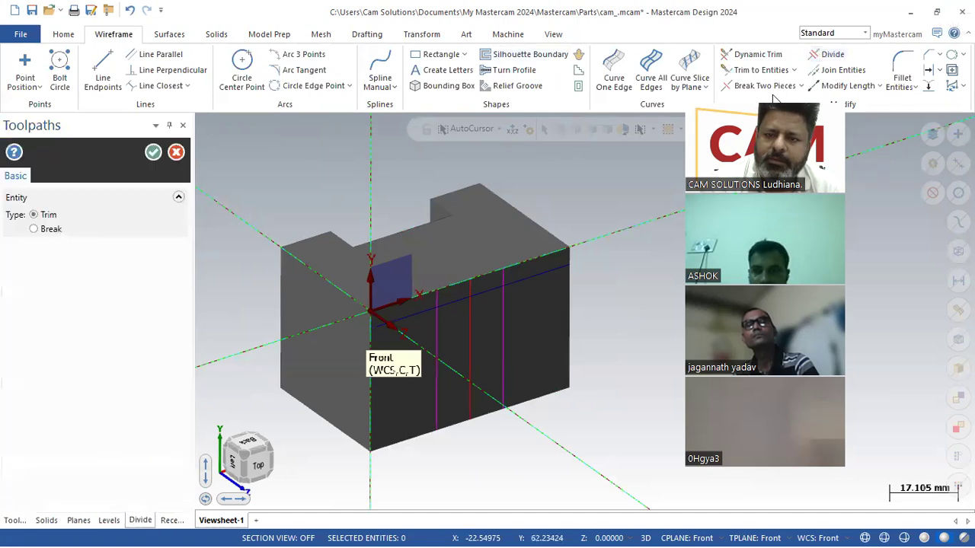
click(537, 275)
click(503, 366)
click(435, 383)
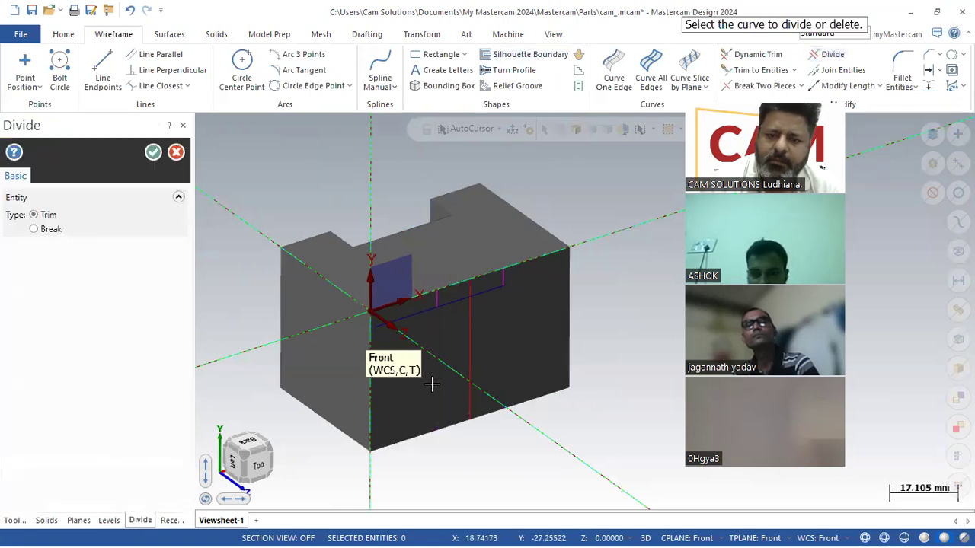
click(408, 317)
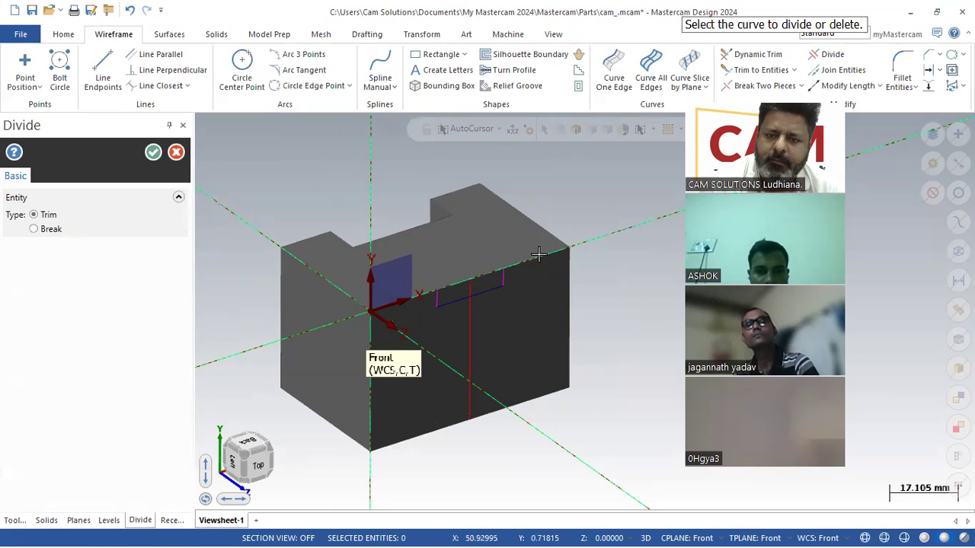
click(153, 154)
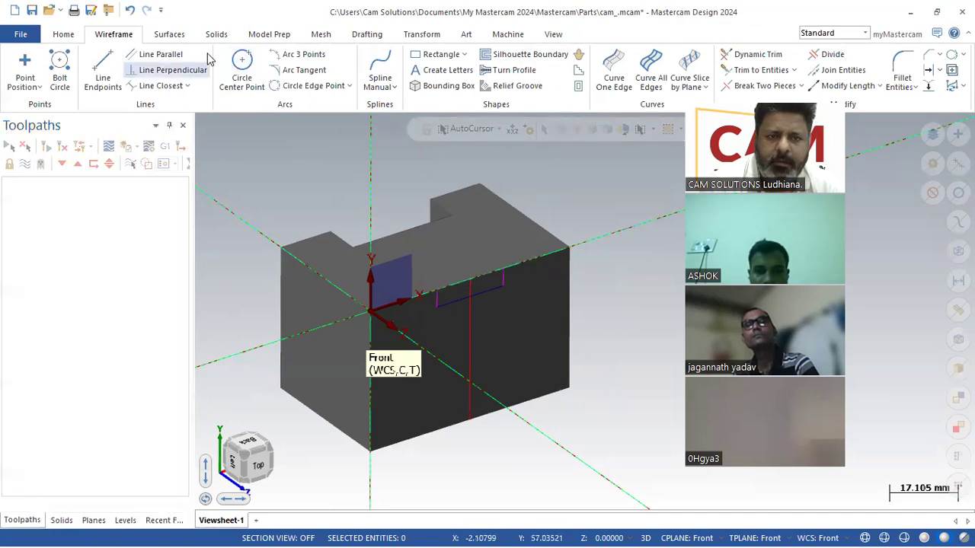
- Extrude the groove outline as a Cut body through the full depth of the block
click(214, 38)
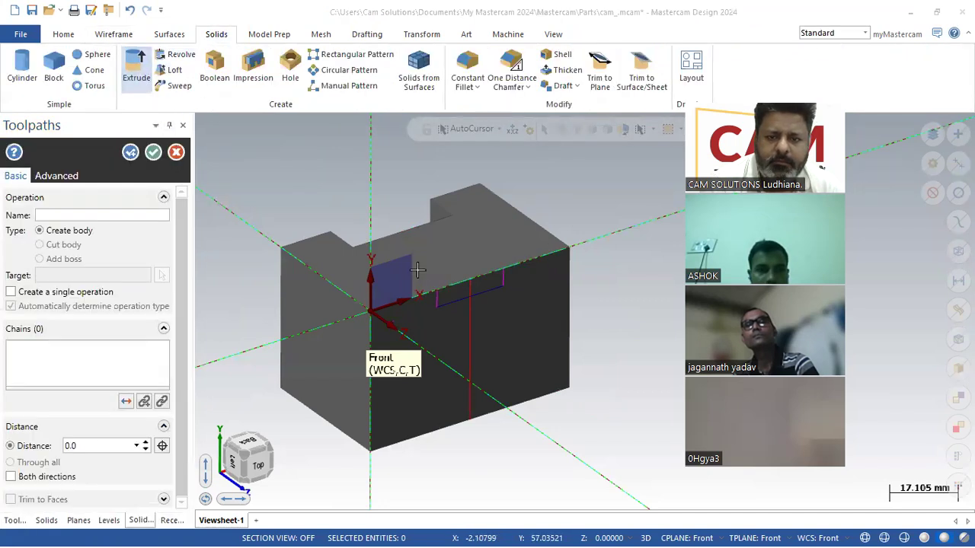
click(87, 474)
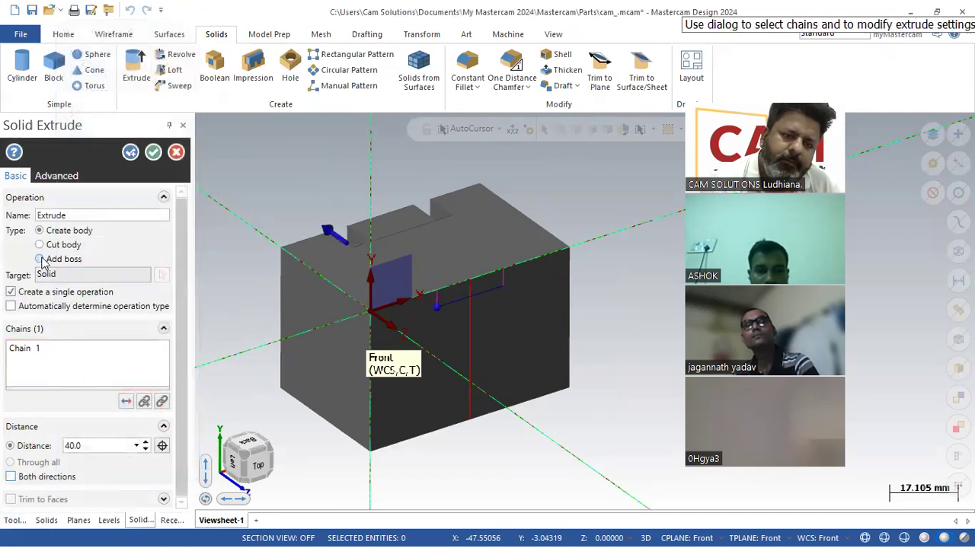
click(50, 247)
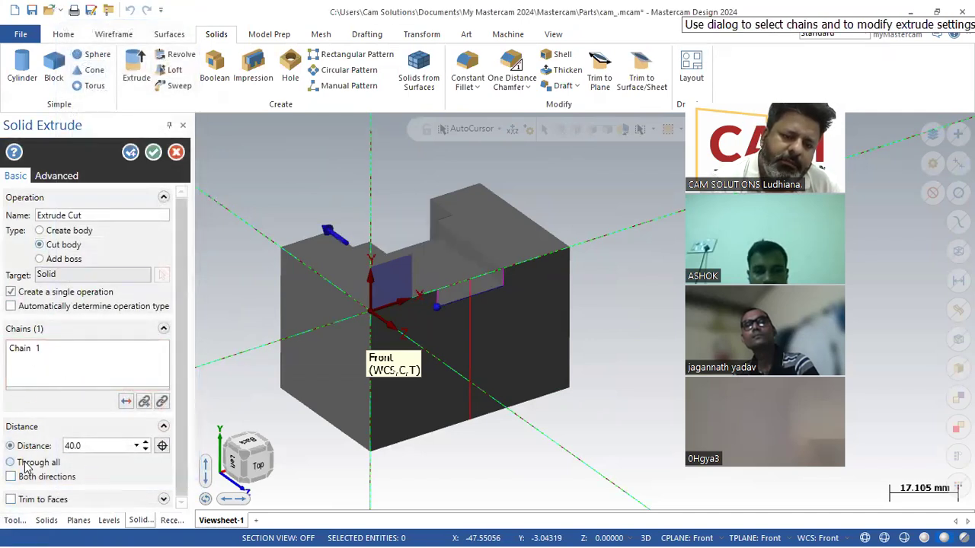
click(153, 151)
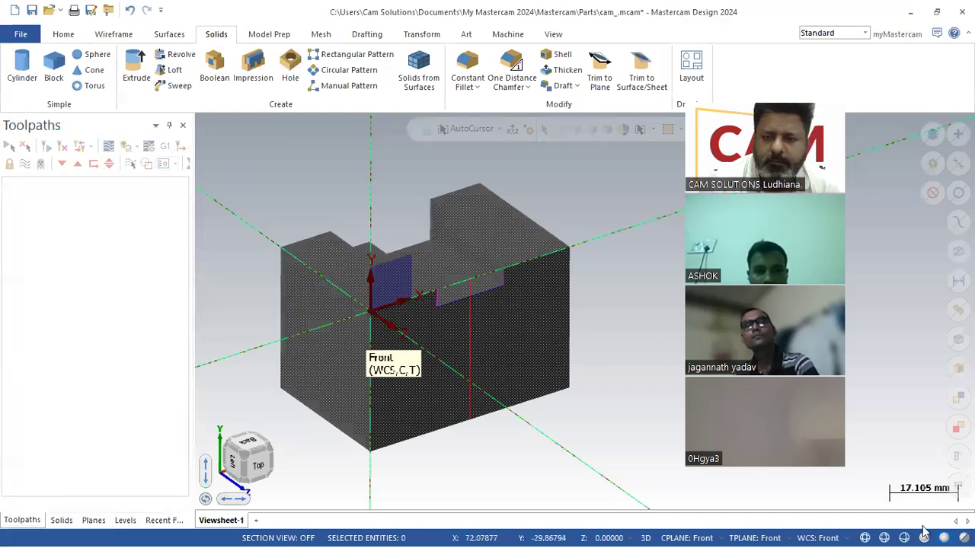
- Delete the leftover wireframe curves outlining the groove on the front face
middle_drag(584, 310, 575, 362)
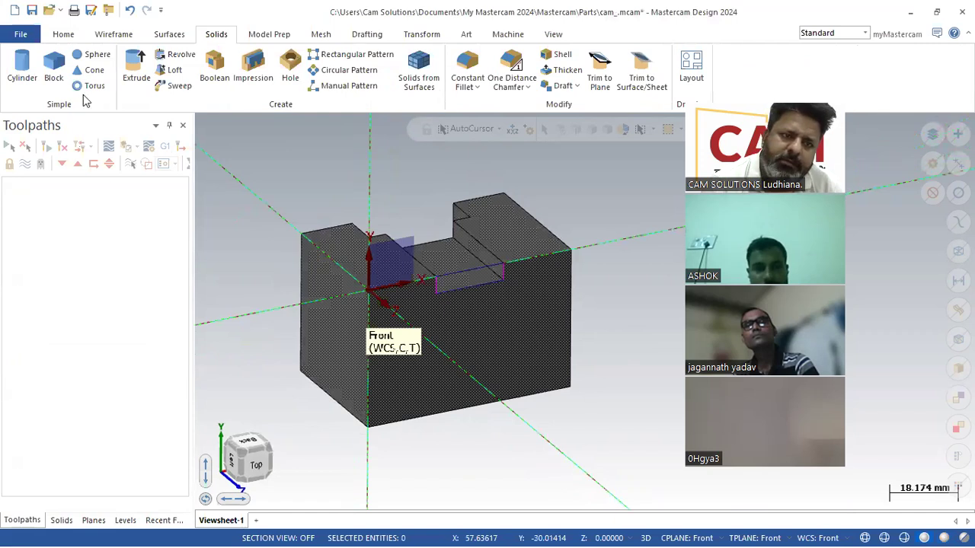
click(11, 39)
click(37, 35)
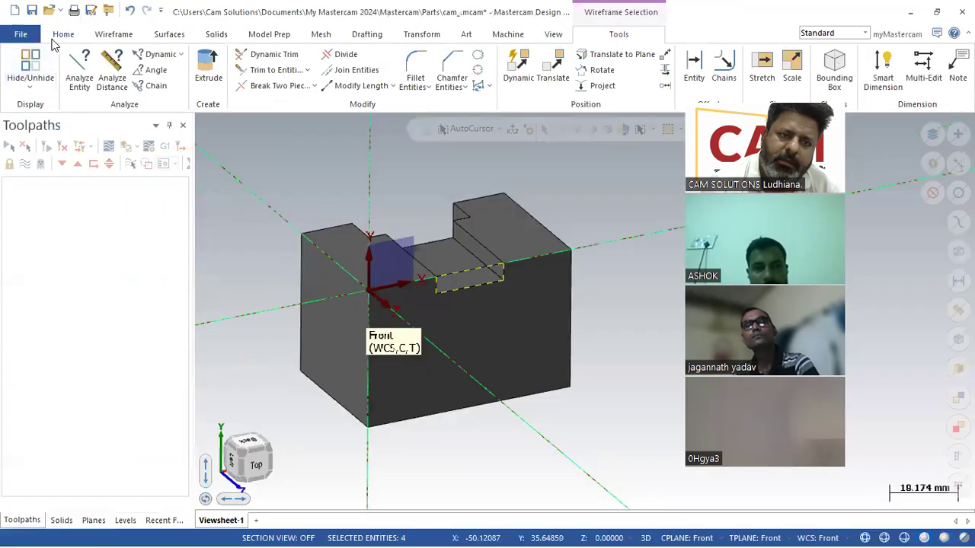
click(53, 38)
click(550, 90)
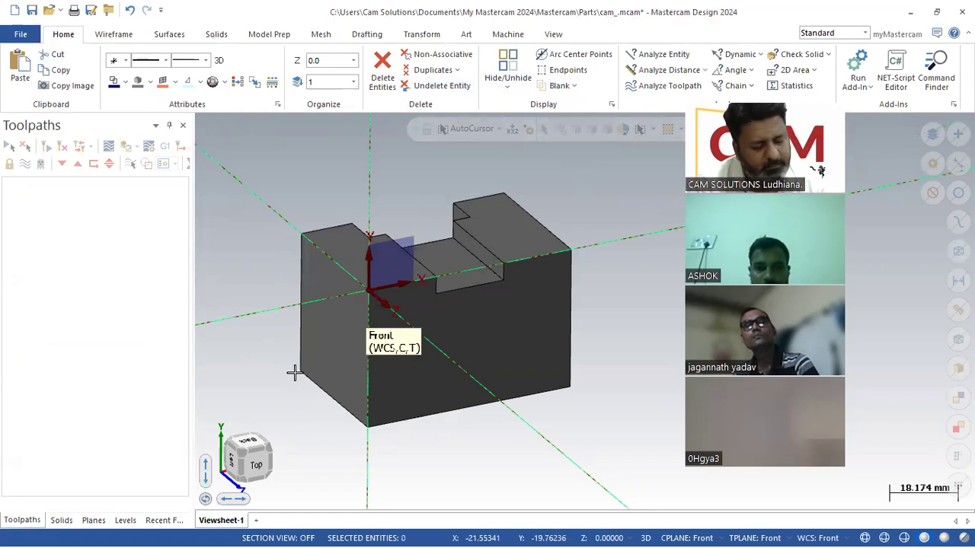
- Consult the PDF drawing and draw a 5 mm vertical line down the front face from the midpoint of the groove's bottom edge
key(alt+Tab)
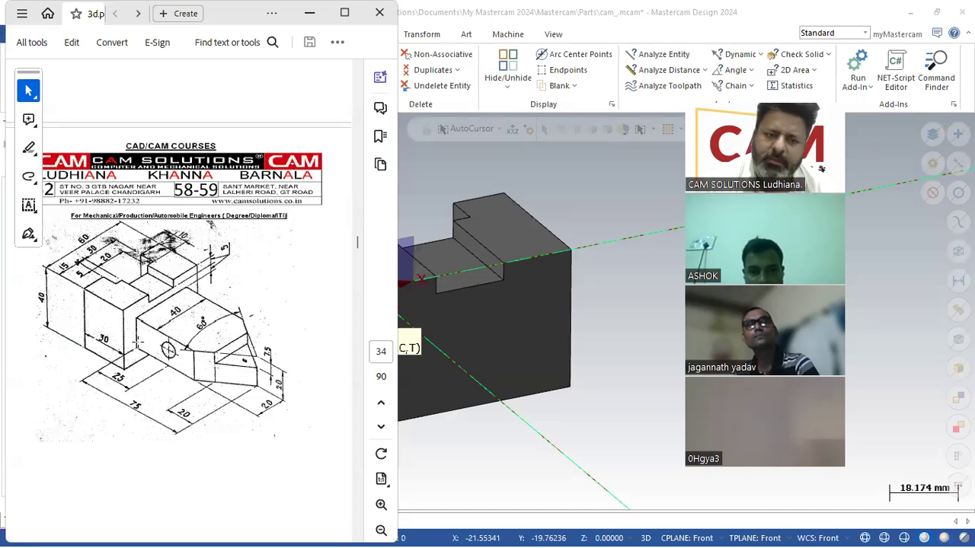
scroll(660, 267, down, 2)
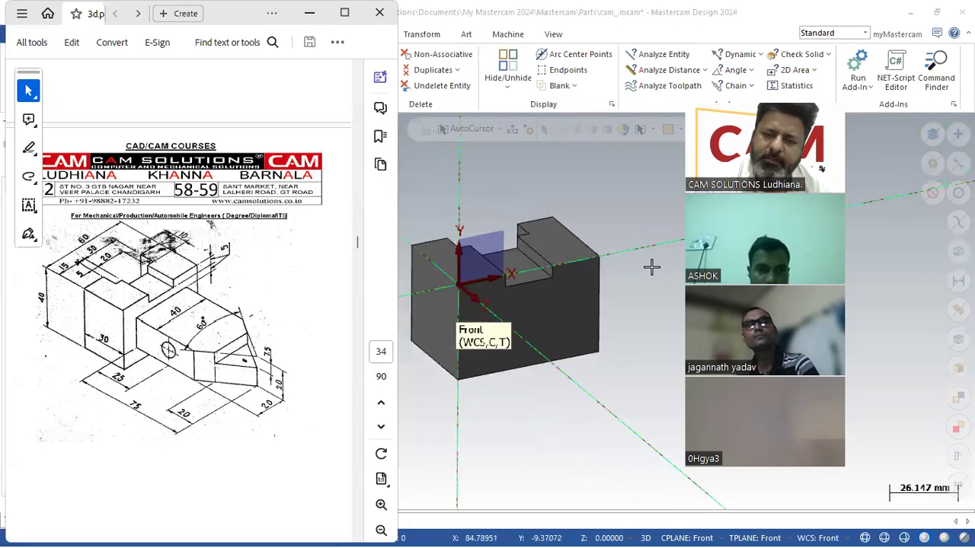
scroll(559, 274, up, 1)
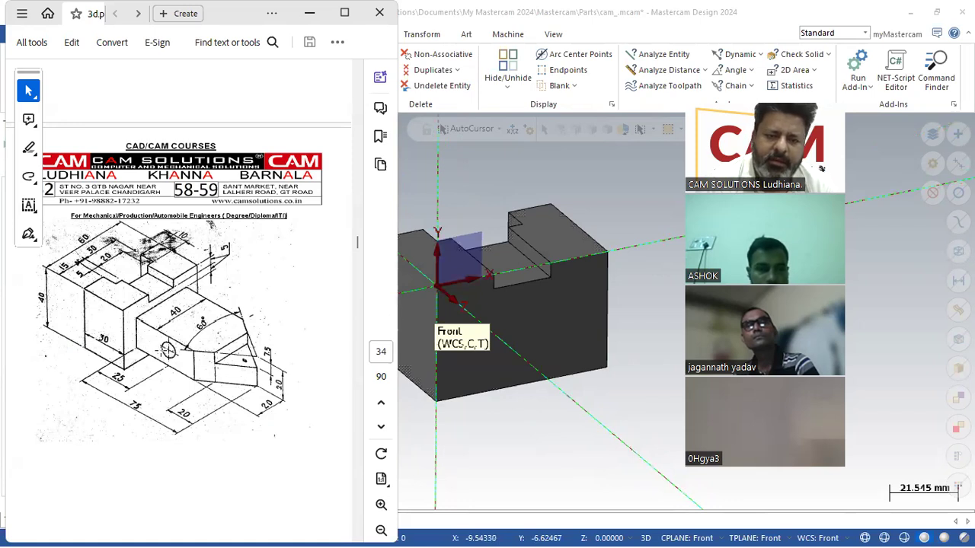
click(533, 164)
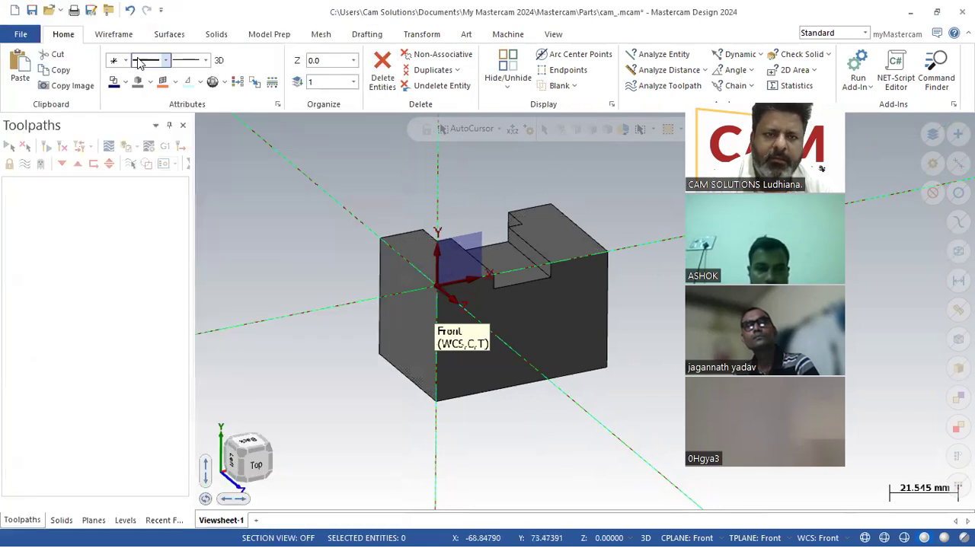
click(118, 35)
click(102, 72)
click(521, 287)
click(522, 303)
double_click(108, 398)
text(5)
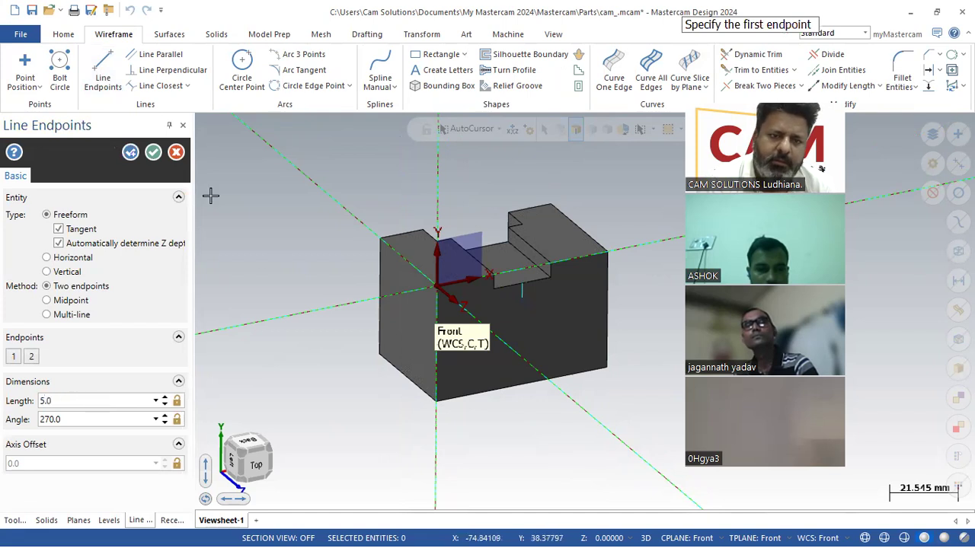
click(153, 152)
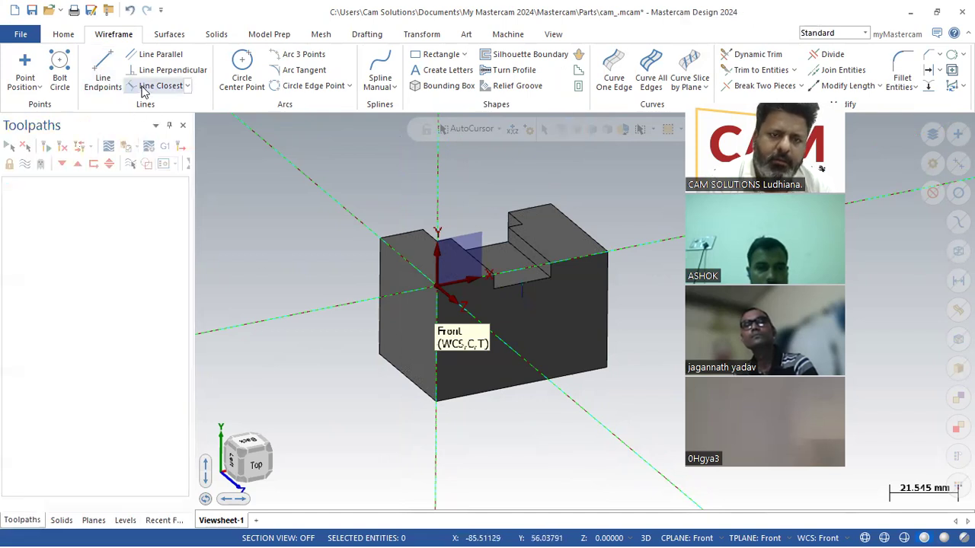
- Draw a 40 mm horizontal line with the Midpoint method, centred on the lower end of the 5 mm line
click(102, 77)
click(51, 301)
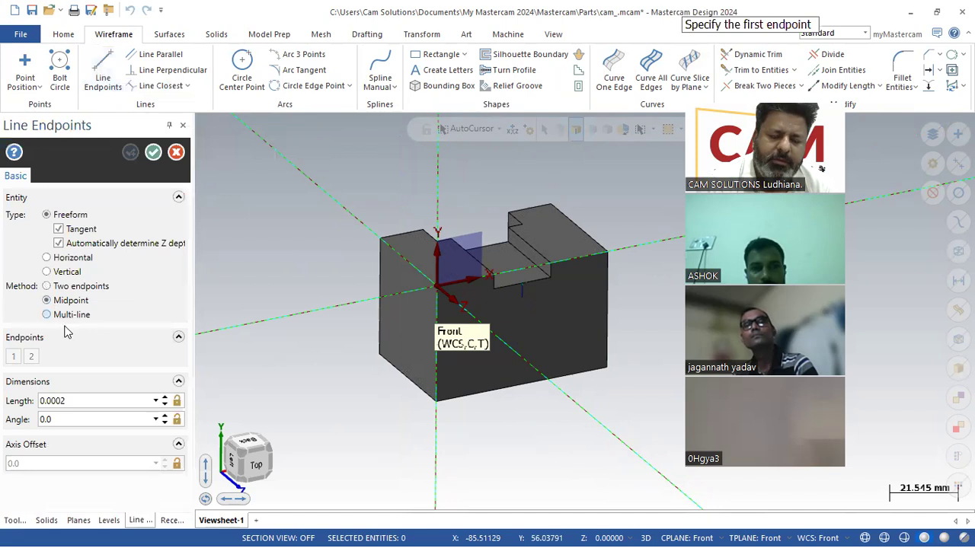
key(alt+Tab)
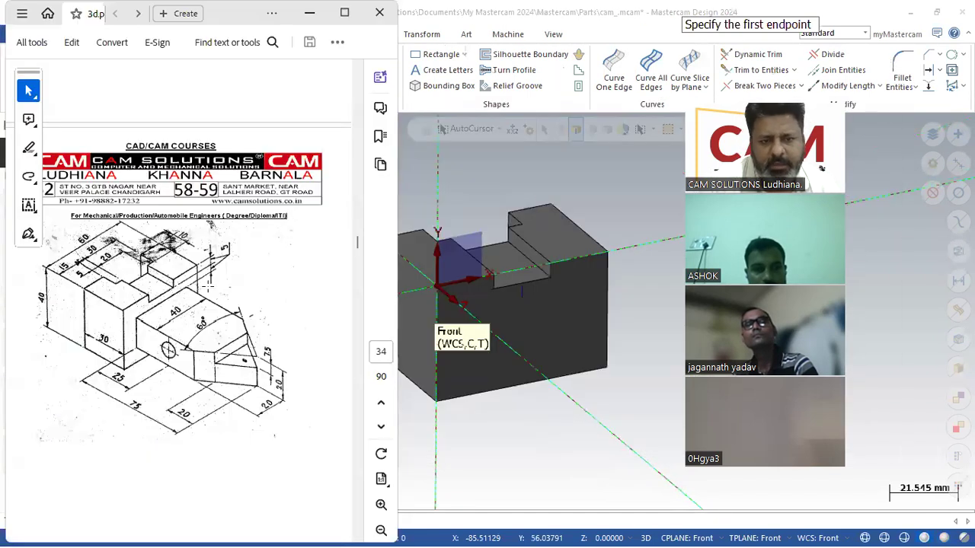
click(522, 297)
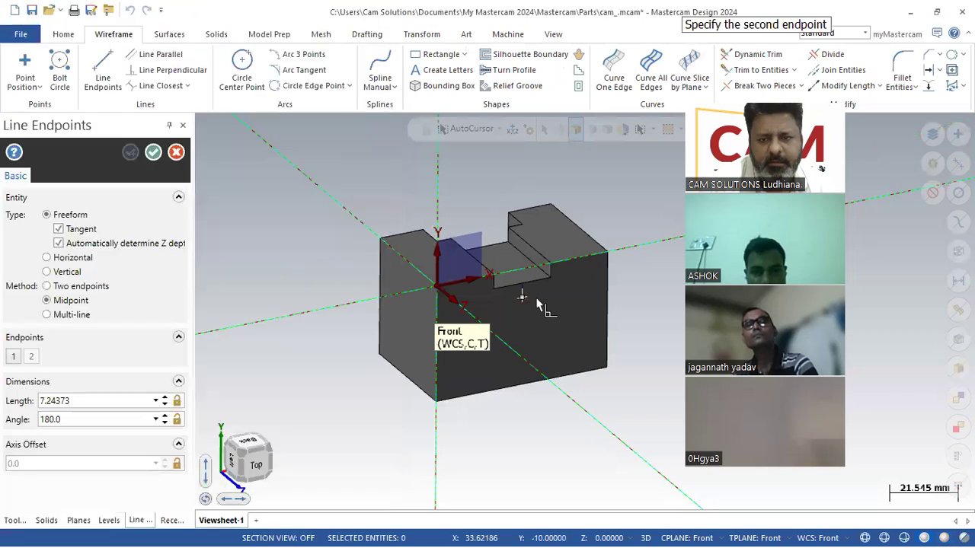
click(563, 292)
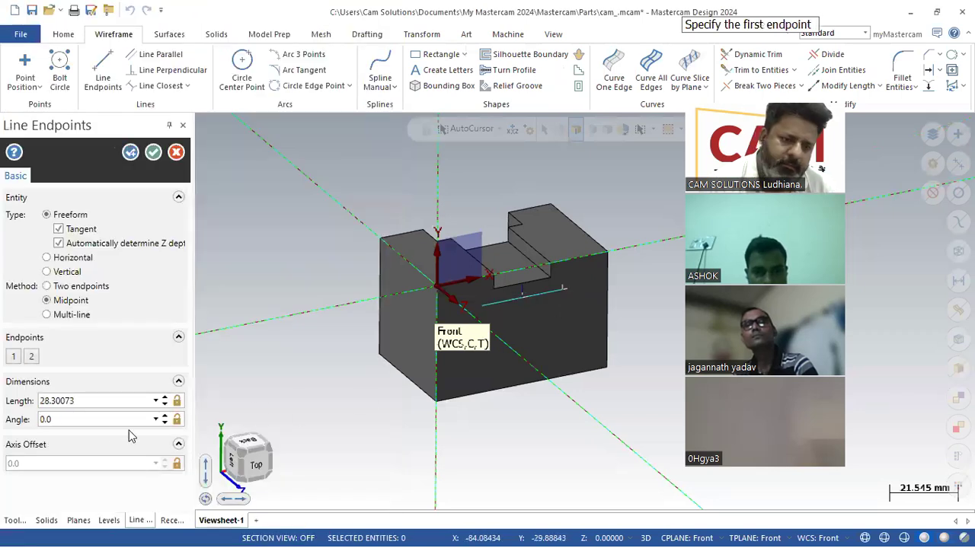
click(87, 401)
text(40)
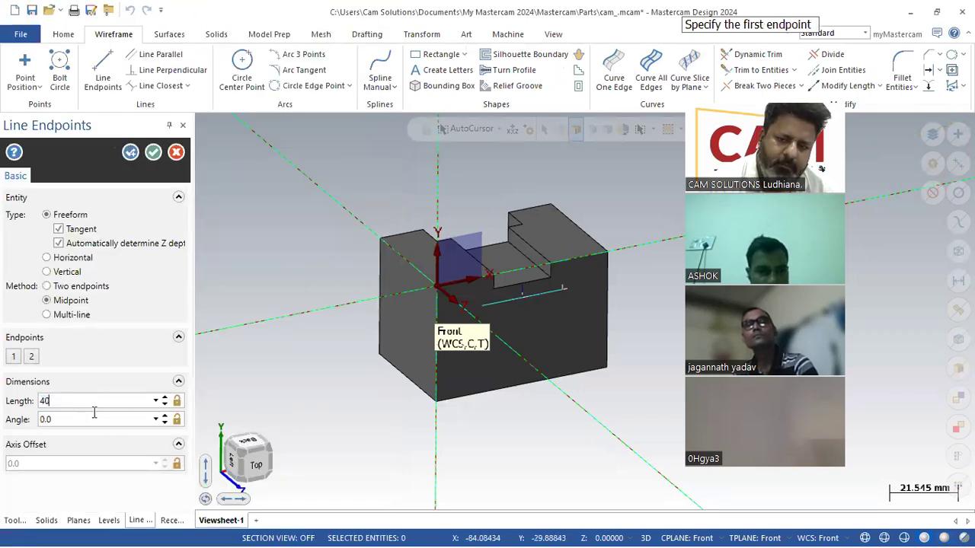
key(Return)
key(alt+Tab)
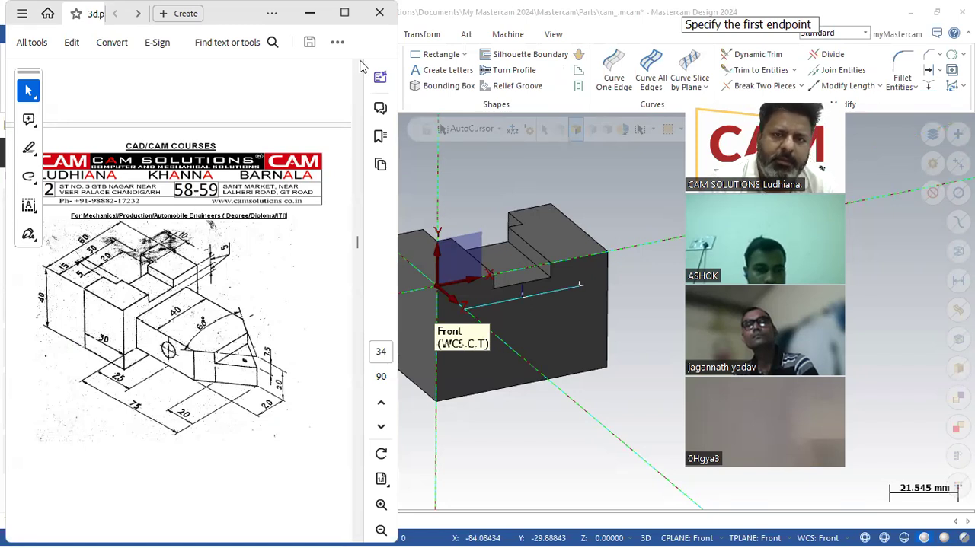
click(309, 13)
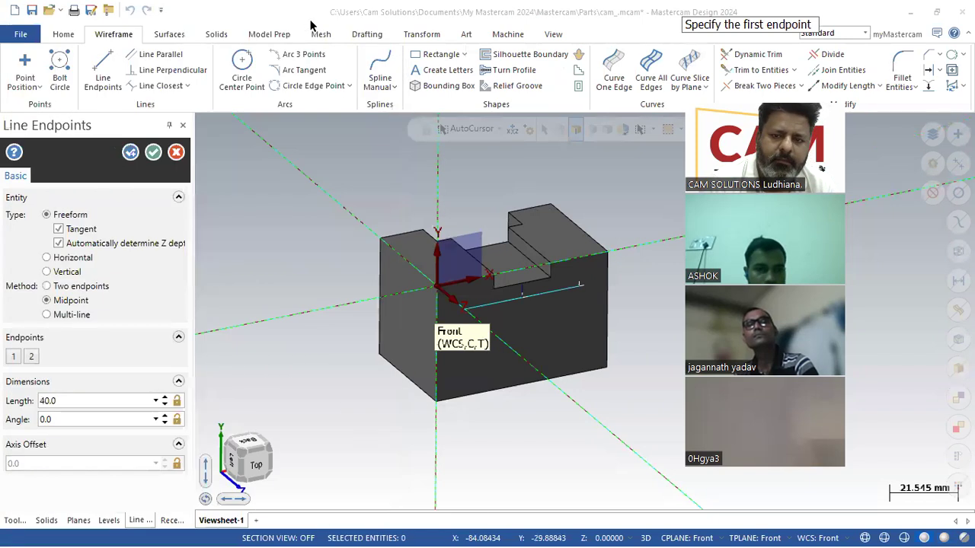
click(130, 153)
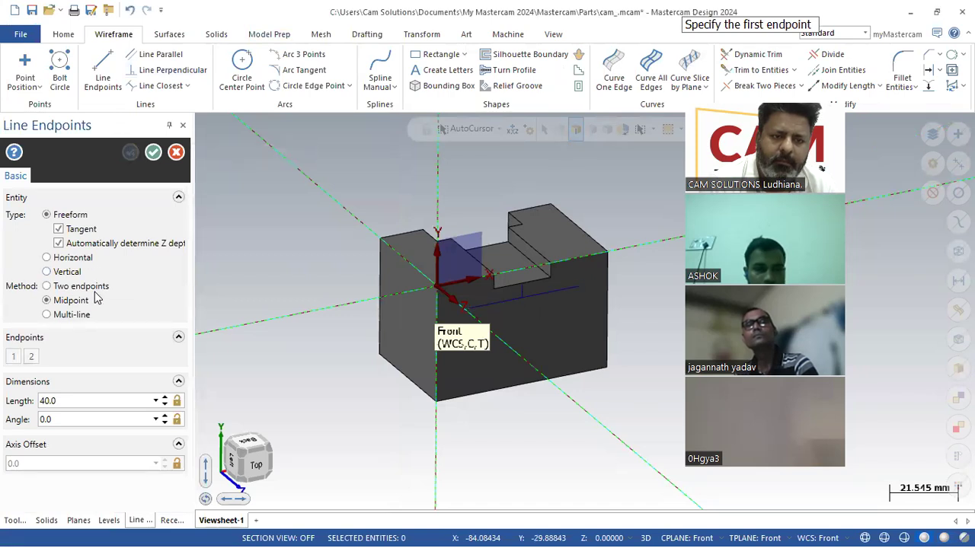
- Draw a 20 mm vertical line downward from the left end of the 40 mm line using the Two endpoints method
click(106, 290)
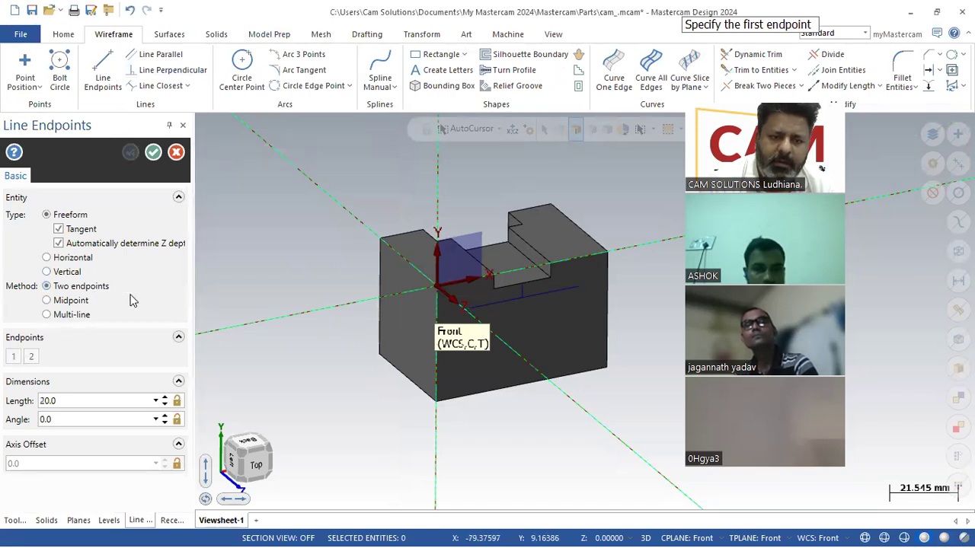
click(465, 324)
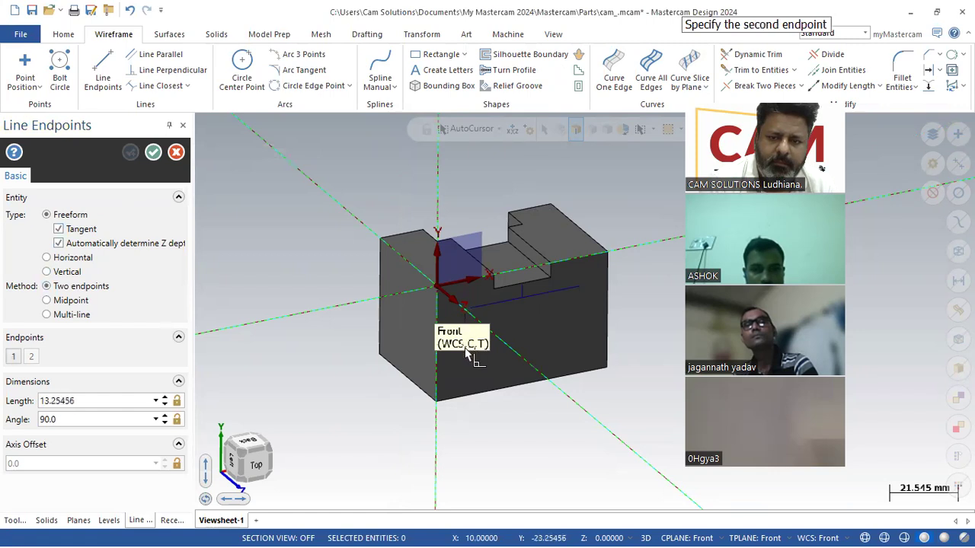
click(466, 355)
click(71, 403)
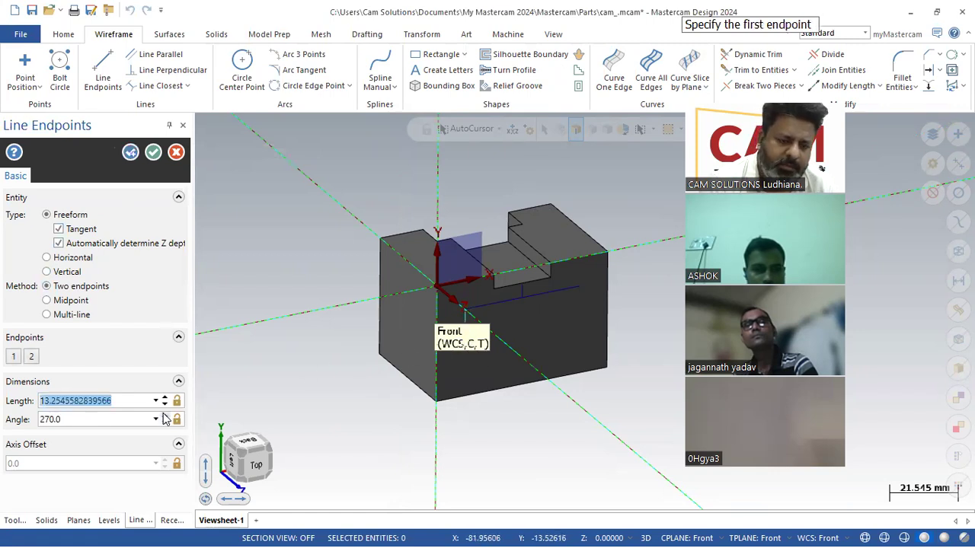
text(20)
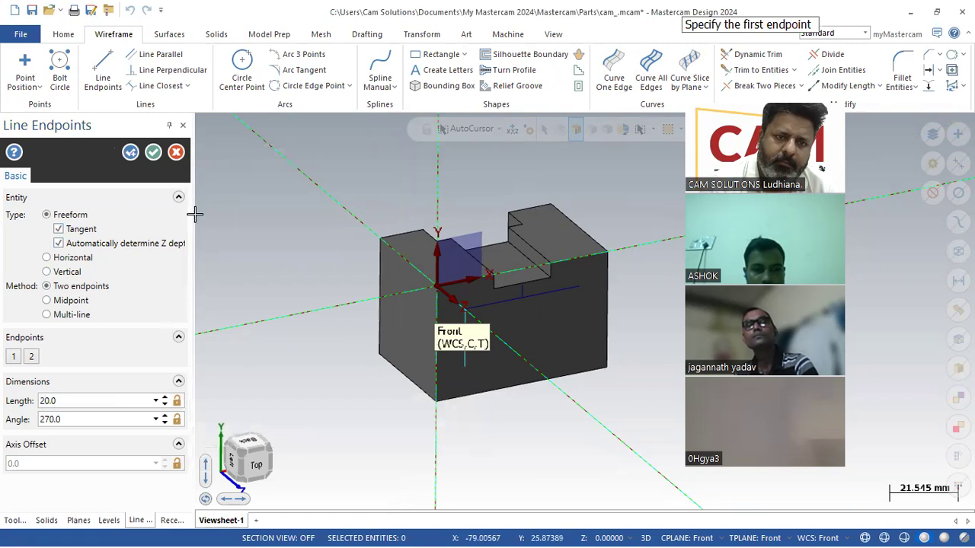
- Complete the 40 × 20 mm rectangle on the front face with a 40 mm lower line and a vertical line closing its right side
click(466, 367)
click(581, 345)
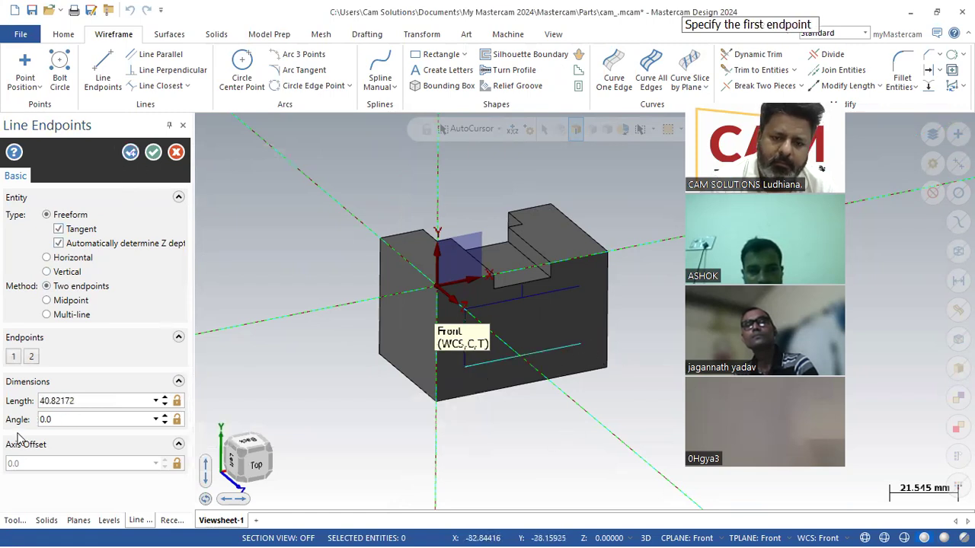
double_click(115, 394)
text(40)
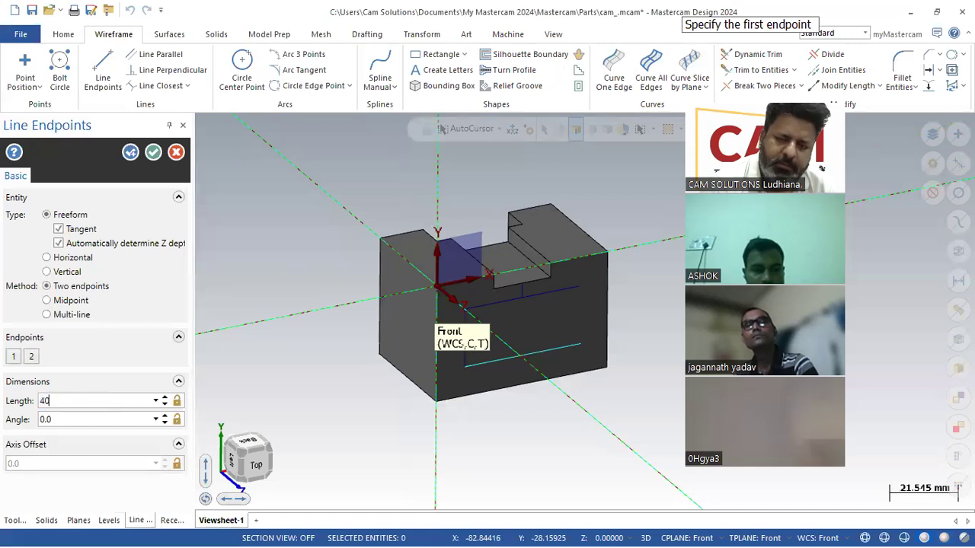
click(130, 151)
click(580, 288)
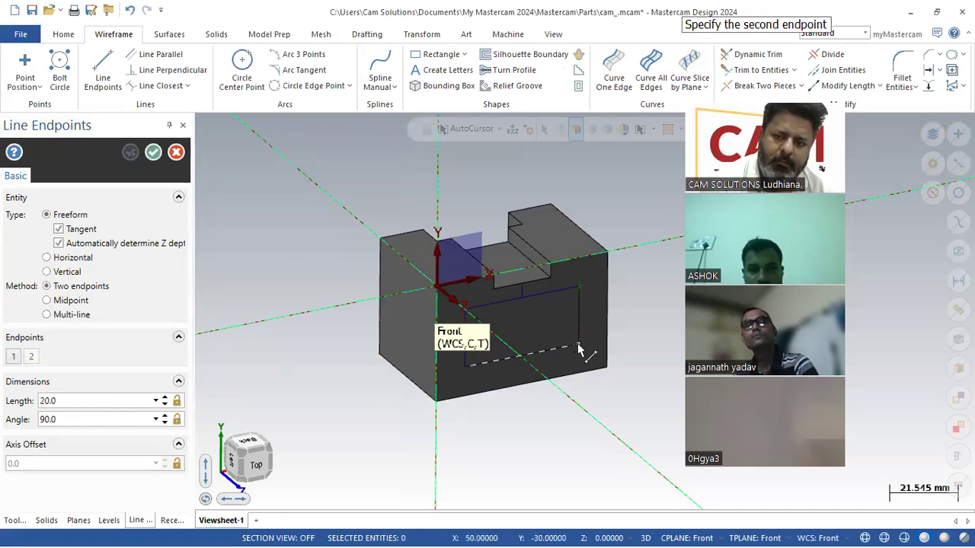
click(580, 345)
click(153, 151)
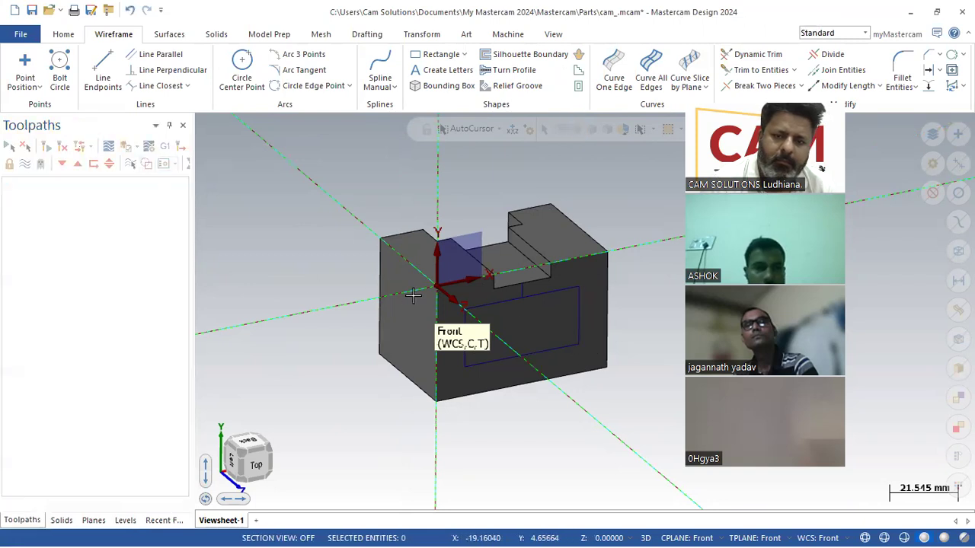
- Delete the 5 mm vertical helper line between the groove and the rectangle
click(521, 291)
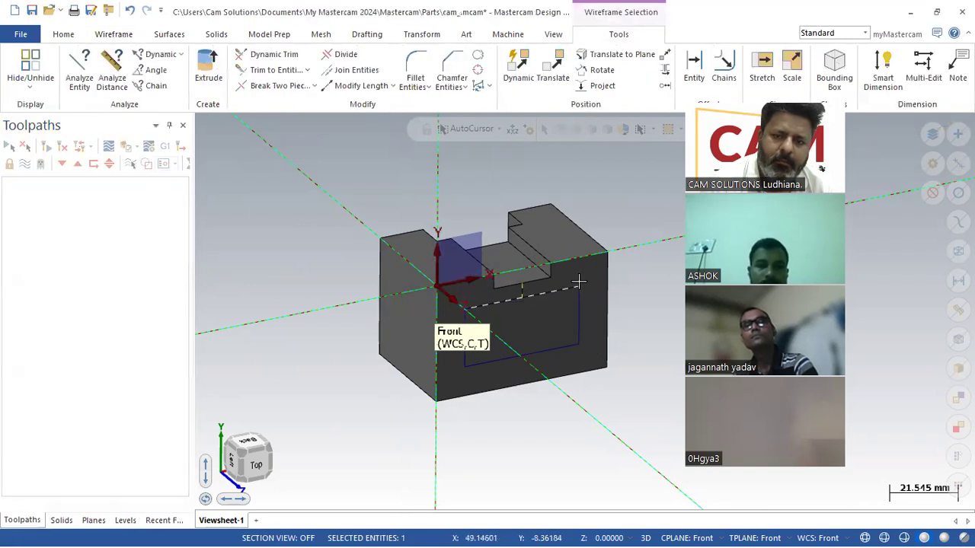
key(Escape)
middle_drag(439, 256, 477, 254)
scroll(428, 284, down, 3)
scroll(427, 284, up, 4)
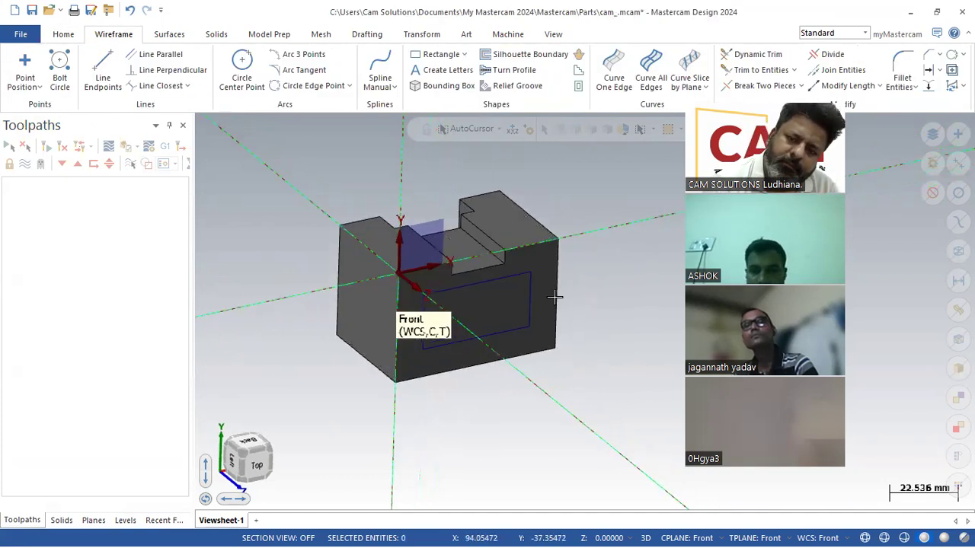
- Start extruding the 40 × 20 mm rectangle outward from the block's front face as an added boss
click(215, 35)
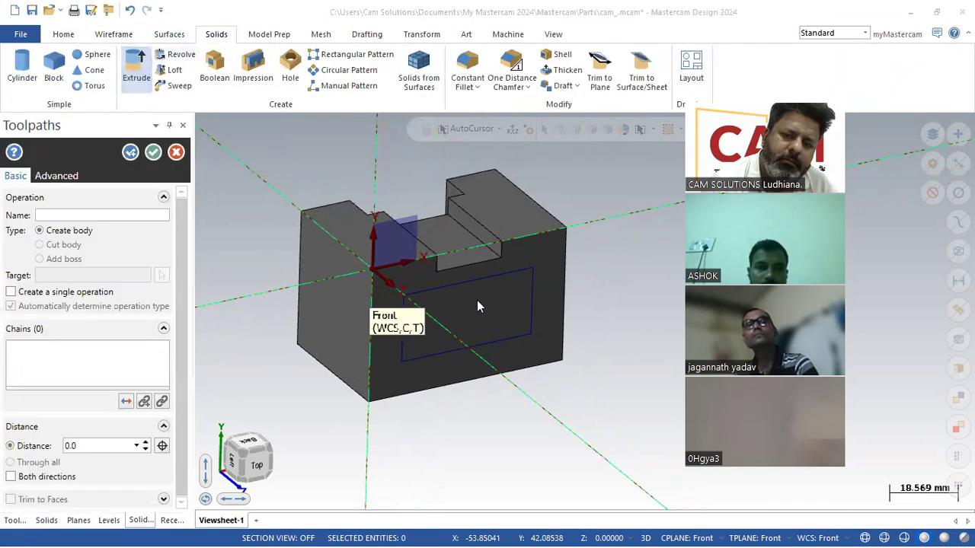
click(480, 280)
click(86, 475)
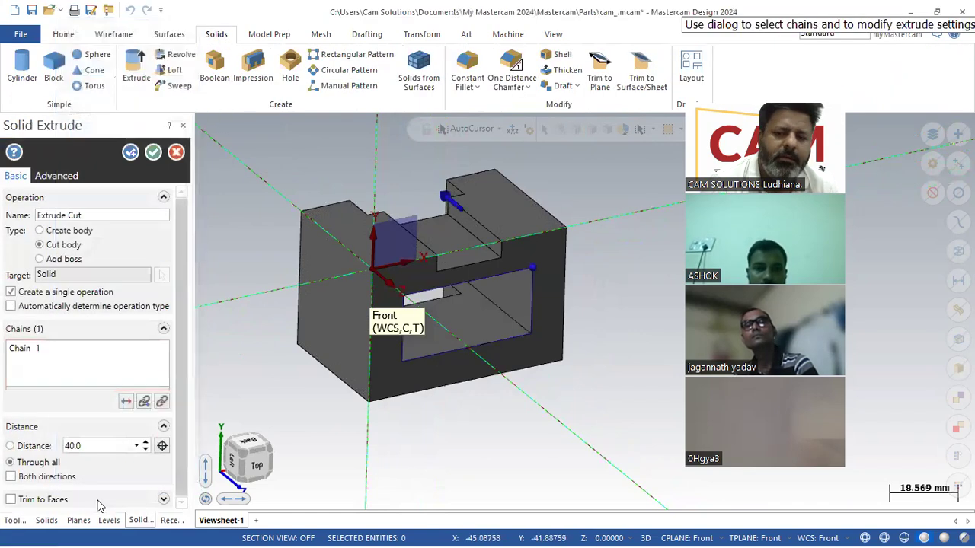
click(125, 401)
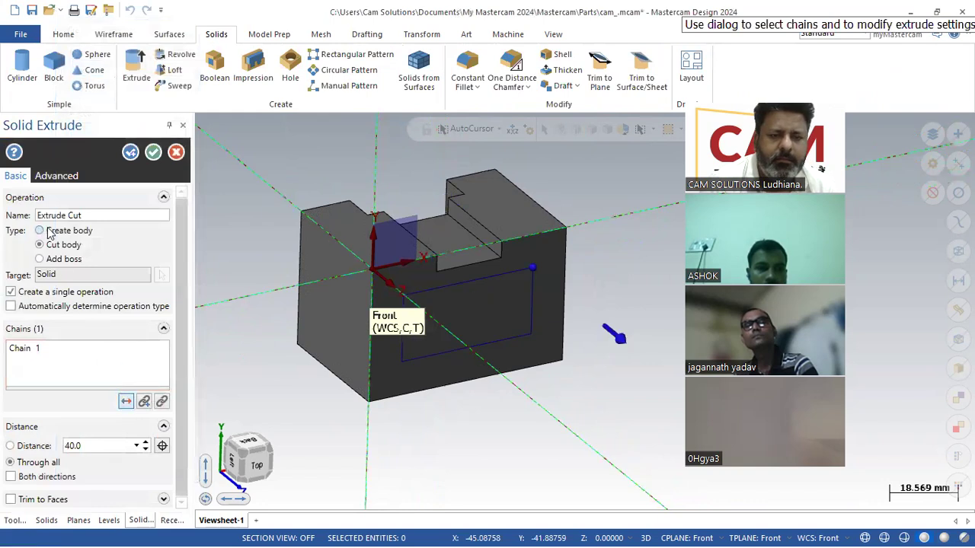
click(40, 231)
click(53, 260)
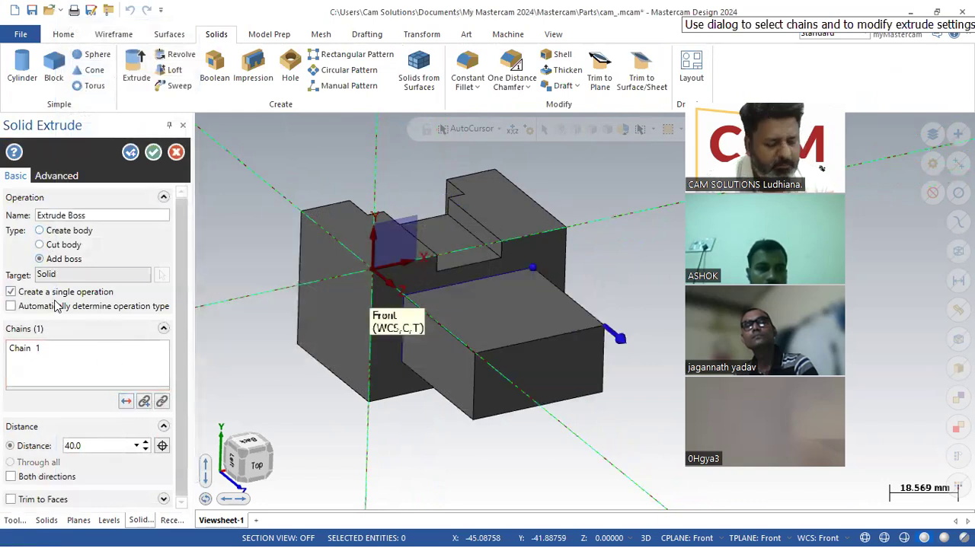
- Check the arm's length in the PDF drawing and complete the boss extrusion with a distance of 75 mm
key(alt+Tab)
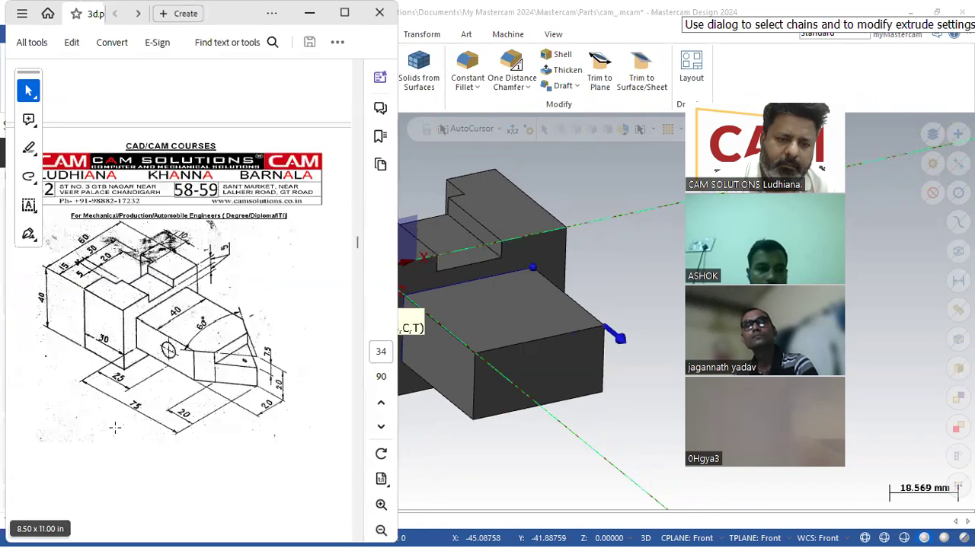
click(309, 13)
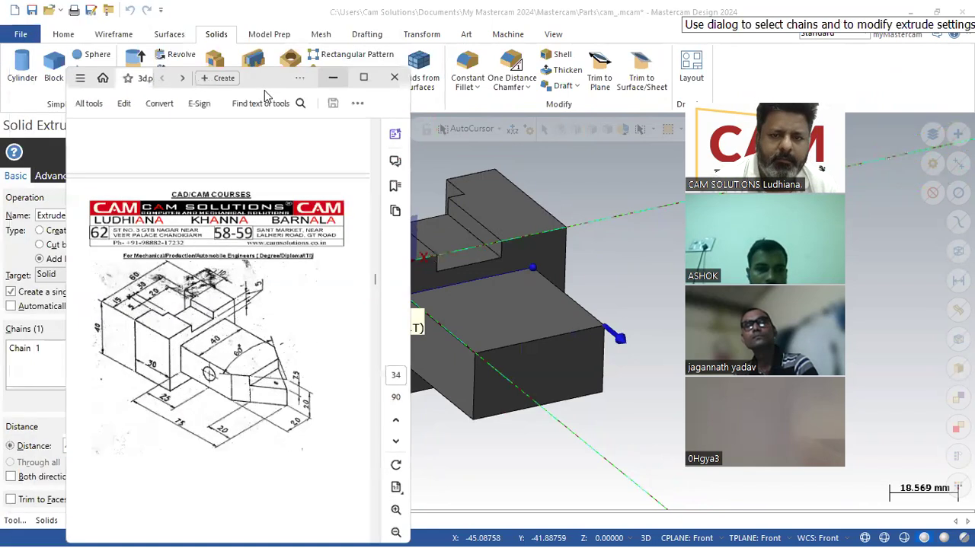
click(85, 447)
text(75)
key(Return)
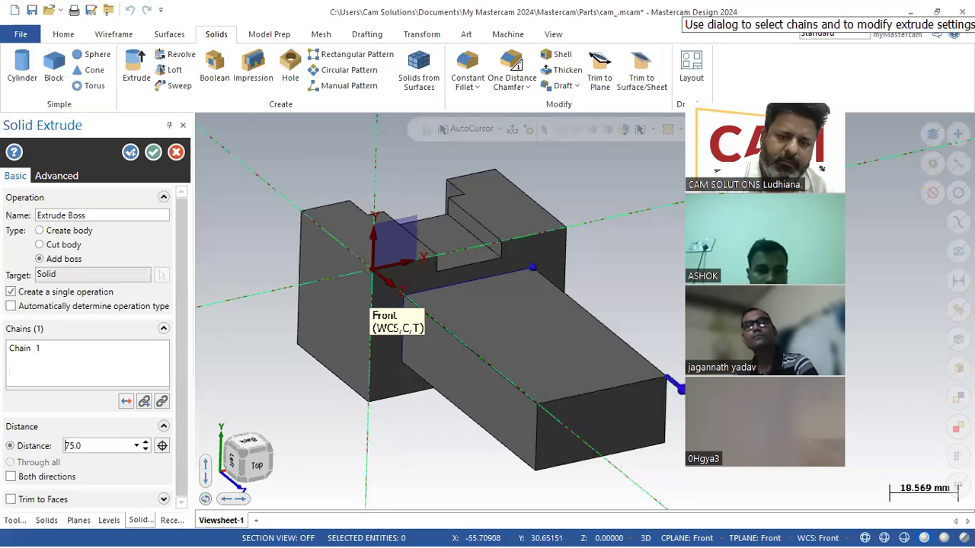
scroll(337, 238, down, 3)
mouse_move(337, 238)
middle_down()
mouse_move(381, 255)
mouse_move(370, 239)
mouse_move(328, 229)
middle_up()
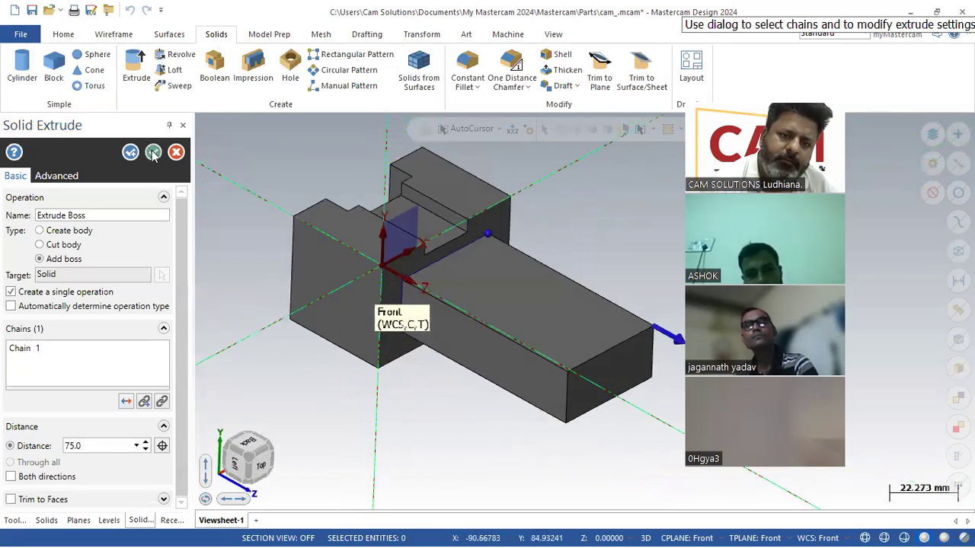
click(153, 152)
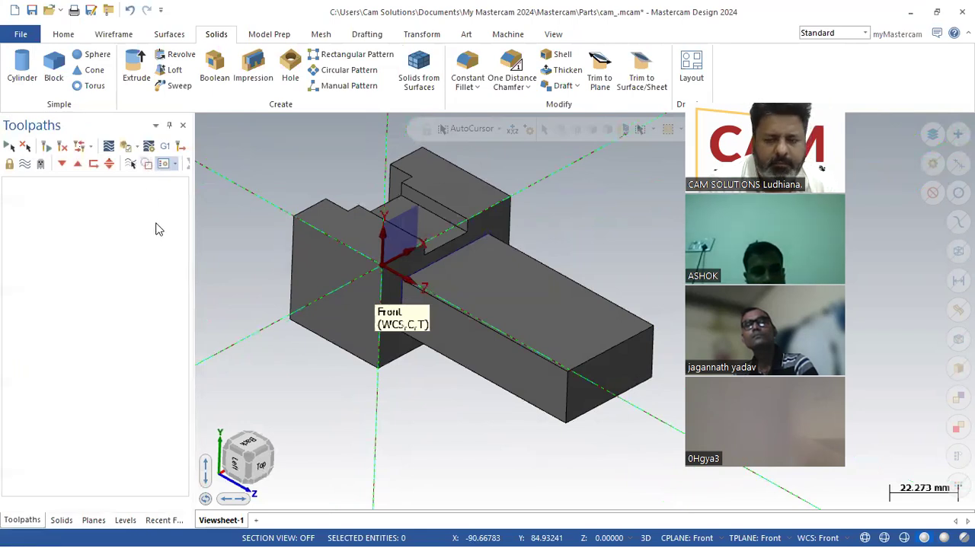
- Check the PDF drawing, and start a new plane from the solid face on the upper side of the arm
click(611, 528)
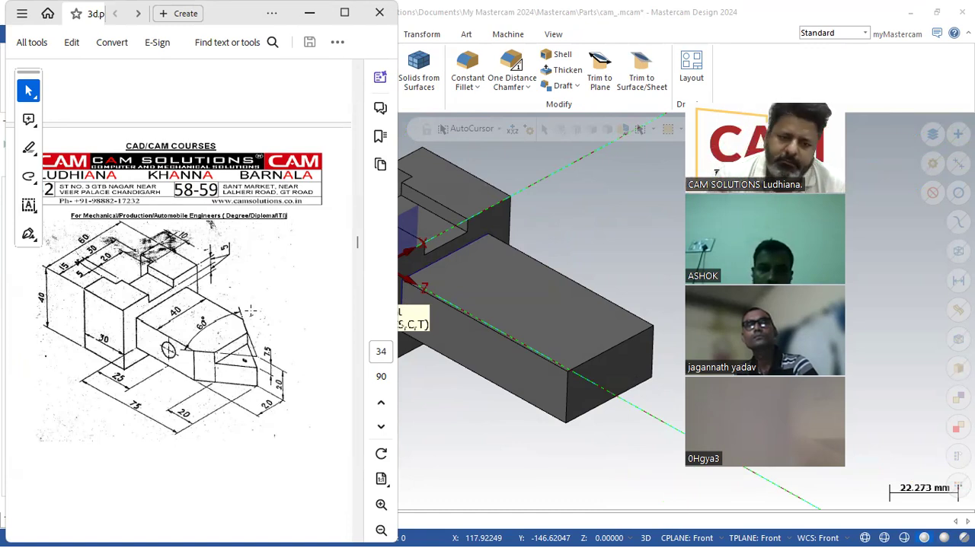
click(309, 13)
click(553, 35)
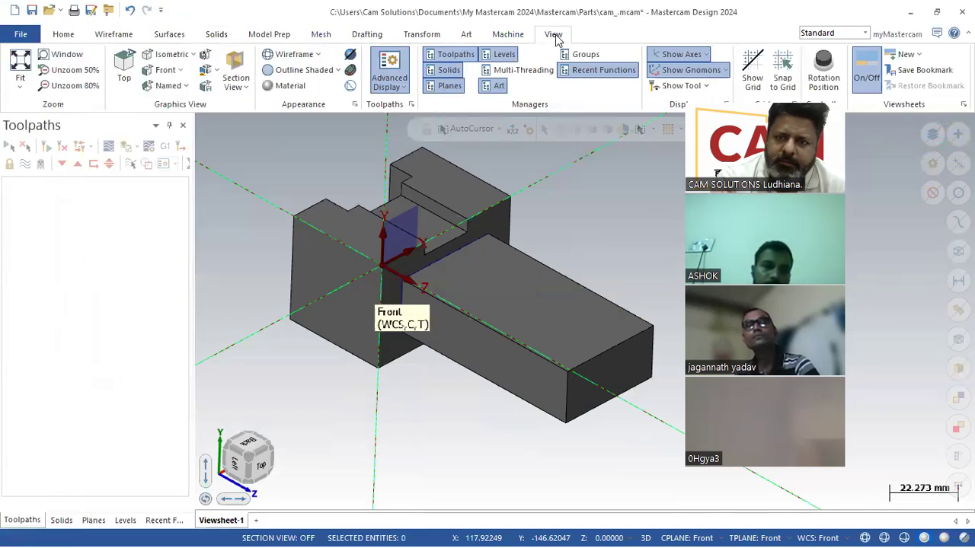
click(449, 88)
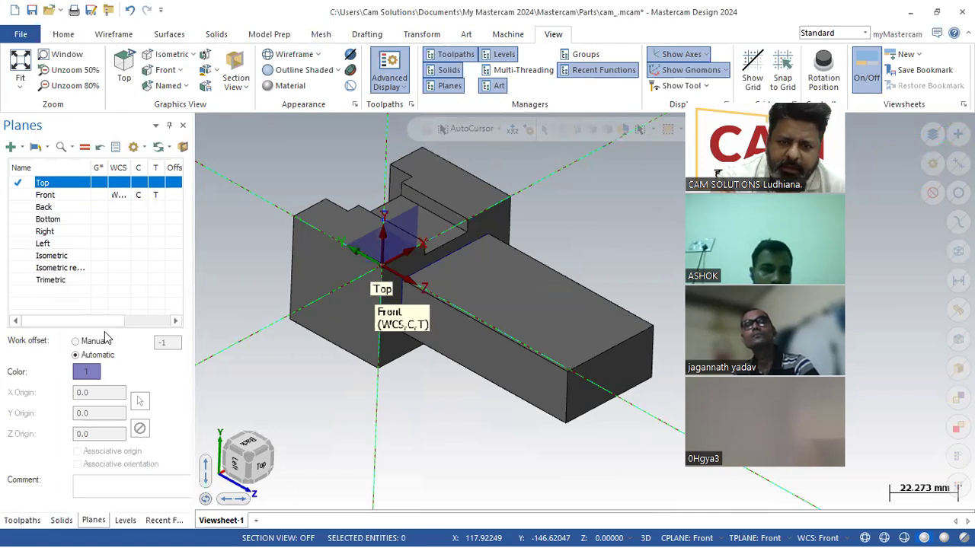
click(11, 146)
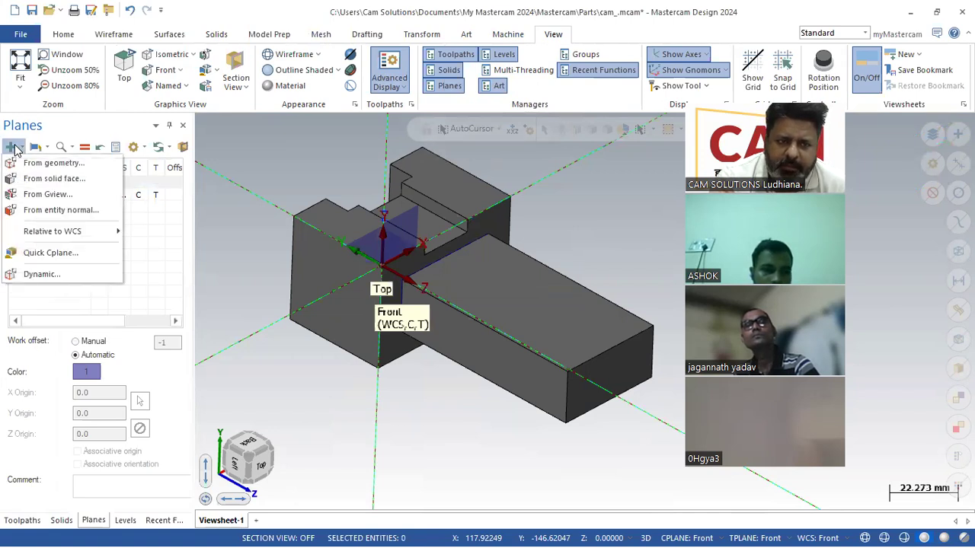
click(35, 182)
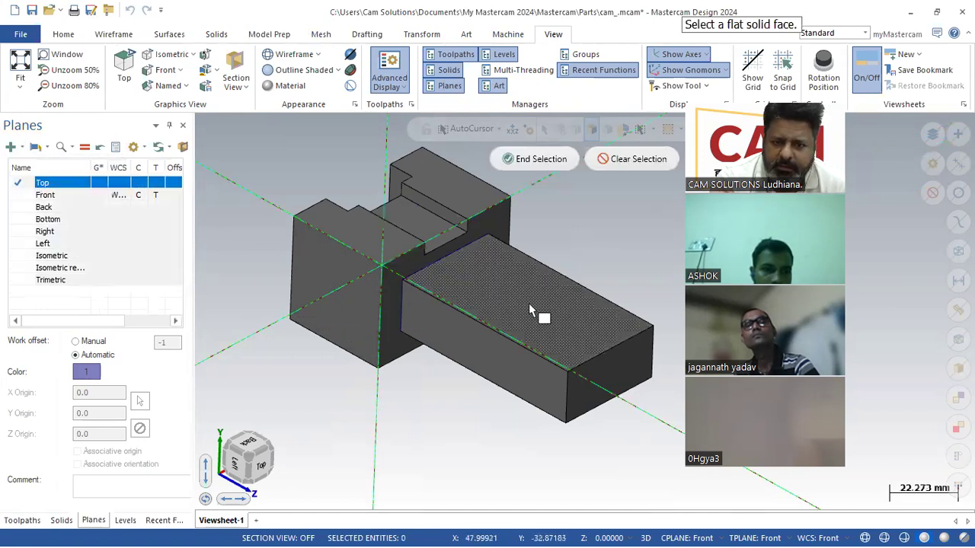
click(557, 326)
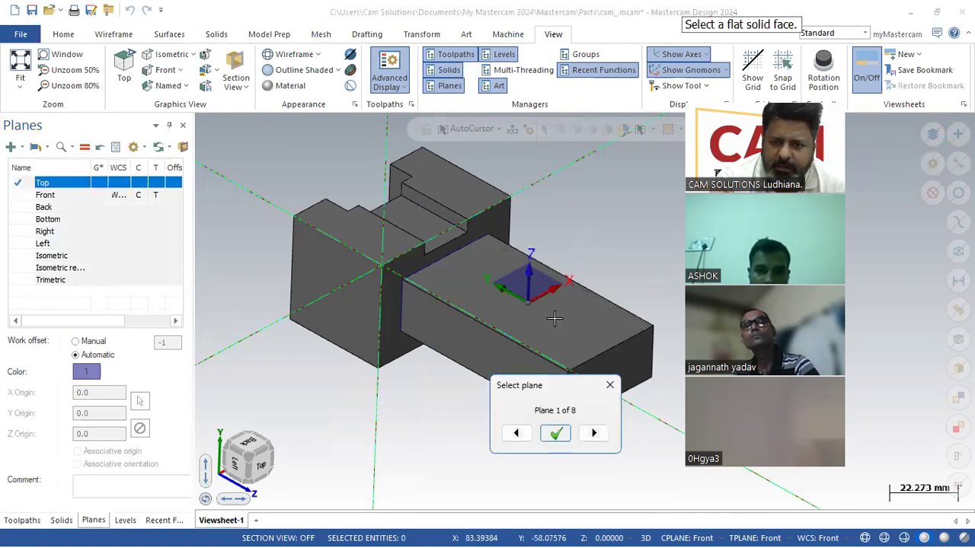
- Cycle through the plane orientations and create the plane with orientation 1 of 8, X across the arm and Z upward
click(593, 440)
click(593, 440)
click(593, 442)
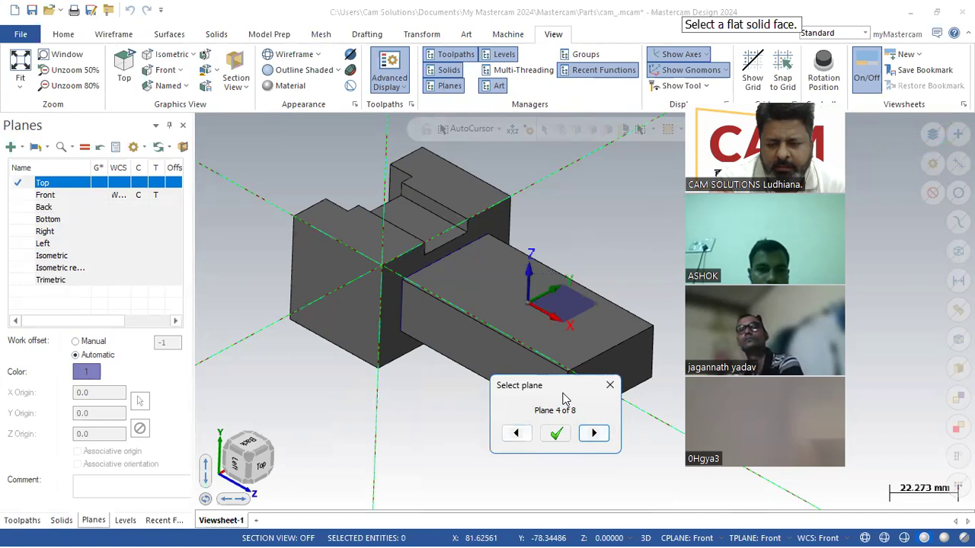
drag(550, 390, 412, 382)
mouse_move(519, 210)
middle_down()
mouse_move(542, 292)
mouse_move(519, 240)
mouse_move(529, 220)
middle_up()
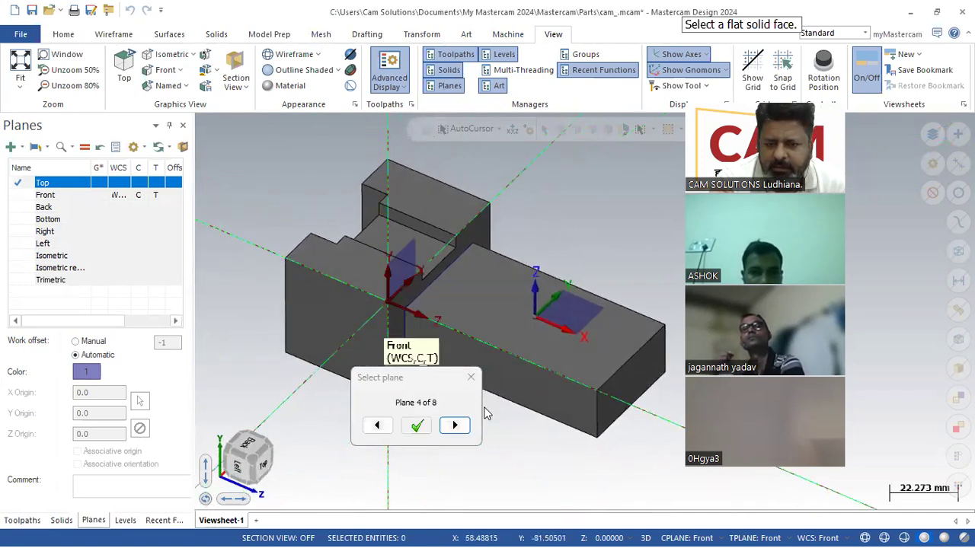
click(464, 430)
click(463, 431)
click(463, 430)
click(462, 430)
click(462, 430)
click(462, 430)
click(467, 430)
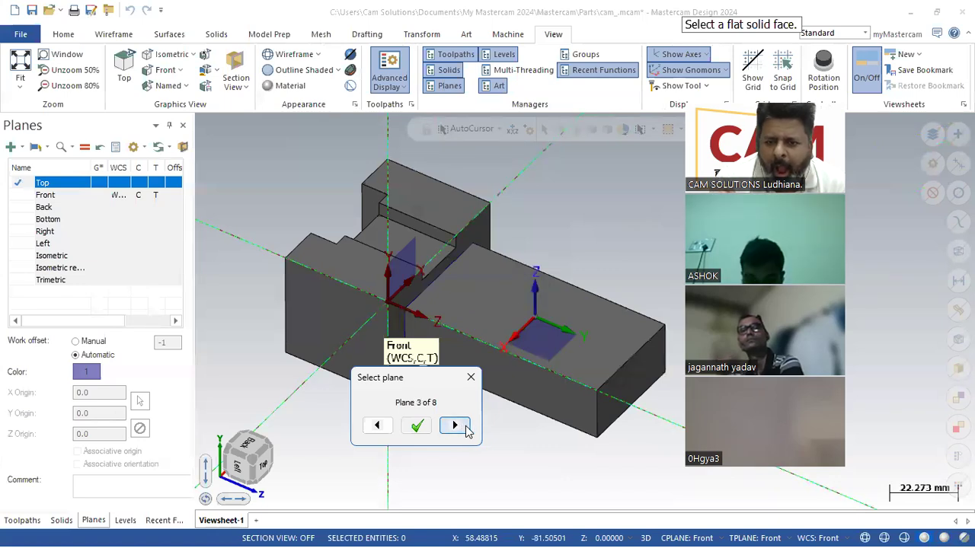
click(466, 429)
click(466, 430)
click(466, 430)
click(466, 429)
click(466, 429)
click(467, 430)
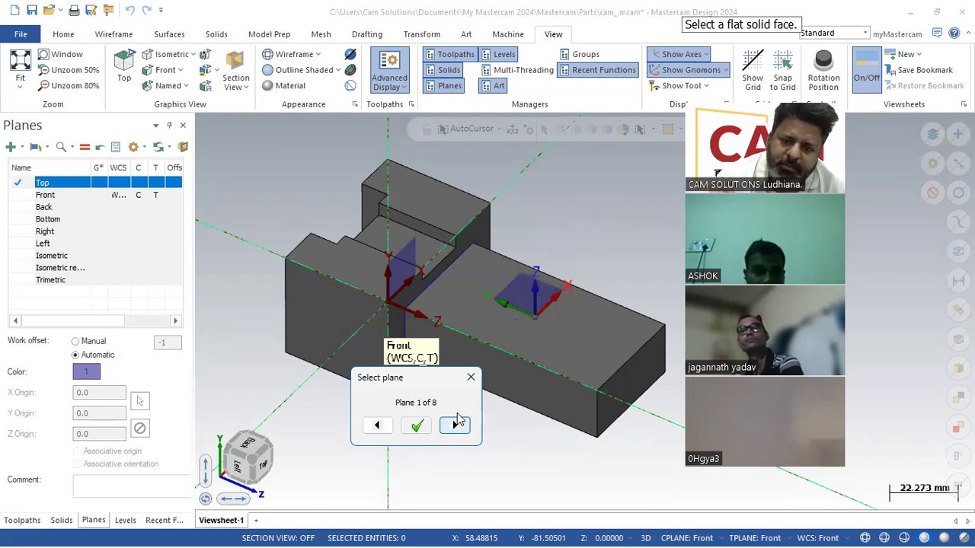
click(428, 428)
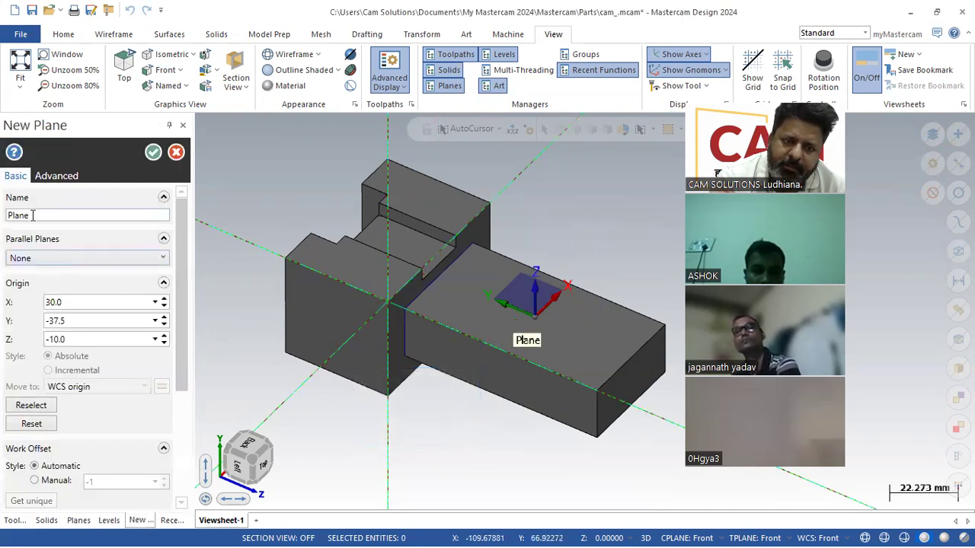
click(152, 153)
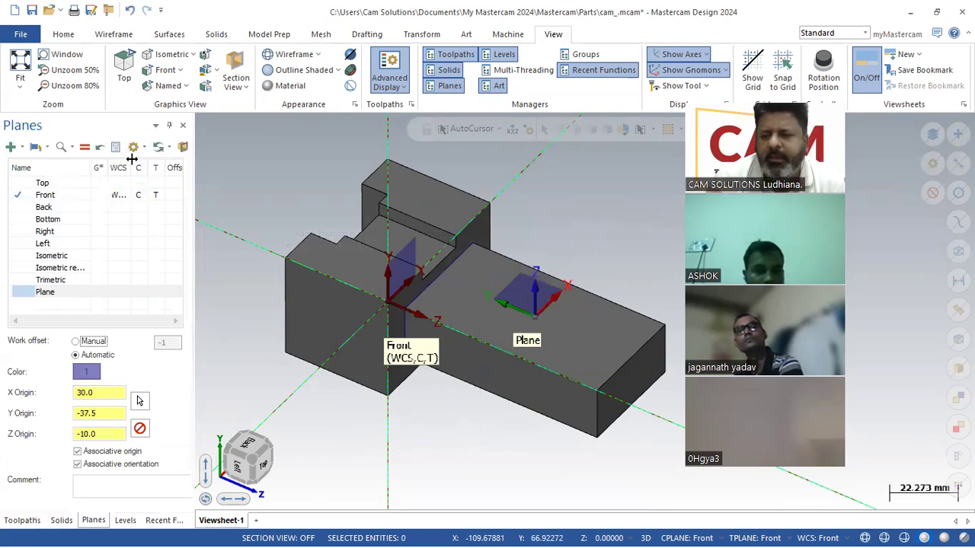
- Make the new arm-face plane the active WCS, construction plane and tool plane
drag(194, 200, 274, 236)
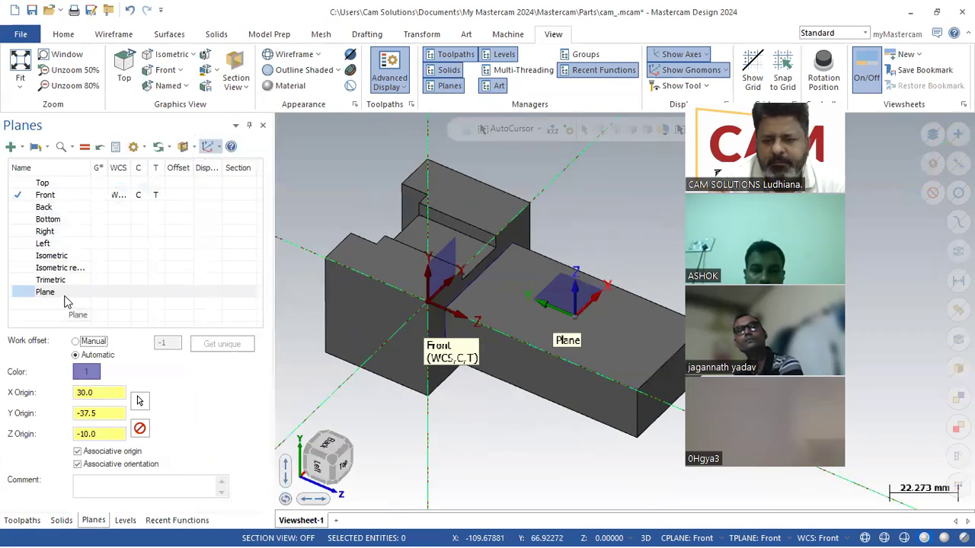
click(140, 296)
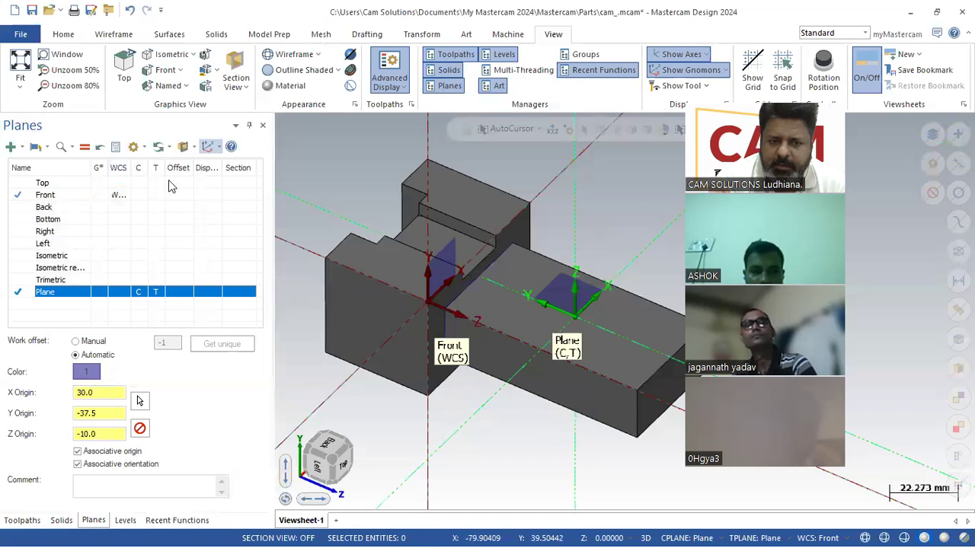
click(118, 295)
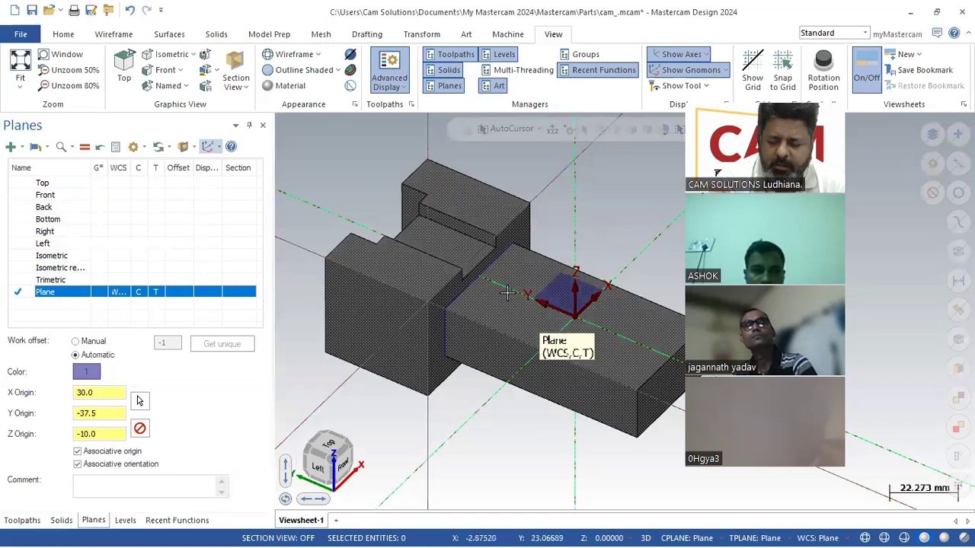
scroll(288, 220, down, 1)
scroll(289, 220, down, 1)
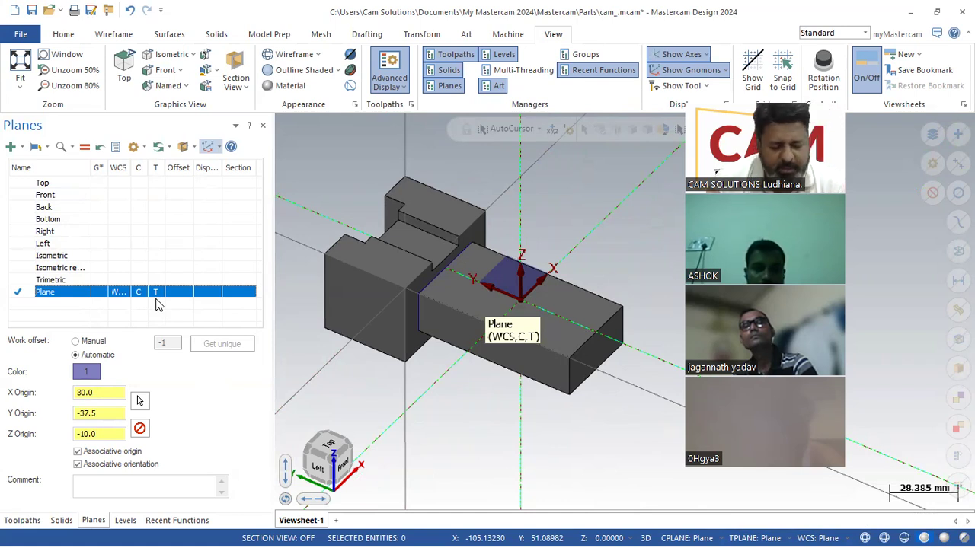
- Consult the PDF drawing for the arm's tip and create edge curves on the upper face's long left edge and front end edge
key(alt+Tab)
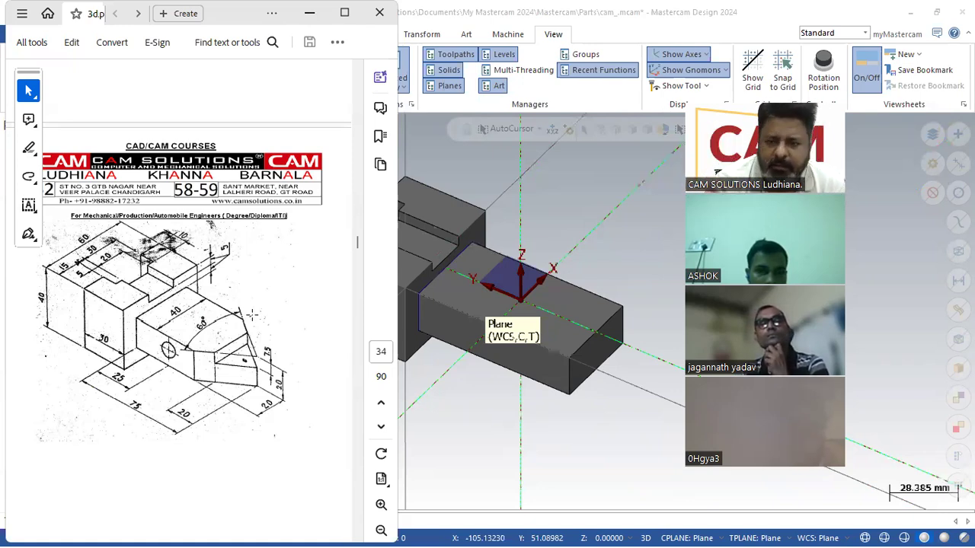
scroll(600, 349, up, 4)
scroll(601, 350, down, 2)
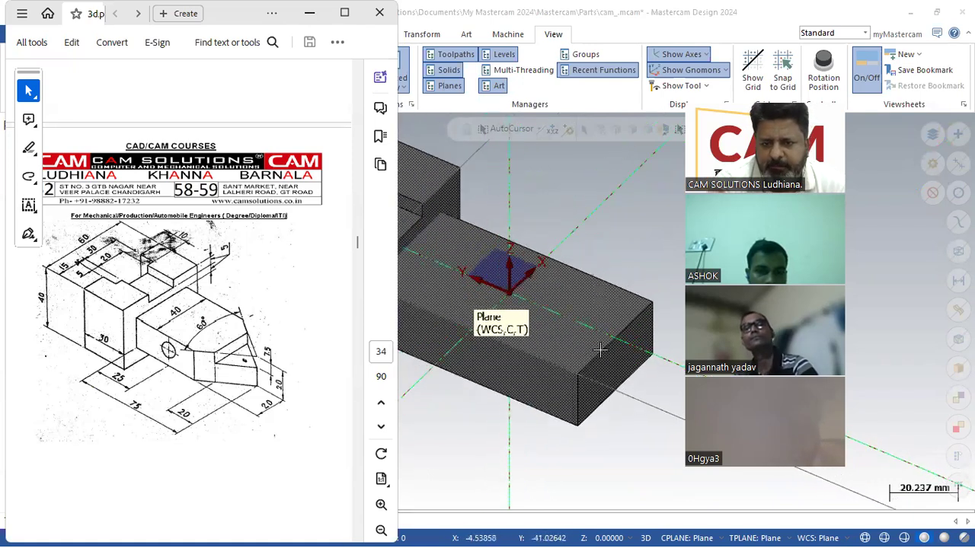
click(309, 13)
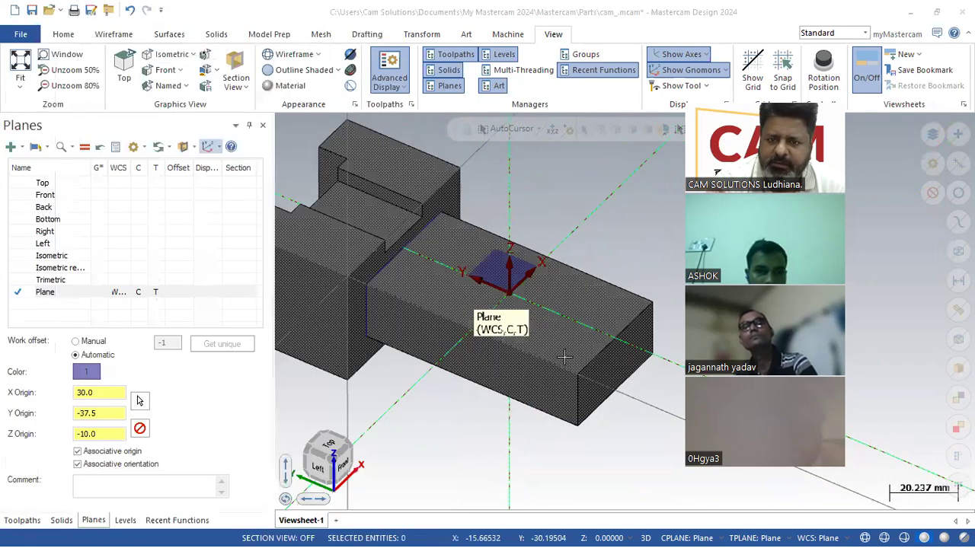
middle_drag(565, 365, 575, 403)
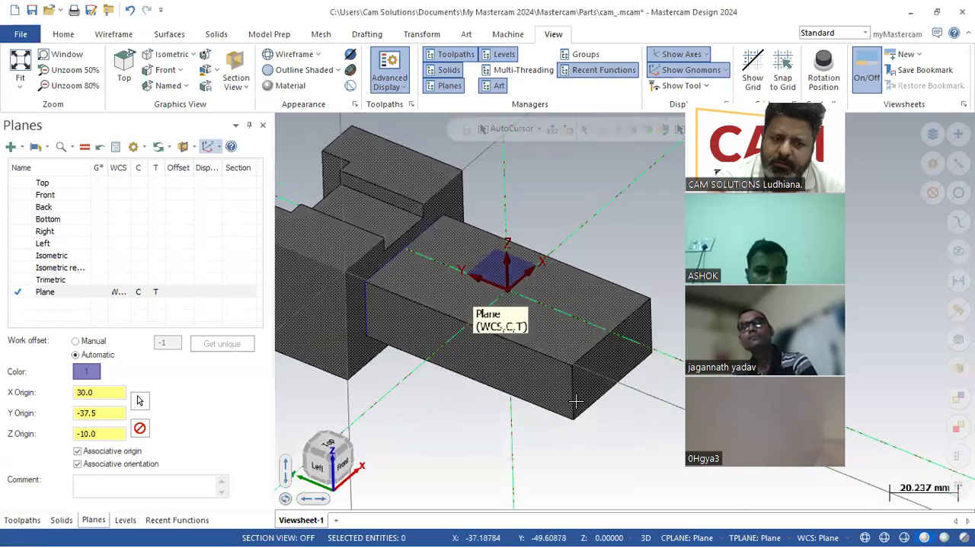
scroll(664, 355, up, 3)
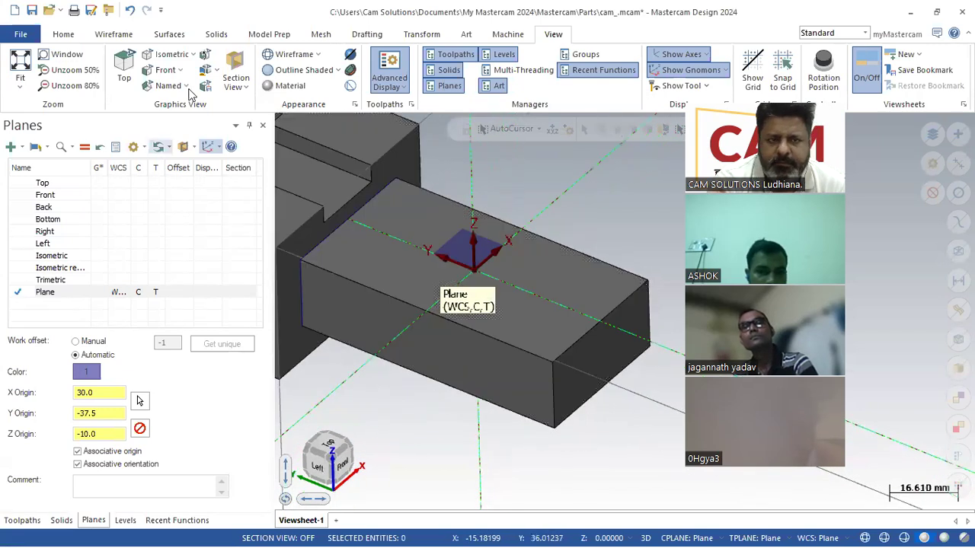
click(113, 35)
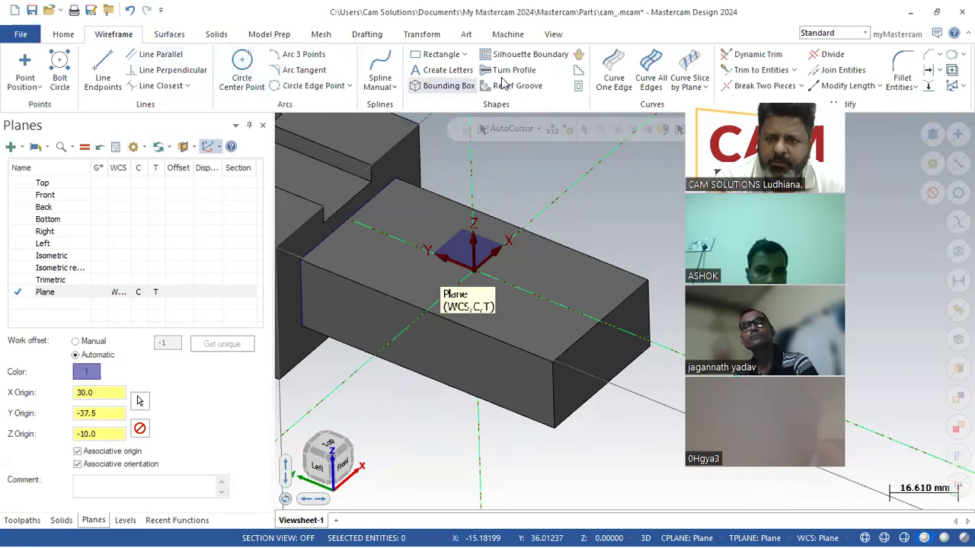
click(615, 76)
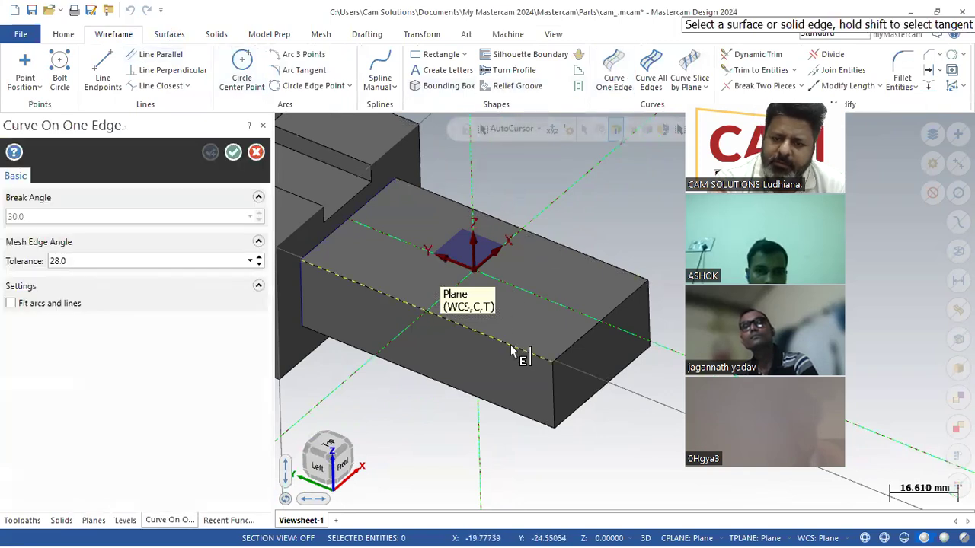
click(521, 352)
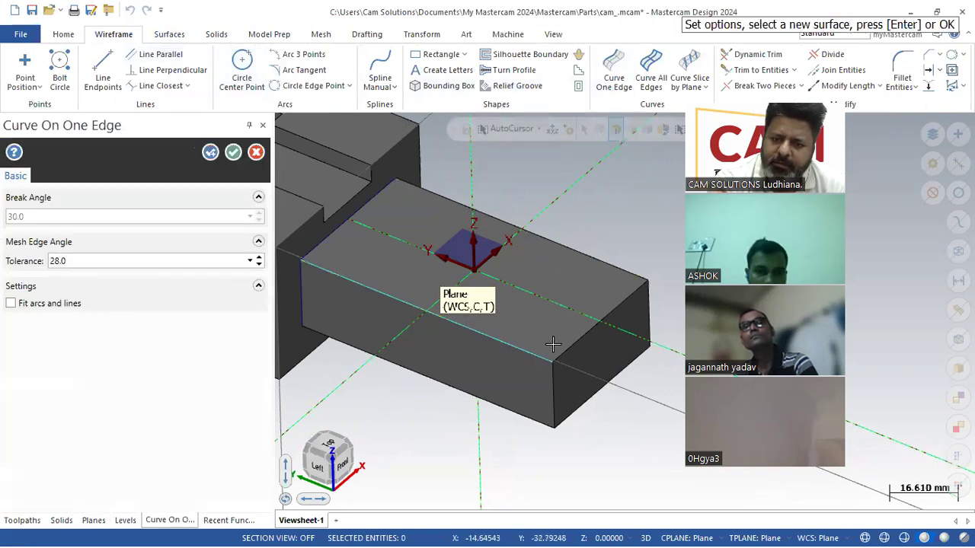
click(233, 153)
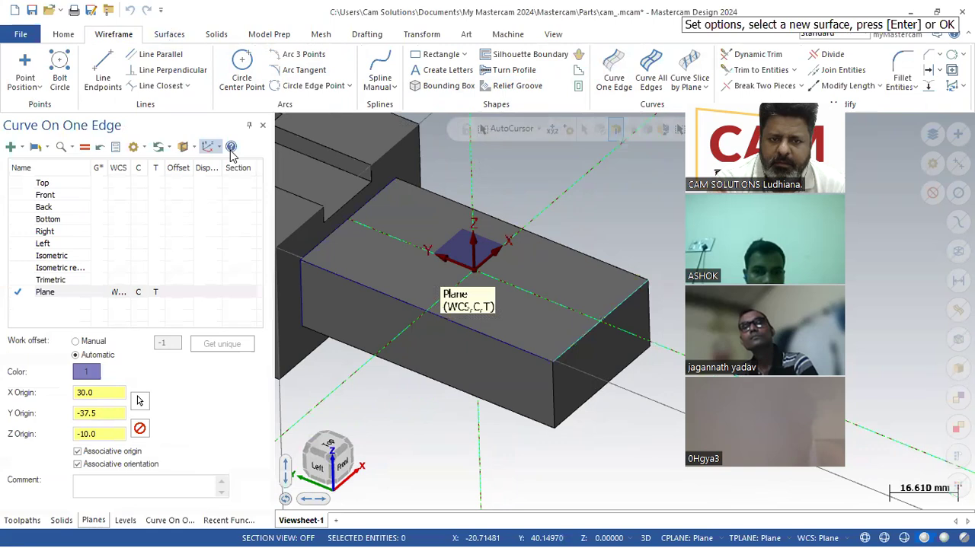
click(111, 76)
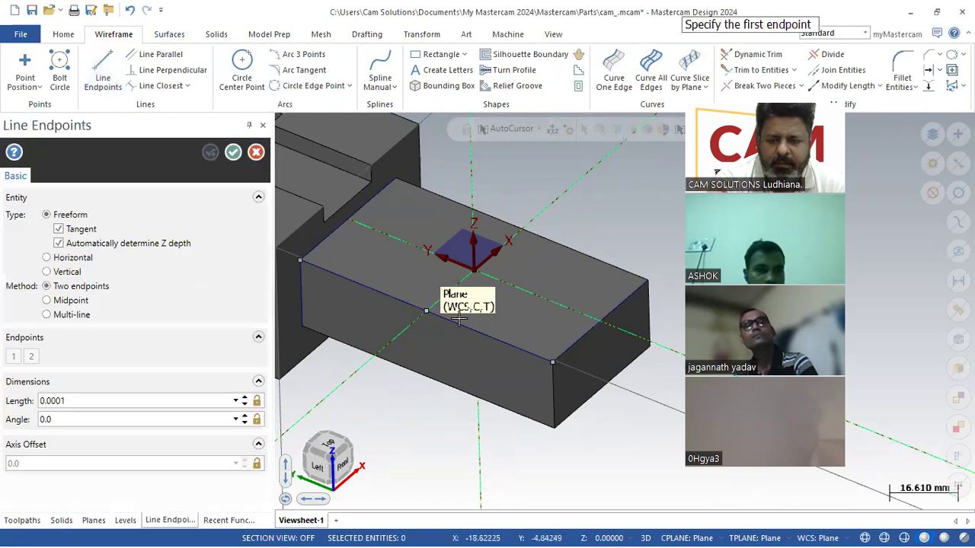
click(602, 326)
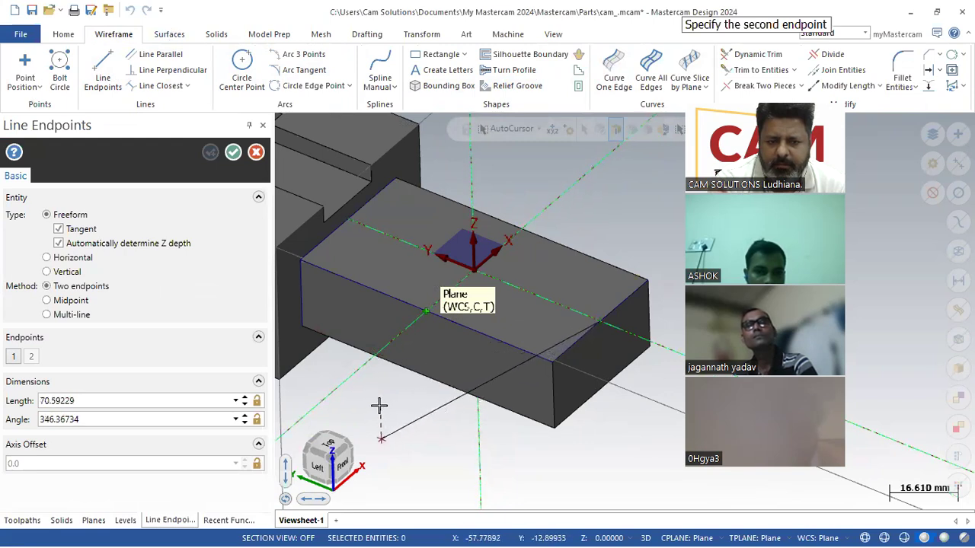
click(256, 151)
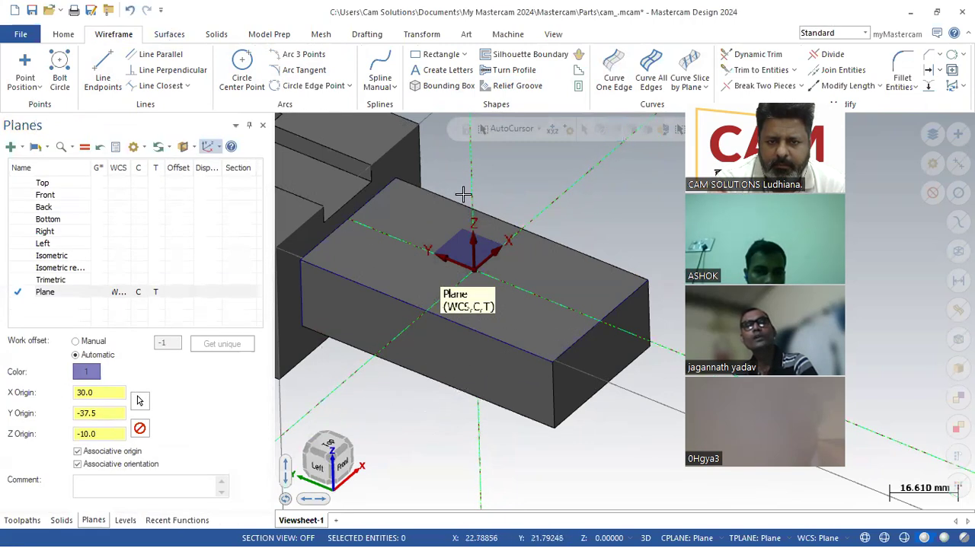
- Draw a freeform line about 51.9 mm long at 180° from the midpoint of the arm's front end edge, outward past its left side
right_click(506, 199)
click(538, 279)
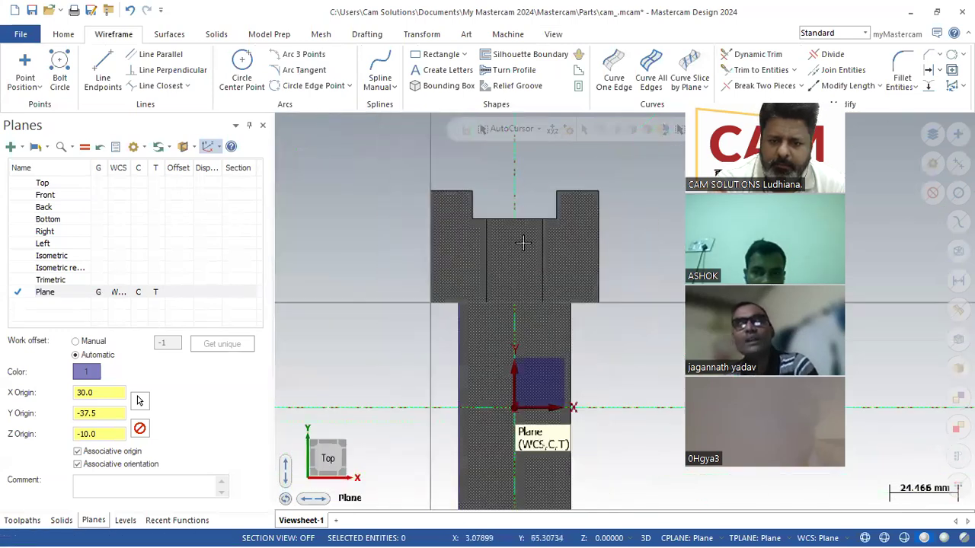
scroll(541, 381, up, 1)
scroll(374, 305, down, 2)
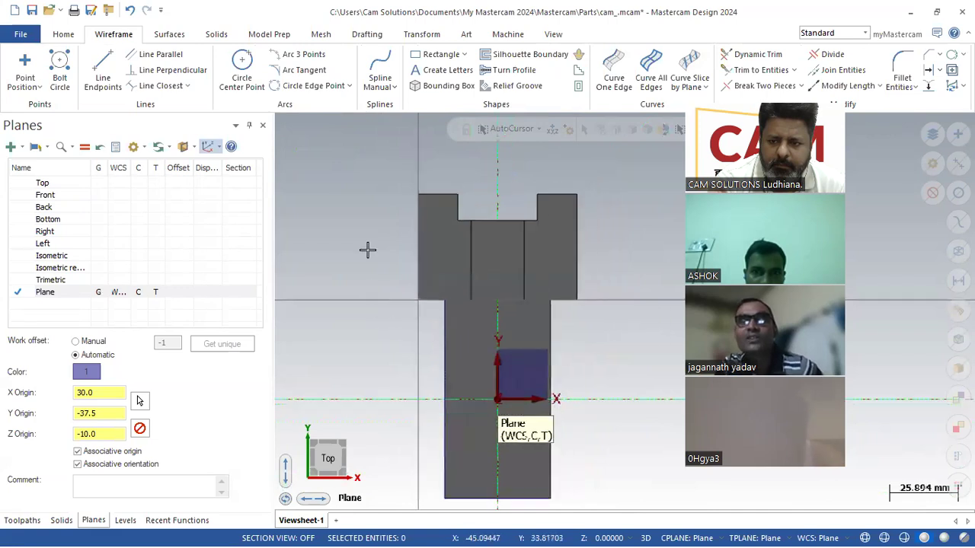
scroll(368, 250, down, 1)
scroll(429, 415, up, 4)
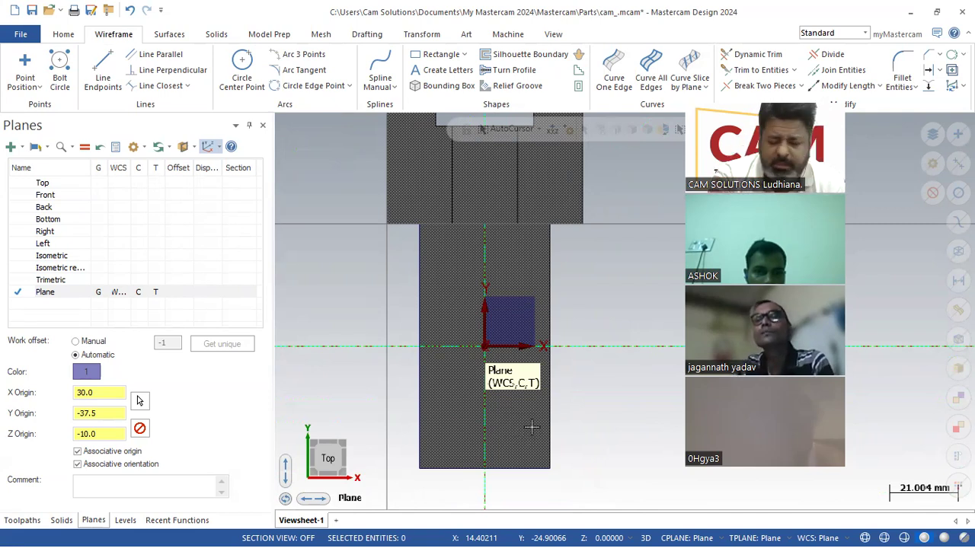
scroll(514, 306, down, 2)
middle_drag(502, 427, 517, 381)
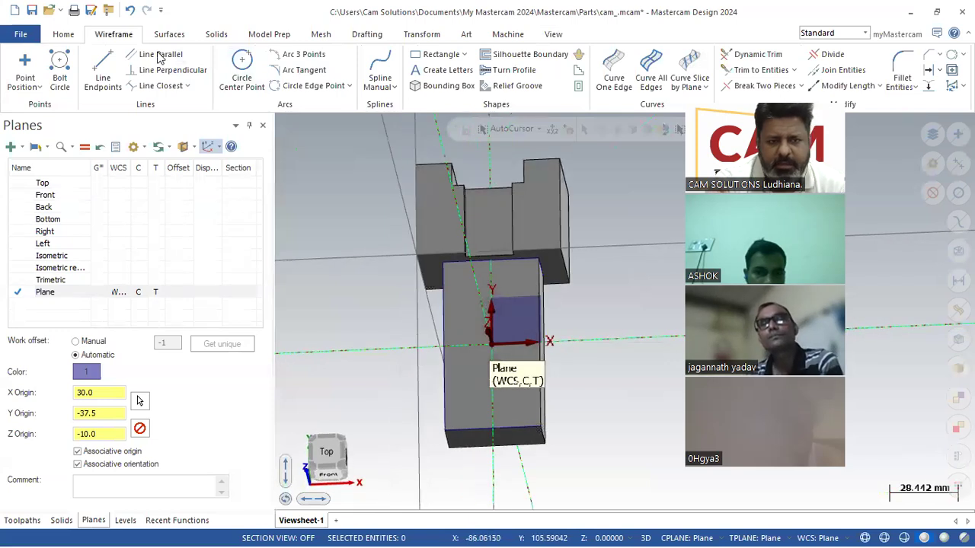
click(115, 88)
click(494, 431)
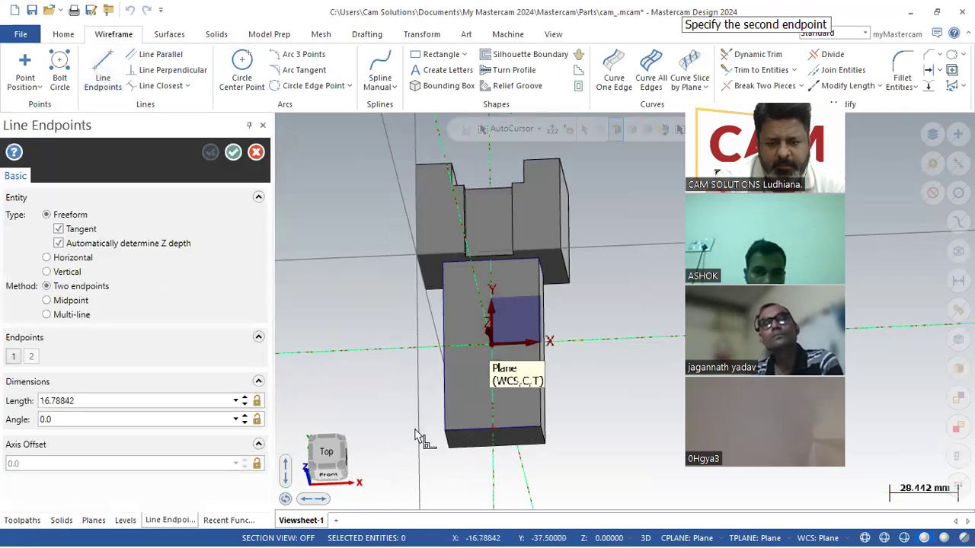
click(368, 434)
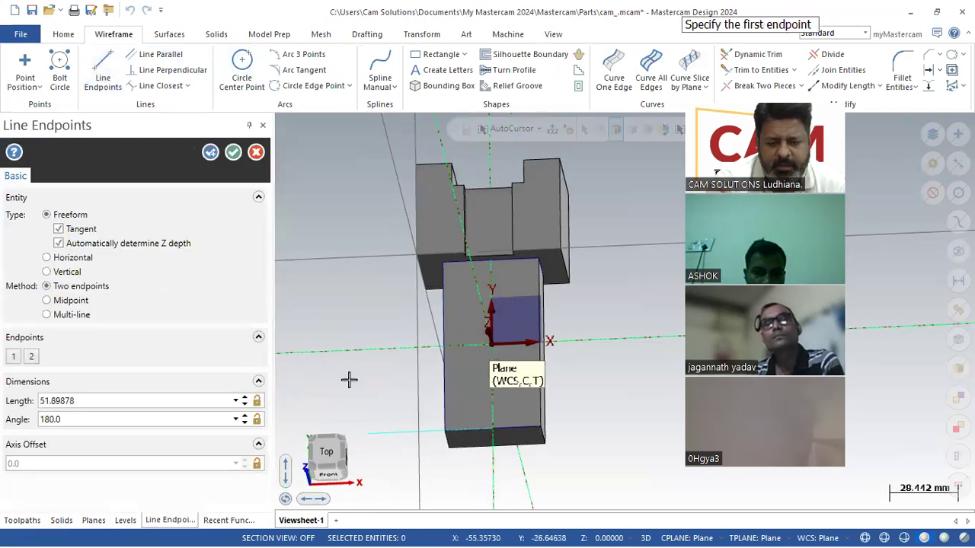
right_click(318, 264)
click(347, 342)
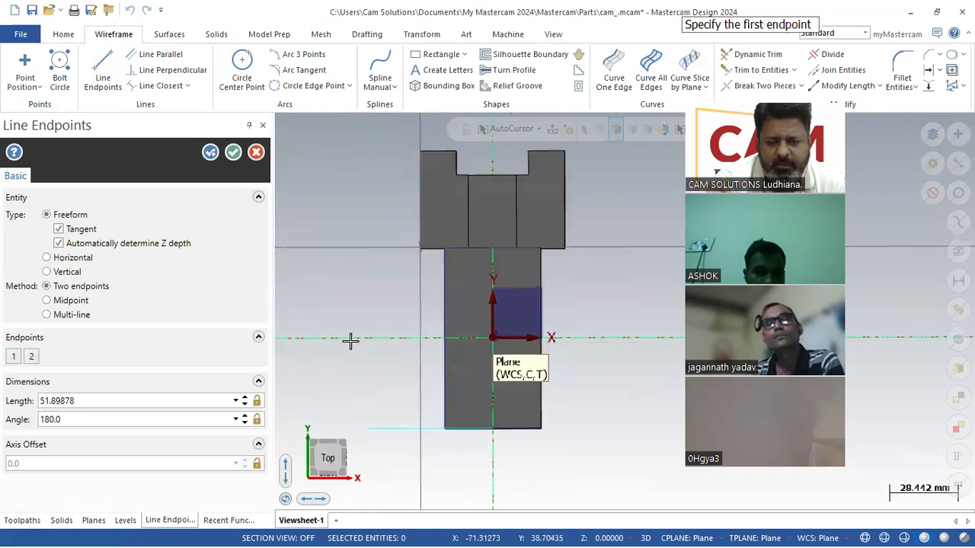
- Set the line's length to 60 mm and its angle to 60°, and finish it
click(133, 400)
text(60.0)
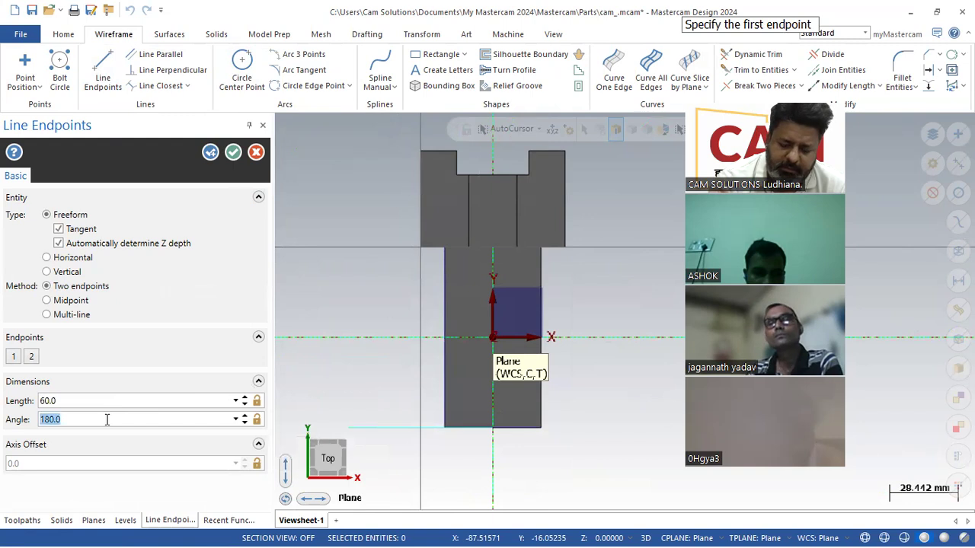
key(Return)
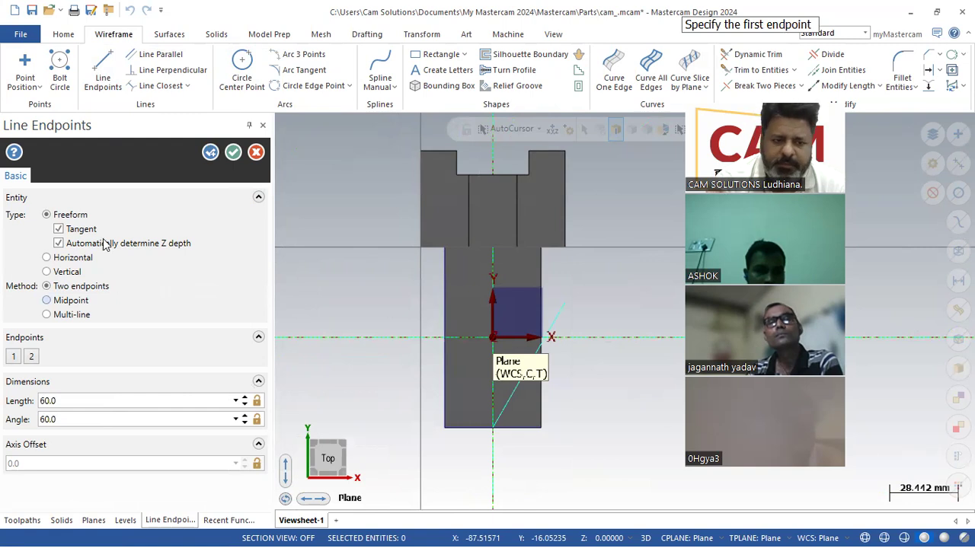
click(233, 153)
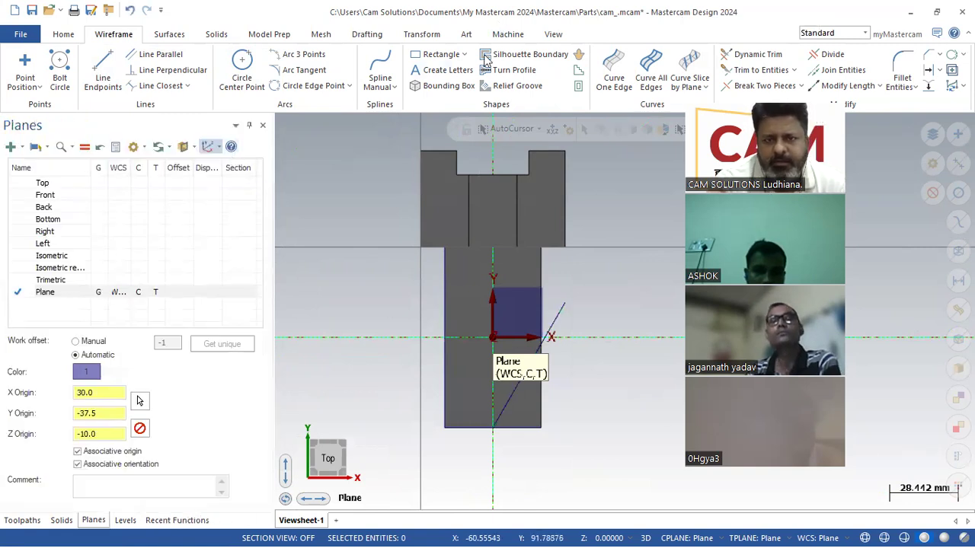
- Mirror a copy of the angled line about the Y axis with an X offset of 0
scroll(211, 79, down, 6)
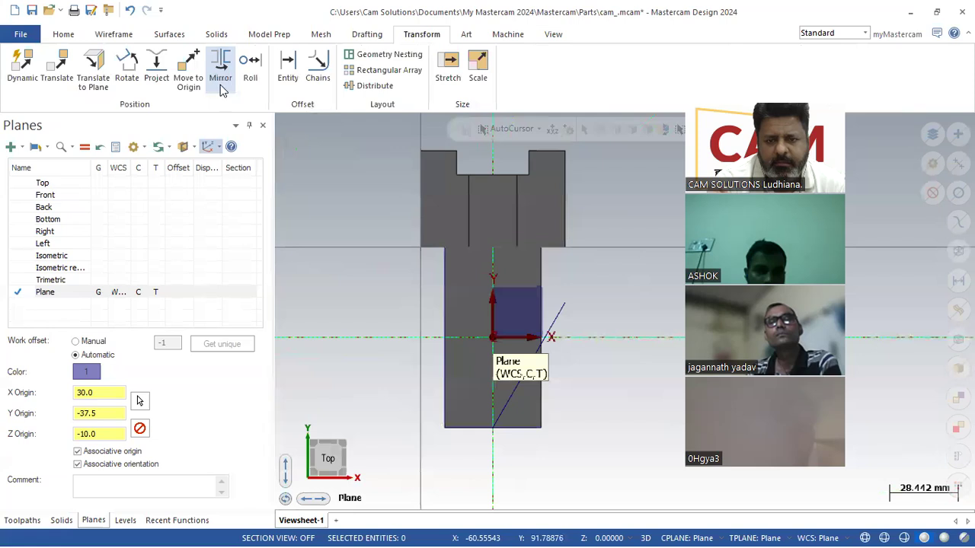
click(220, 86)
click(510, 399)
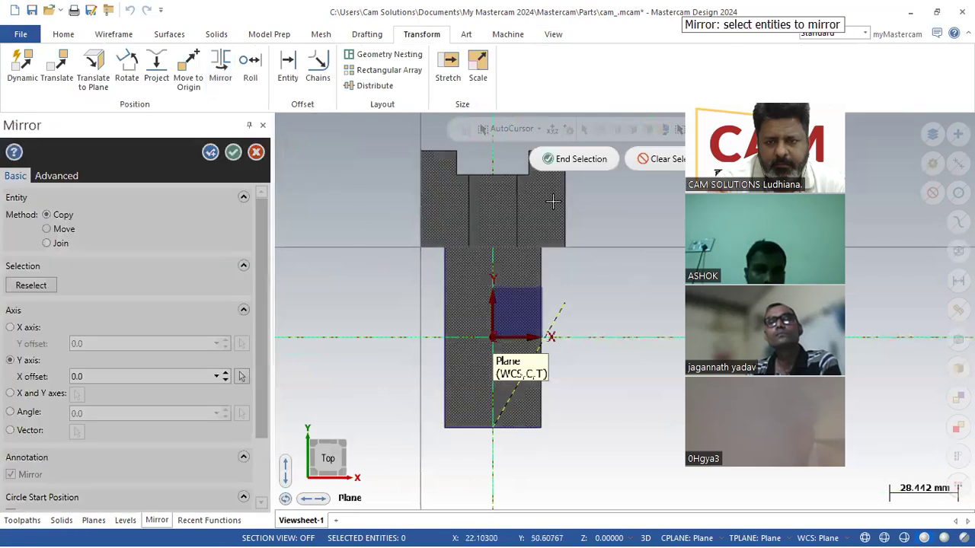
click(584, 164)
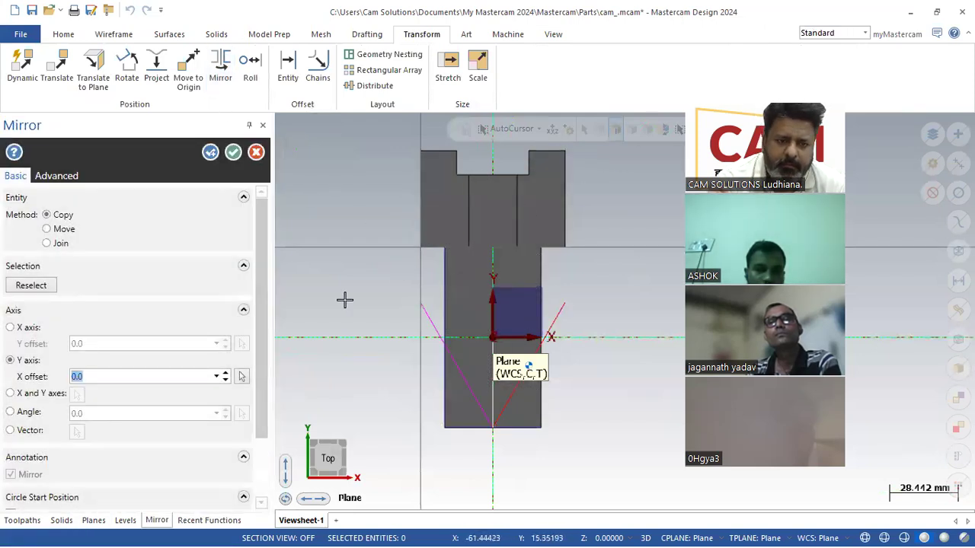
click(233, 153)
- Add an angular dimension between the two mirrored lines, placing its text above them on the arm
click(368, 34)
click(137, 71)
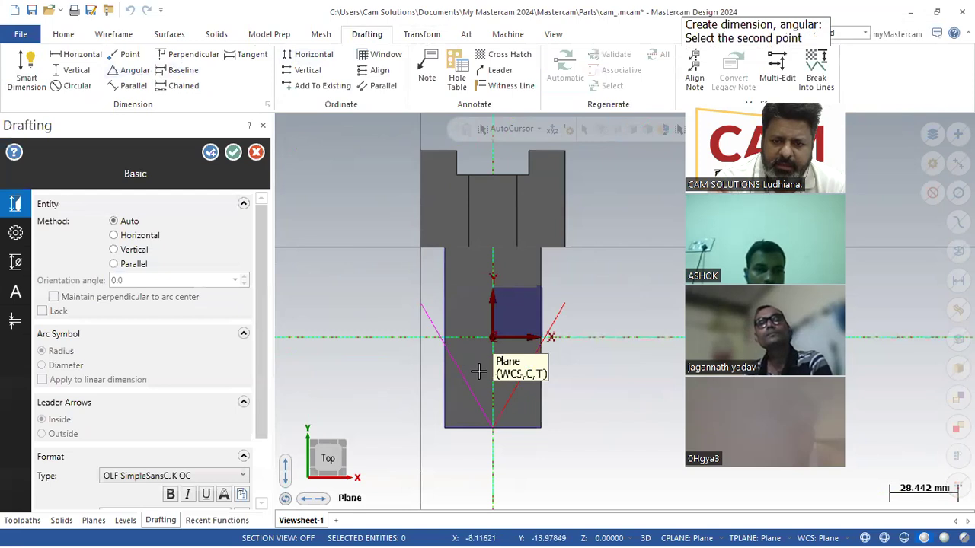
click(256, 153)
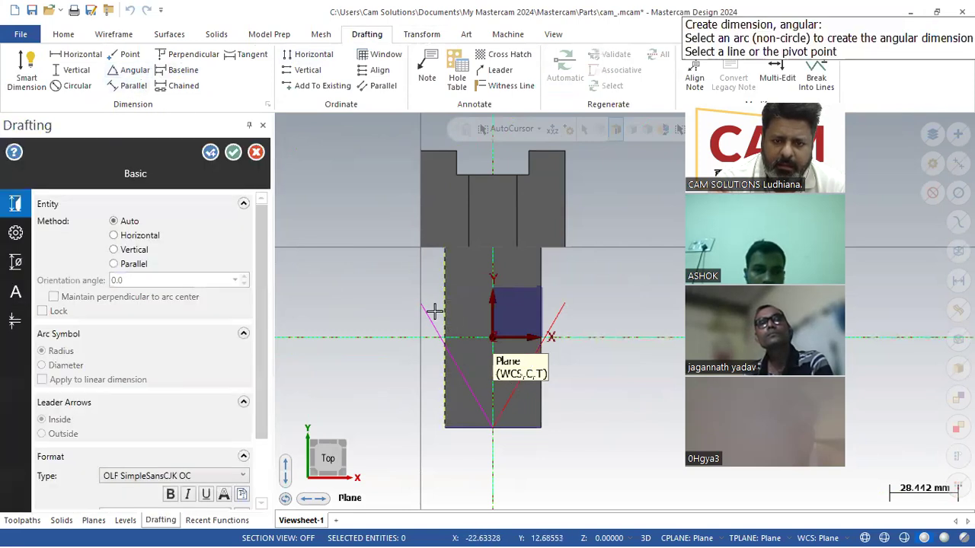
click(435, 312)
click(561, 313)
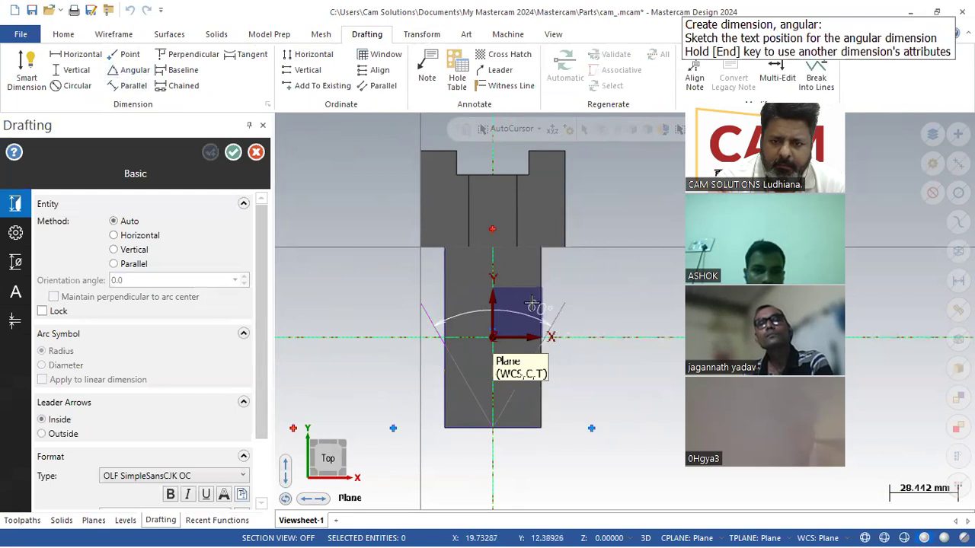
scroll(491, 286, up, 2)
click(503, 284)
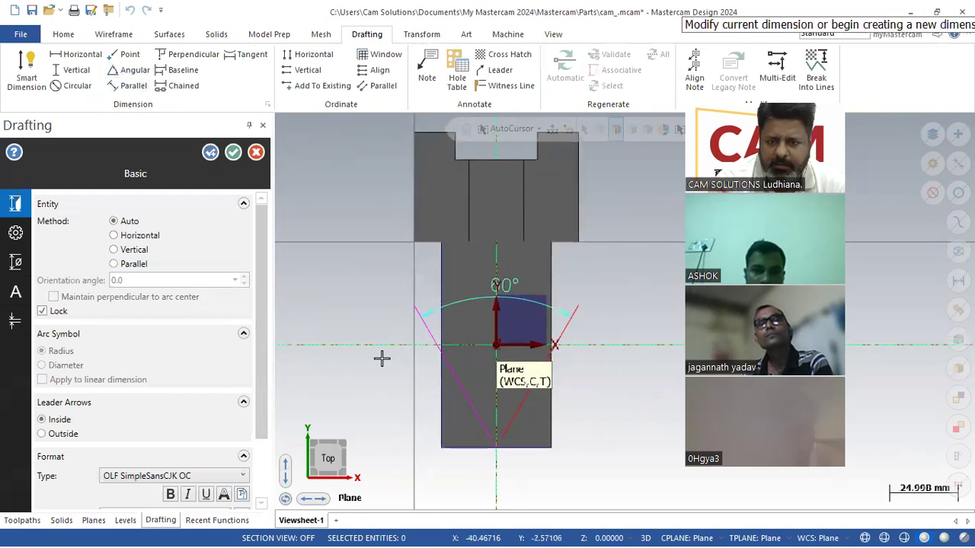
click(233, 152)
- Use Divide to trim the left angled line's overhang and the edge curves outside the triangle at the arm's left front corner
middle_drag(345, 348, 481, 348)
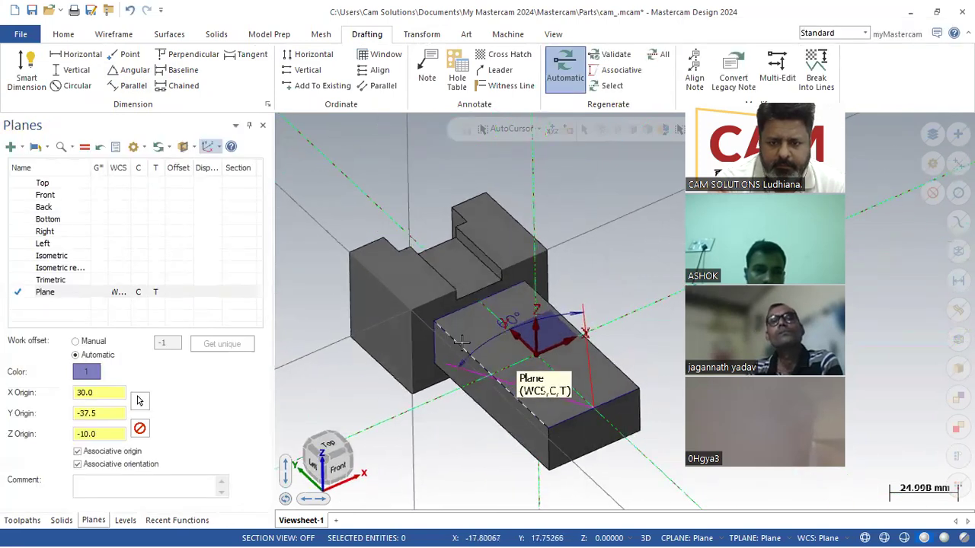
scroll(405, 318, down, 2)
scroll(642, 373, up, 3)
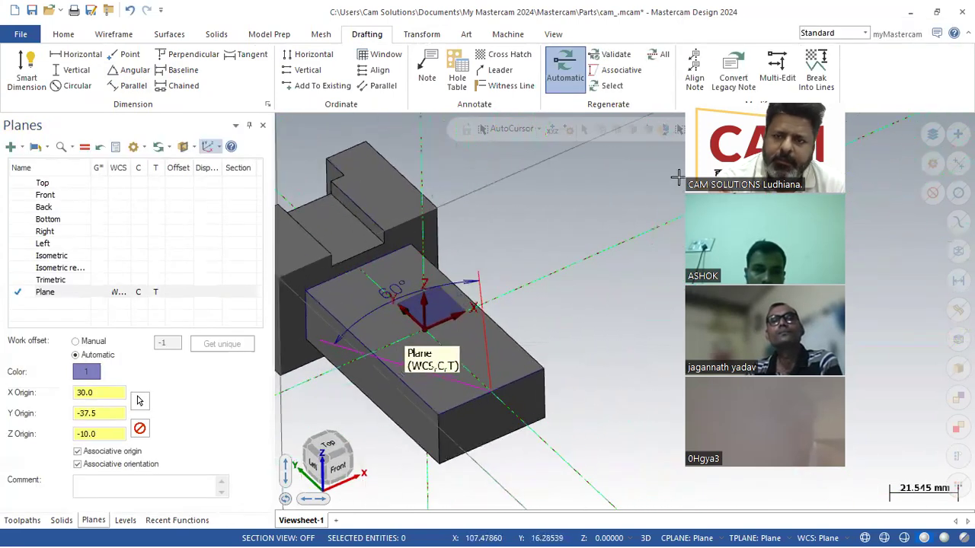
click(64, 34)
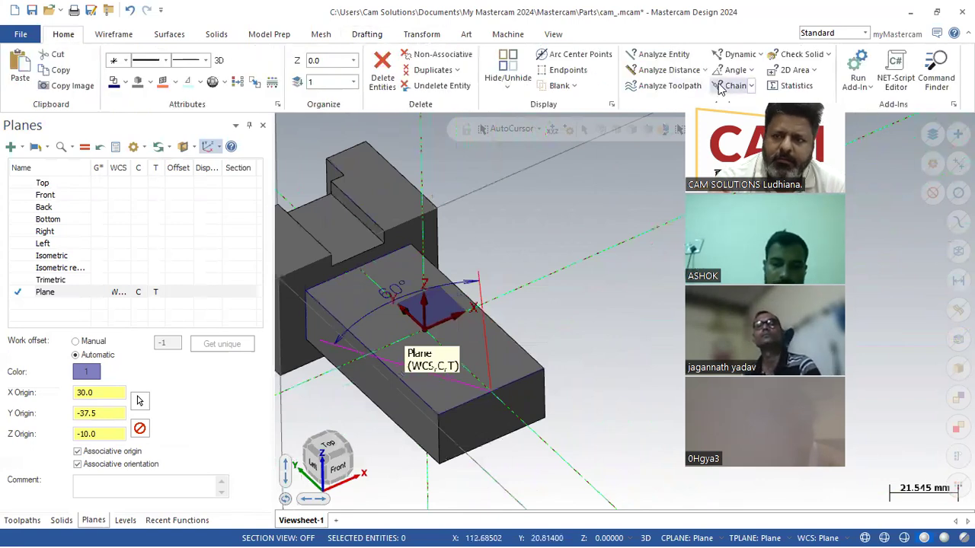
click(114, 34)
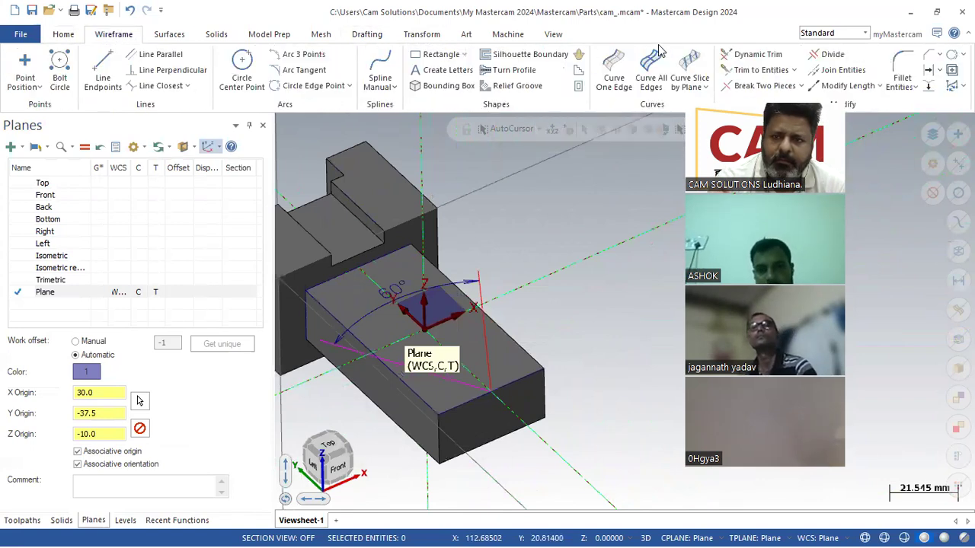
click(828, 55)
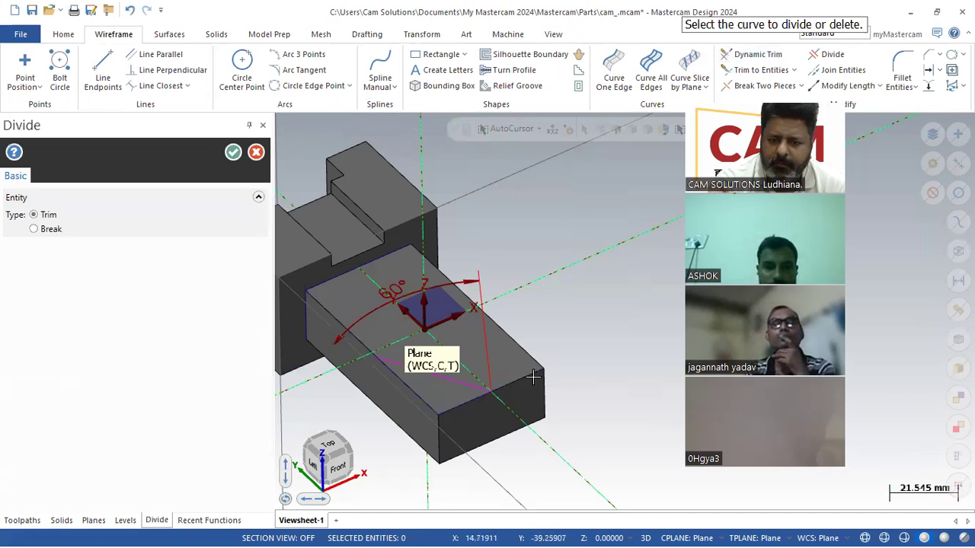
scroll(624, 332, down, 3)
scroll(491, 449, up, 2)
scroll(454, 391, up, 3)
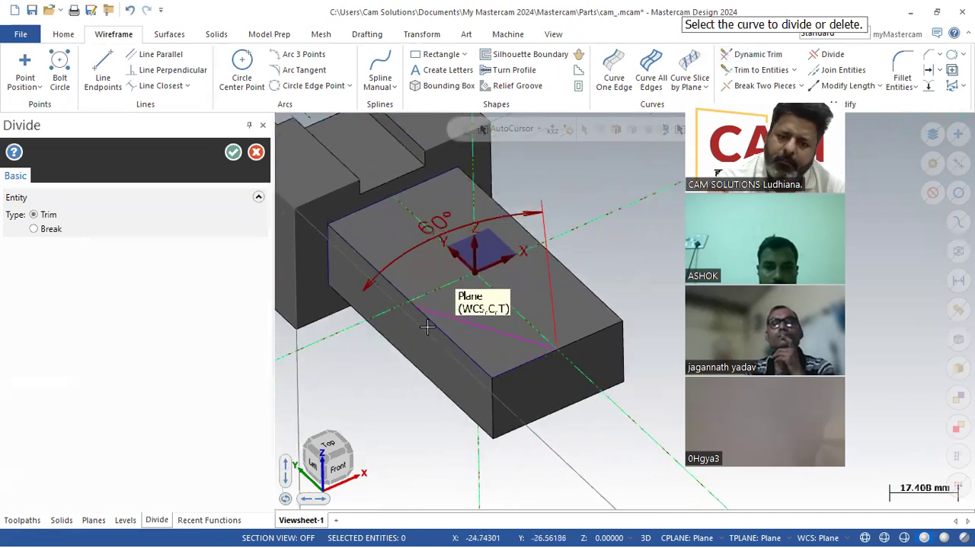
click(217, 35)
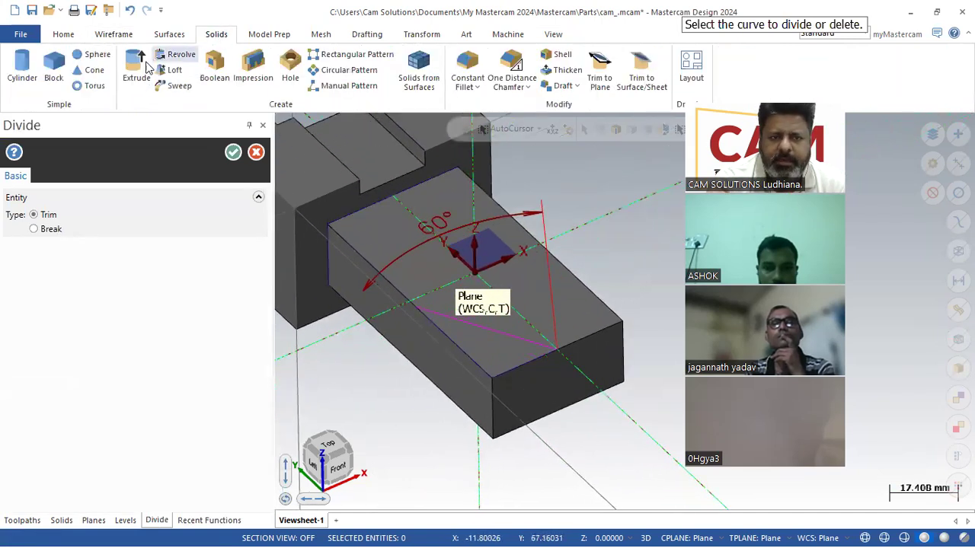
click(144, 66)
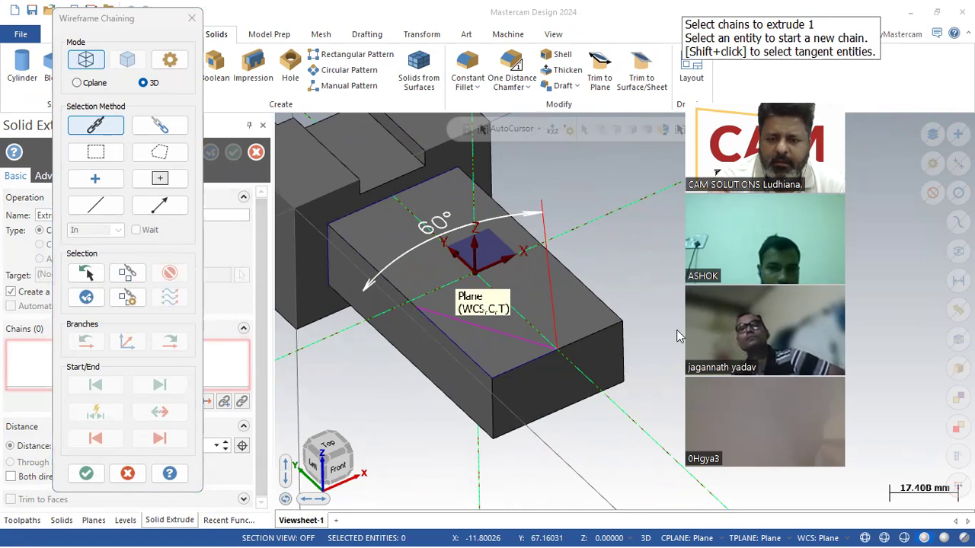
click(128, 474)
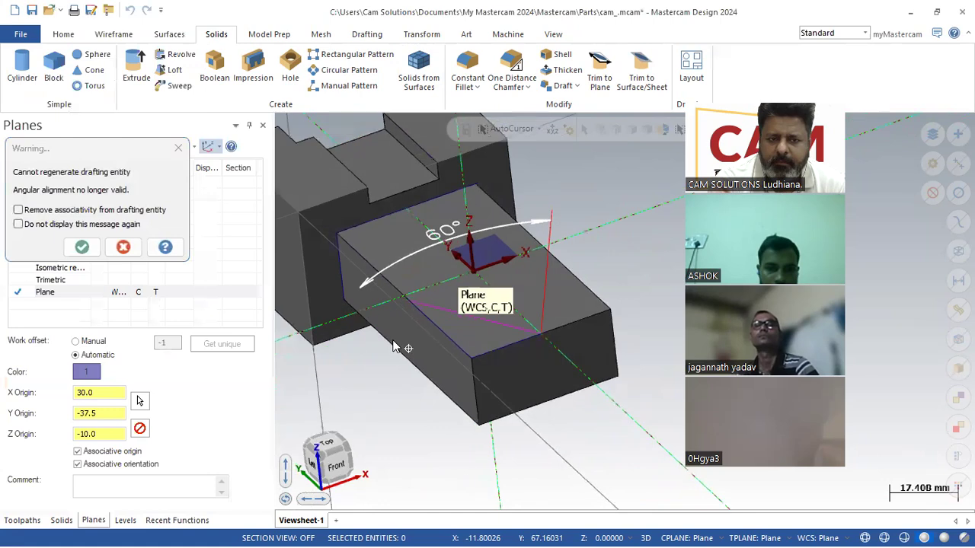
click(123, 248)
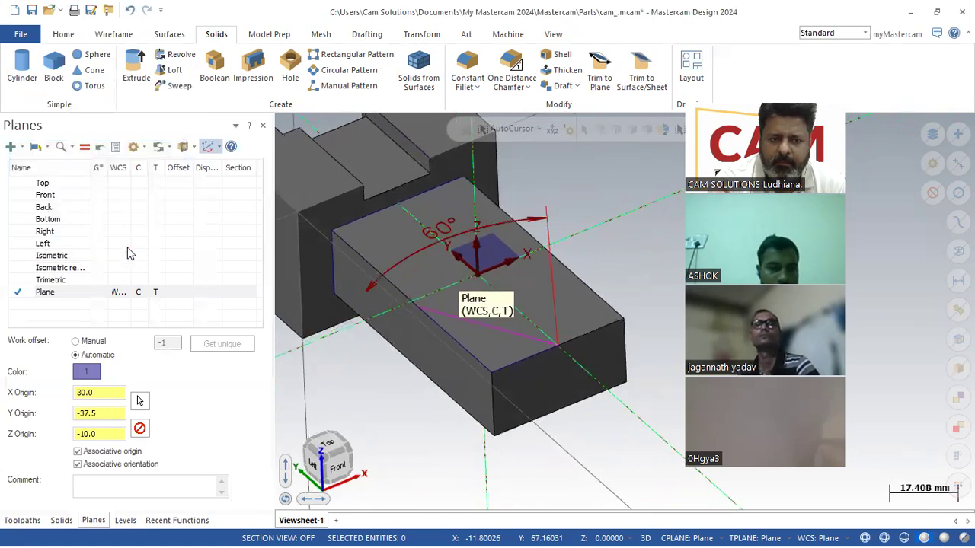
- Extrude the triangle at the arm's left front corner as a reversed Cut body through all
click(137, 68)
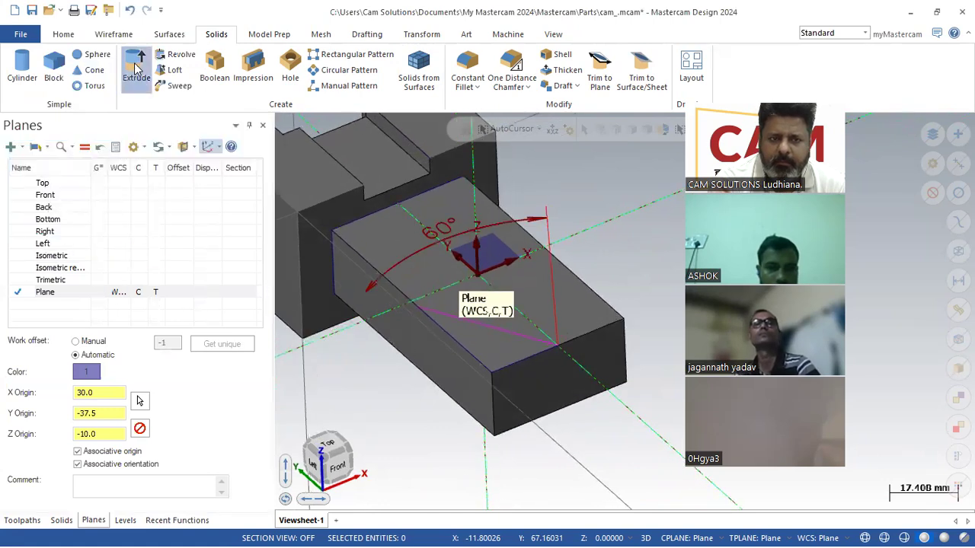
click(474, 323)
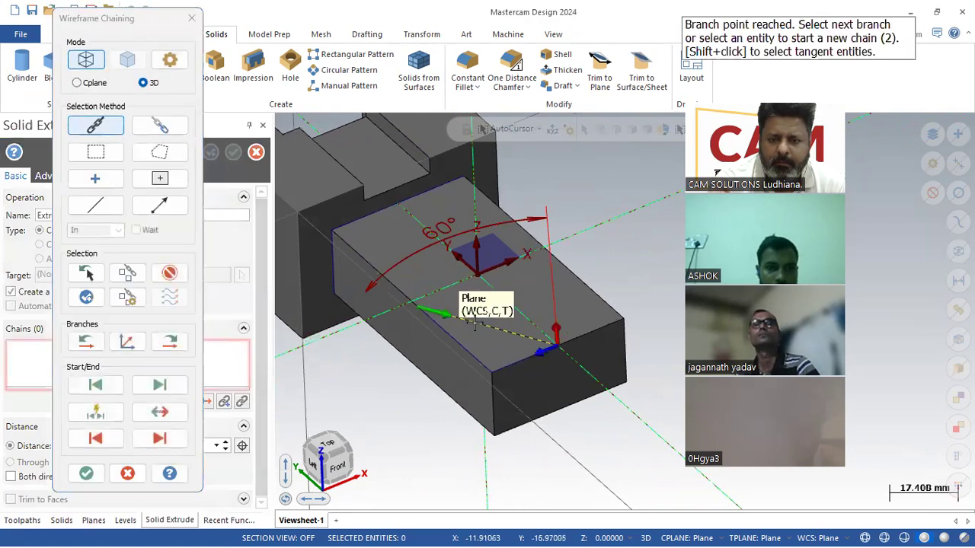
click(526, 358)
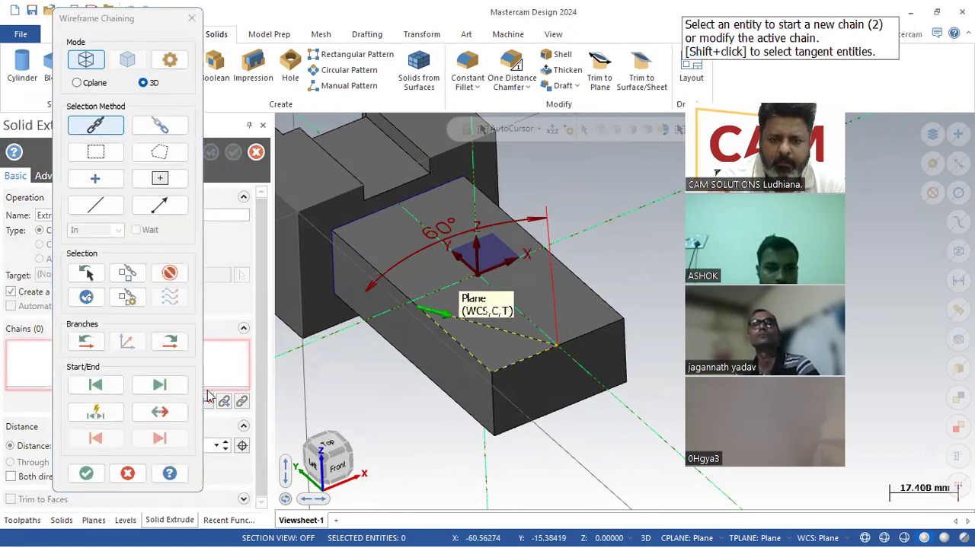
click(95, 473)
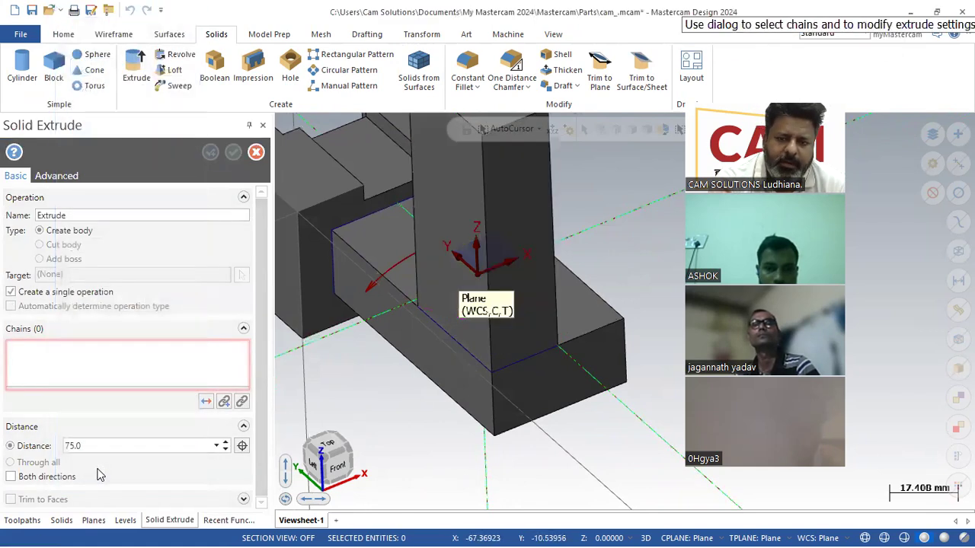
click(206, 401)
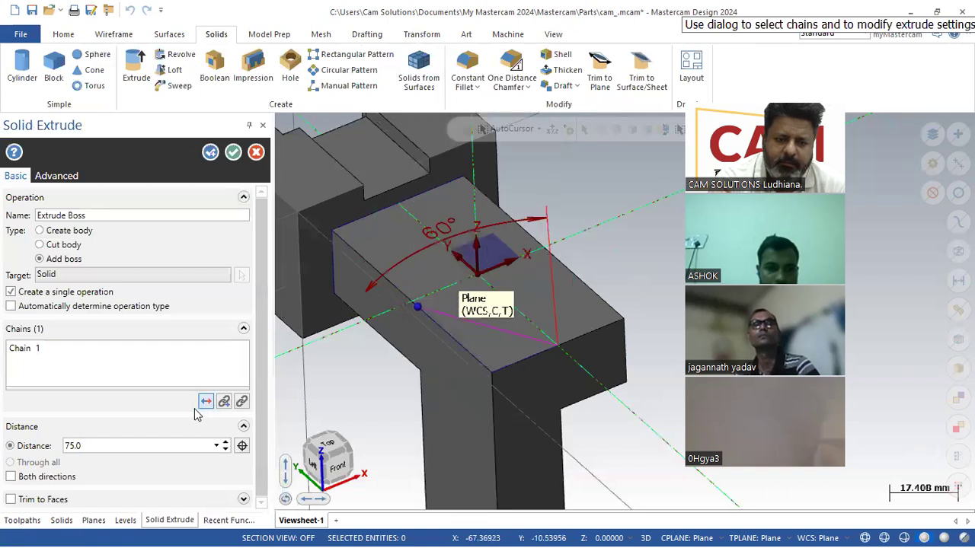
click(69, 245)
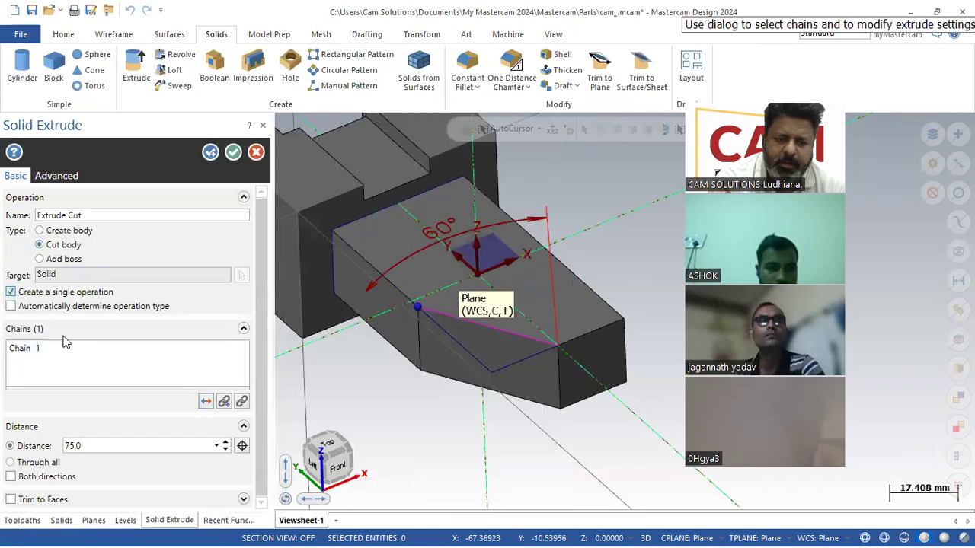
click(42, 464)
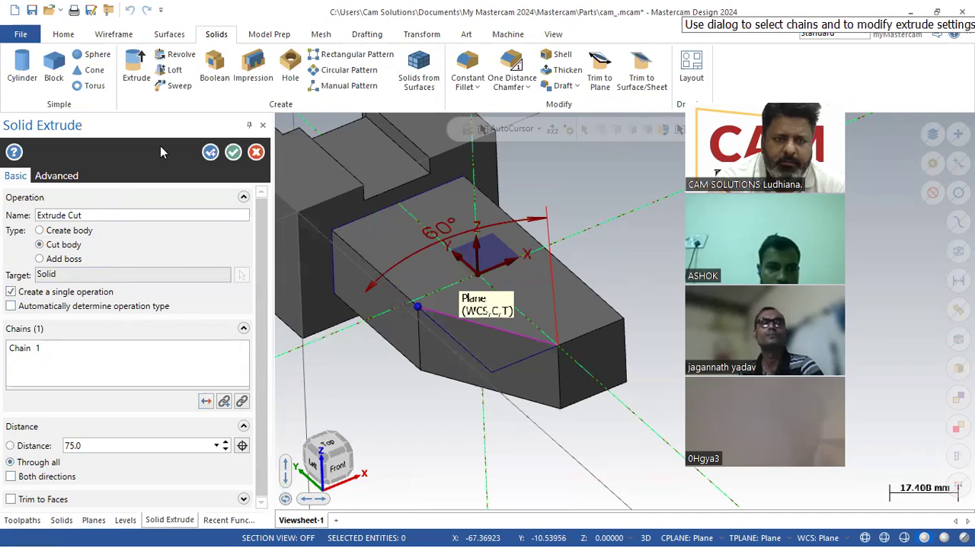
click(233, 153)
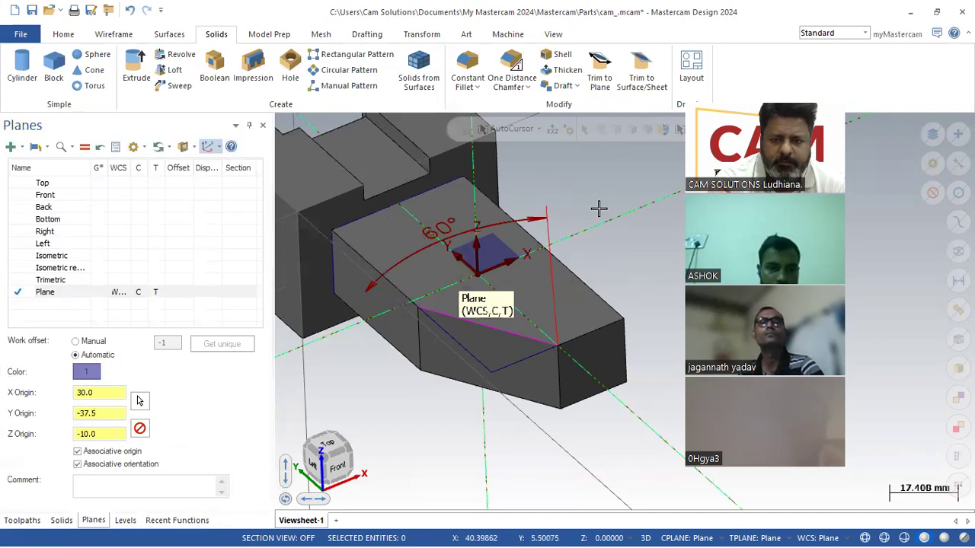
- Create curves on the arm's right and front top edges and use Divide to trim the overhang around the right corner triangle
click(113, 34)
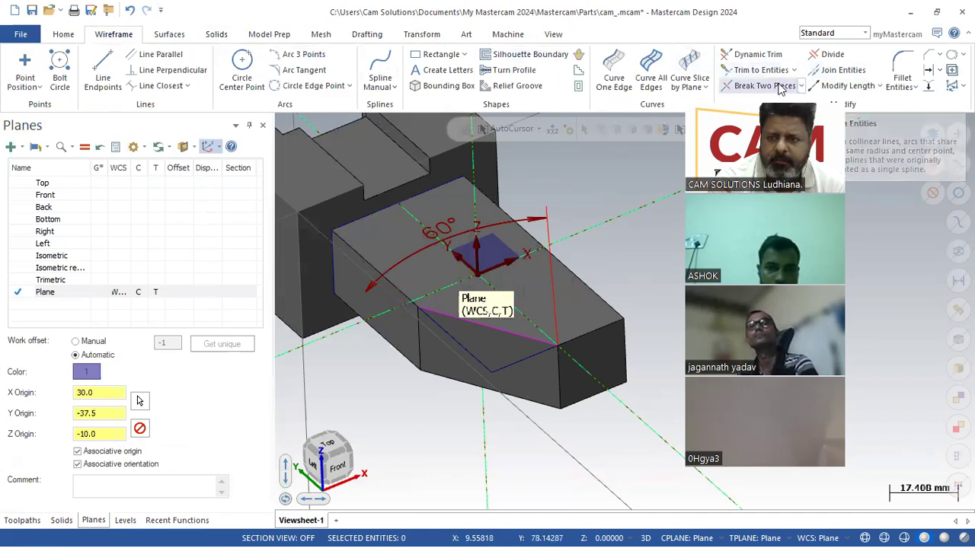
click(613, 79)
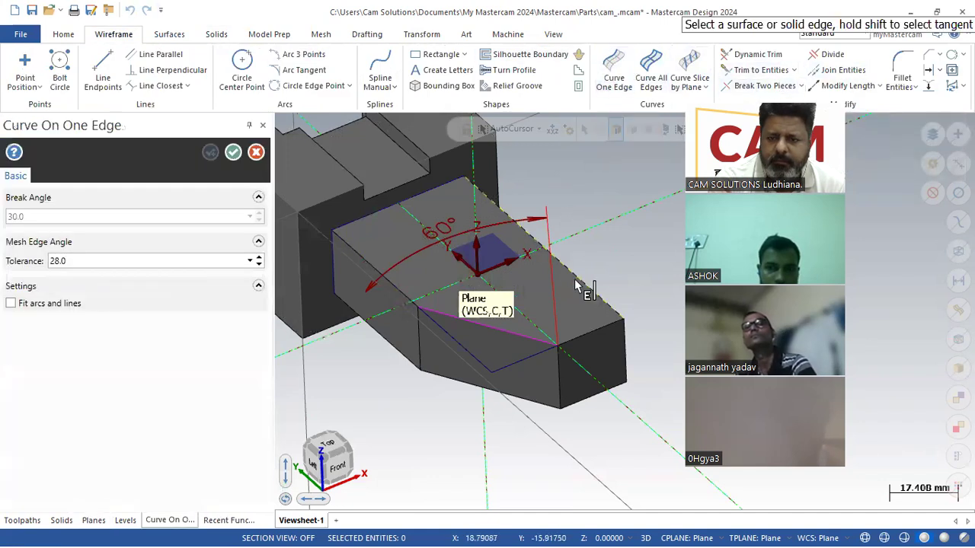
click(591, 334)
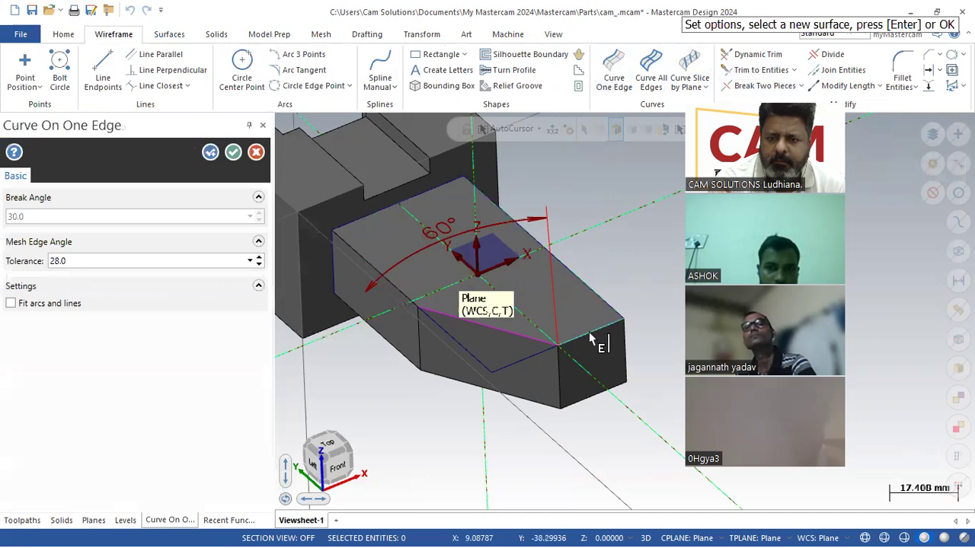
click(815, 58)
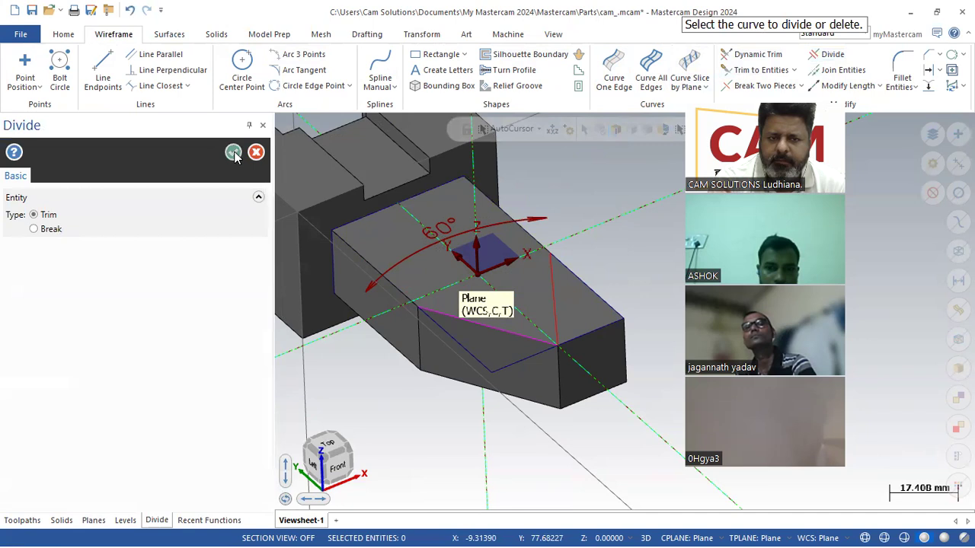
click(233, 153)
- Extrude the triangle at the arm's right front corner as a Cut body through all
click(216, 35)
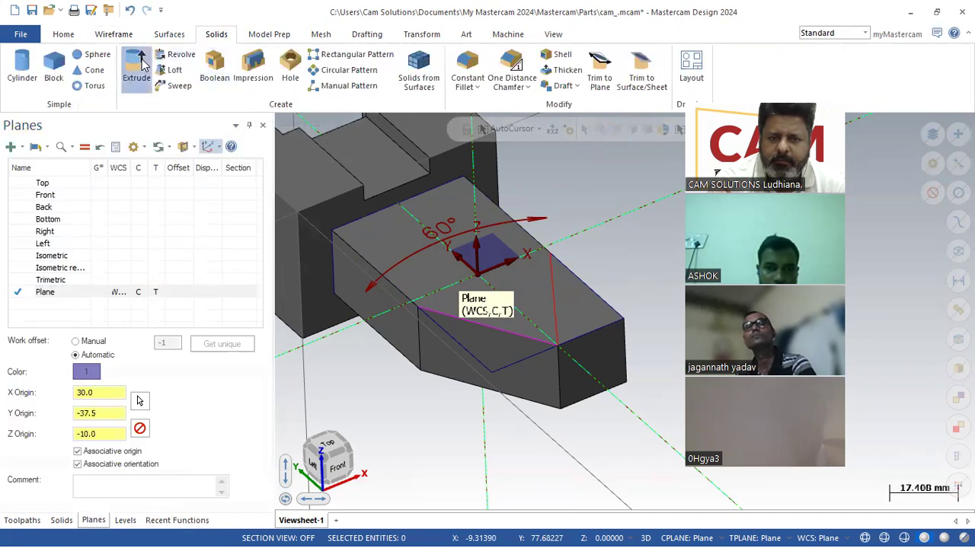
click(138, 67)
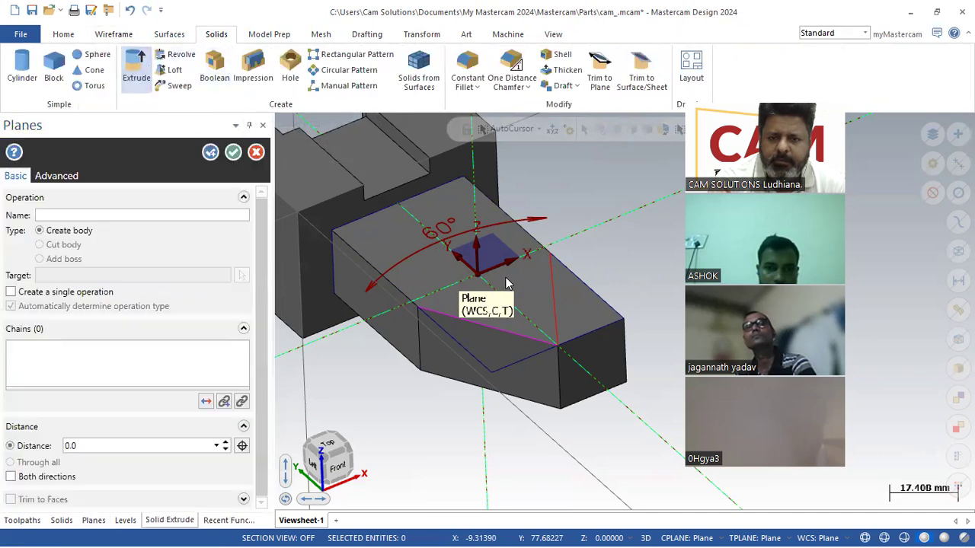
click(595, 287)
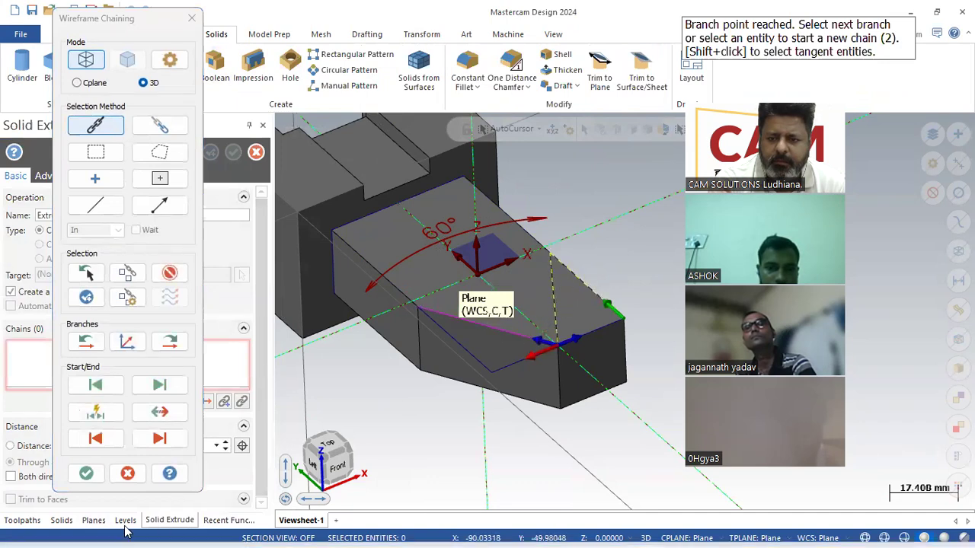
click(582, 339)
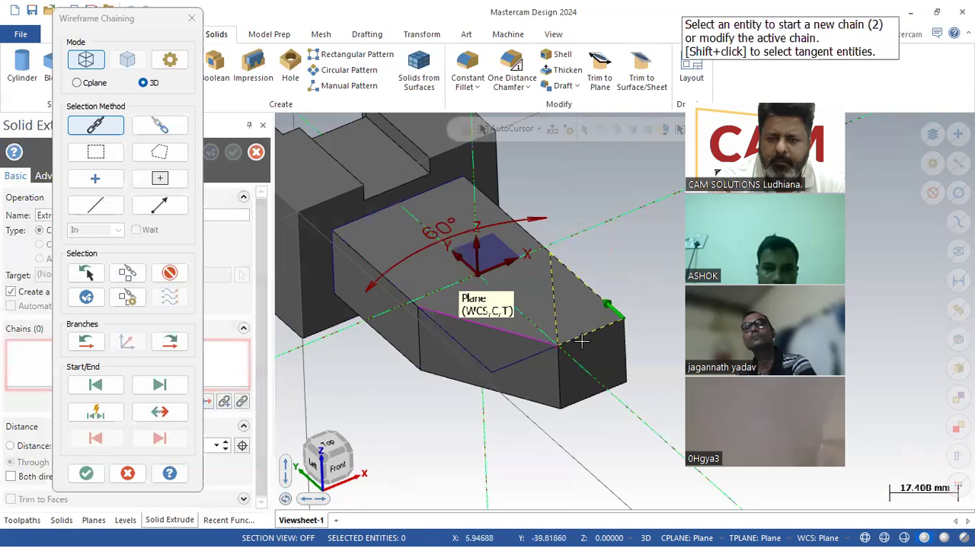
click(85, 474)
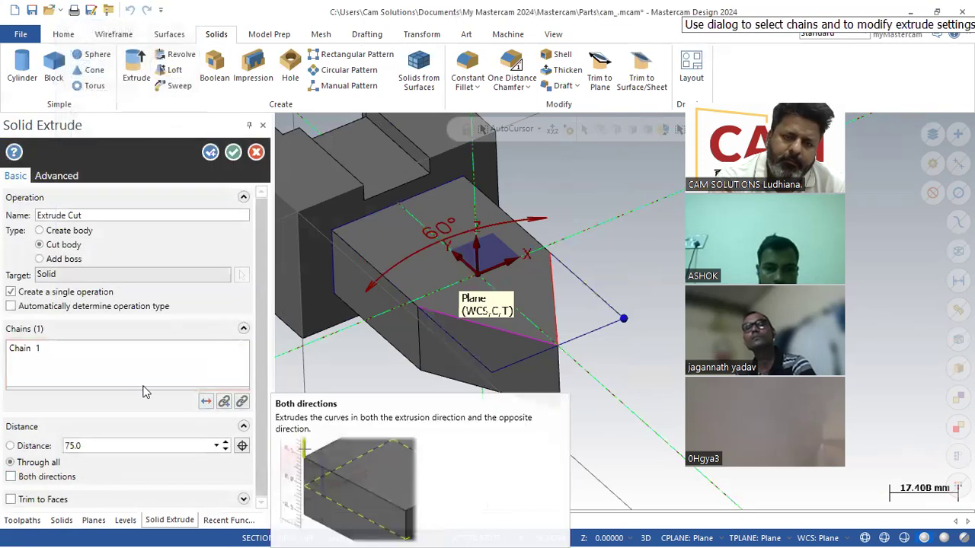
click(234, 153)
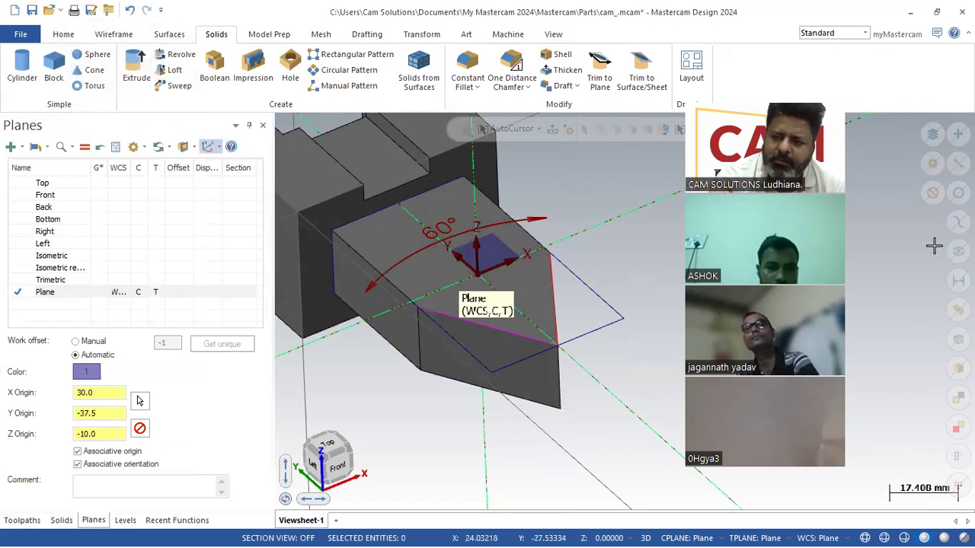
- Select all wireframe entities and blank them, and blank the 60° angular dimension as well
click(958, 251)
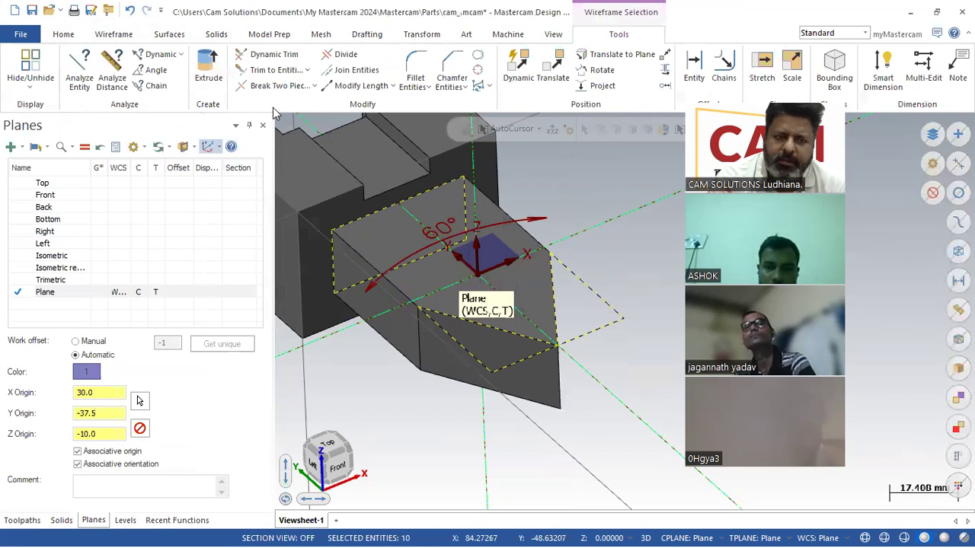
click(63, 34)
click(559, 86)
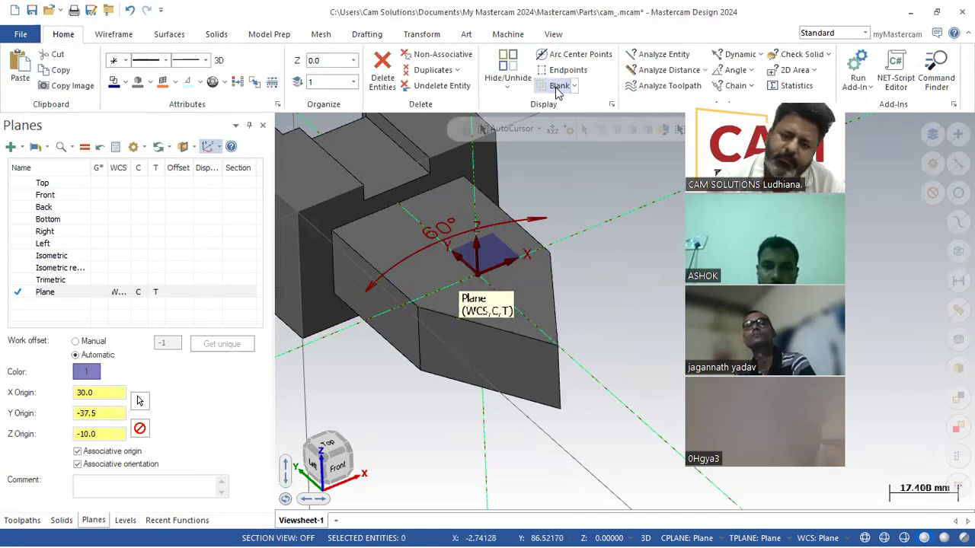
click(533, 220)
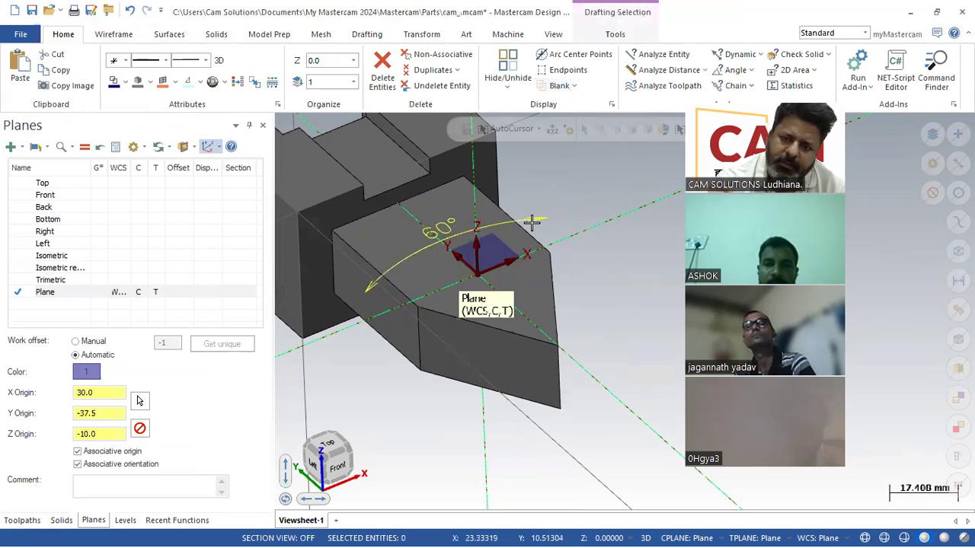
click(63, 34)
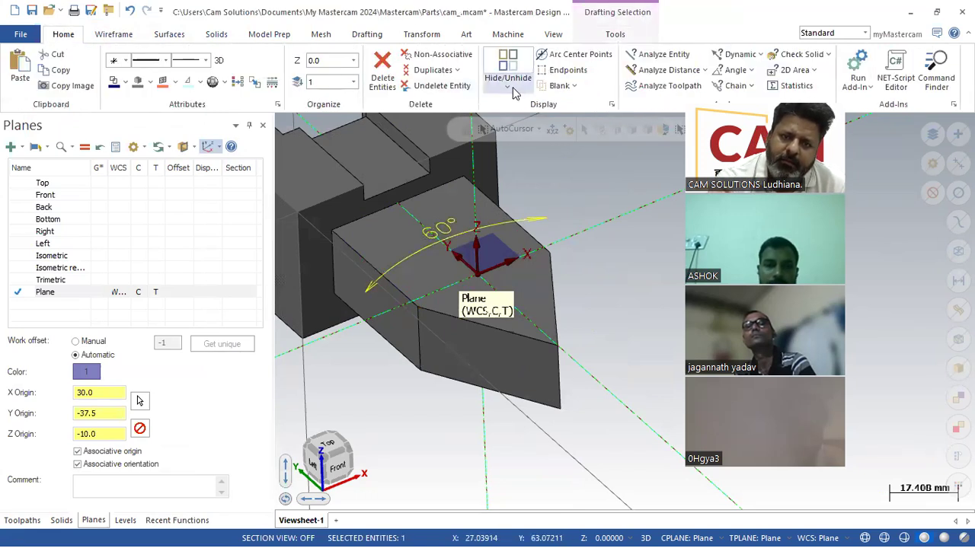
click(558, 86)
- Consult the PDF drawing and draw a 20 mm line at 90° from the arm's tip back along the top face's centreline
middle_drag(638, 237, 561, 292)
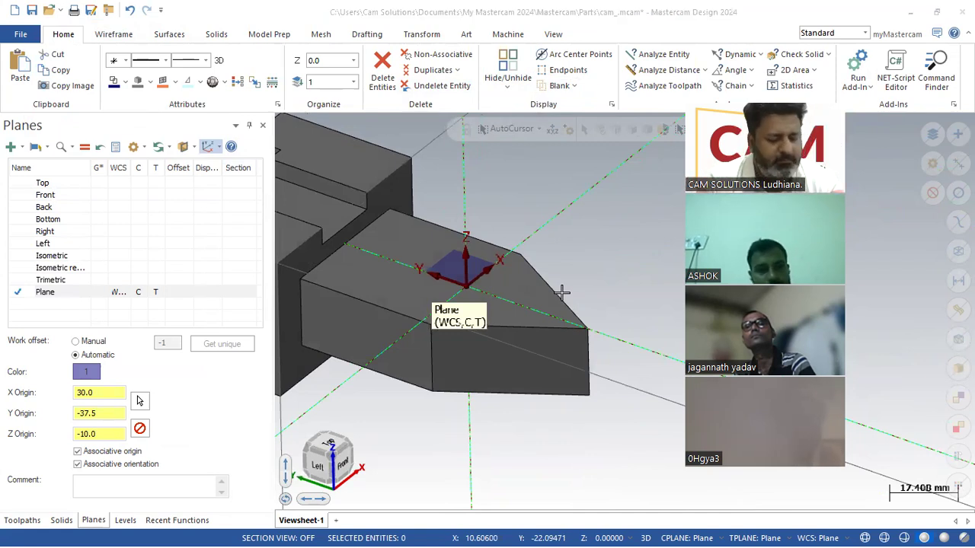
key(alt+Tab)
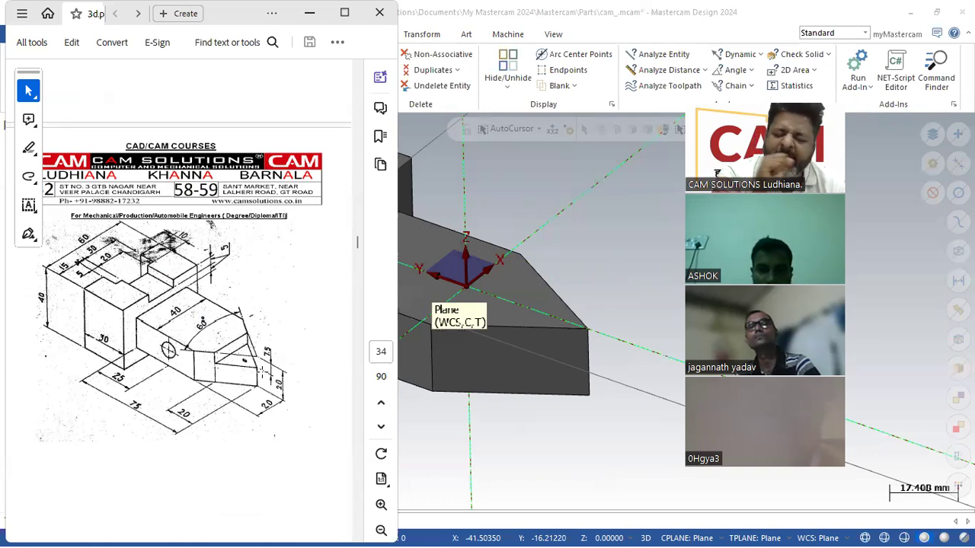
click(566, 261)
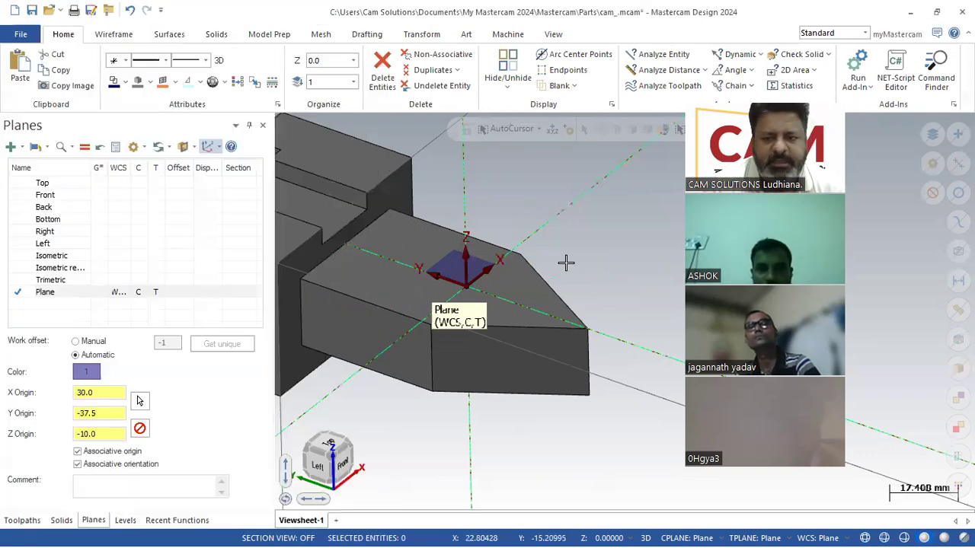
click(113, 34)
click(102, 73)
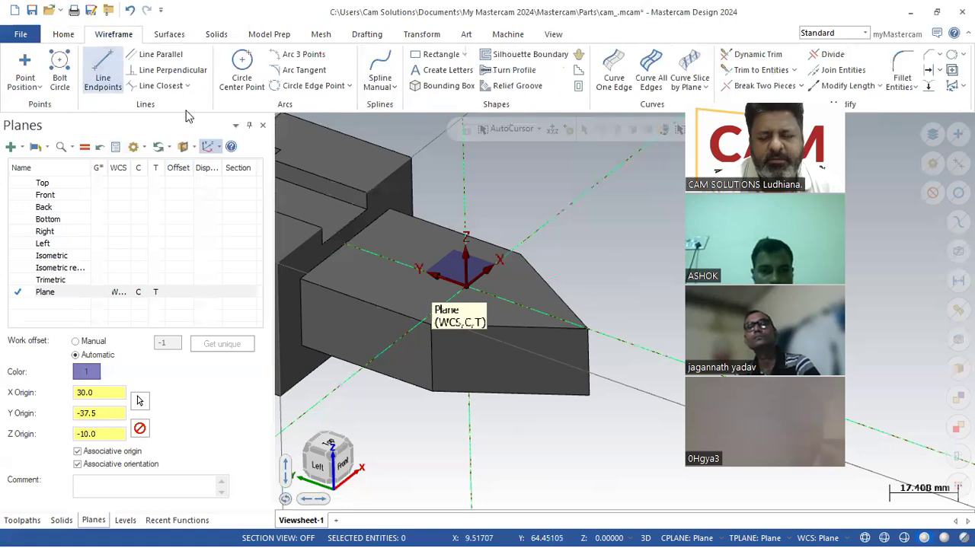
click(587, 332)
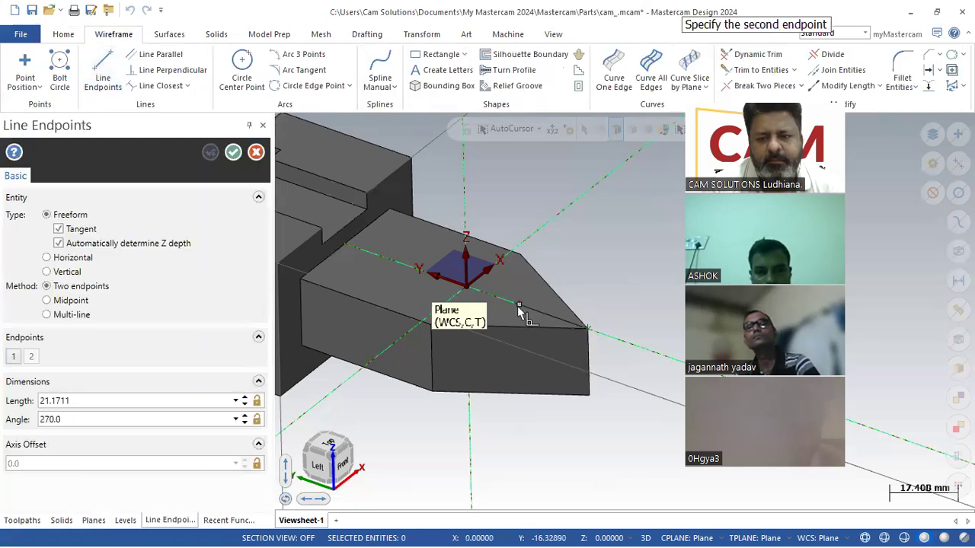
click(521, 309)
click(106, 403)
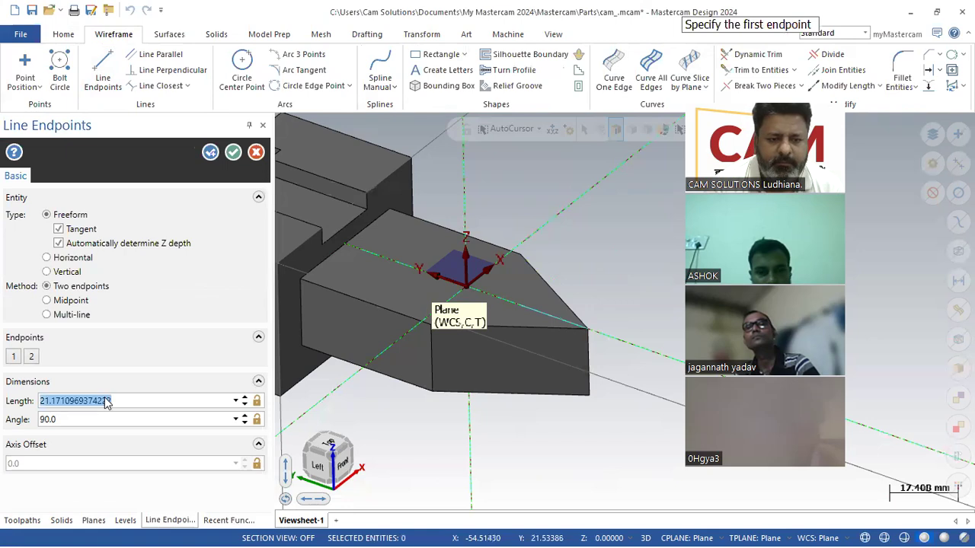
text(20.0)
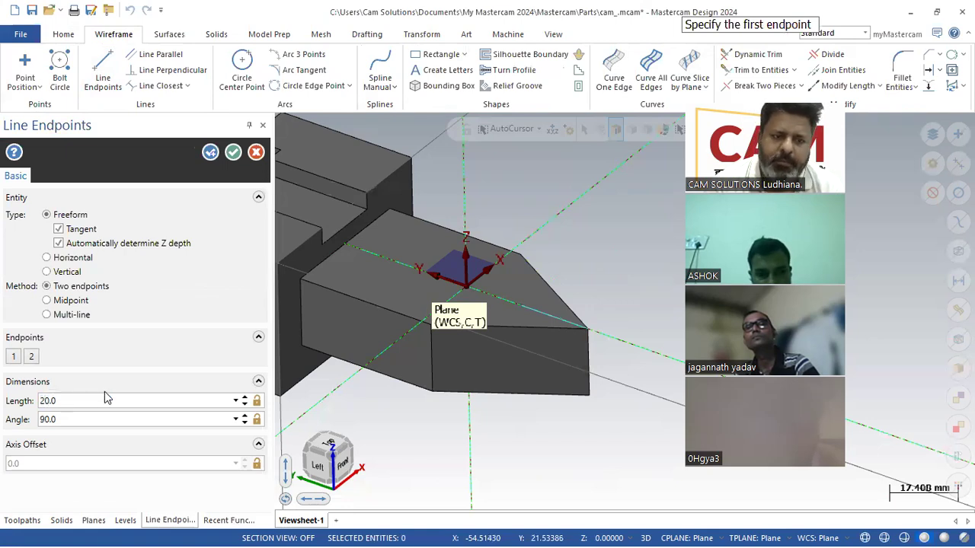
click(235, 153)
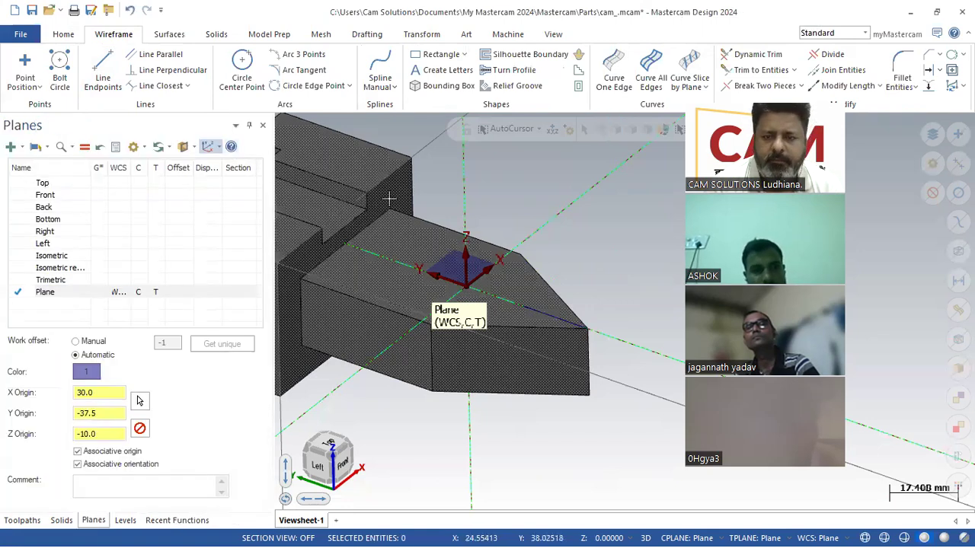
- Draw a midpoint line about 34 mm long across the arm, centred on the inner end of the 20 mm line
click(102, 73)
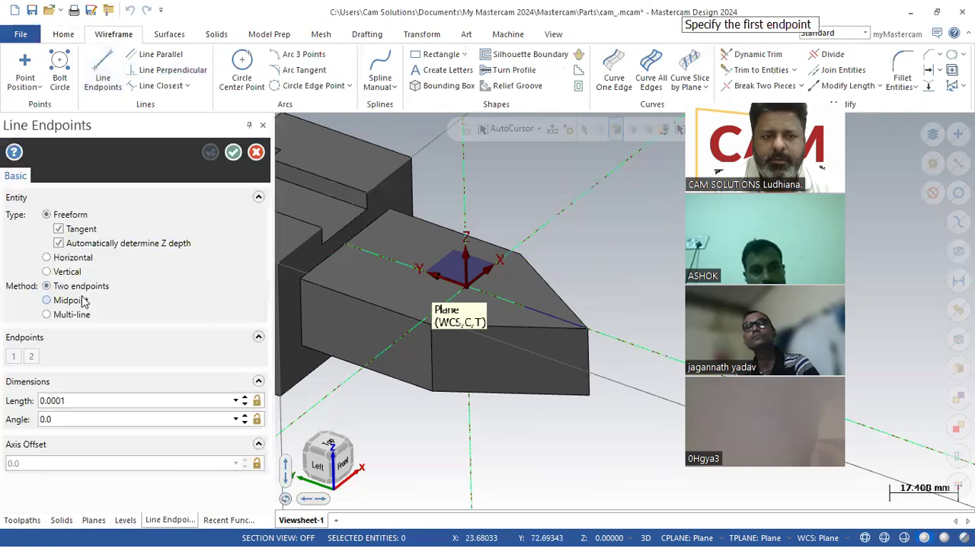
click(523, 305)
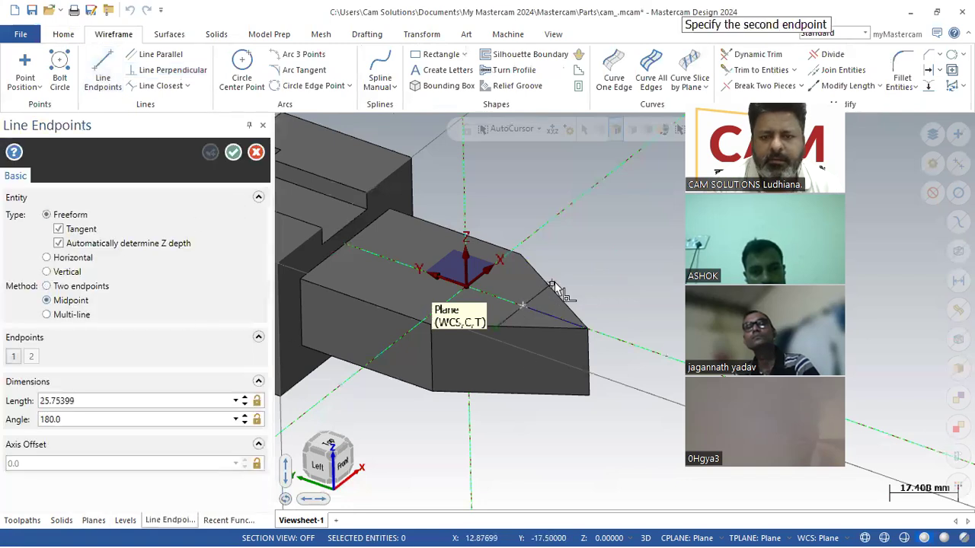
click(562, 277)
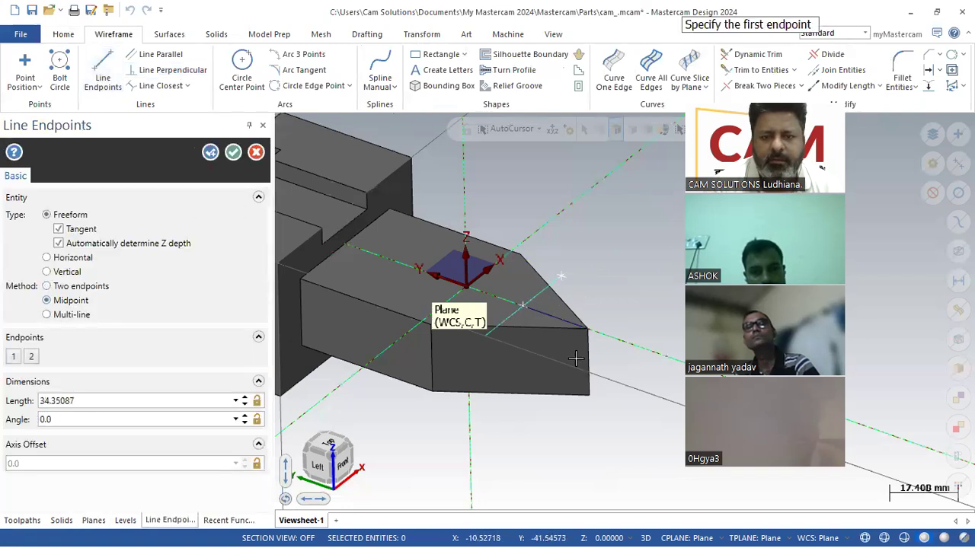
click(236, 152)
- Create edge curves along the two slanted top edges of the arm's pointed tip
click(614, 76)
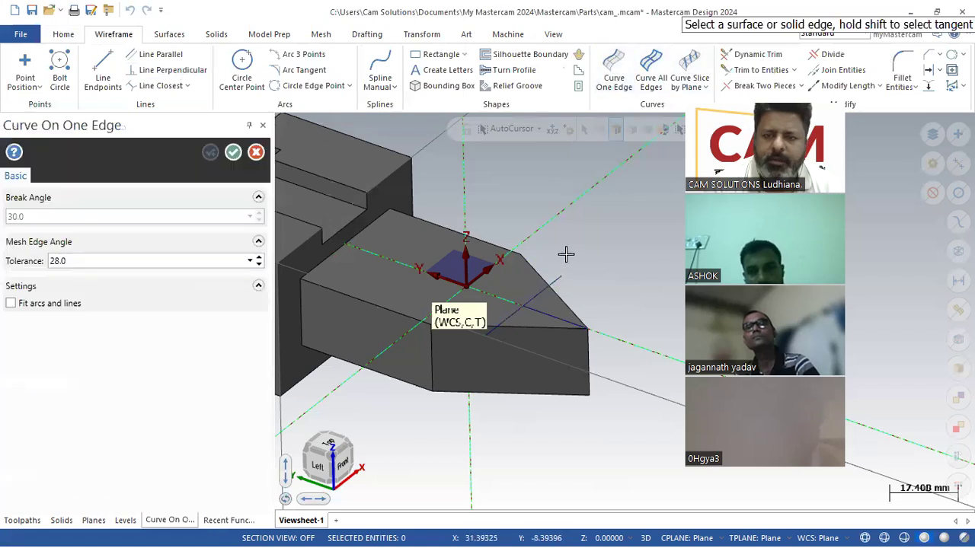
click(569, 326)
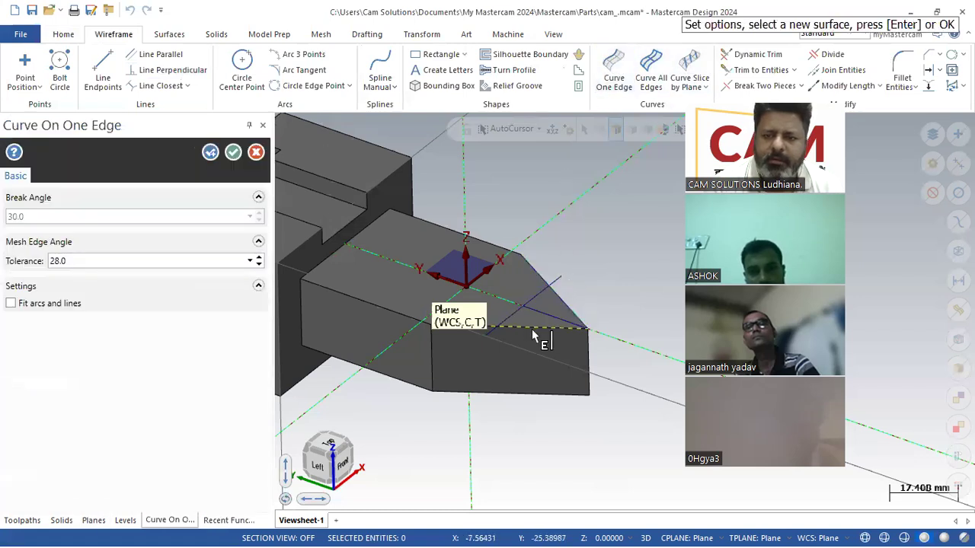
click(233, 152)
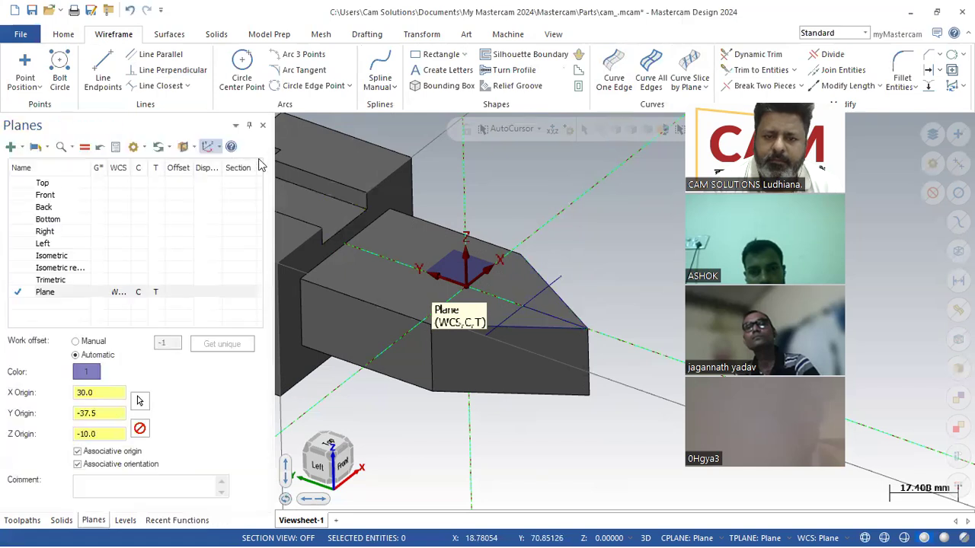
- Trim the cross line's overhanging ends at the tip edges and remove the 20 mm centreline with Divide
click(830, 55)
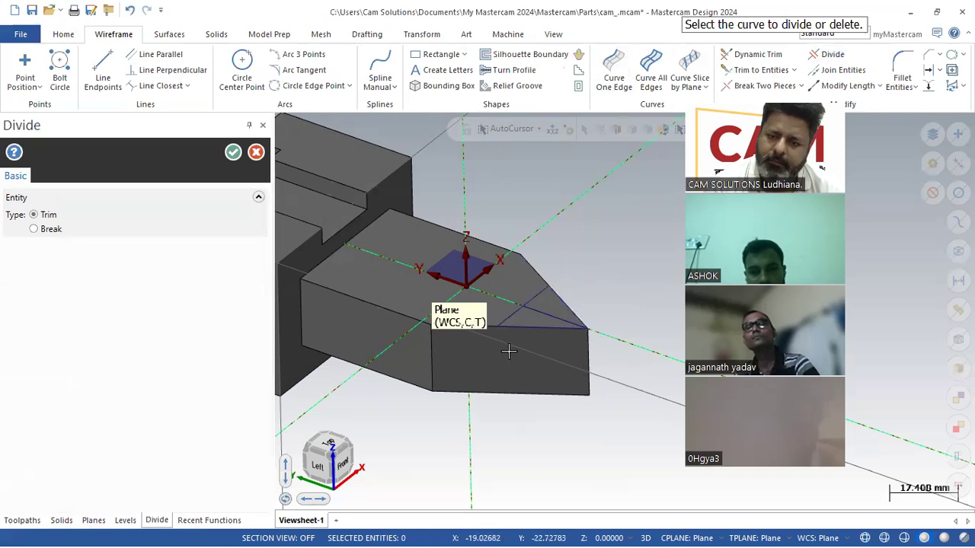
click(557, 318)
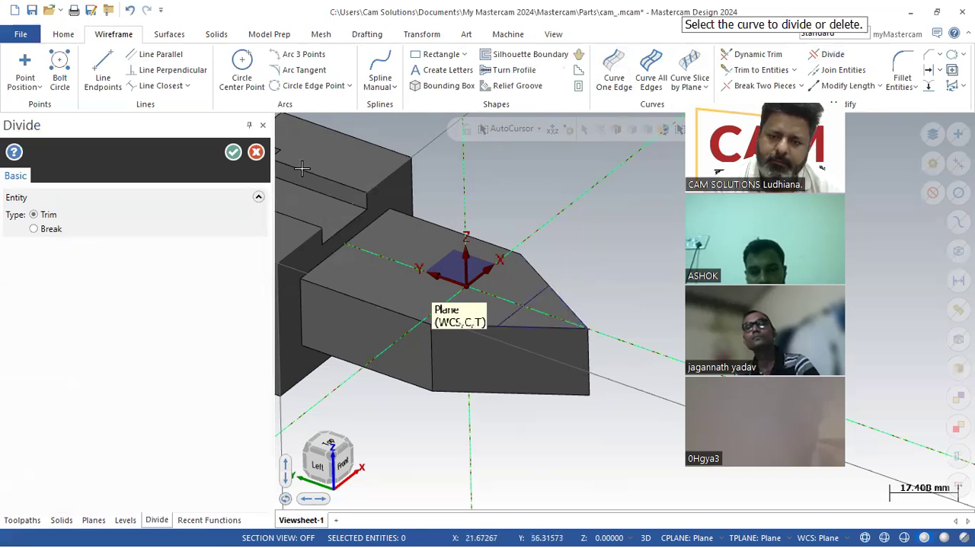
click(233, 153)
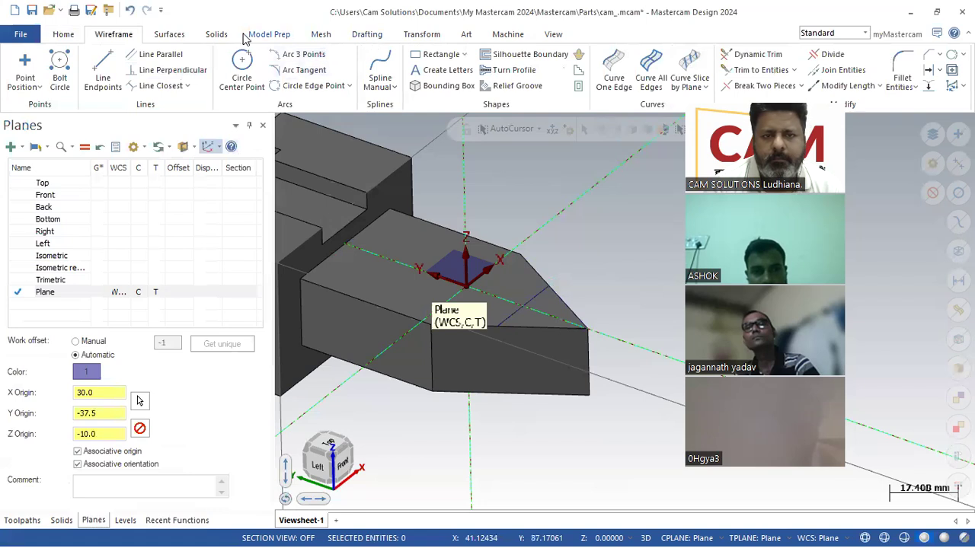
click(217, 35)
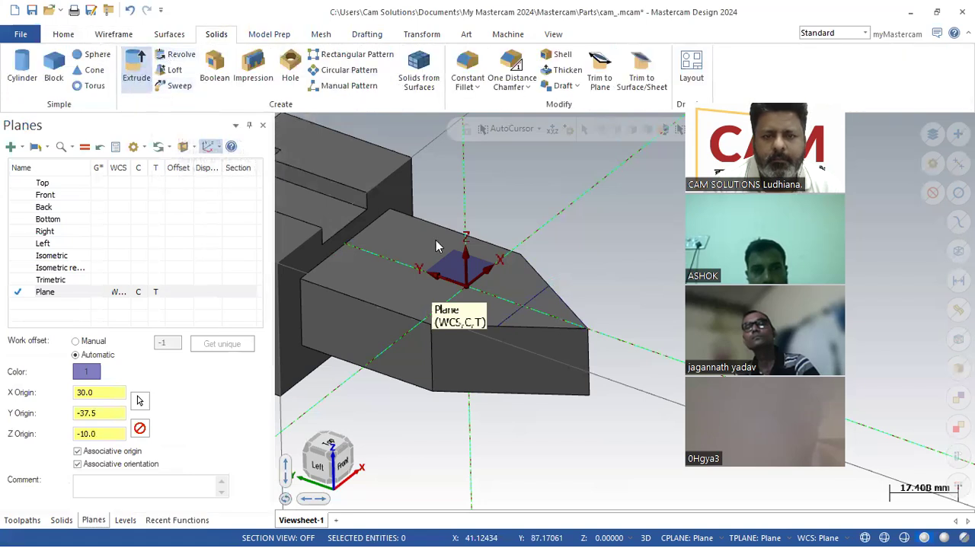
click(594, 339)
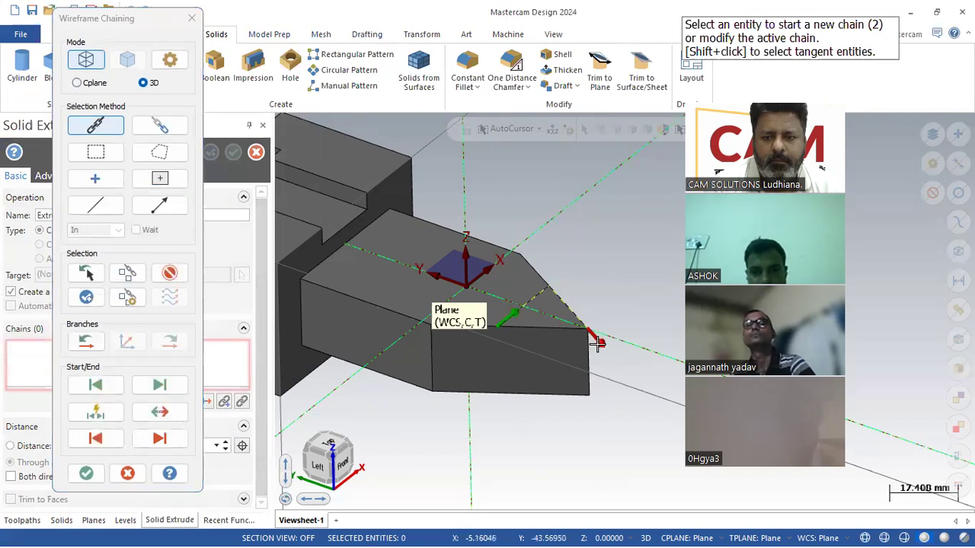
click(86, 473)
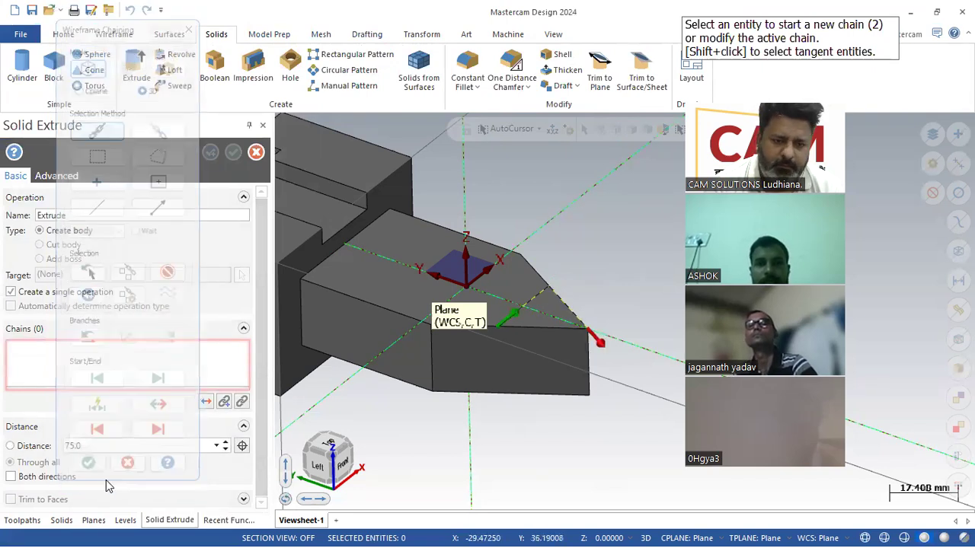
click(256, 152)
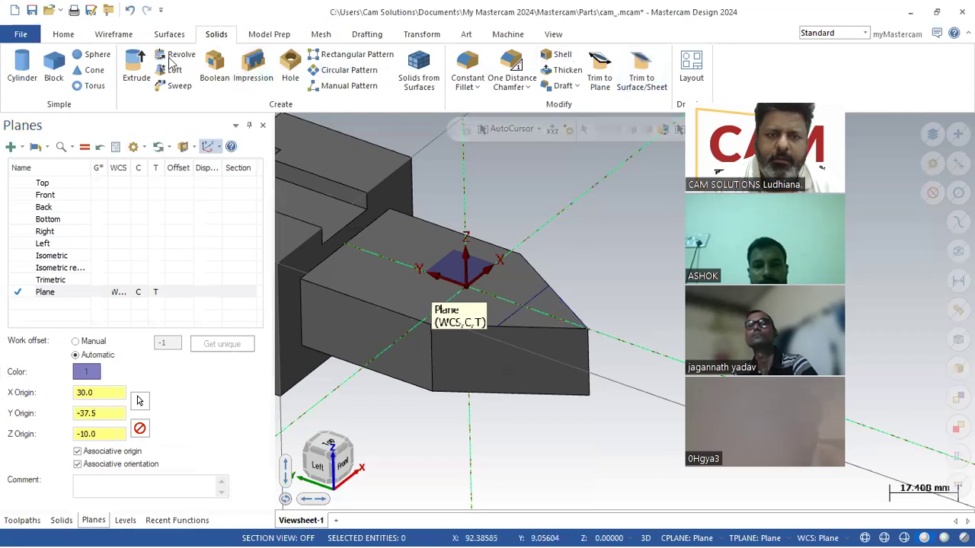
- Undo the last trim and extrude the closed tip triangle as a Cut body with a distance of 7.5 mm
click(115, 34)
click(130, 11)
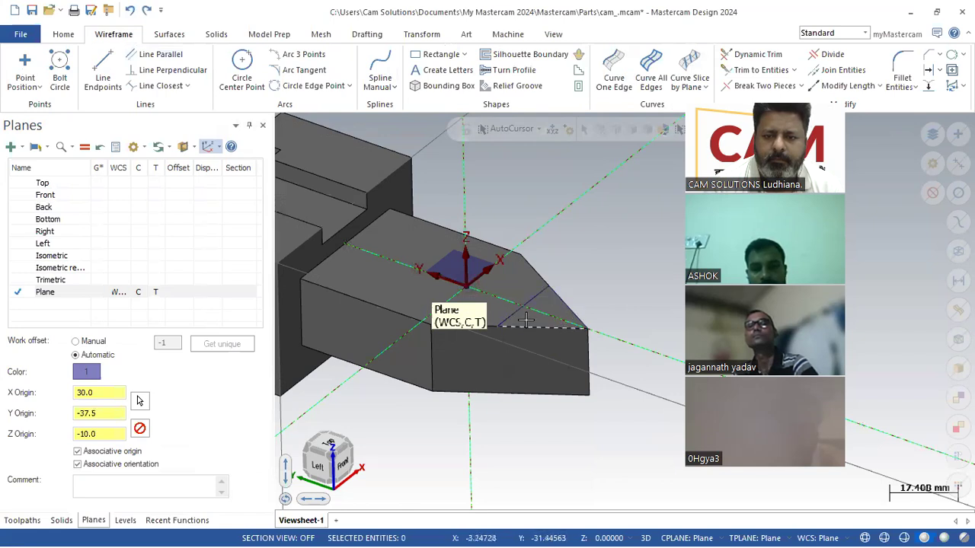
click(216, 35)
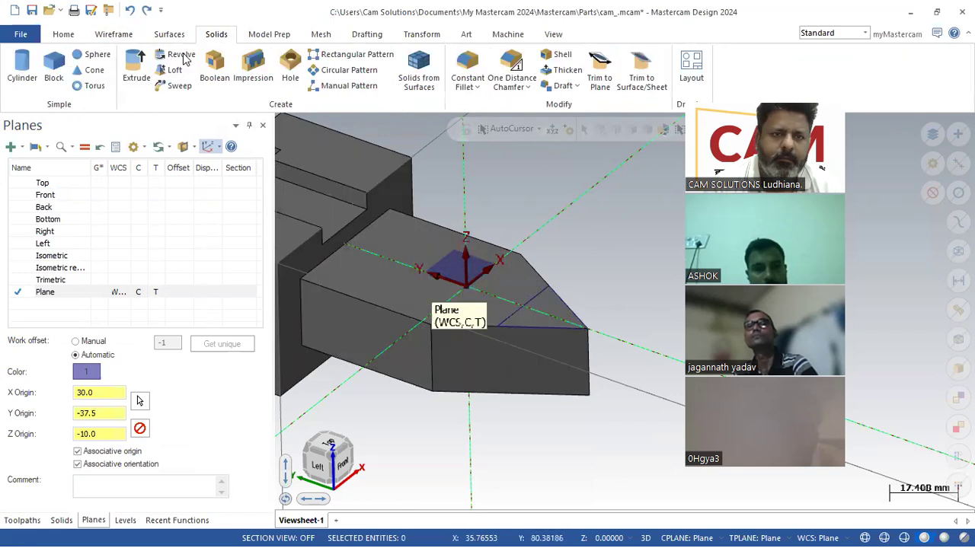
click(136, 68)
click(509, 315)
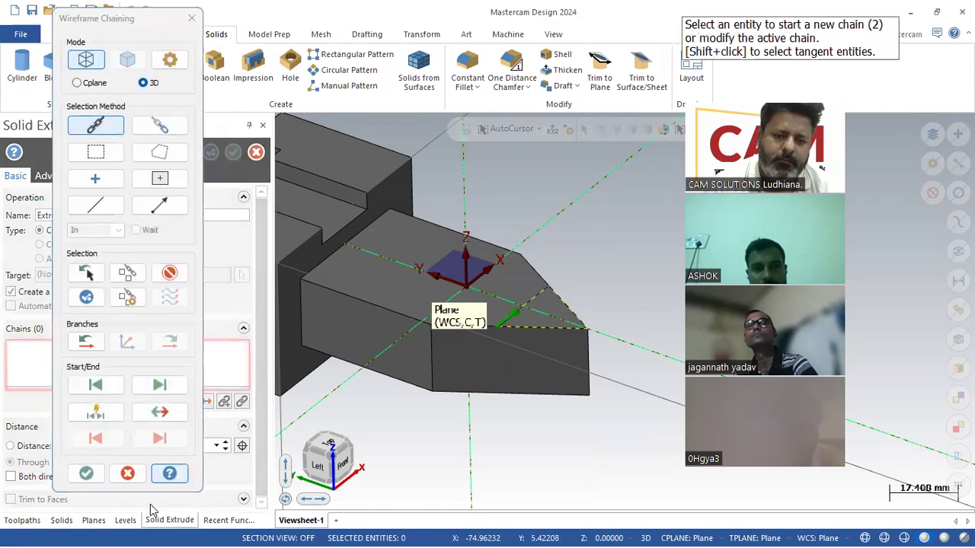
click(86, 474)
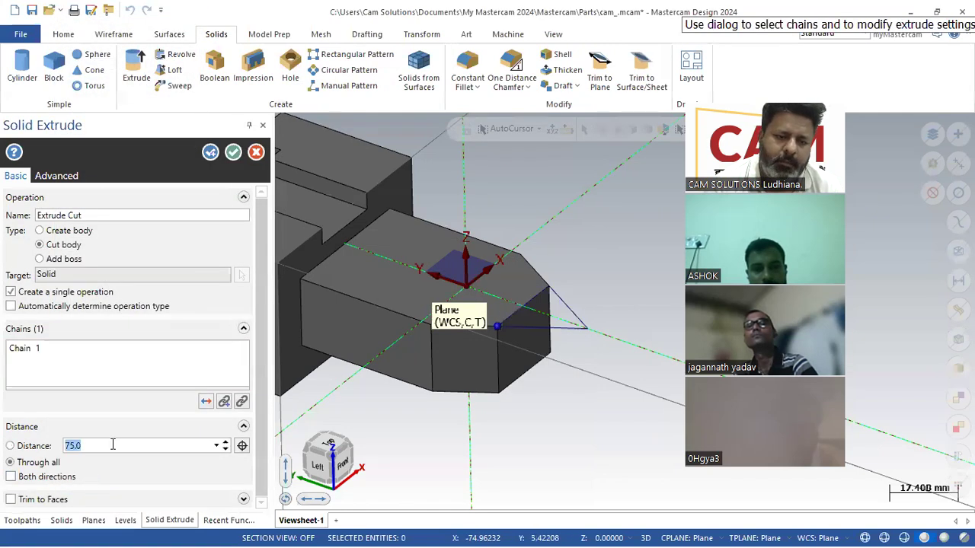
text(7)
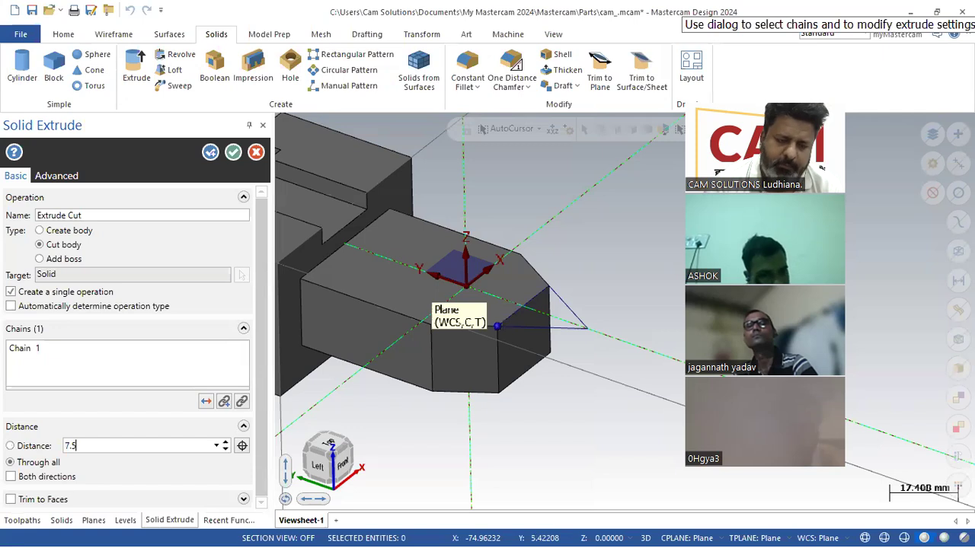
text(.5)
key(Tab)
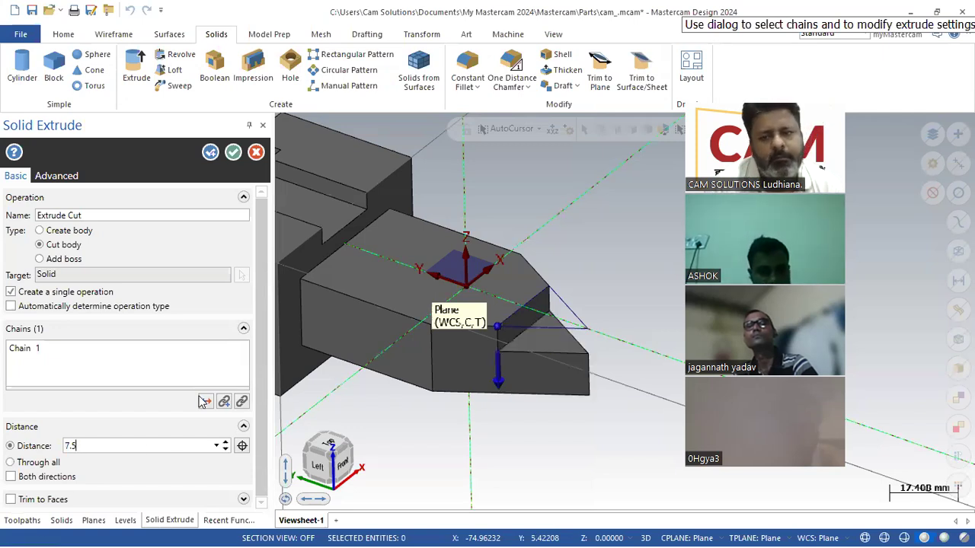
click(234, 153)
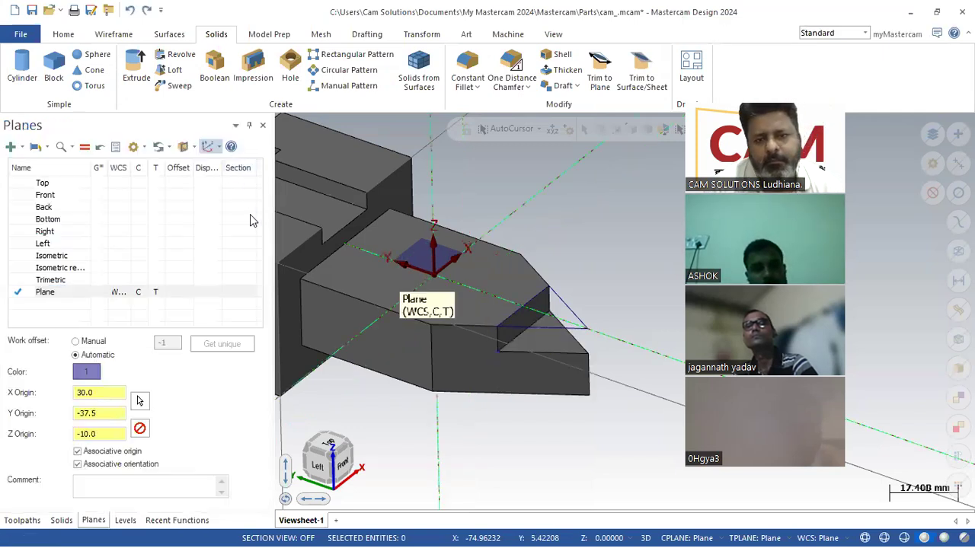
- Select the three wireframe lines of the tip triangle and blank them
scroll(662, 250, down, 1)
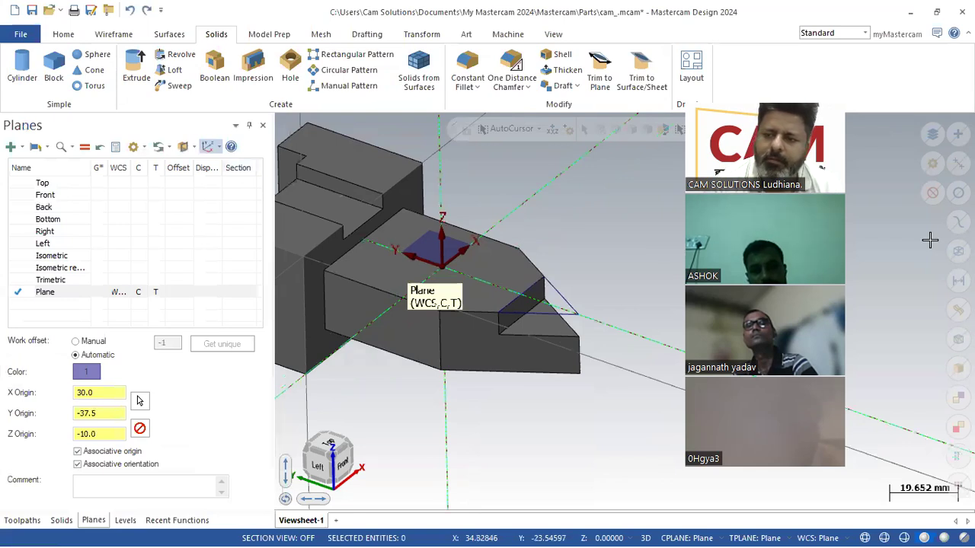
drag(597, 255, 484, 331)
click(63, 35)
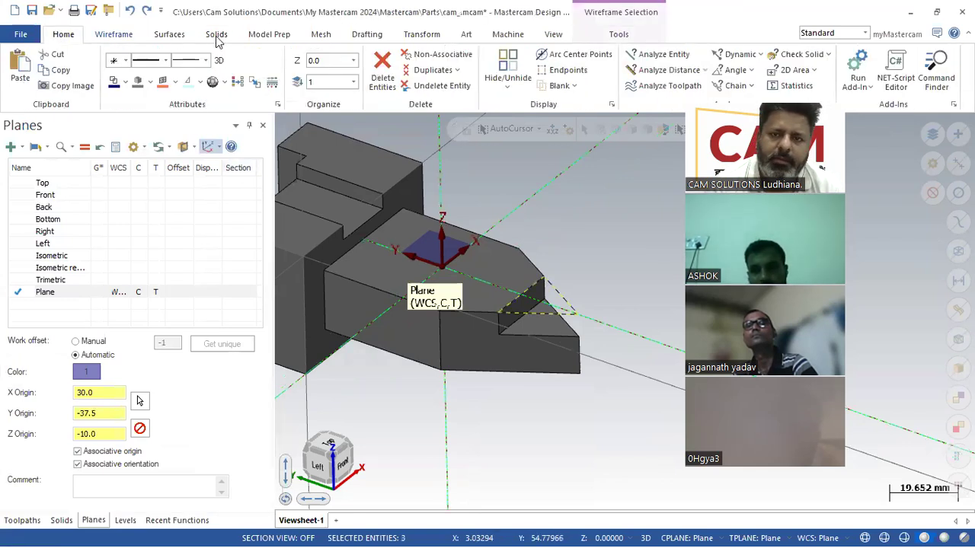
click(558, 87)
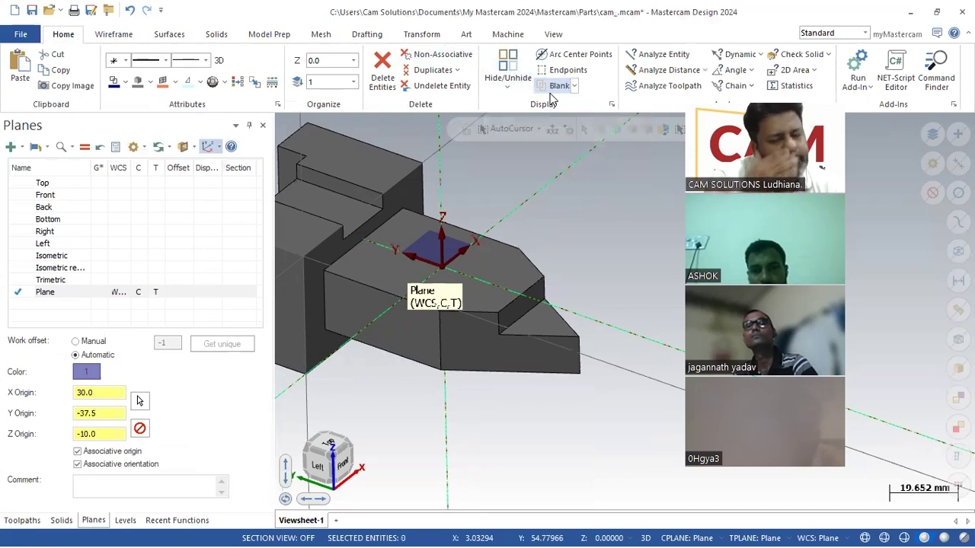
- Consult the PDF drawing and create a plane from the flat solid face on the arm's side, using the first proposed orientation
key(alt+Tab)
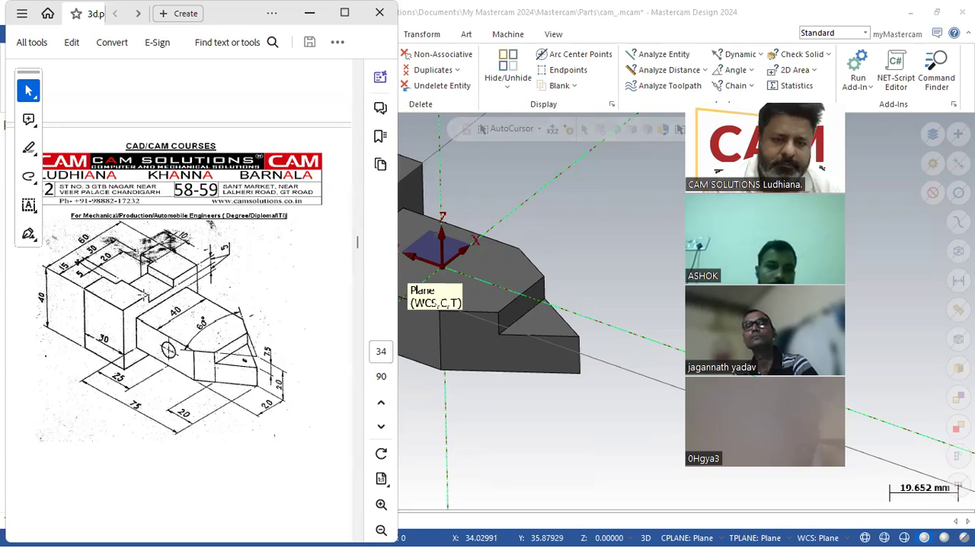
click(309, 13)
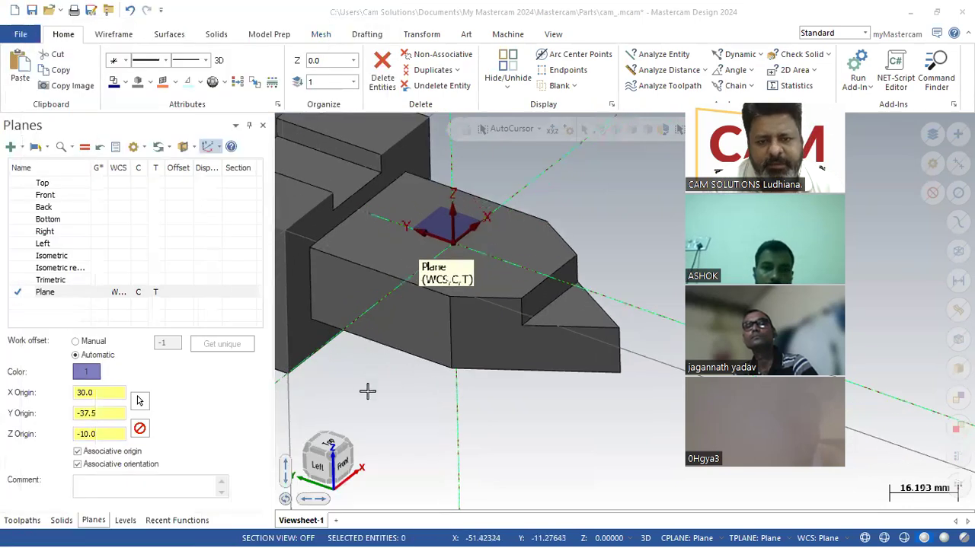
scroll(427, 341, up, 2)
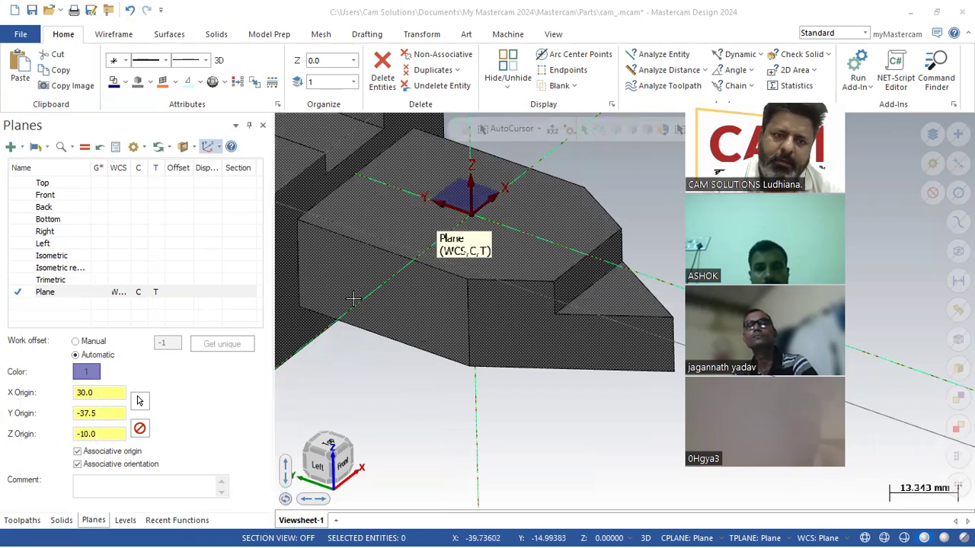
click(12, 147)
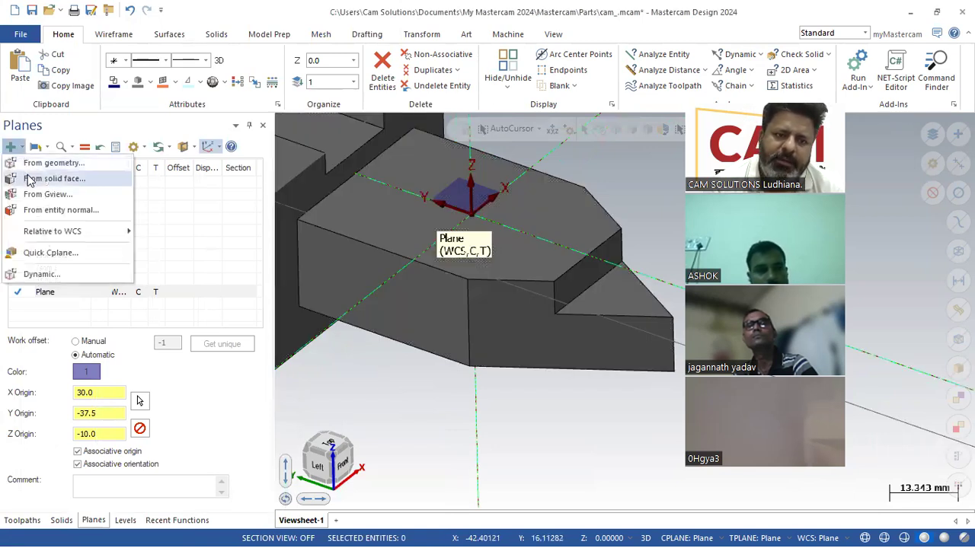
click(31, 180)
click(332, 282)
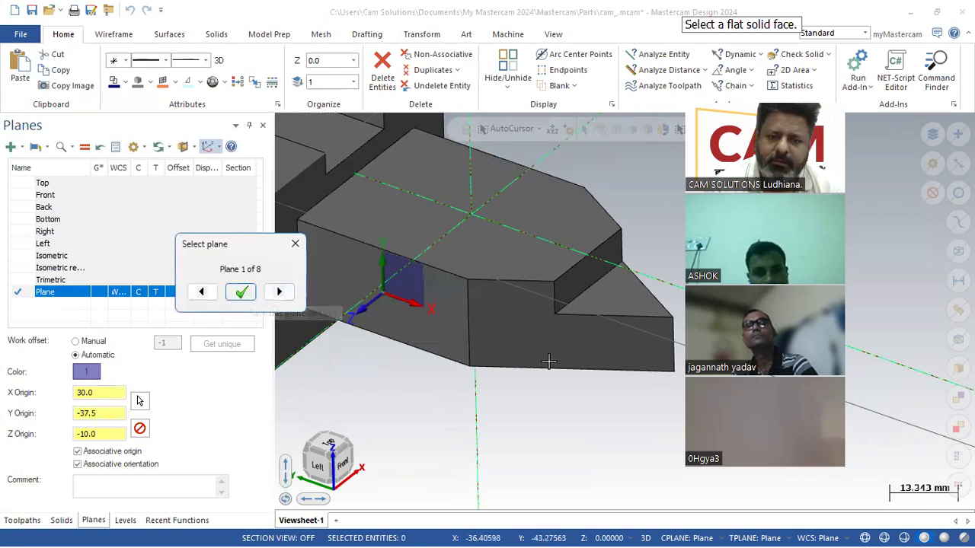
scroll(548, 358, down, 1)
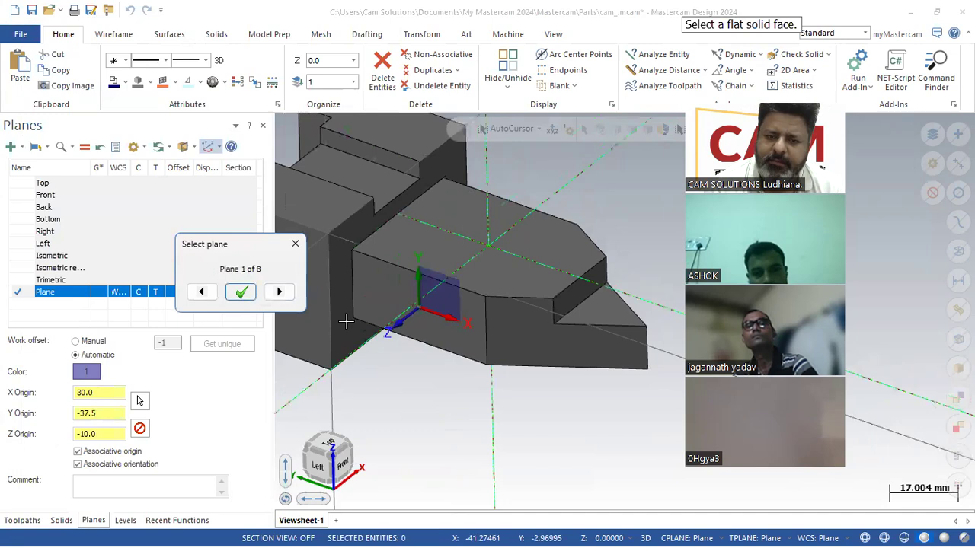
click(241, 291)
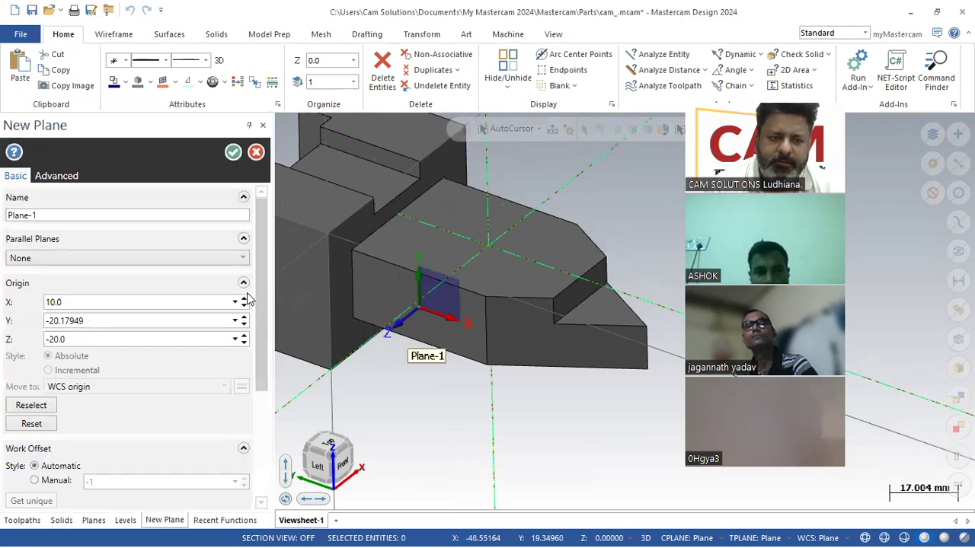
click(233, 152)
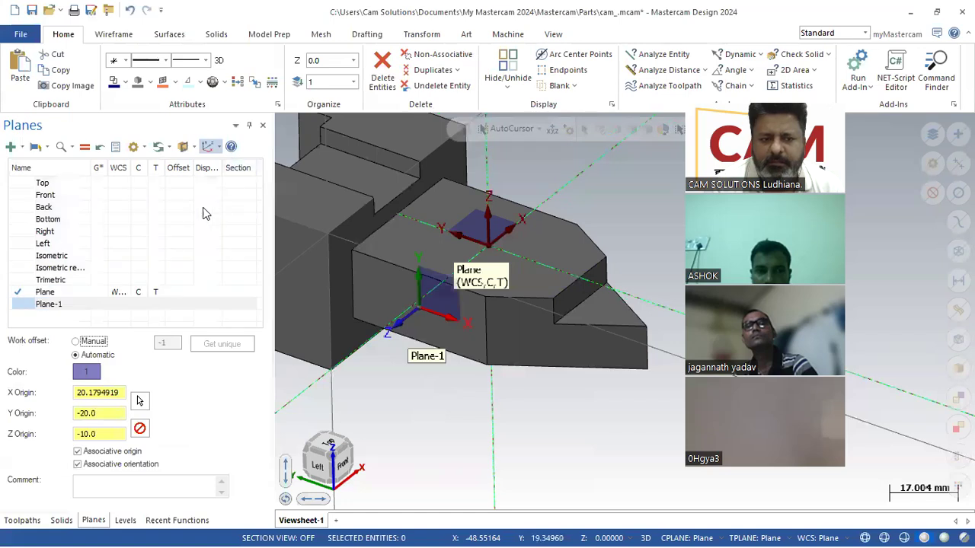
- Activate the side-face plane as WCS, Cplane and Tplane and draw a 25 mm midpoint line at 0° from the arm's inner vertical edge midpoint
click(143, 306)
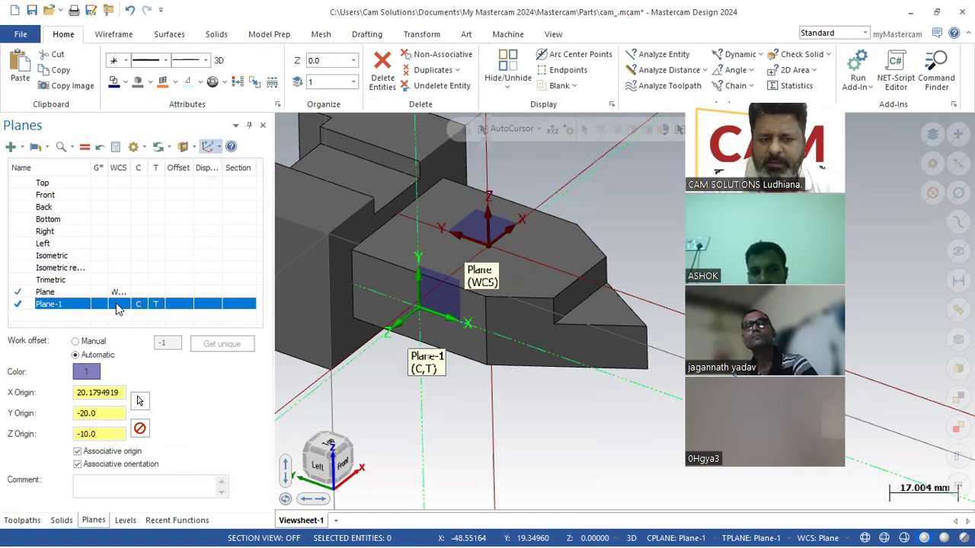
click(118, 304)
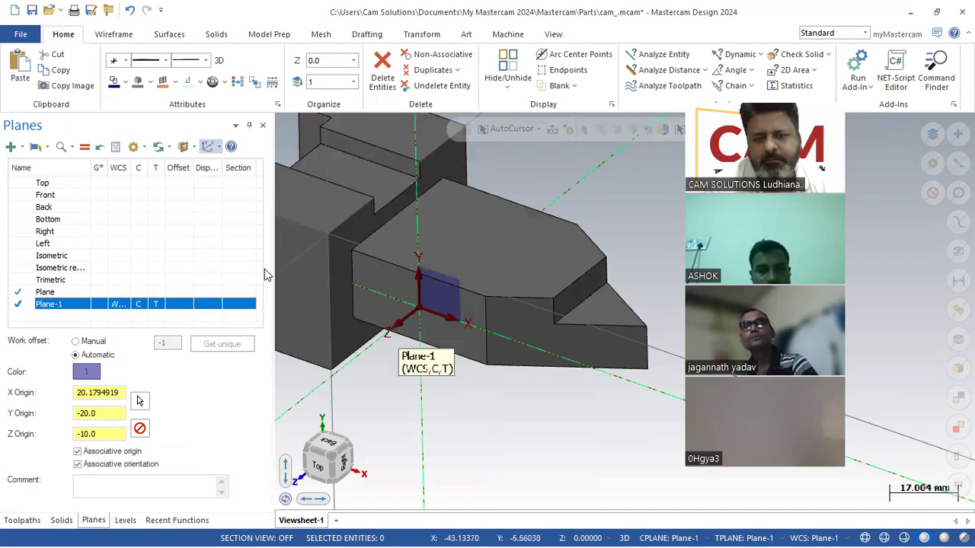
click(113, 35)
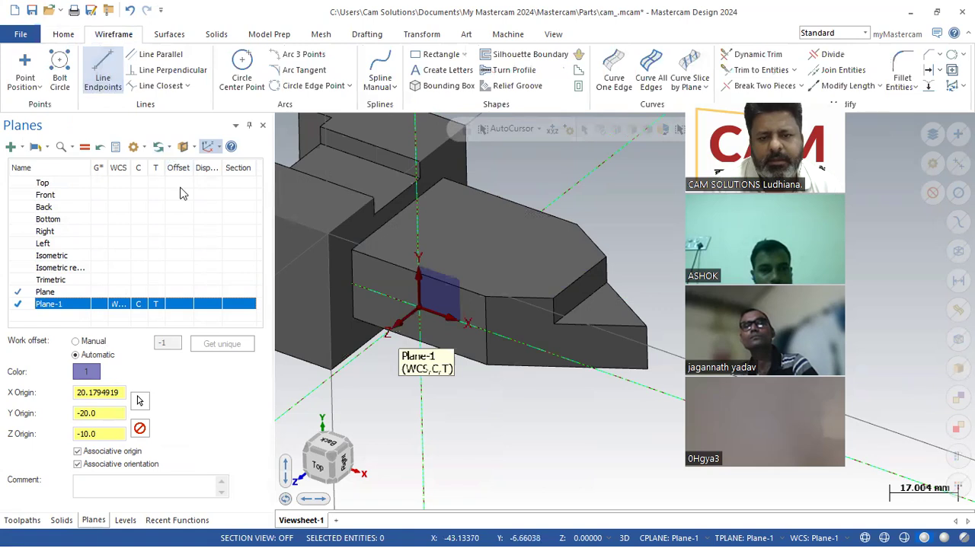
click(102, 72)
click(353, 284)
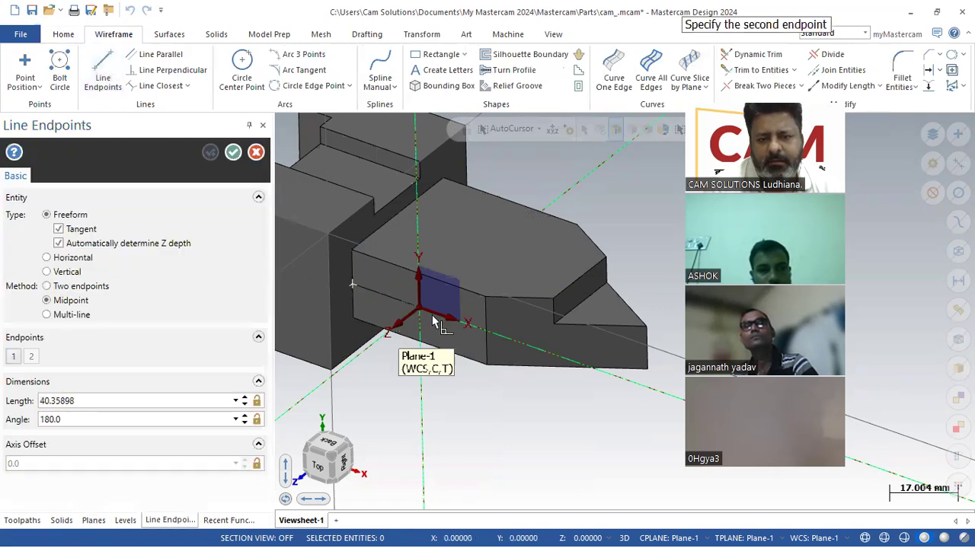
click(649, 387)
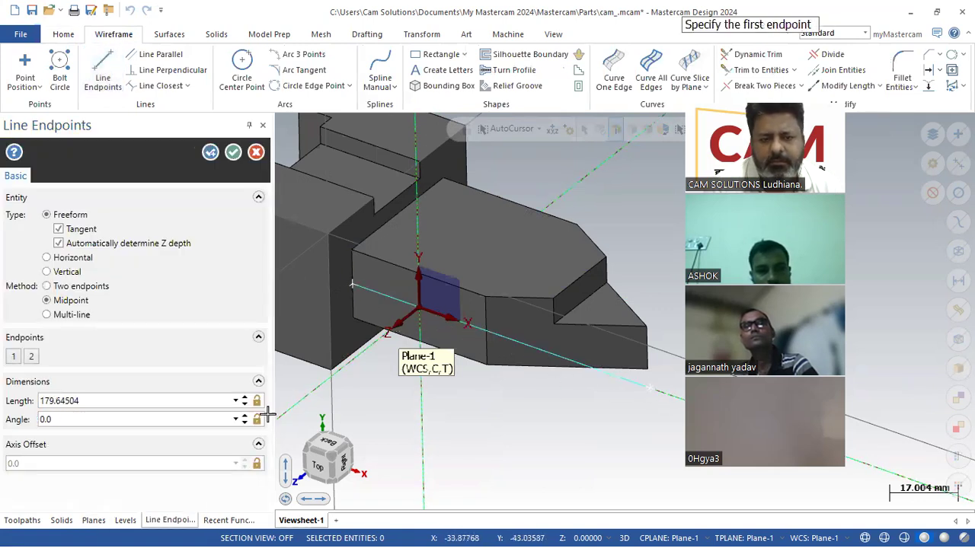
double_click(145, 401)
text(25)
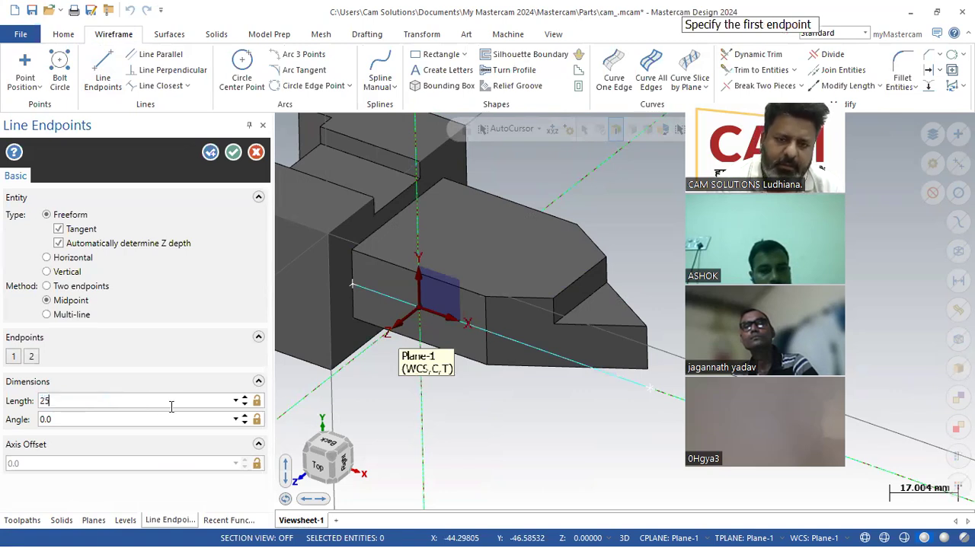
click(233, 152)
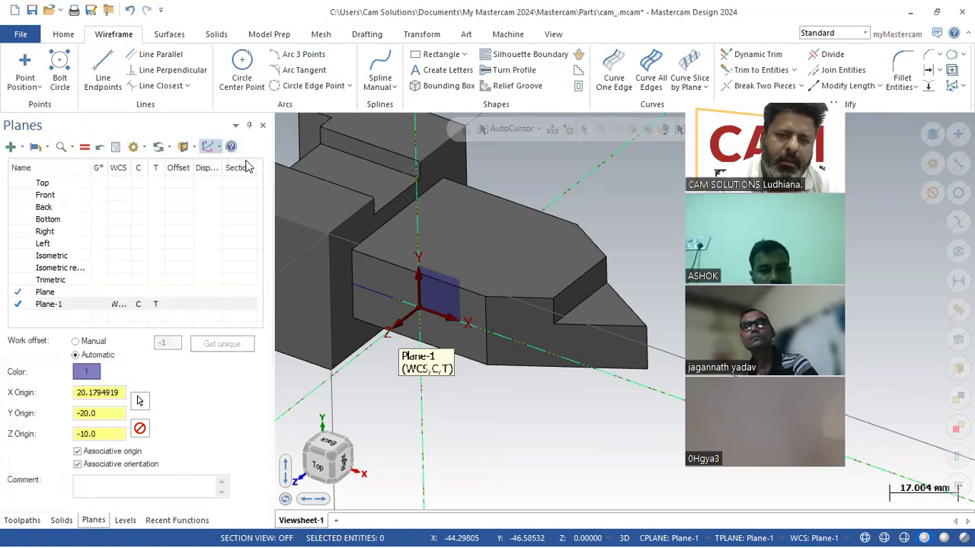
- Draw a 25 mm two-endpoint freeform line at 0° along the arm's side face
scroll(380, 282, up, 3)
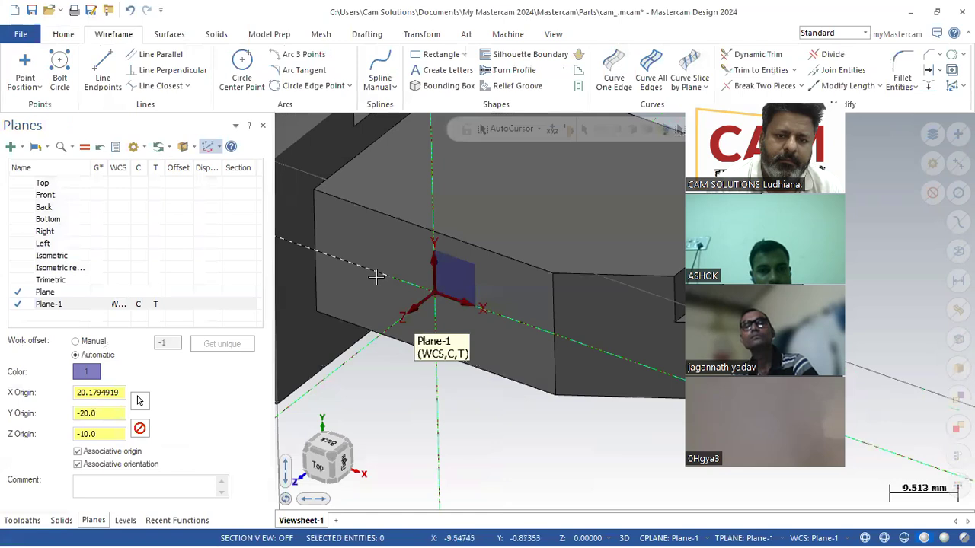
scroll(376, 277, down, 3)
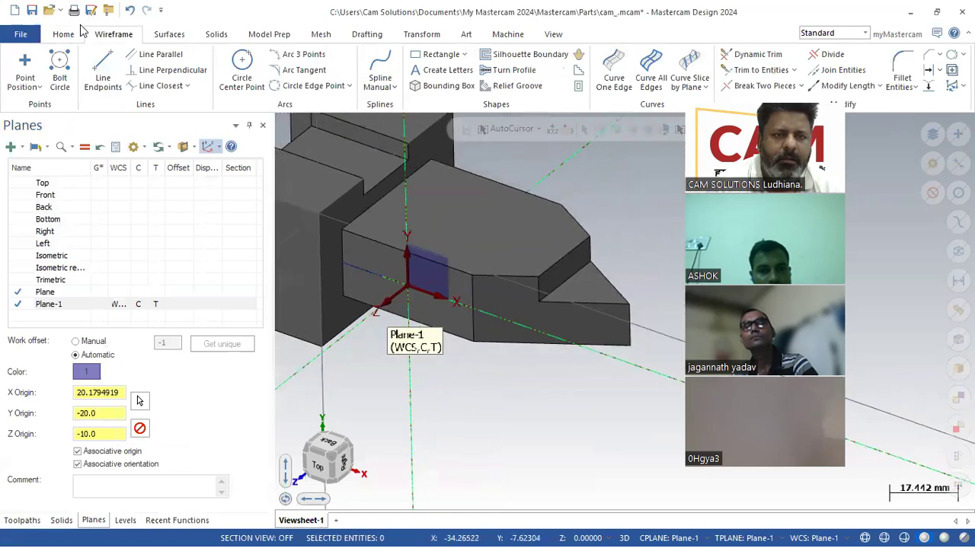
click(102, 69)
click(63, 287)
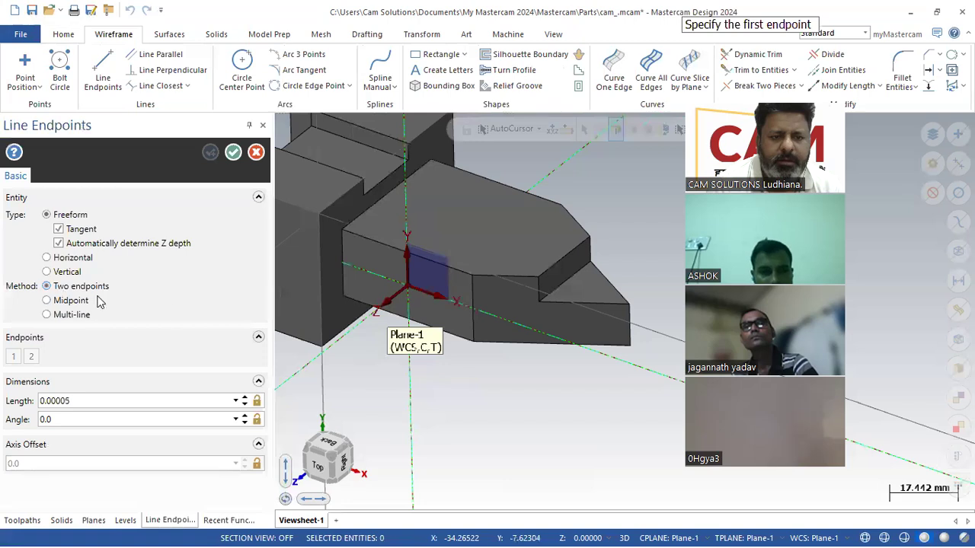
click(363, 270)
click(385, 289)
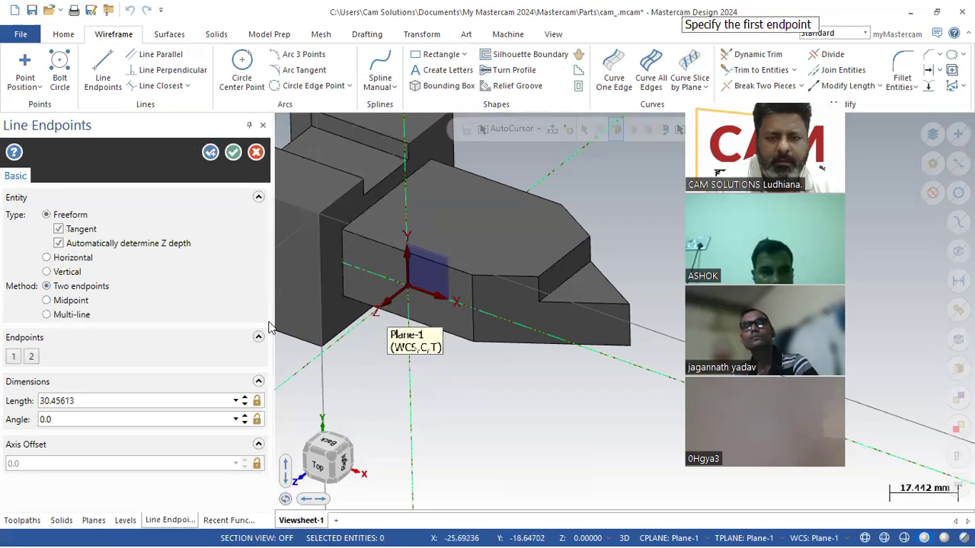
double_click(110, 406)
text(25.0)
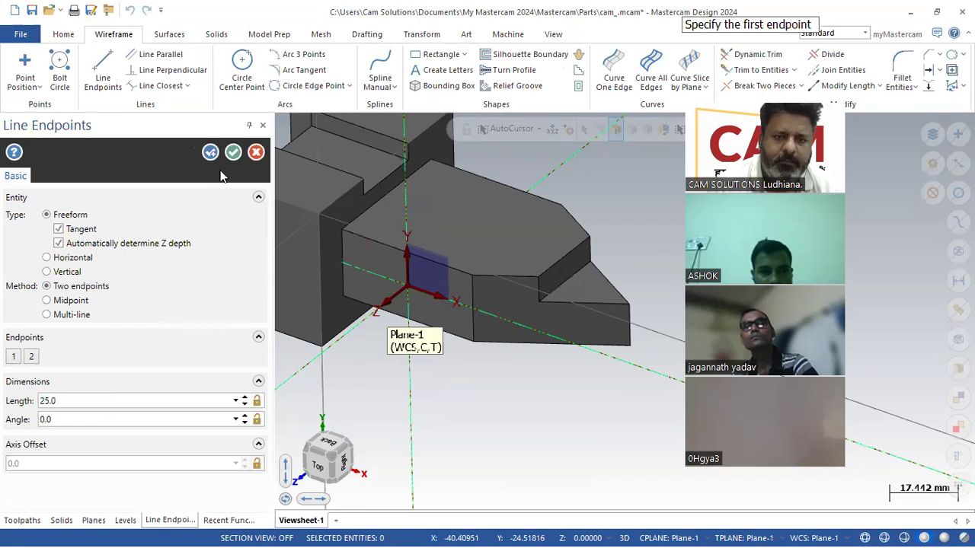
click(233, 153)
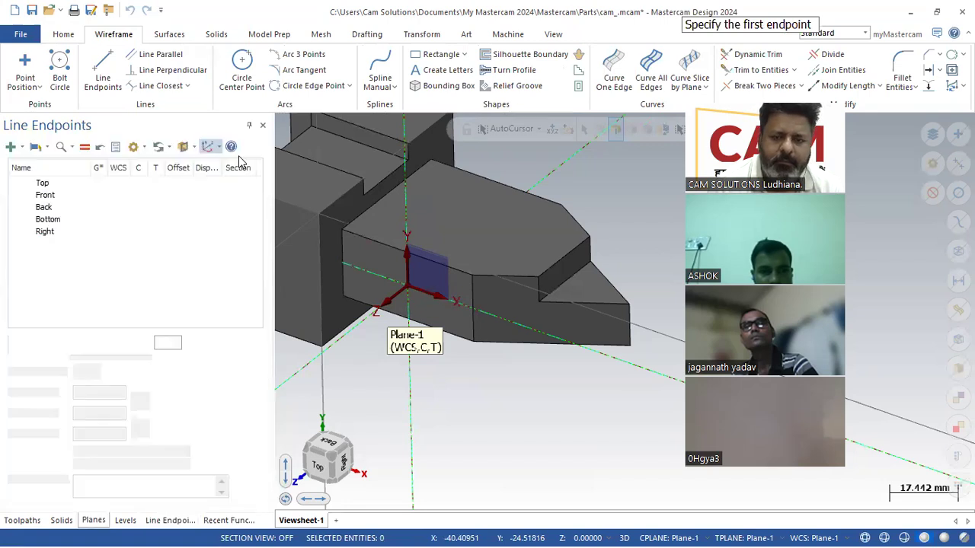
- Show the model as wireframe and create endpoint points on the arm's construction line
click(864, 538)
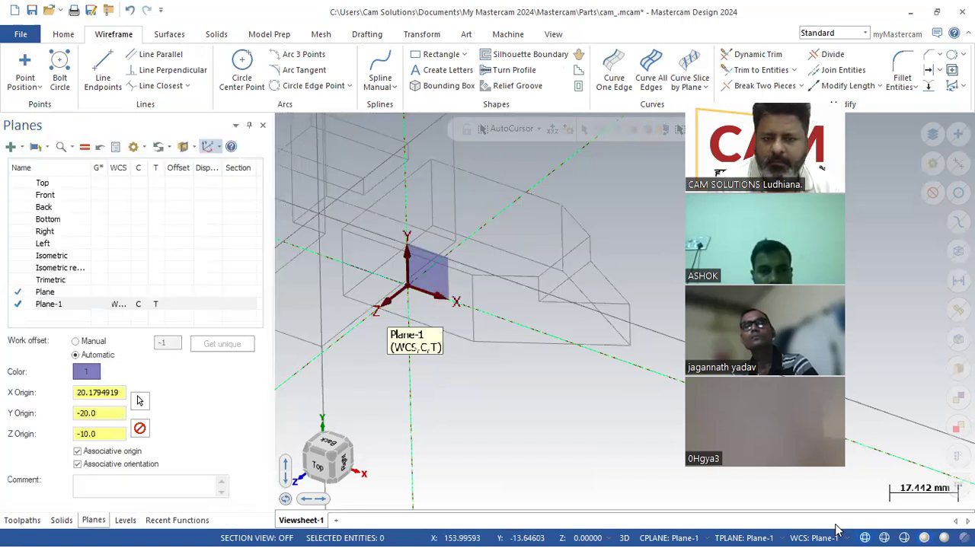
scroll(444, 346, up, 2)
middle_drag(364, 311, 367, 320)
scroll(496, 366, down, 3)
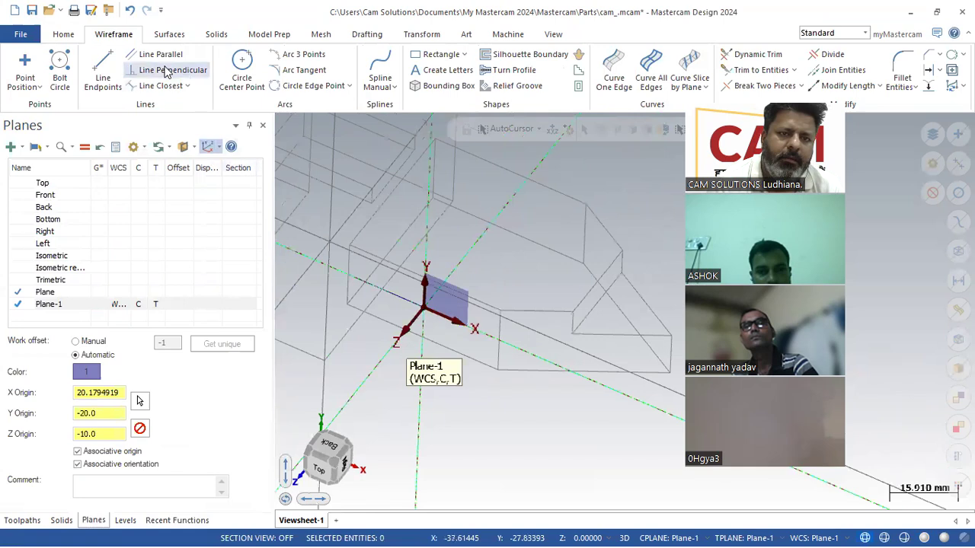
click(61, 36)
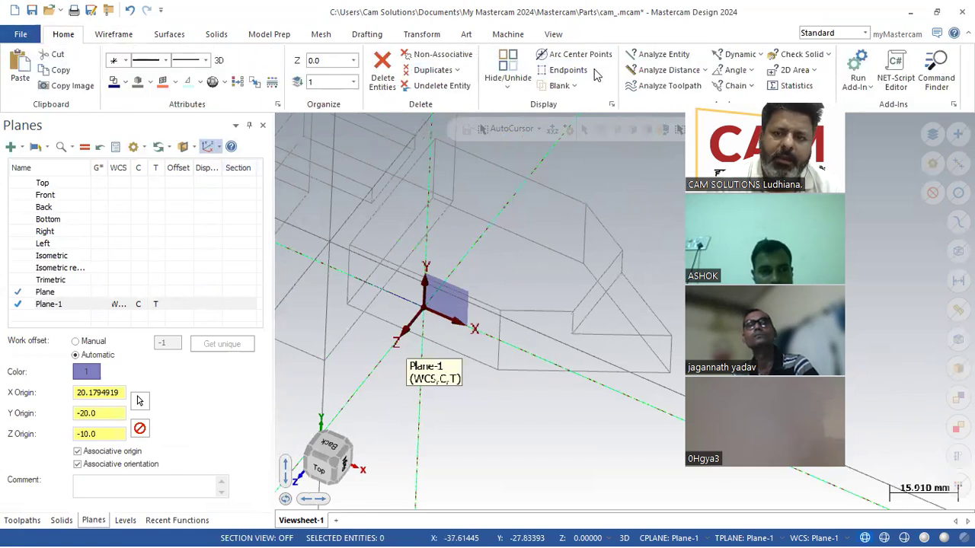
click(564, 70)
scroll(347, 370, up, 4)
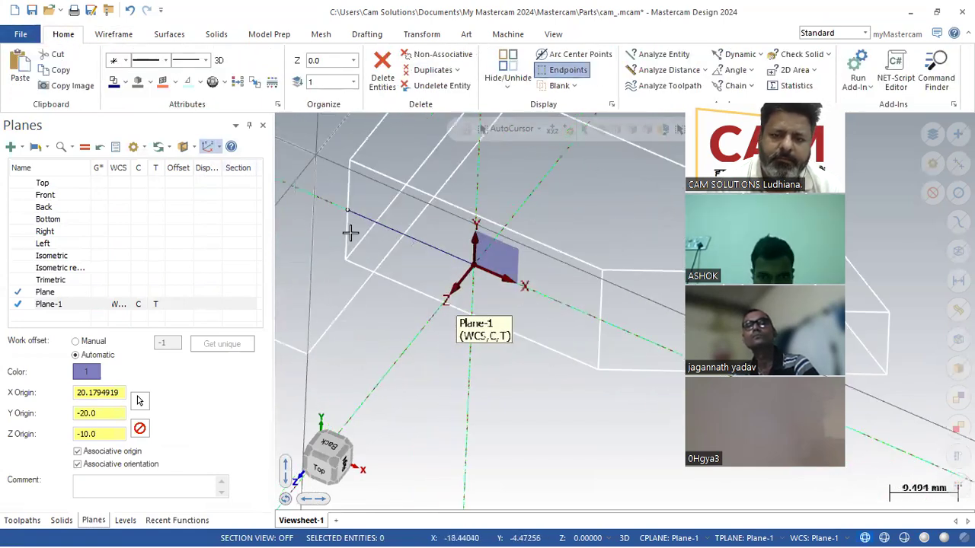
mouse_move(383, 349)
middle_down()
mouse_move(367, 343)
mouse_move(361, 305)
mouse_move(383, 288)
mouse_move(361, 333)
mouse_move(403, 346)
mouse_move(390, 338)
middle_up()
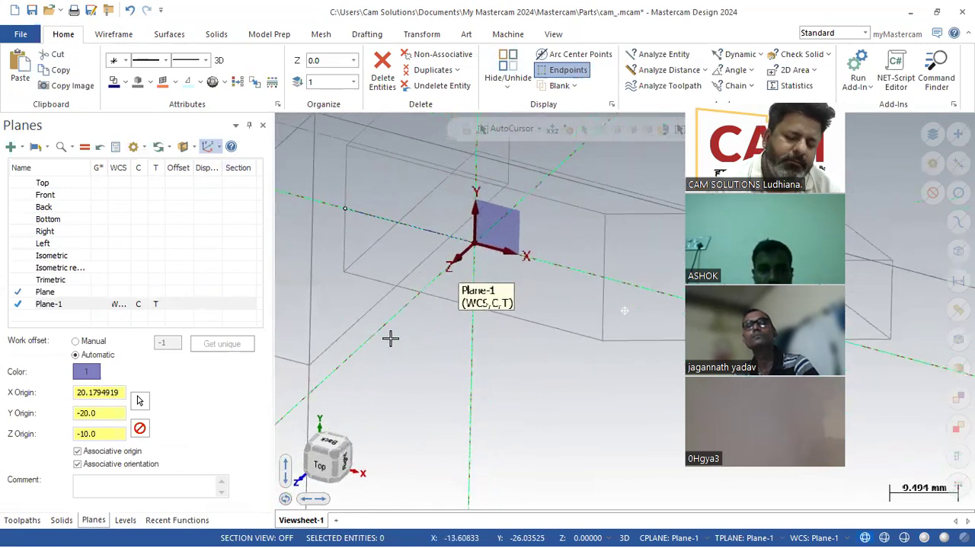
- Draw a 10 mm diameter circle centred on the side-face plane's origin
click(120, 35)
click(244, 67)
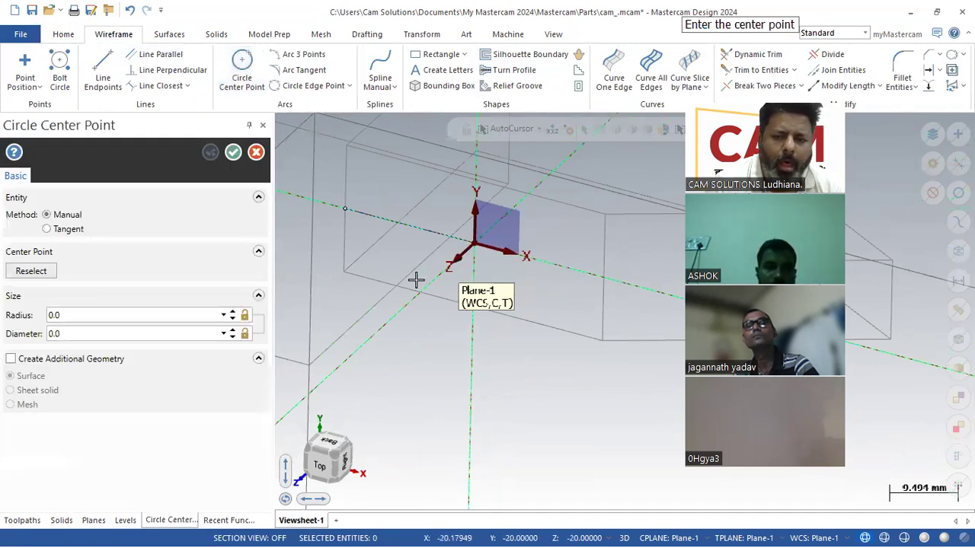
click(475, 246)
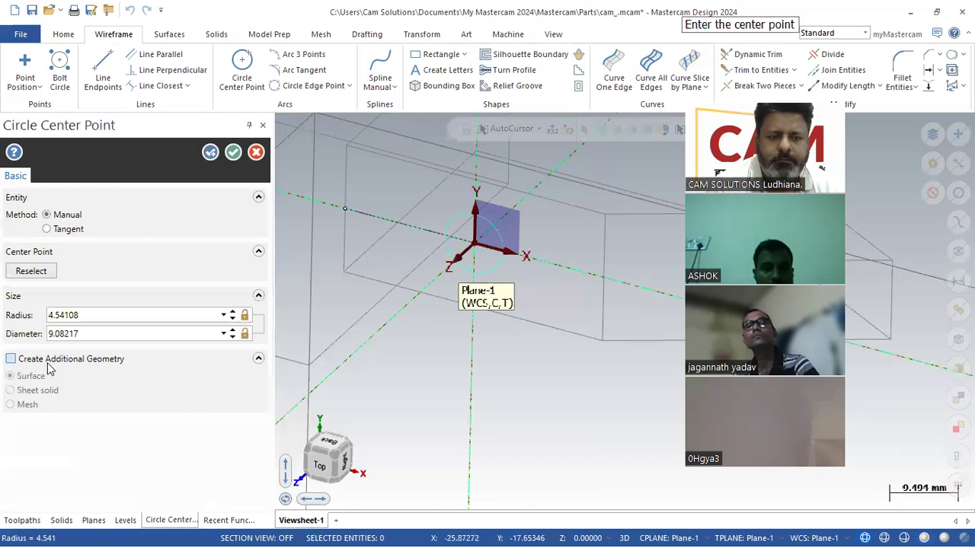
click(95, 333)
text(10)
key(Return)
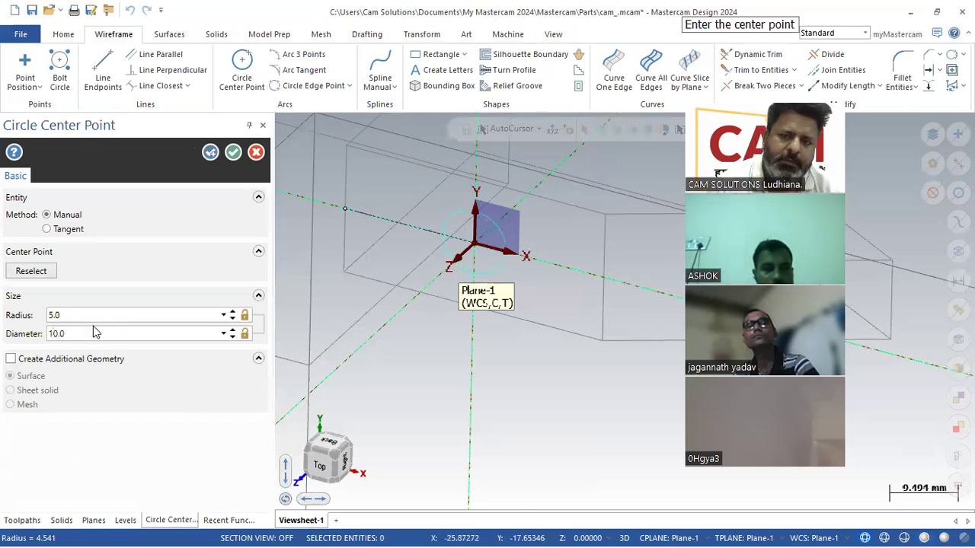
click(233, 152)
middle_drag(337, 254, 526, 342)
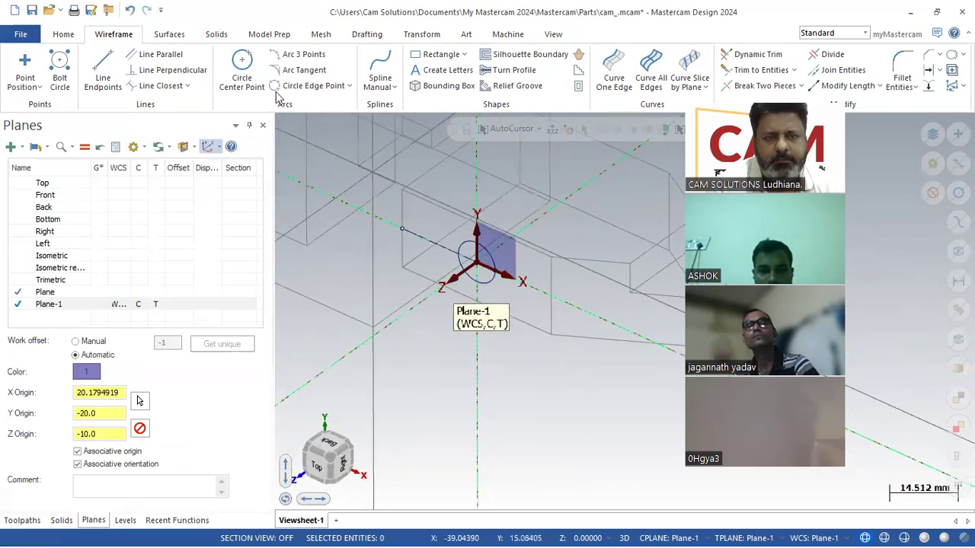
- Extrude the circle as a Cut body through all of the arm and return the model to shaded display
click(217, 35)
click(134, 68)
click(492, 276)
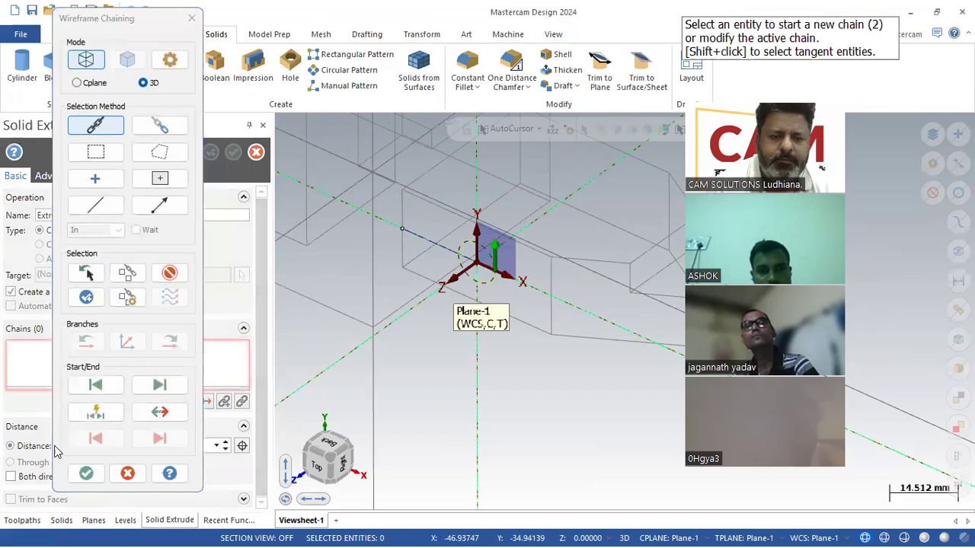
click(80, 472)
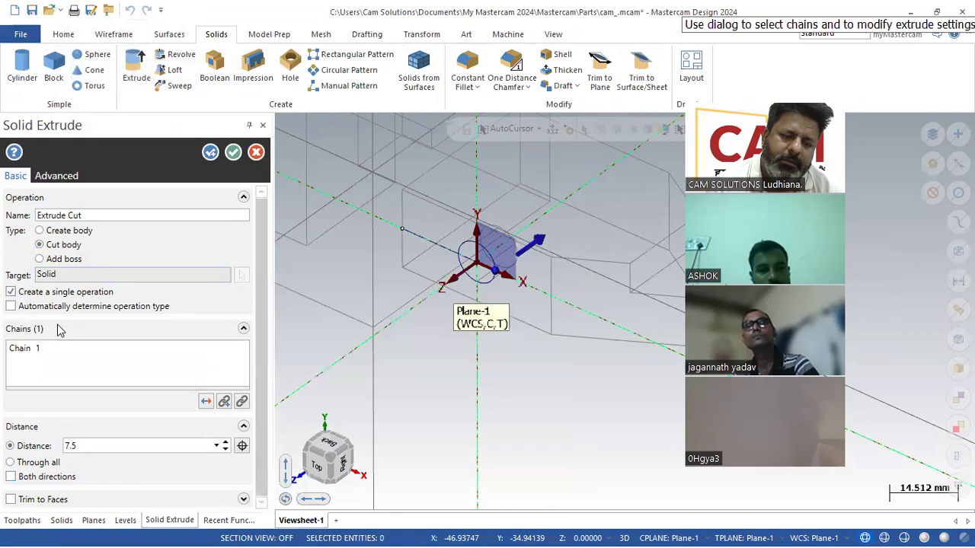
click(37, 463)
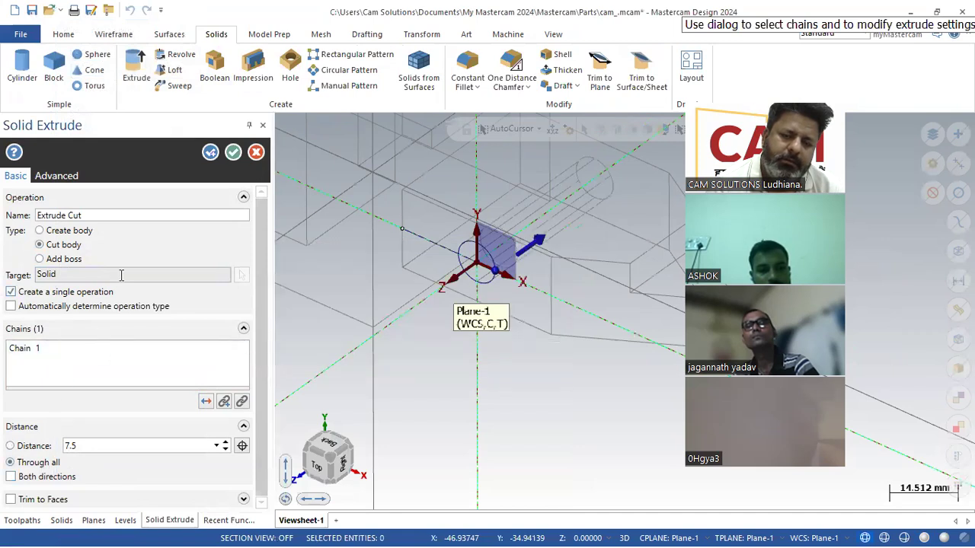
click(233, 152)
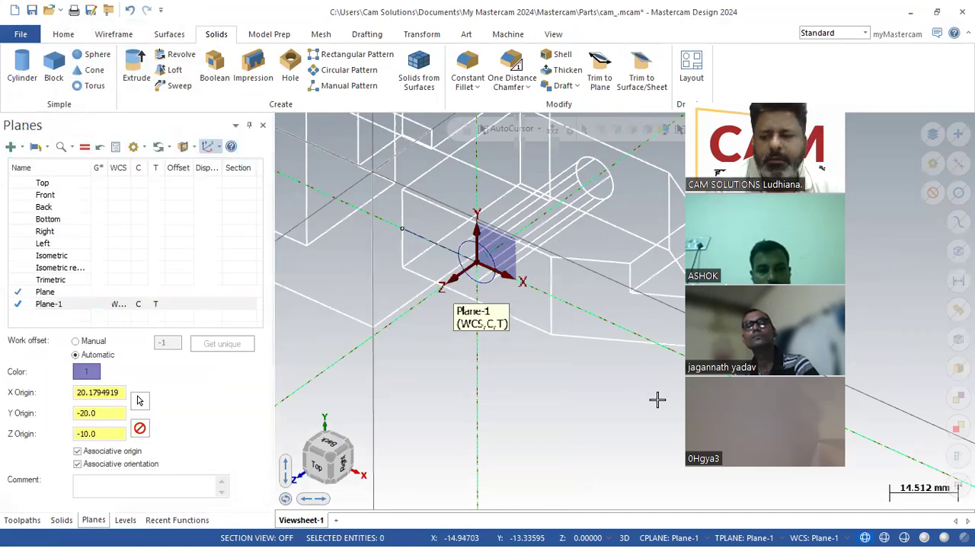
click(924, 538)
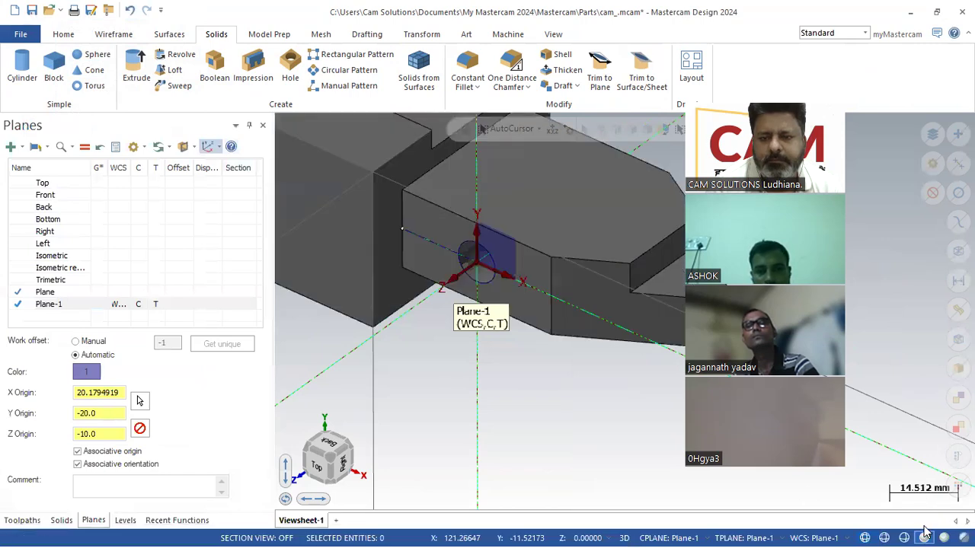
scroll(437, 415, down, 3)
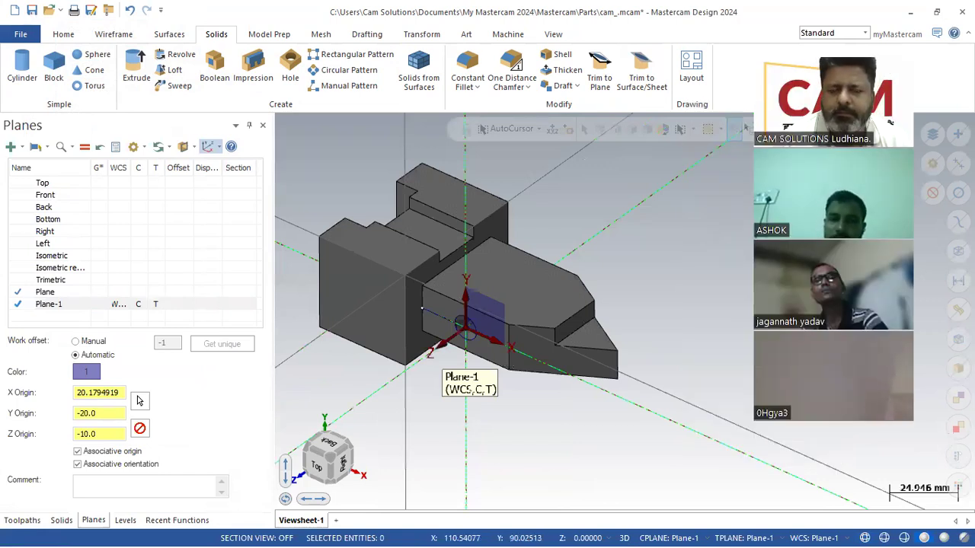
- Blank the construction line and circle wireframe on the arm's side face
click(59, 38)
click(550, 87)
middle_drag(540, 251, 548, 252)
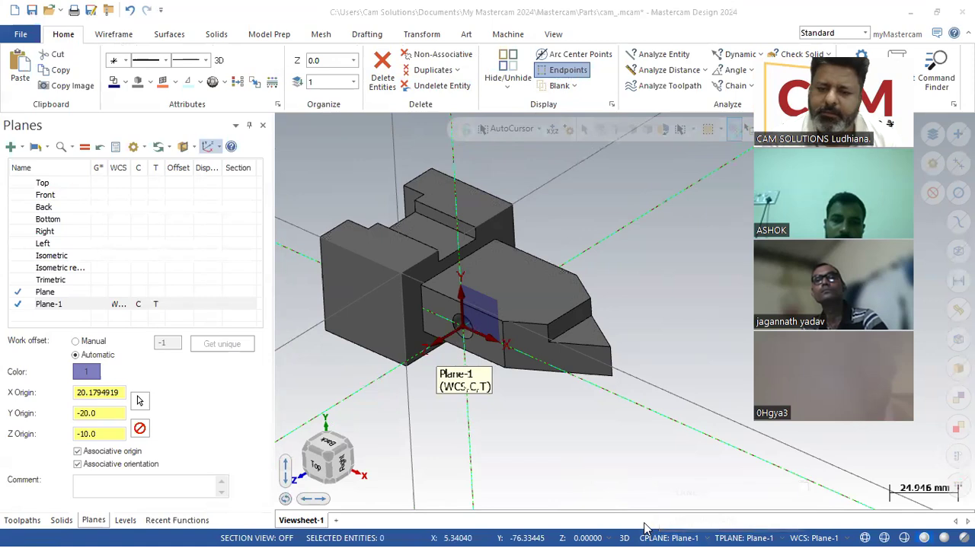
- Start a new plane from the block's flat side face and cycle through the proposed orientations to Plane 8 of 8
click(11, 146)
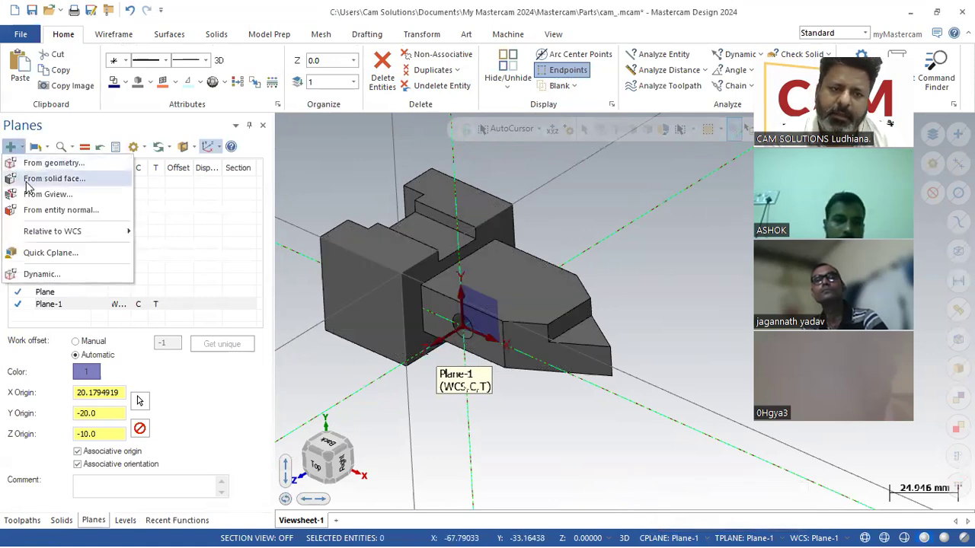
click(28, 184)
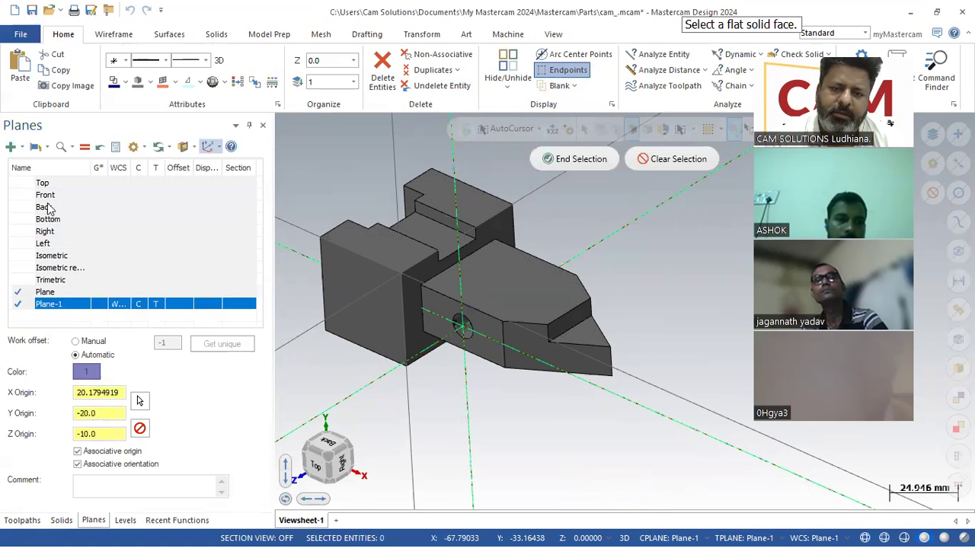
click(346, 289)
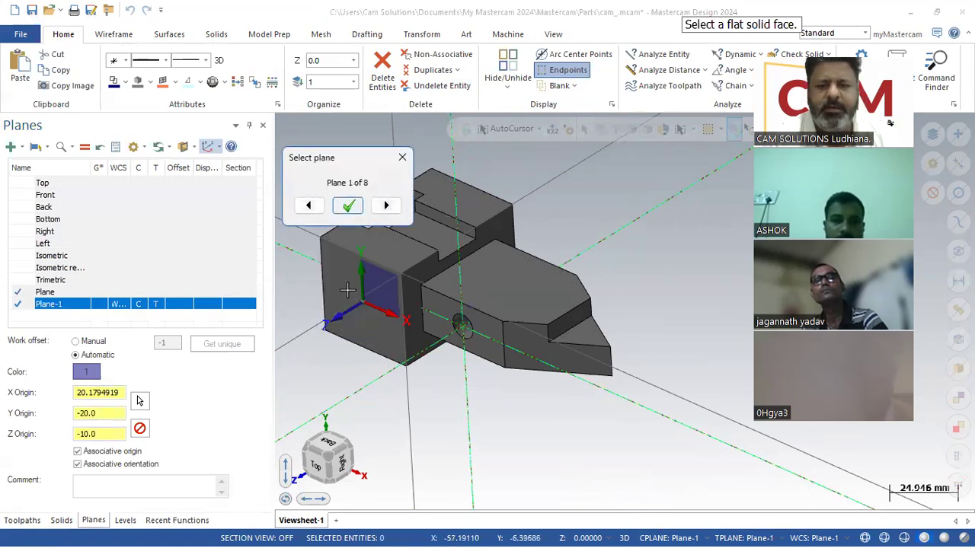
click(386, 206)
click(386, 205)
click(386, 205)
click(386, 205)
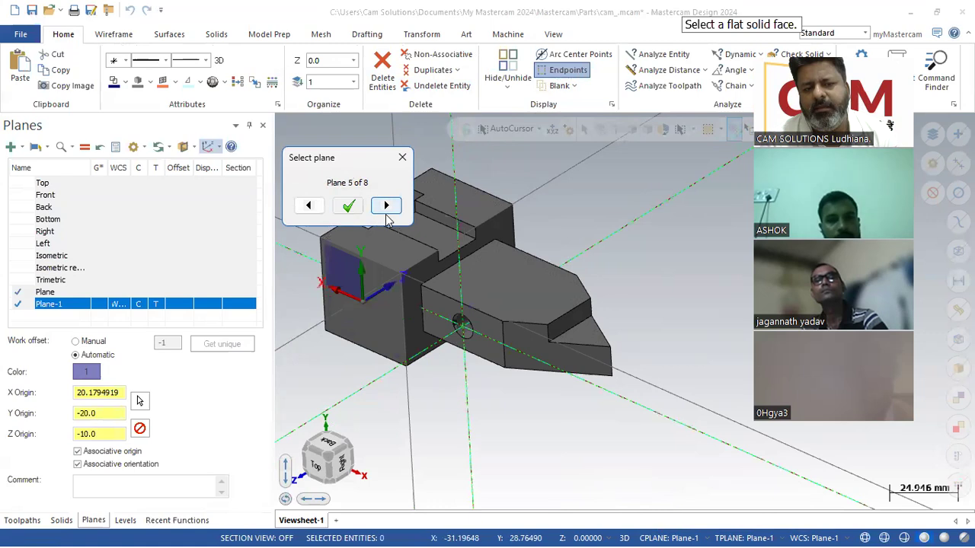
click(386, 206)
click(386, 206)
click(386, 206)
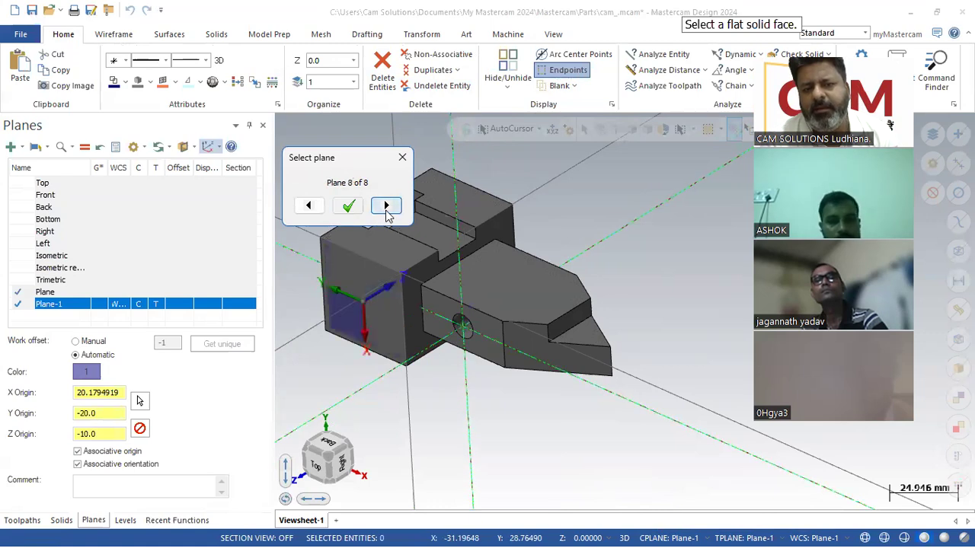
- Create a new plane on the large side face of the wide block, using plane orientation 1 of 8
click(386, 206)
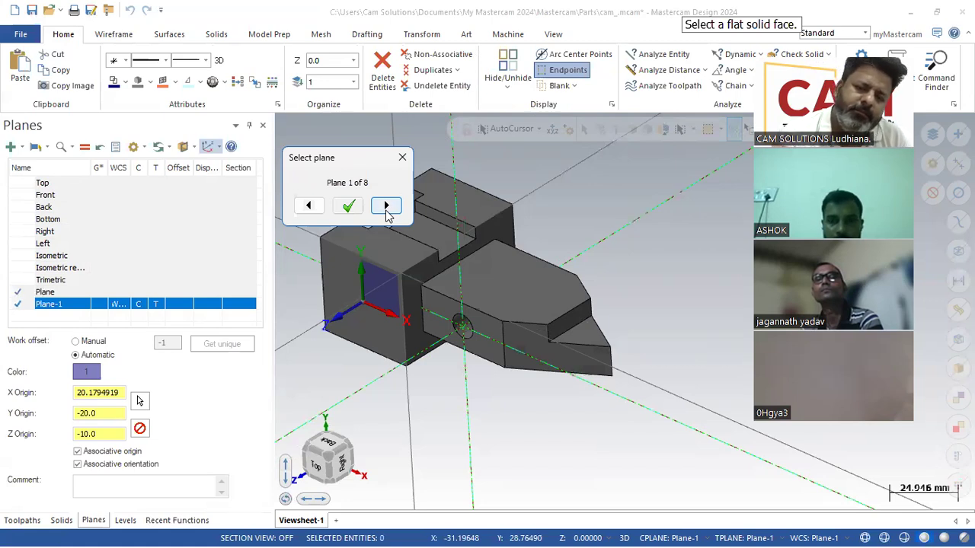
click(348, 206)
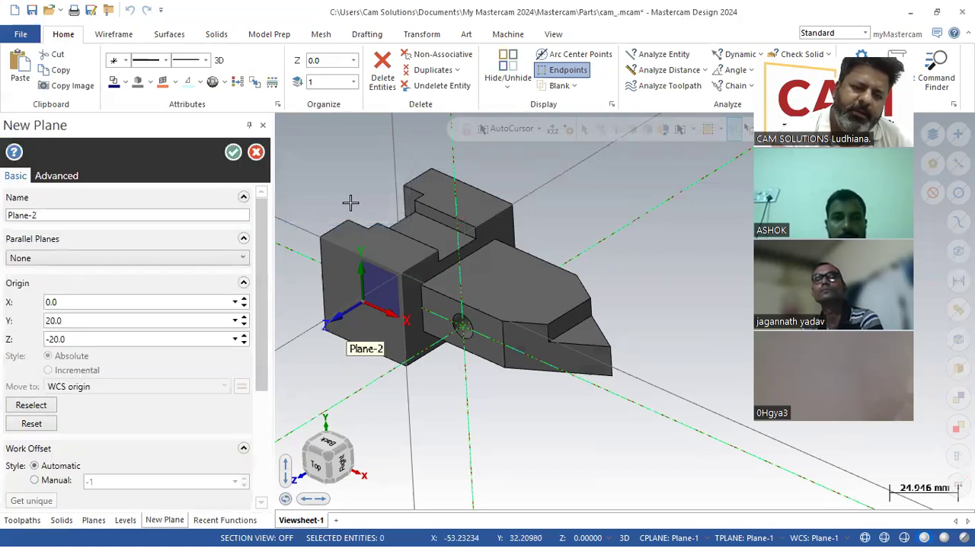
click(233, 152)
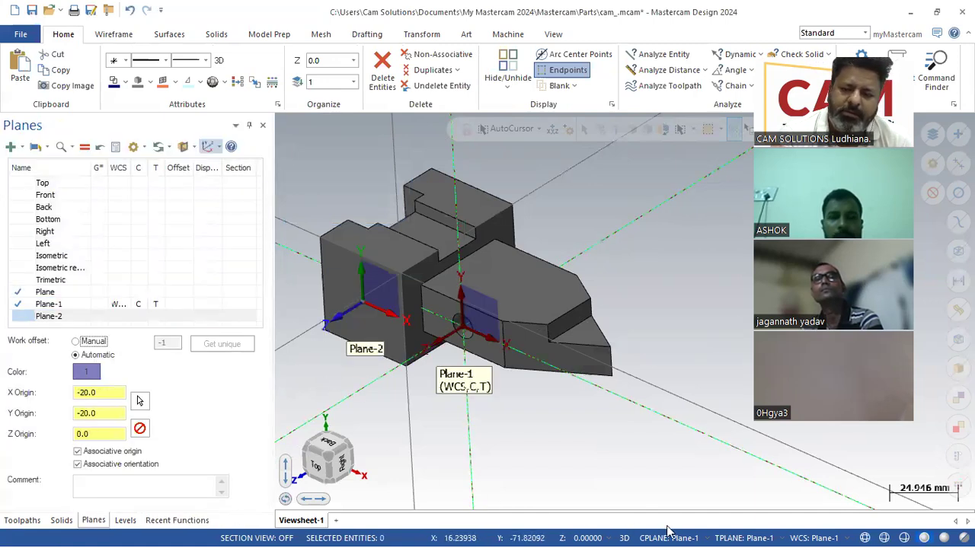
- Set the construction plane, tool plane and WCS to Plane-2
mouse_move(723, 531)
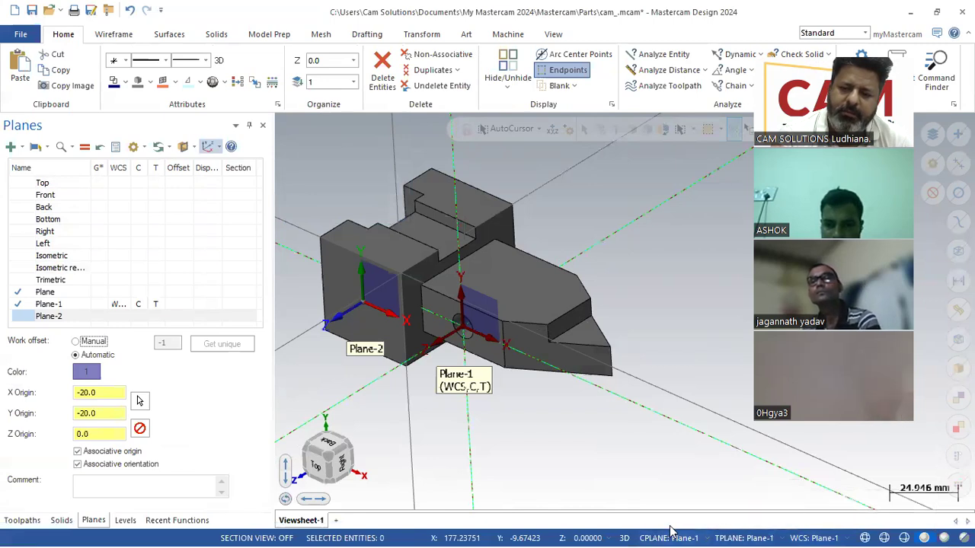
click(669, 537)
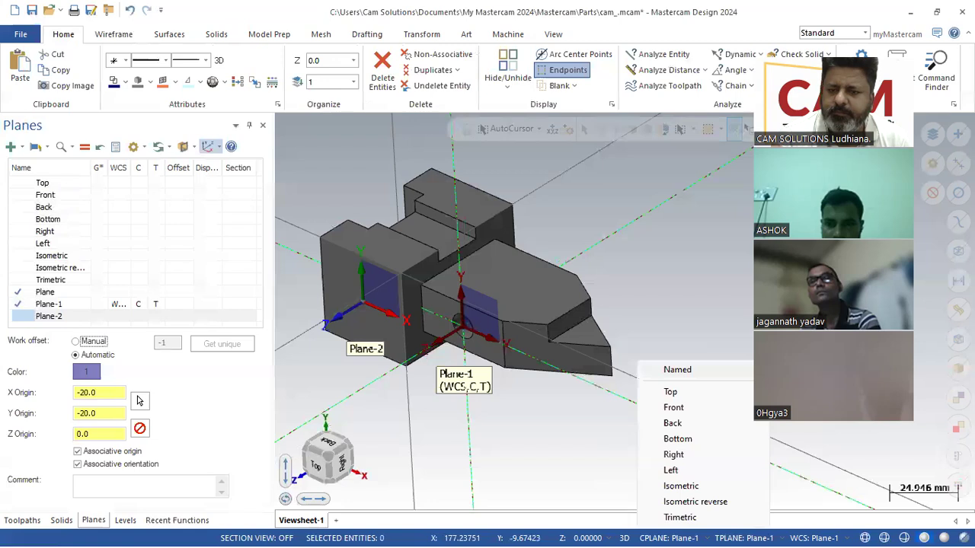
click(792, 402)
click(804, 532)
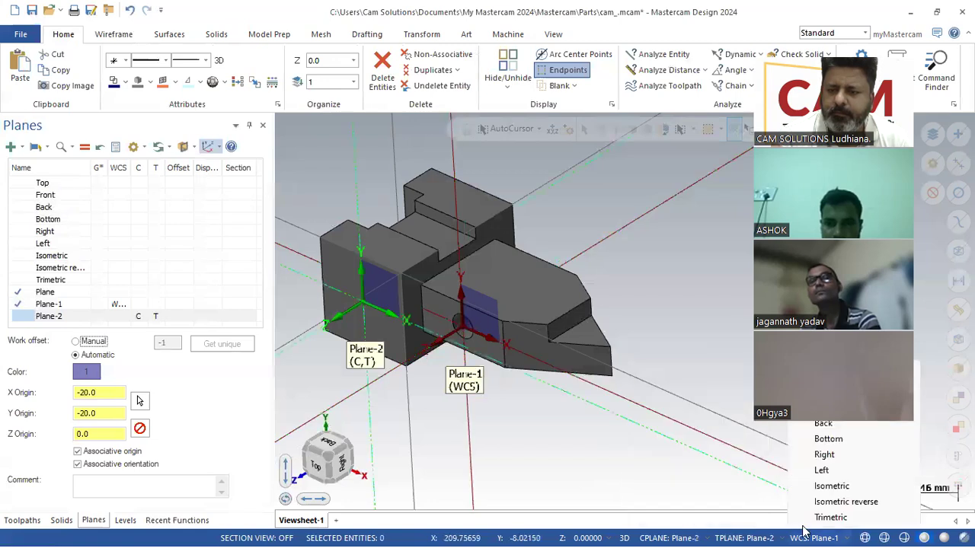
mouse_move(829, 370)
click(732, 400)
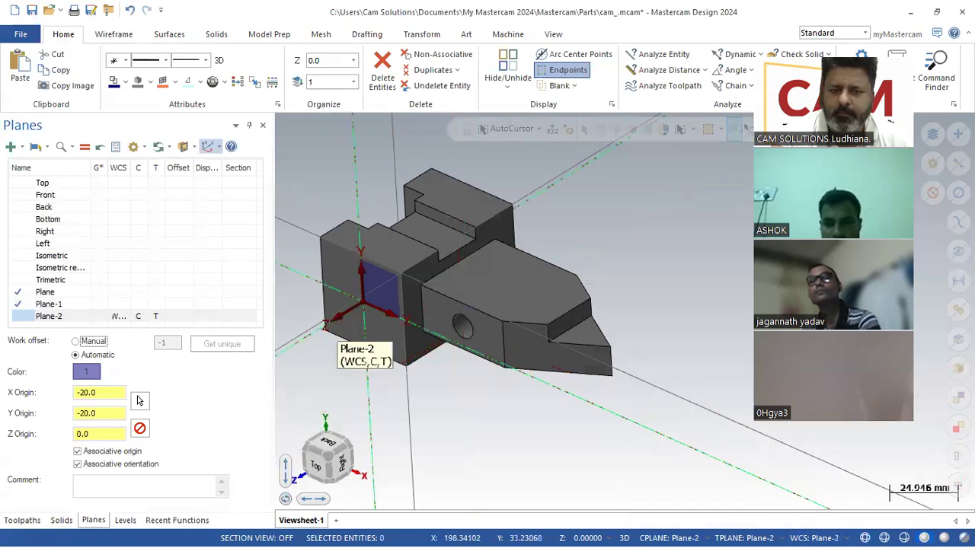
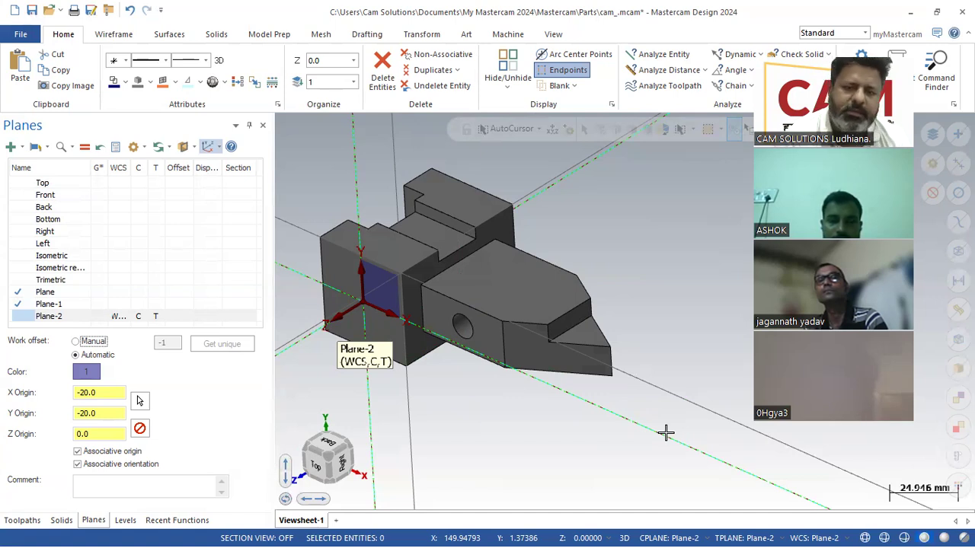
- Set the construction plane, tool plane and WCS back to Top
scroll(546, 424, down, 2)
scroll(538, 423, up, 1)
middle_drag(538, 423, 532, 431)
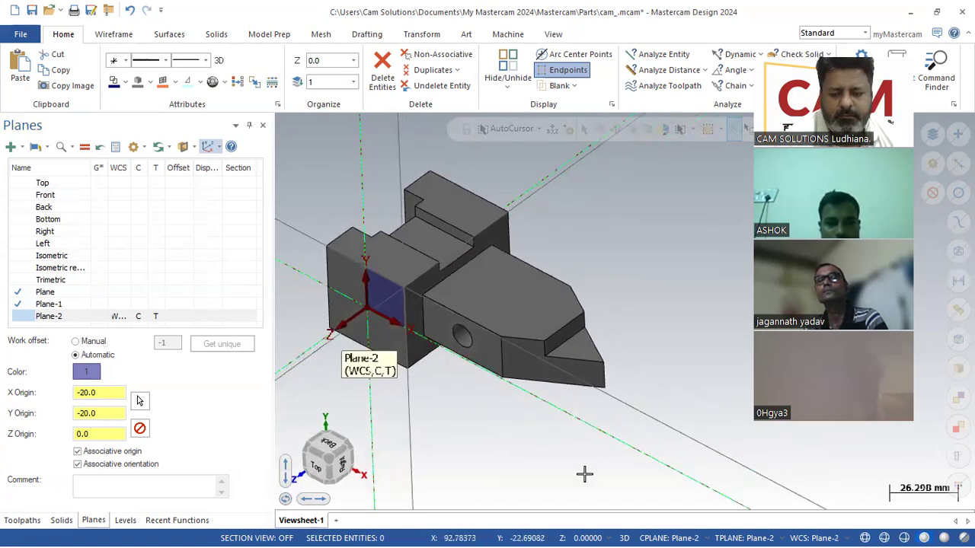
click(673, 538)
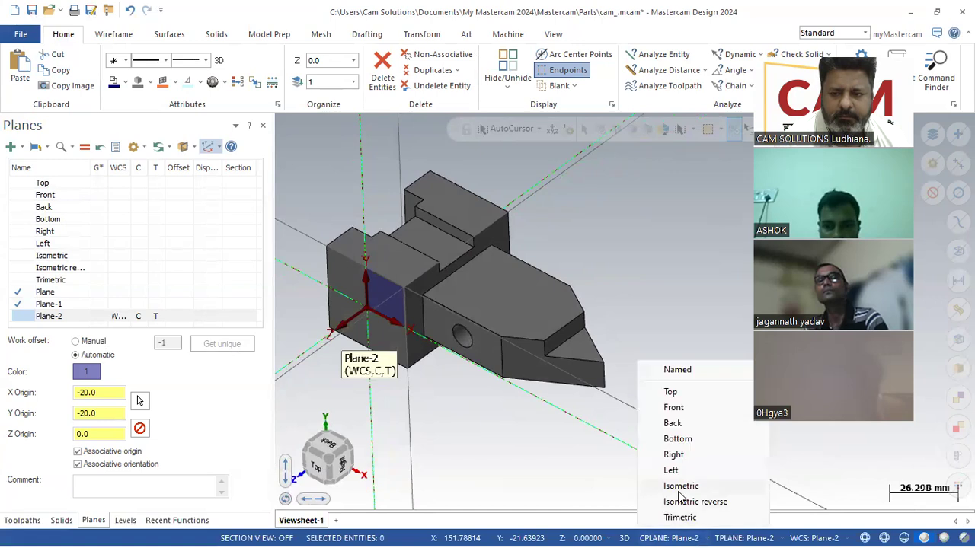
click(683, 393)
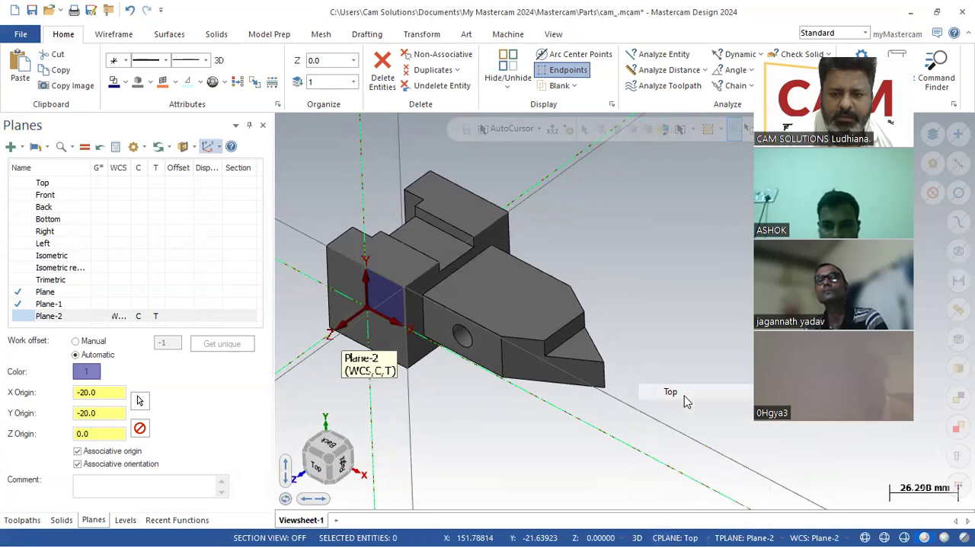
click(814, 537)
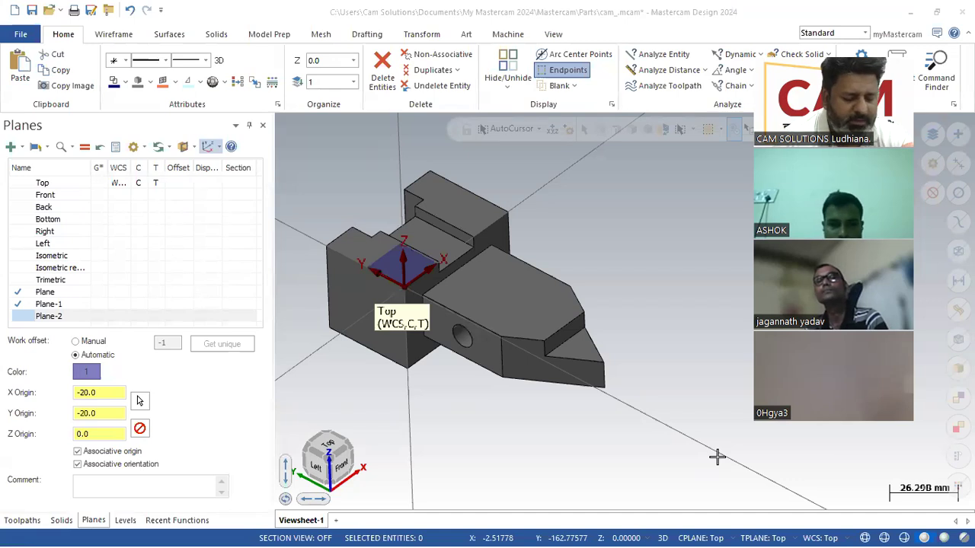
- Switch to the PDF part drawing, compare its dimensions with the solid model and minimize it
key(alt+Tab)
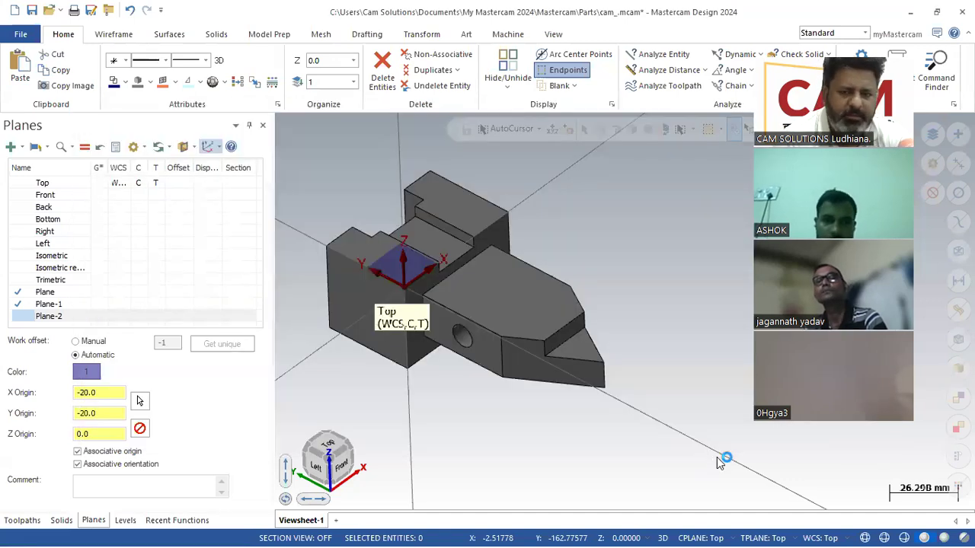
key(alt+Tab)
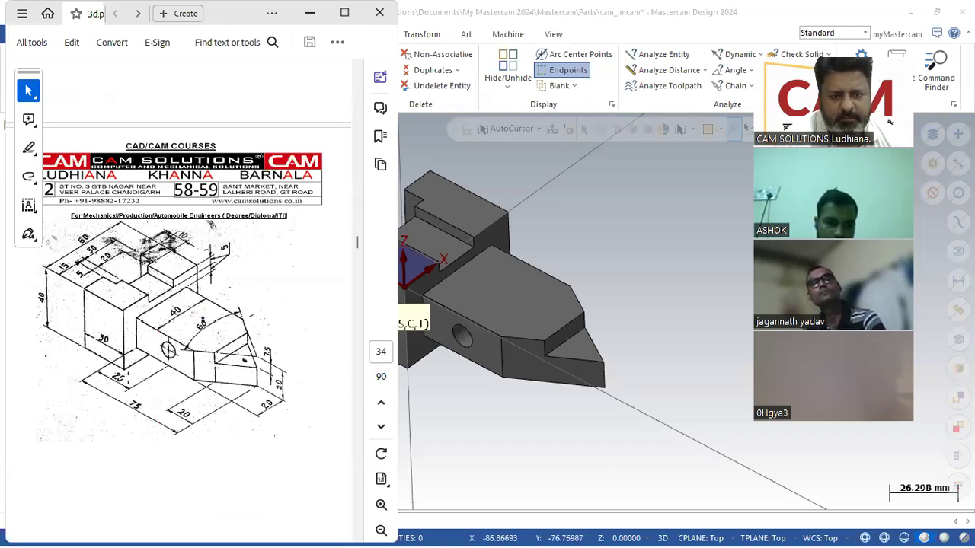
scroll(618, 342, up, 2)
scroll(343, 369, up, 1)
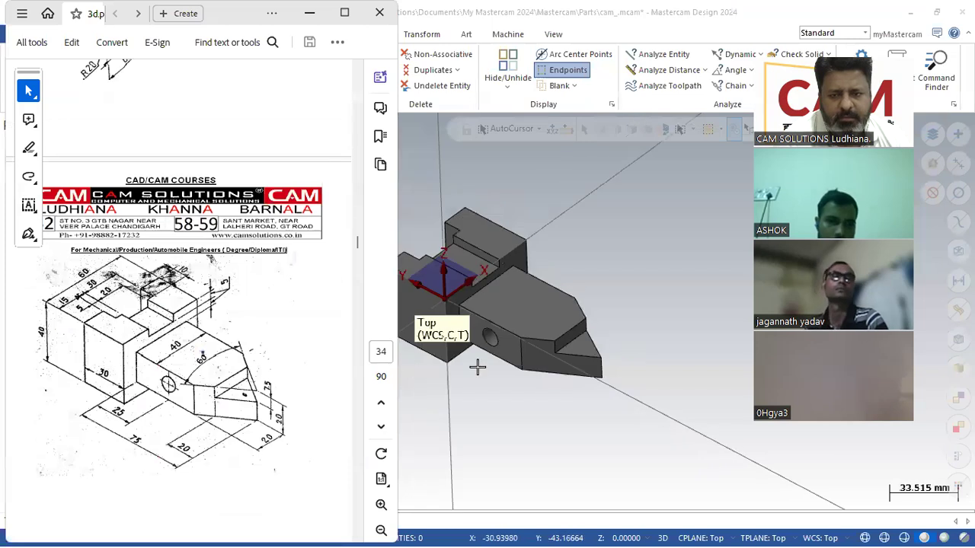
scroll(605, 369, up, 2)
scroll(605, 369, down, 4)
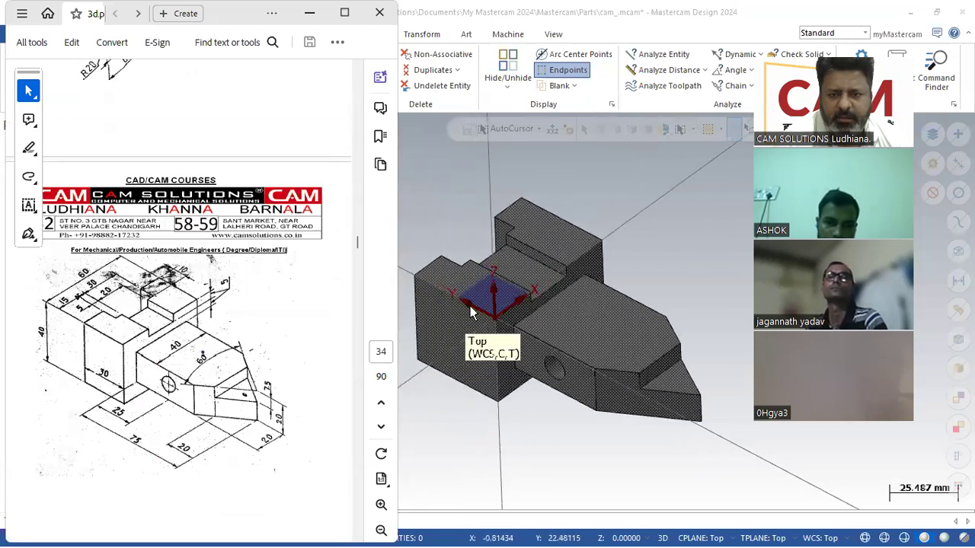
click(309, 13)
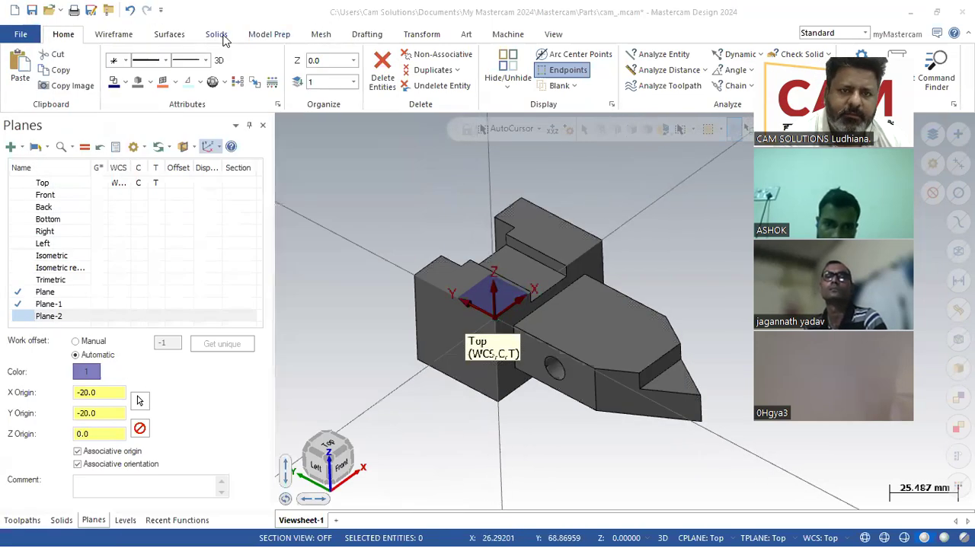
- Try a vertical linear dimension from the midpoint of the wide block's vertical edge to the hole's centre, and delete it
click(367, 33)
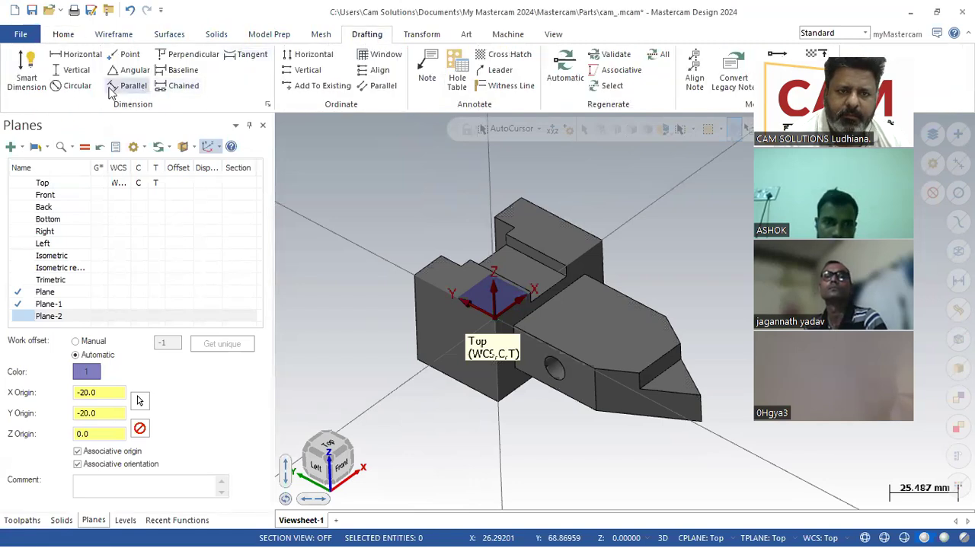
click(82, 61)
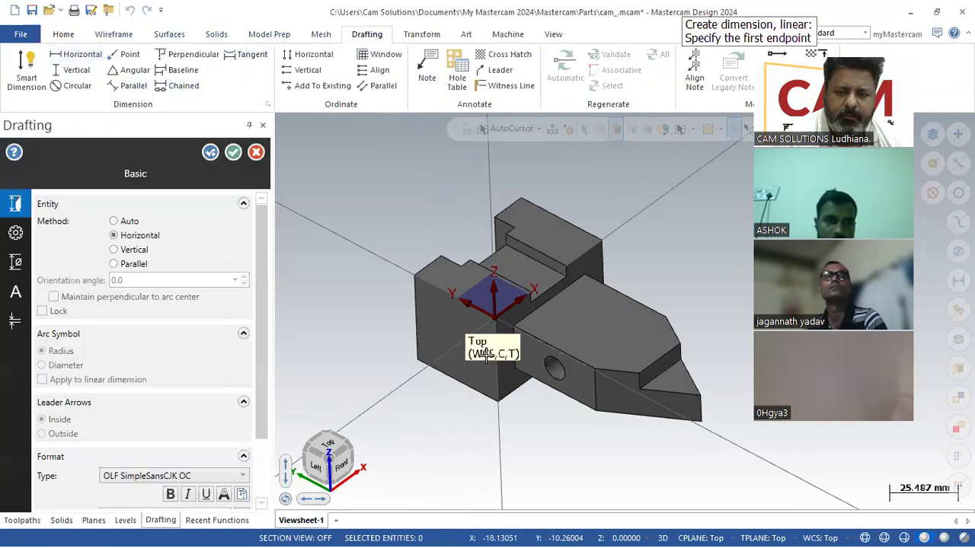
click(498, 367)
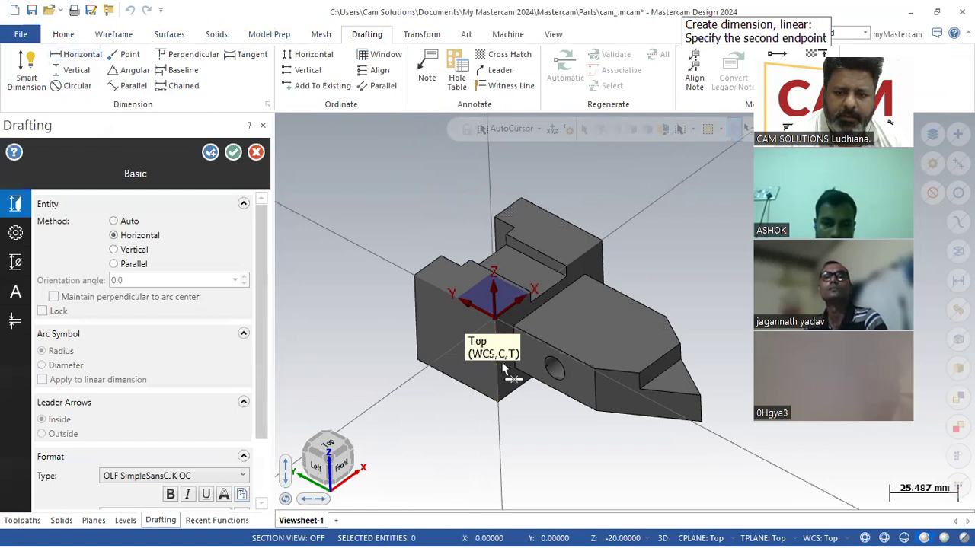
click(559, 372)
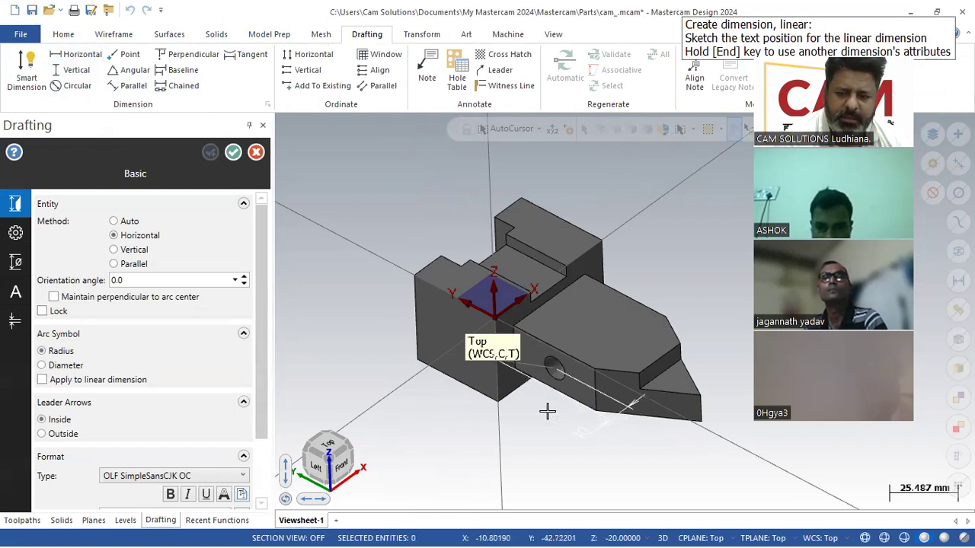
click(133, 251)
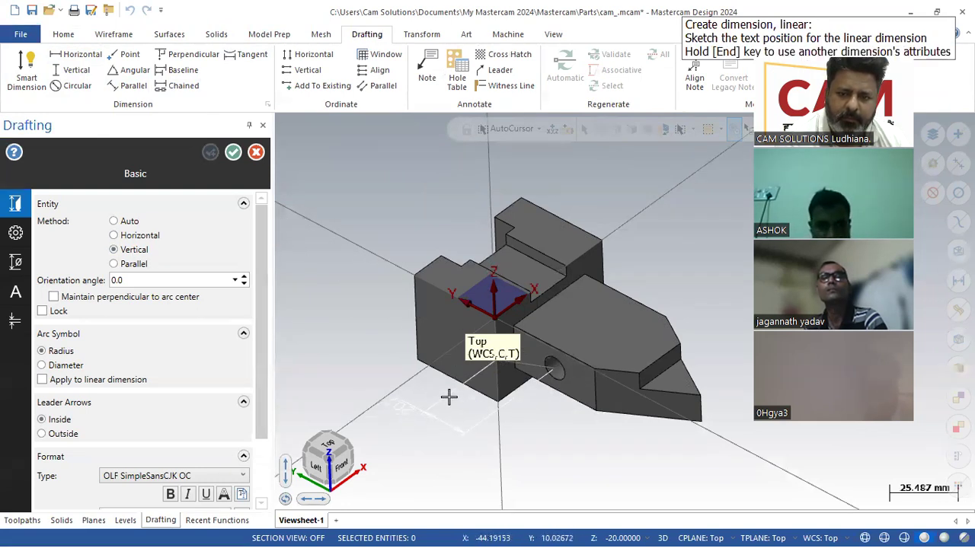
click(490, 450)
mouse_move(446, 453)
middle_down()
mouse_move(437, 446)
mouse_move(440, 465)
mouse_move(438, 420)
mouse_move(331, 326)
middle_up()
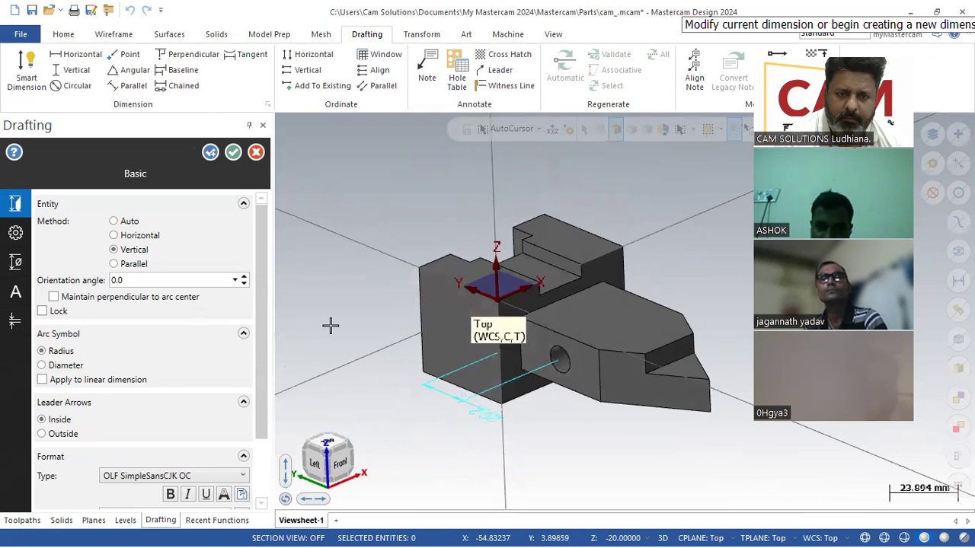
click(256, 154)
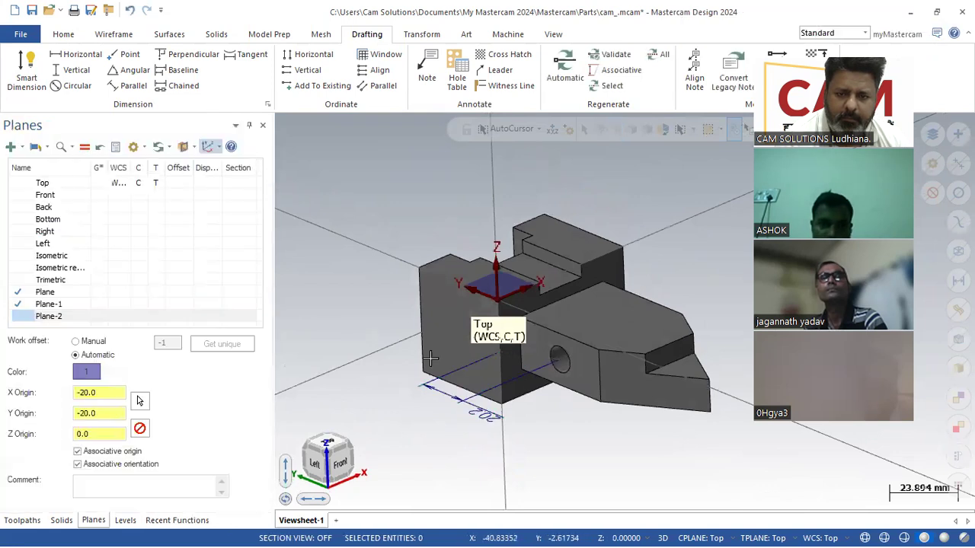
click(448, 401)
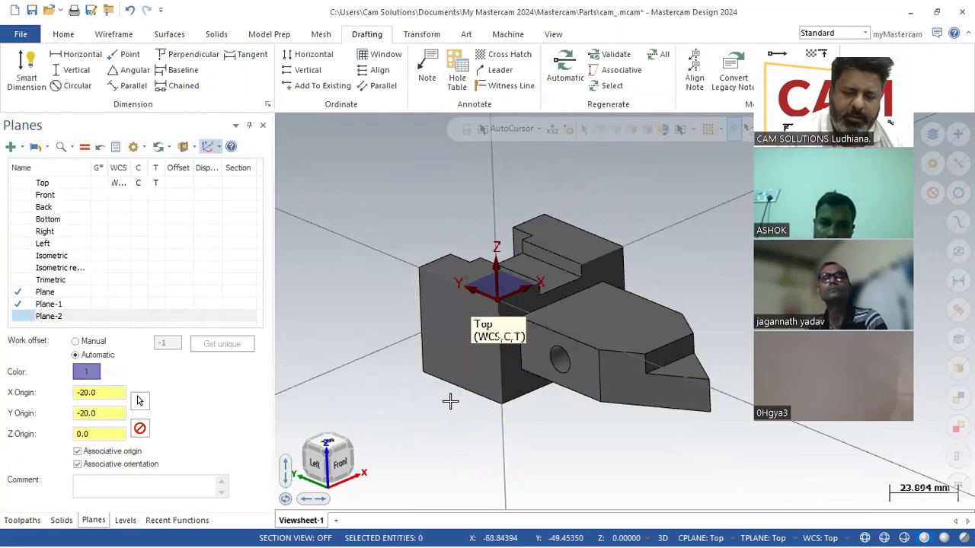
- Add a vertical linear dimension from the midpoint of the narrow arm's rear vertical edge to the hole's centre, placing the text beside the wide block
scroll(571, 404, up, 5)
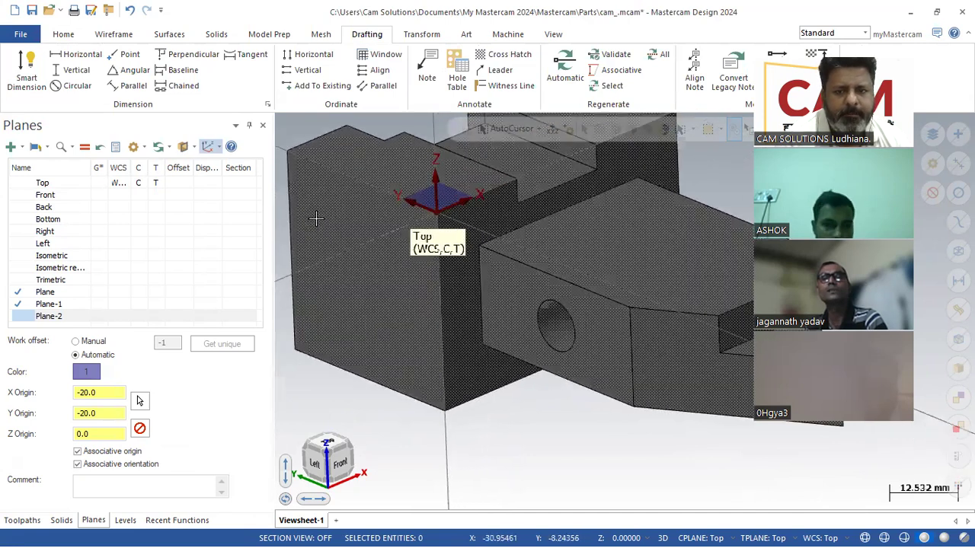
click(73, 70)
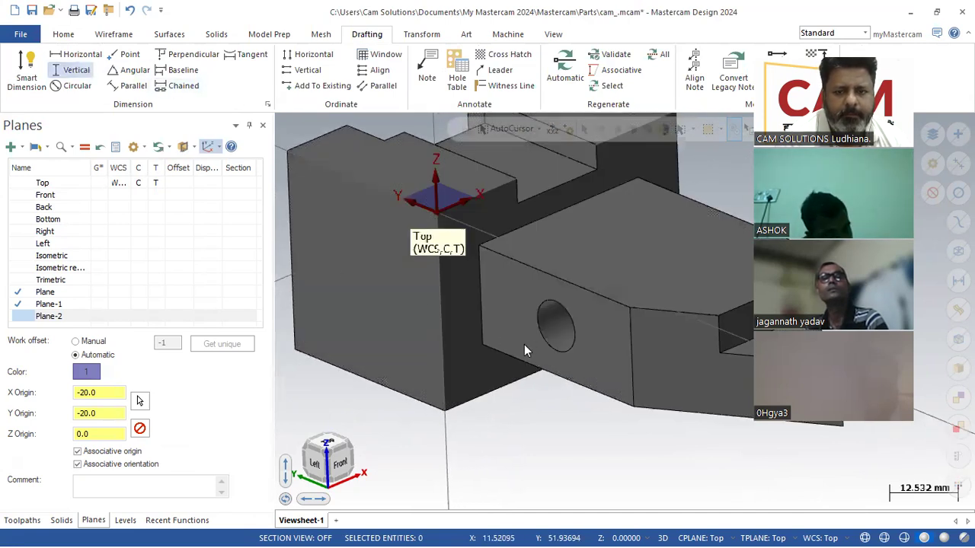
click(478, 309)
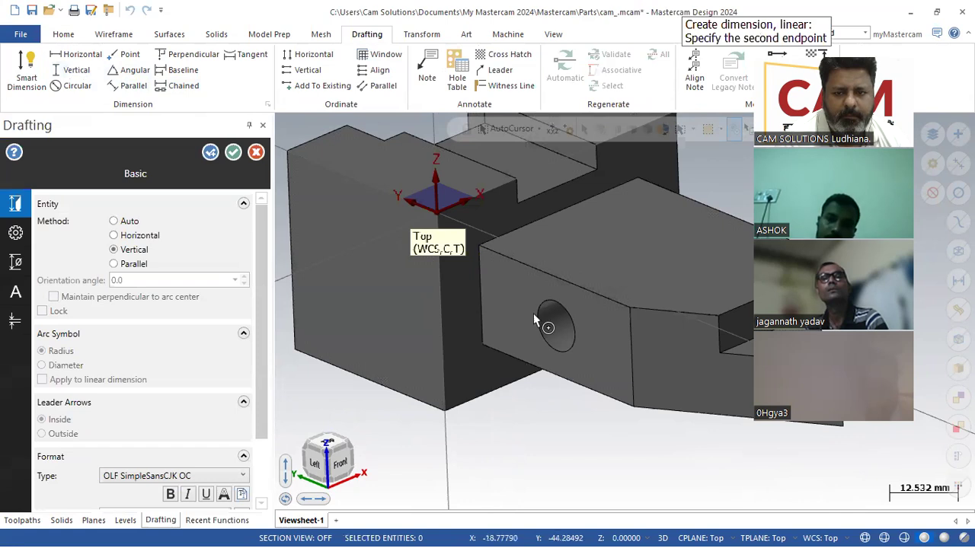
click(576, 335)
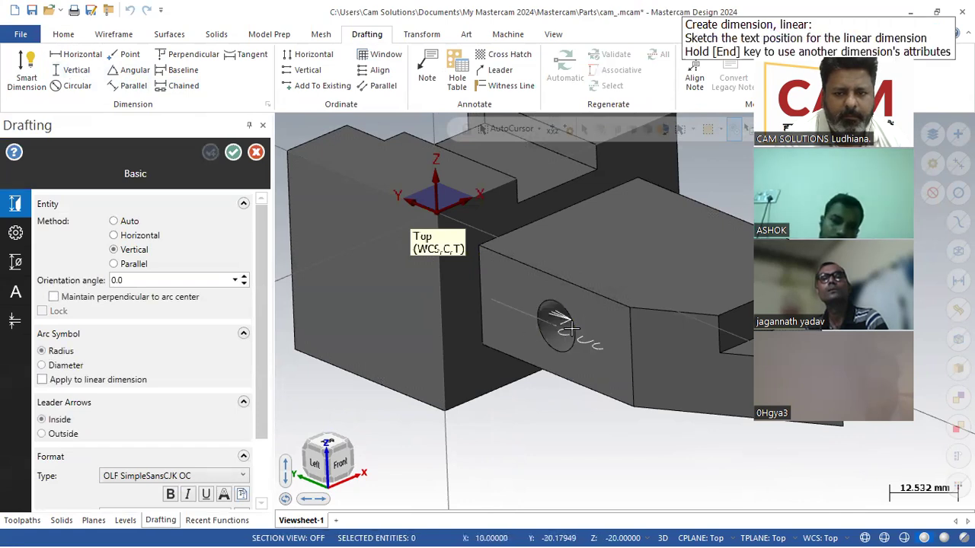
click(365, 353)
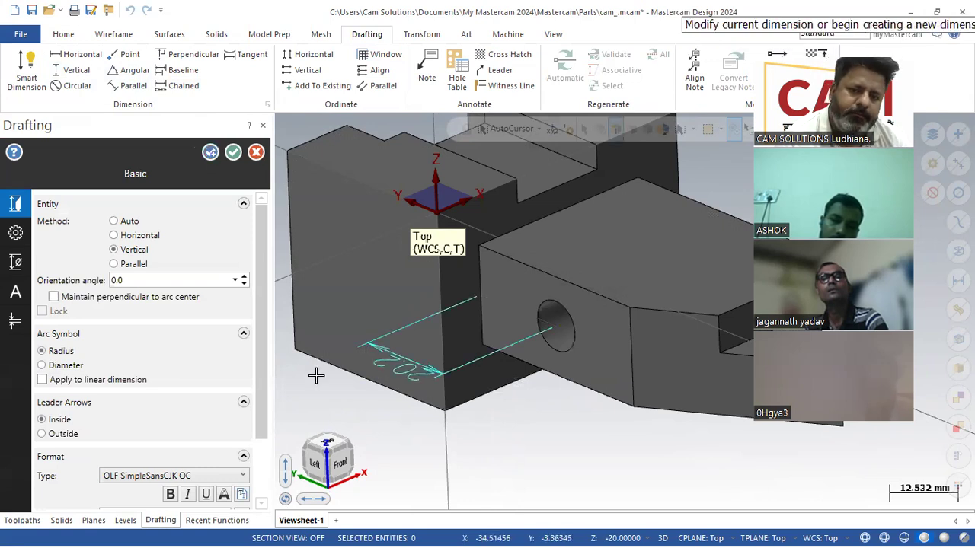
click(233, 153)
scroll(548, 398, down, 3)
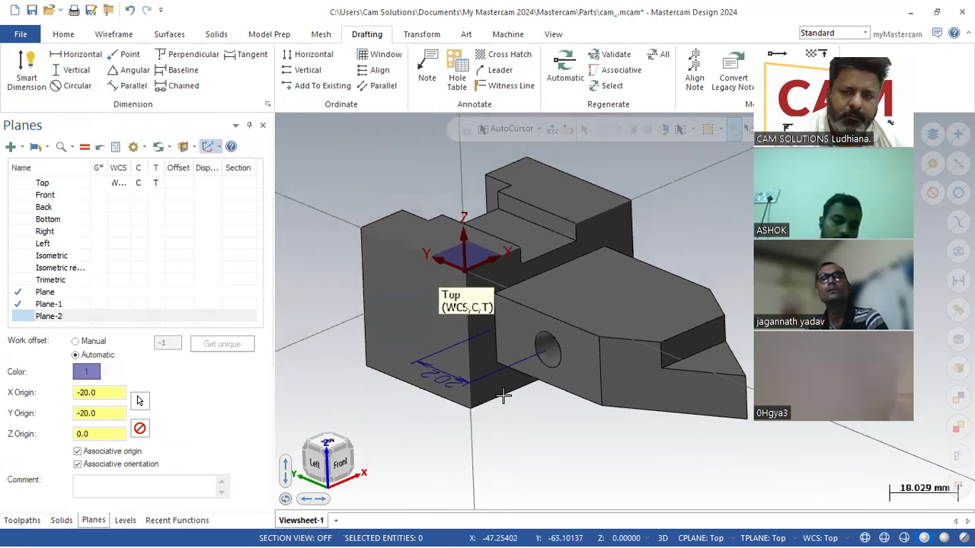
scroll(361, 322, up, 1)
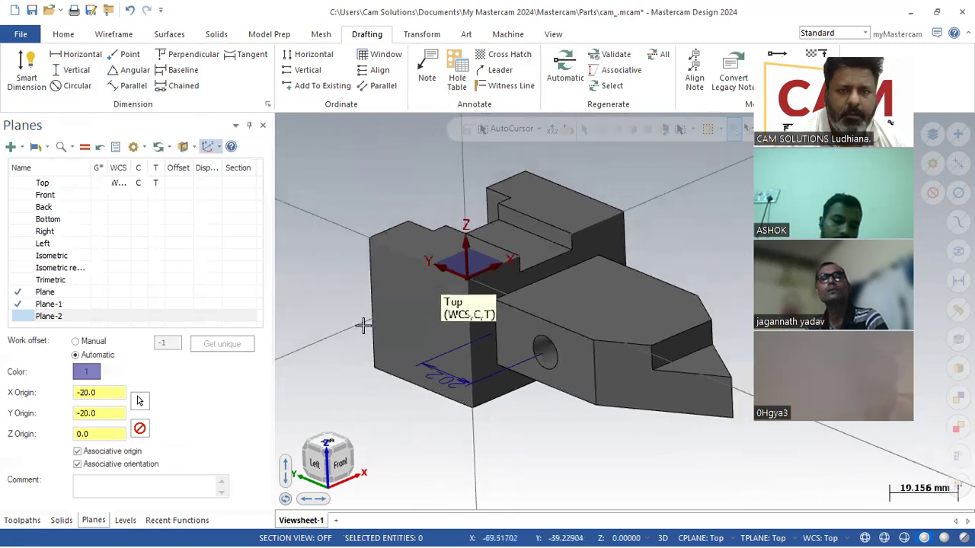
- Add a horizontal linear dimension between the ends of the narrow arm's rear top edge, placing the text on the arm's top face
click(76, 54)
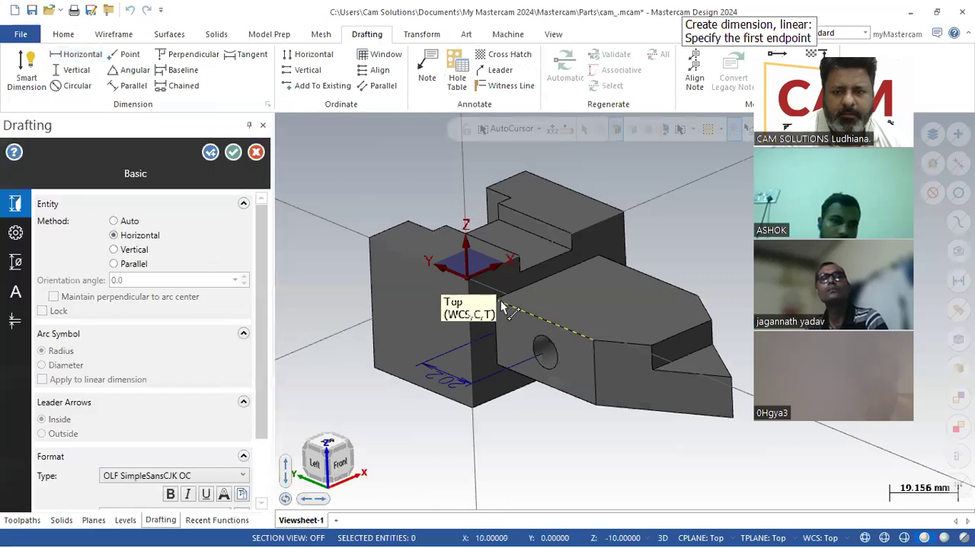
scroll(647, 274, down, 1)
scroll(533, 304, up, 3)
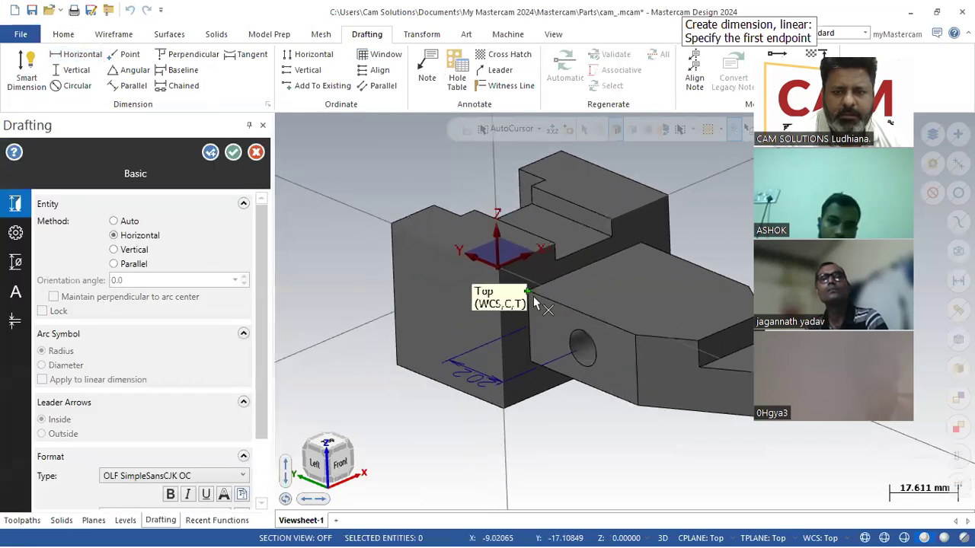
click(527, 291)
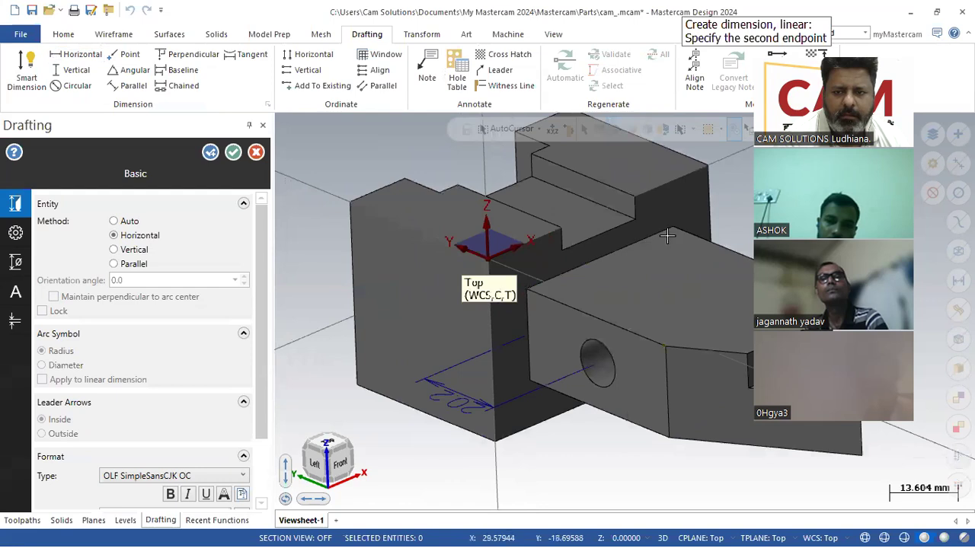
click(675, 229)
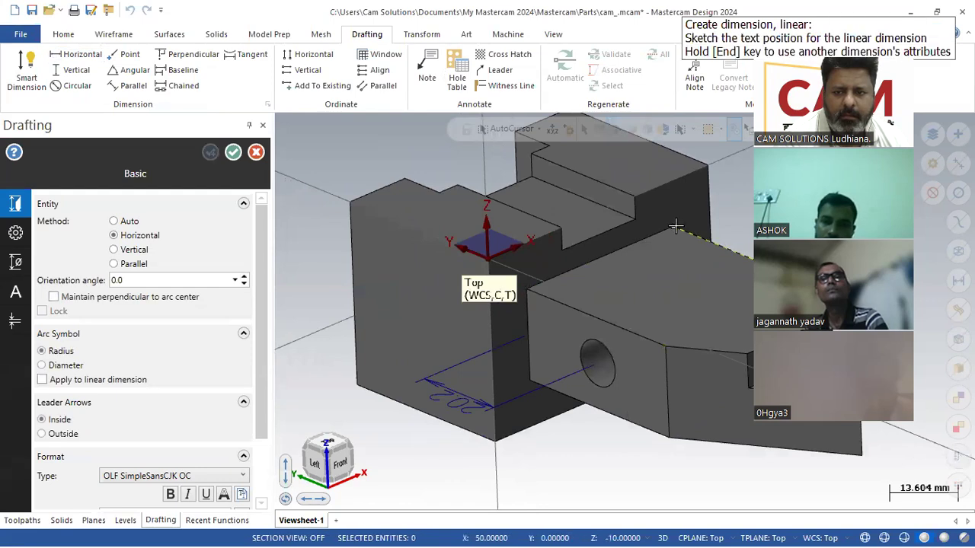
click(648, 275)
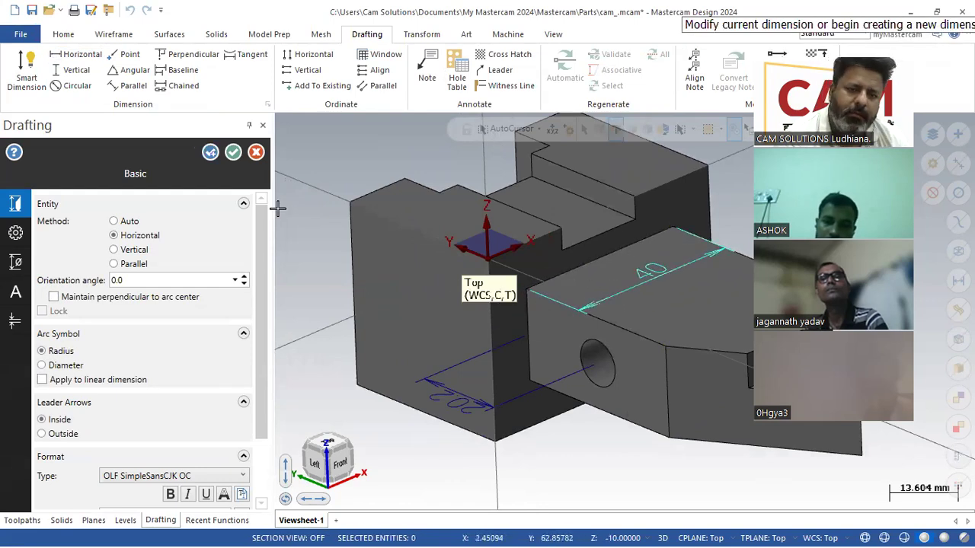
click(234, 153)
- Switch the construction and tool planes to Front and add a vertical dimension from the wide block's top corner to its ledge, with the text outside
scroll(491, 305, down, 3)
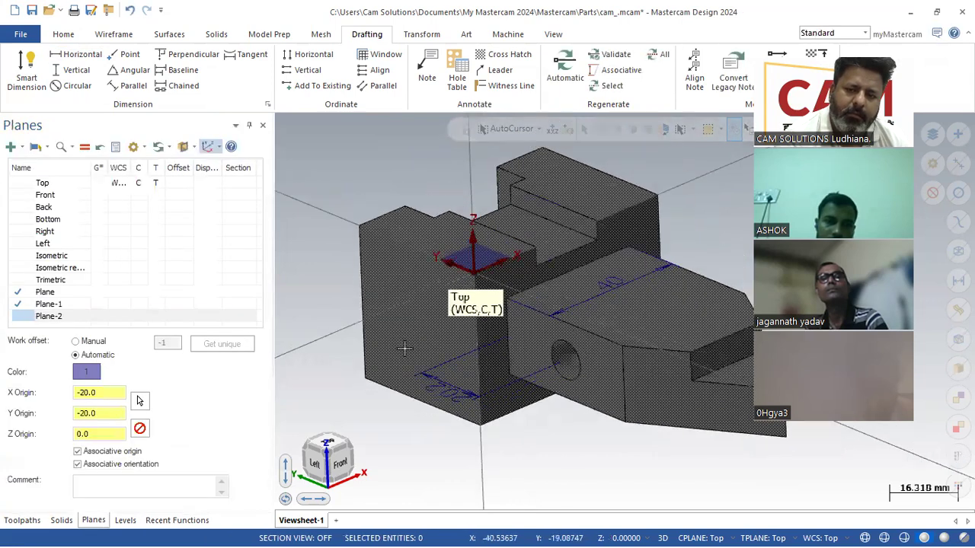
scroll(491, 305, down, 2)
scroll(700, 355, up, 1)
mouse_move(690, 358)
middle_down()
mouse_move(694, 335)
mouse_move(690, 362)
mouse_move(703, 355)
mouse_move(655, 494)
middle_up()
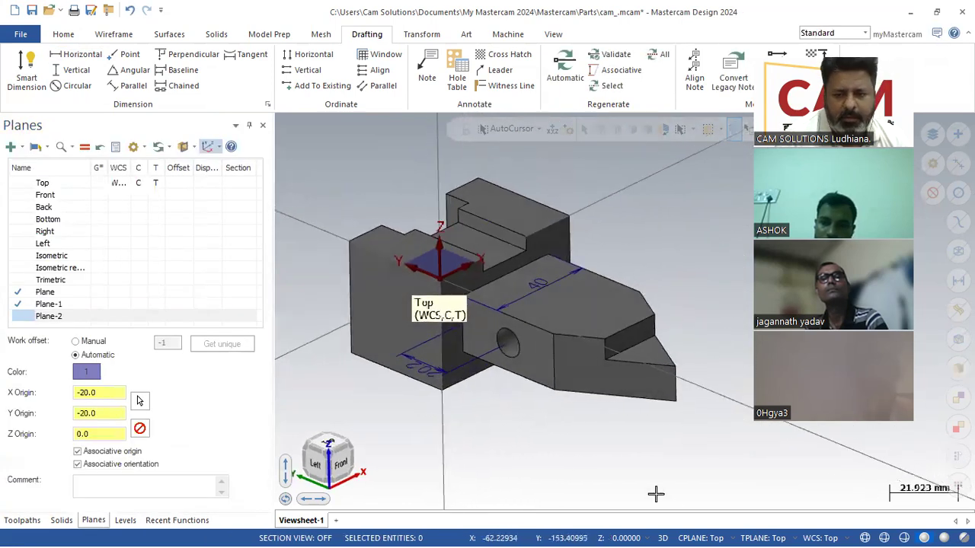
click(690, 528)
click(710, 409)
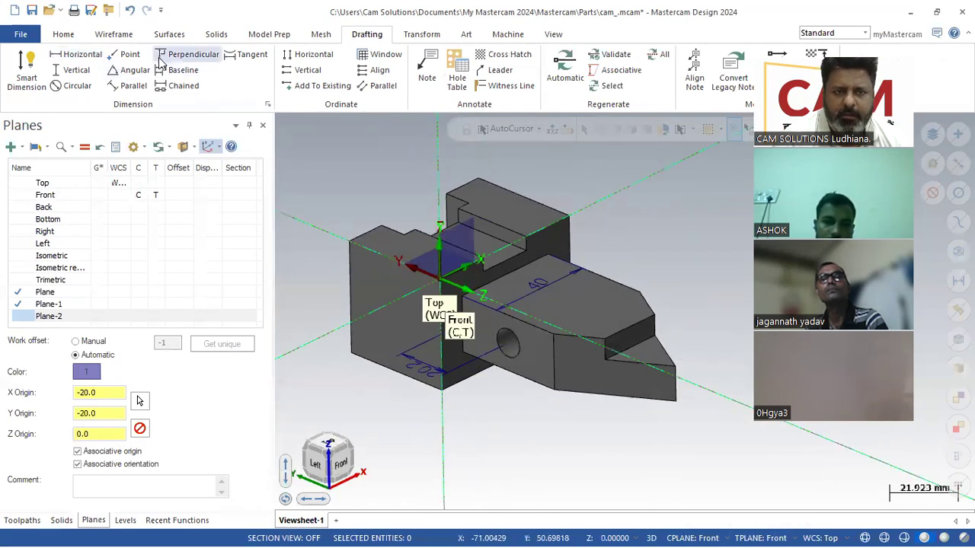
click(76, 70)
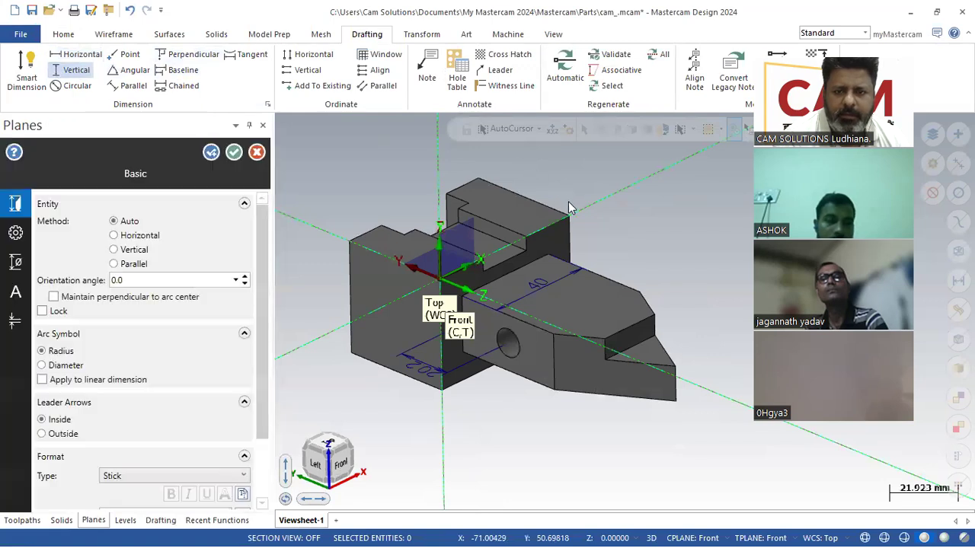
click(569, 218)
click(529, 259)
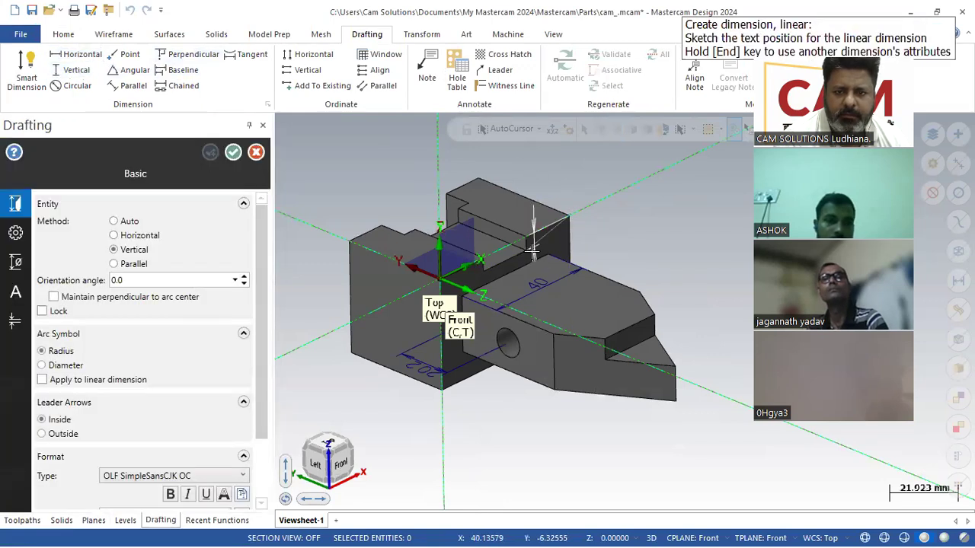
click(602, 178)
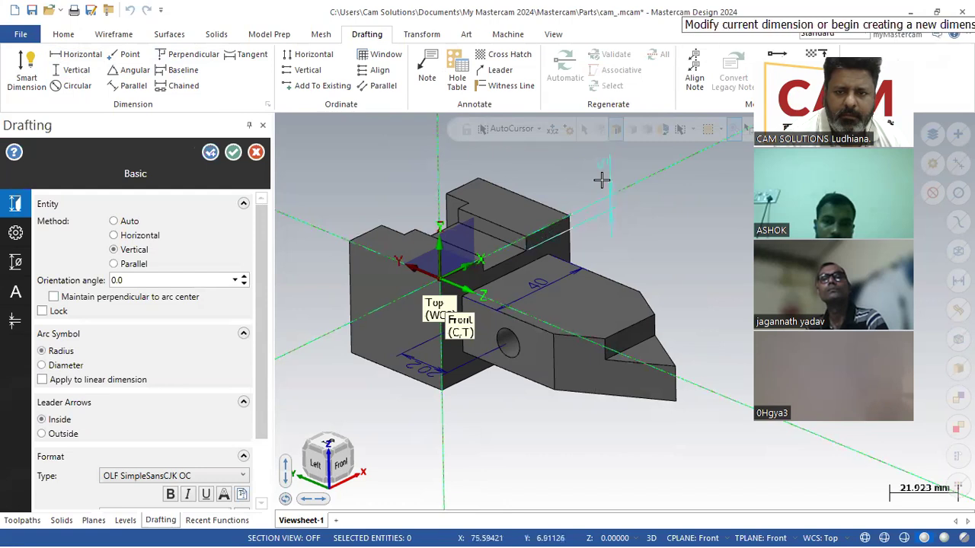
- Add a second vertical dimension from the wide block's top corner to the arm's rear top corner, placed outside the first one
click(572, 220)
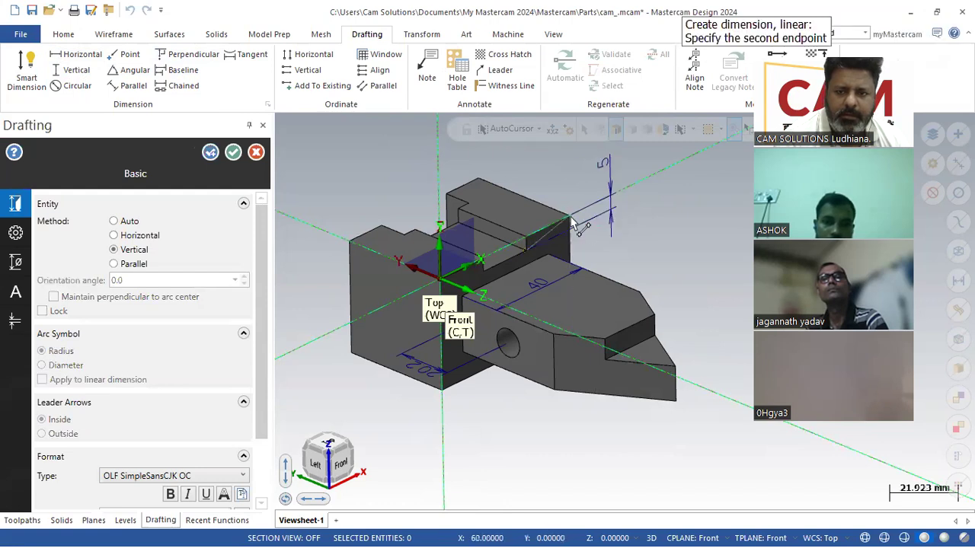
click(550, 261)
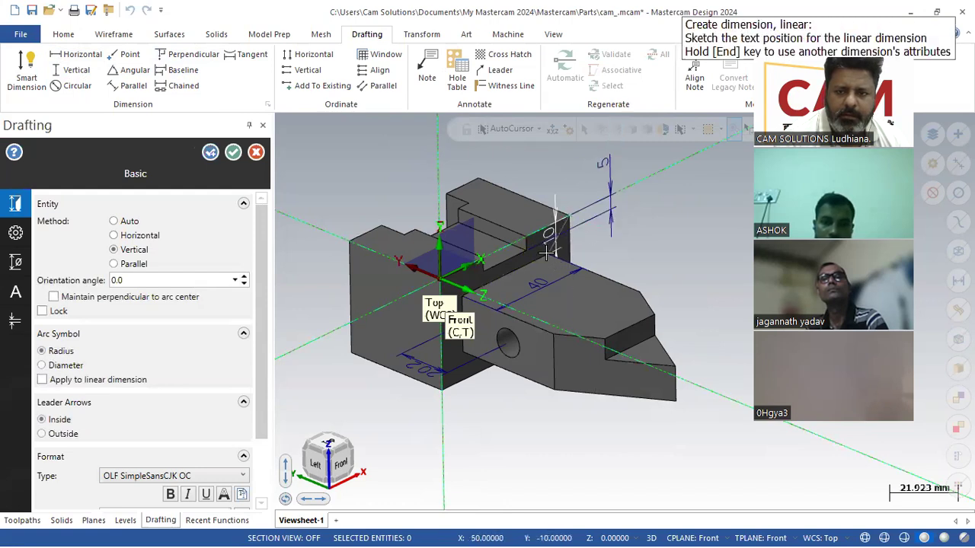
click(634, 239)
click(233, 152)
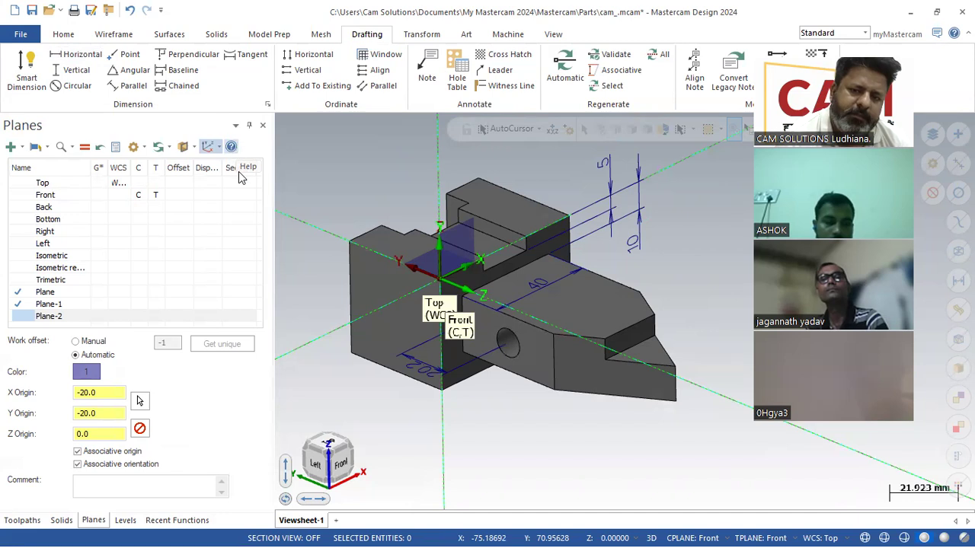
- Check the remaining dimensions on the PDF part drawing and return to the solid model
scroll(480, 262, up, 1)
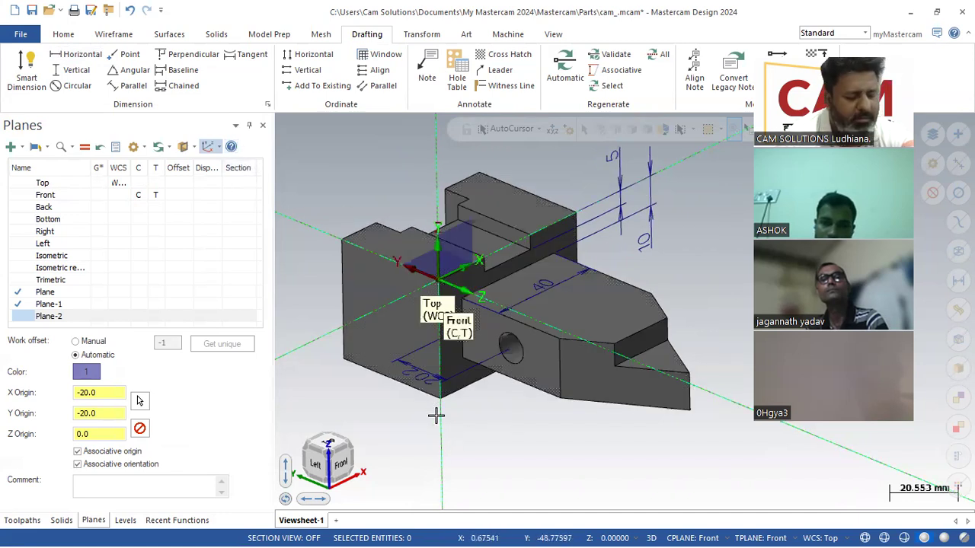
key(alt+Tab)
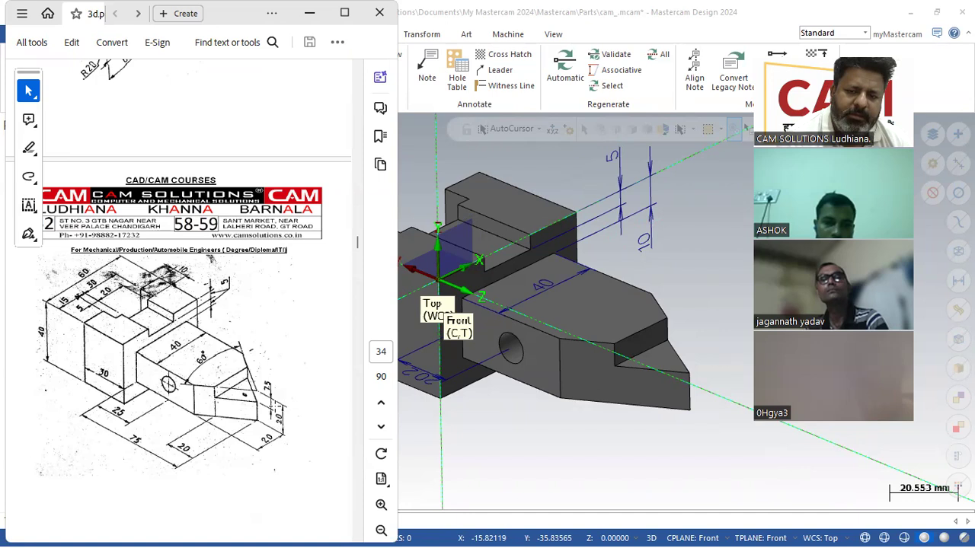
click(559, 477)
- Try the Right plane as the construction and tool plane
click(678, 537)
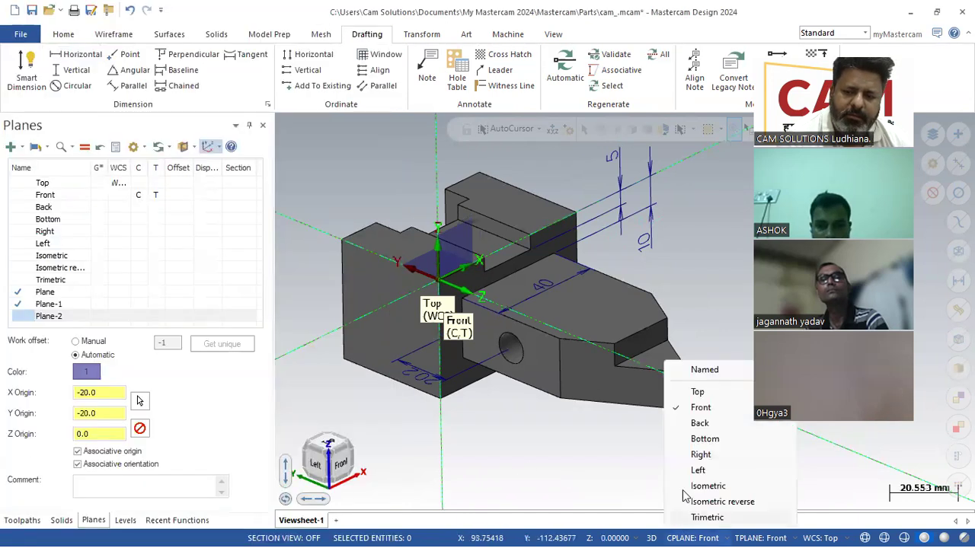
click(700, 455)
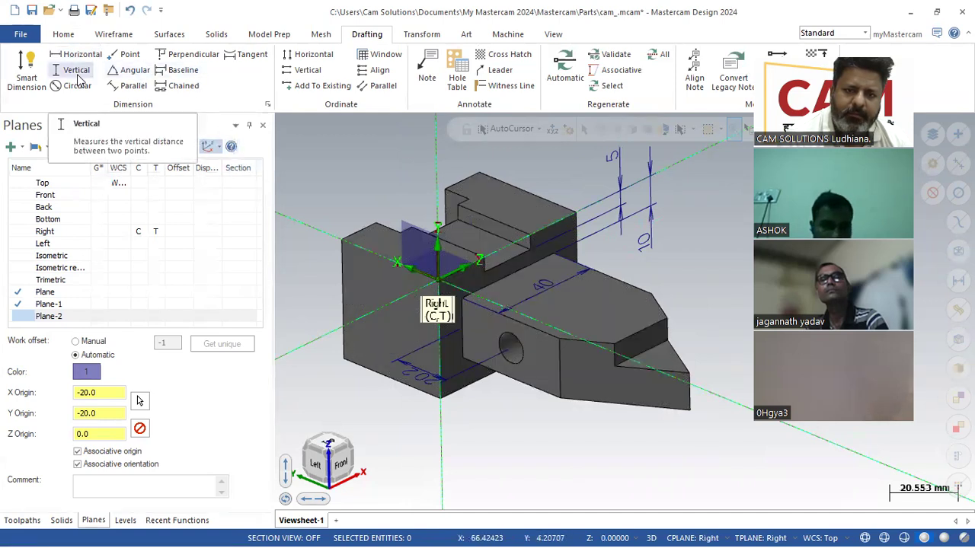
middle_drag(473, 287, 478, 302)
- Switch the construction and tool planes to Left and add a vertical dimension from the nose's lower corner to the midpoint of the arm's top end edge
click(700, 538)
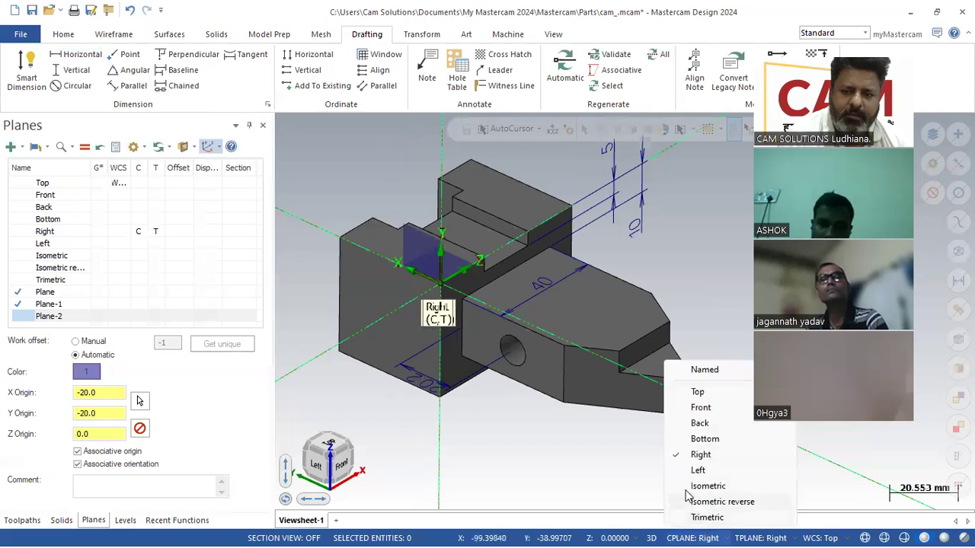
click(698, 471)
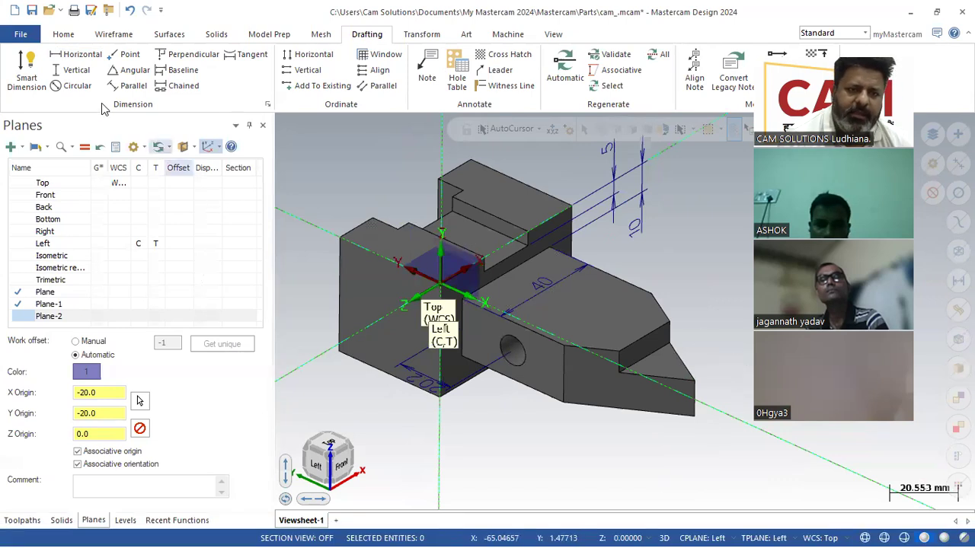
click(73, 70)
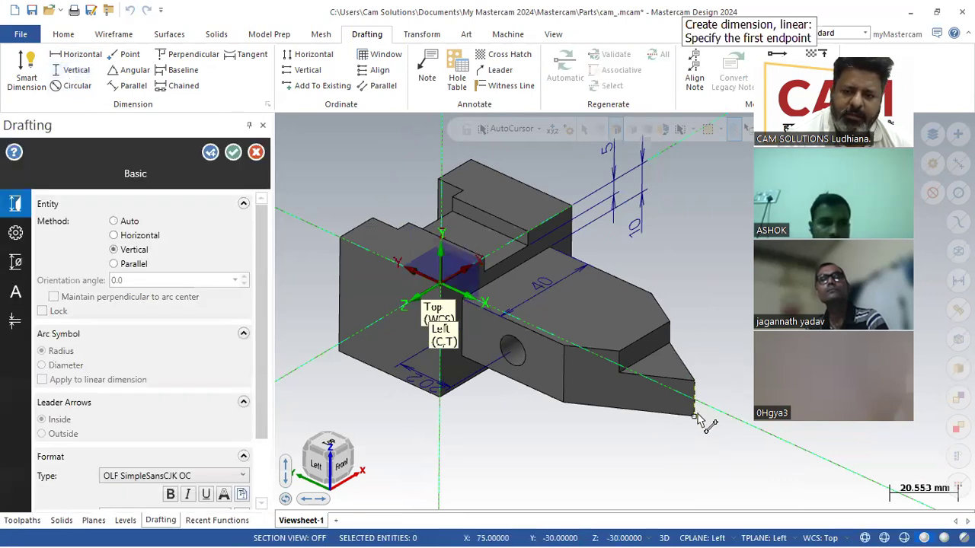
click(694, 420)
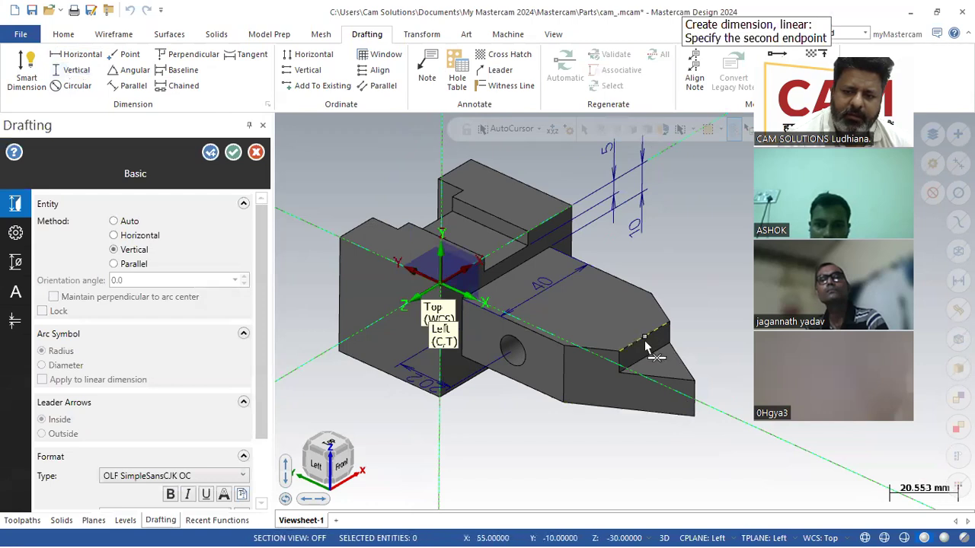
click(696, 381)
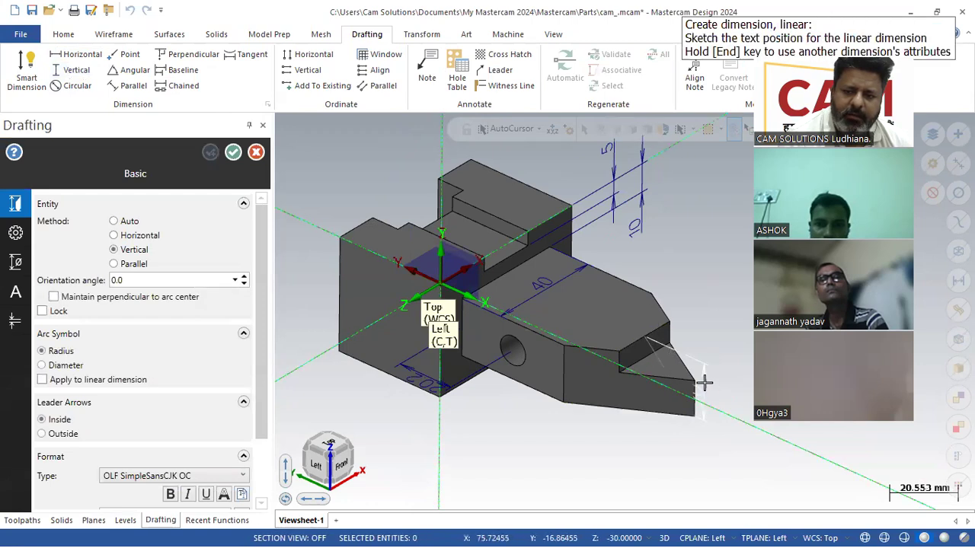
click(721, 471)
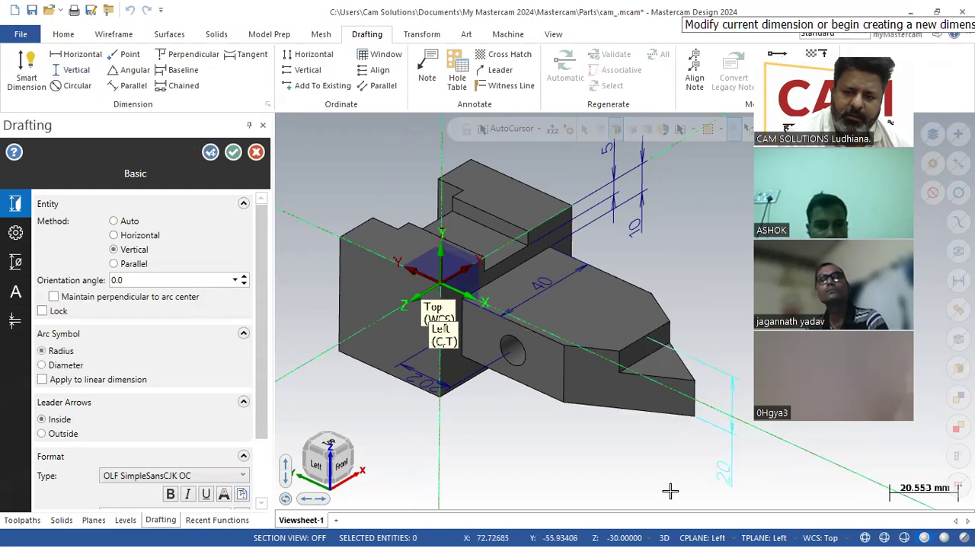
click(210, 153)
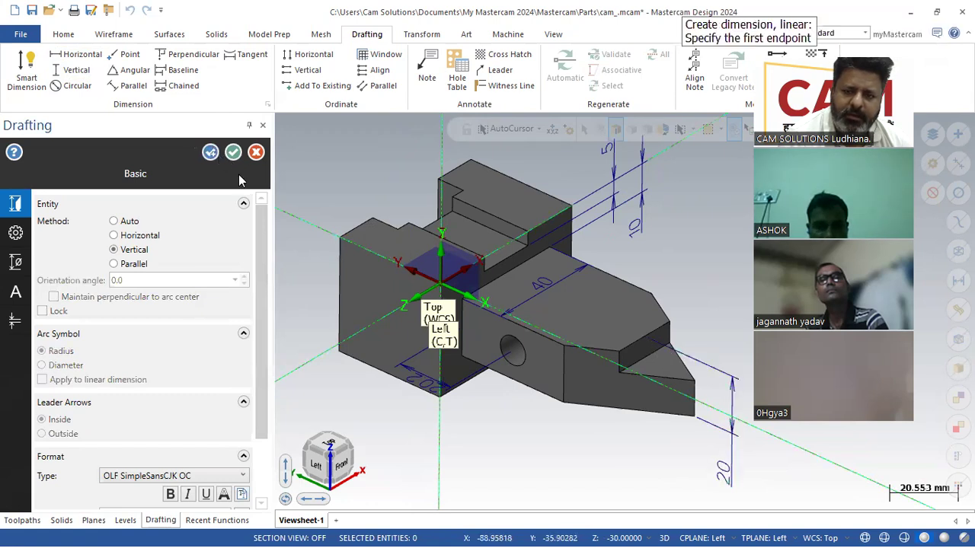
- Add a vertical dimension from the midpoint of the arm's top end edge to the nose's upper corner, placing the text above
click(643, 335)
click(695, 380)
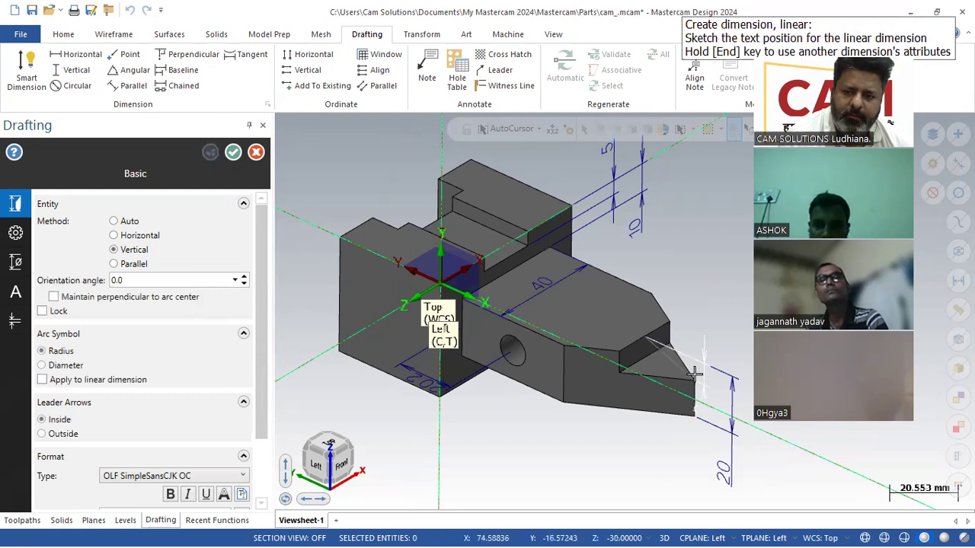
click(701, 336)
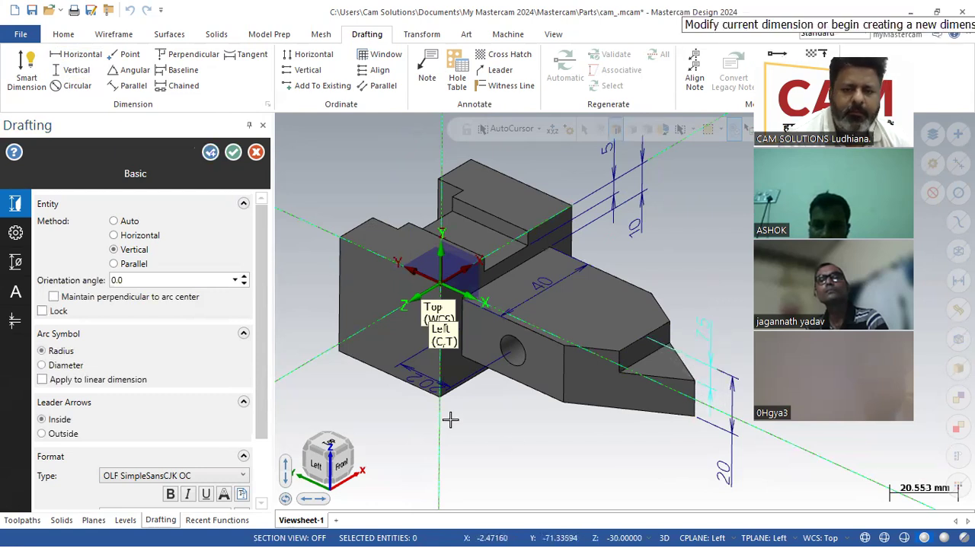
click(233, 153)
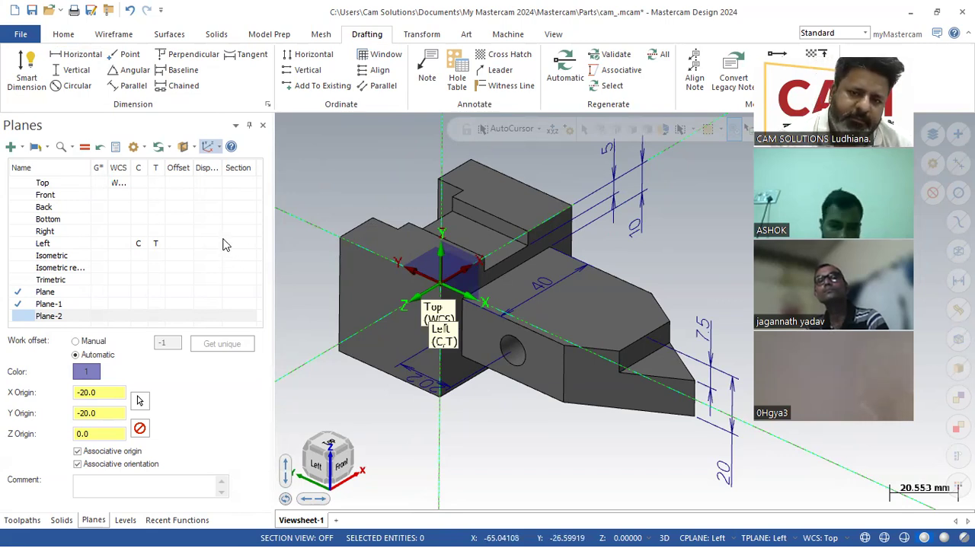
- Set the construction and tool planes back to Top
scroll(475, 335, down, 3)
scroll(472, 263, up, 4)
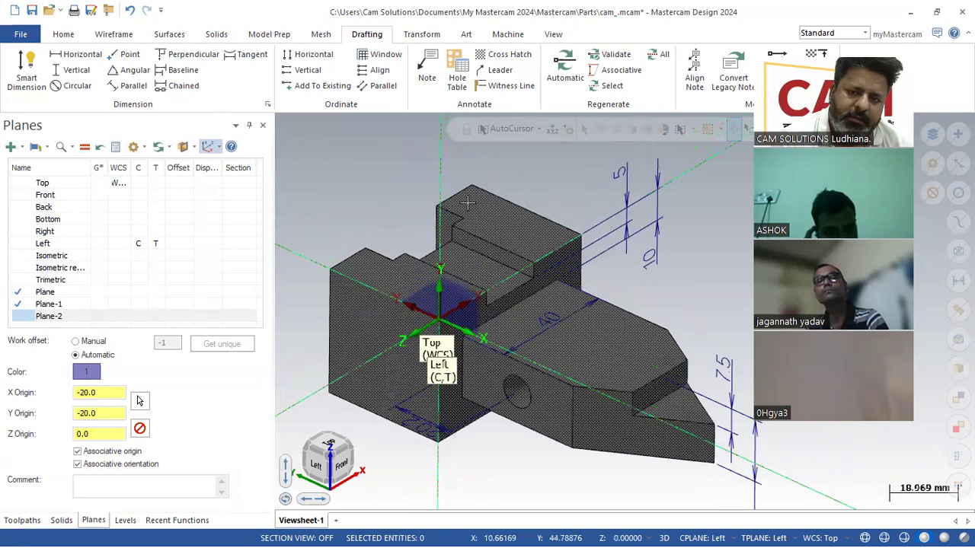
click(685, 529)
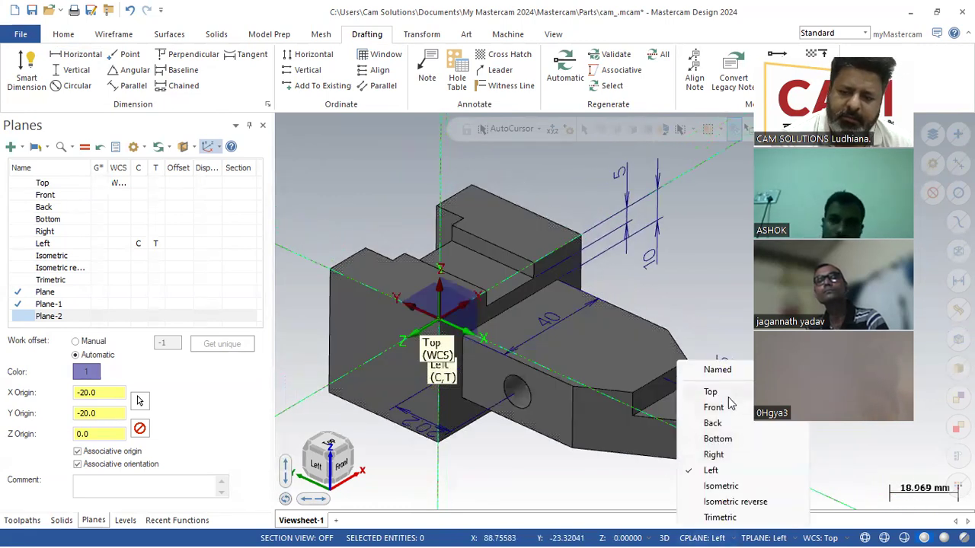
click(710, 392)
- Add a vertical dimension between the corners of the block's right end top edge, trying the Bottom plane, and place it beyond the left end in Top
scroll(402, 259, up, 2)
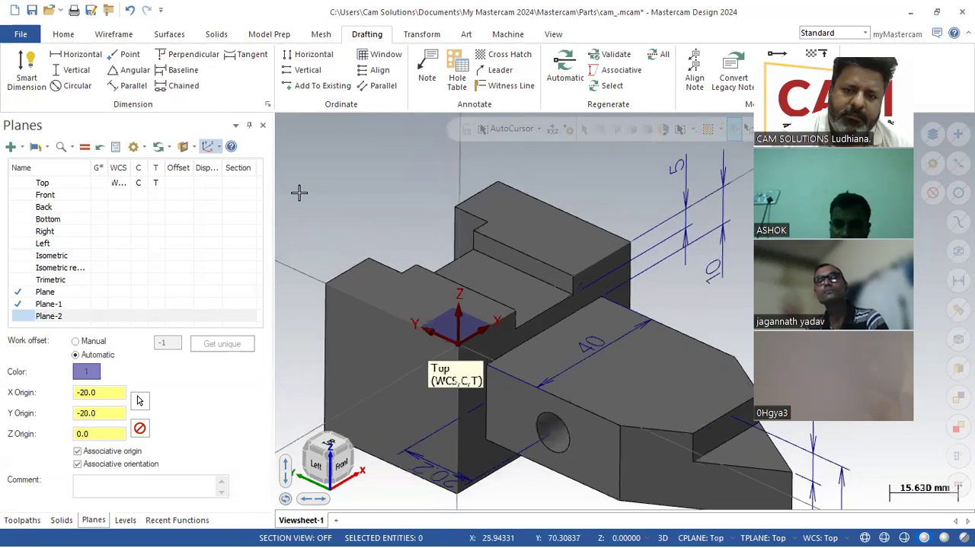
scroll(343, 199, up, 1)
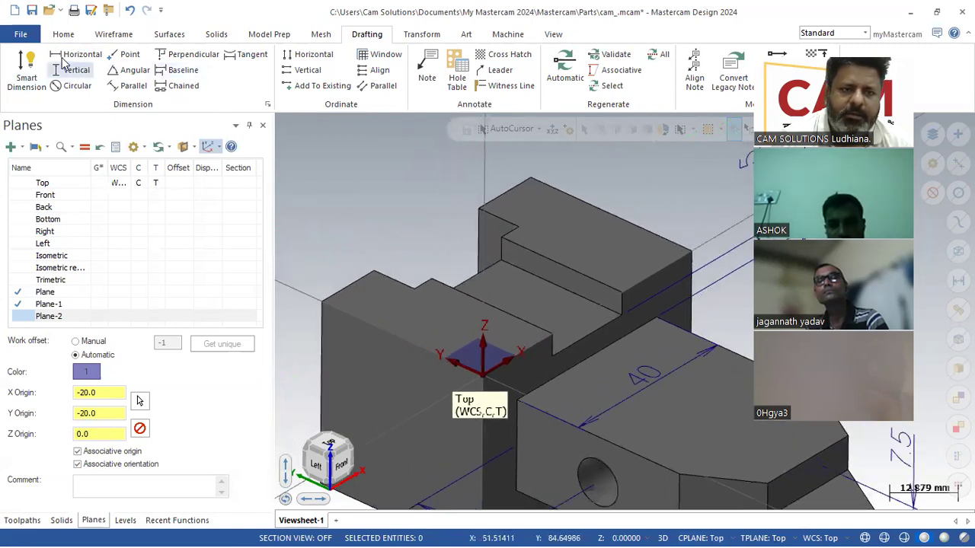
click(530, 178)
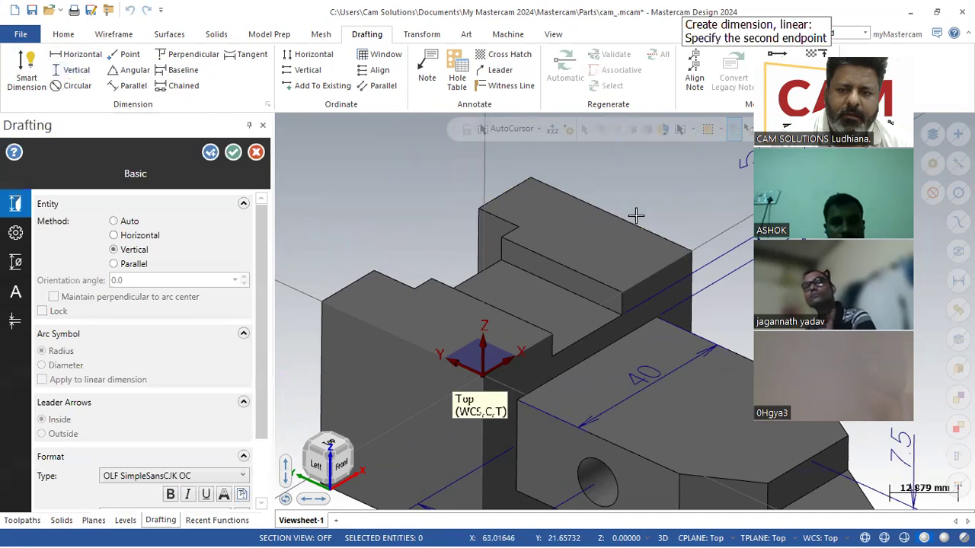
click(692, 252)
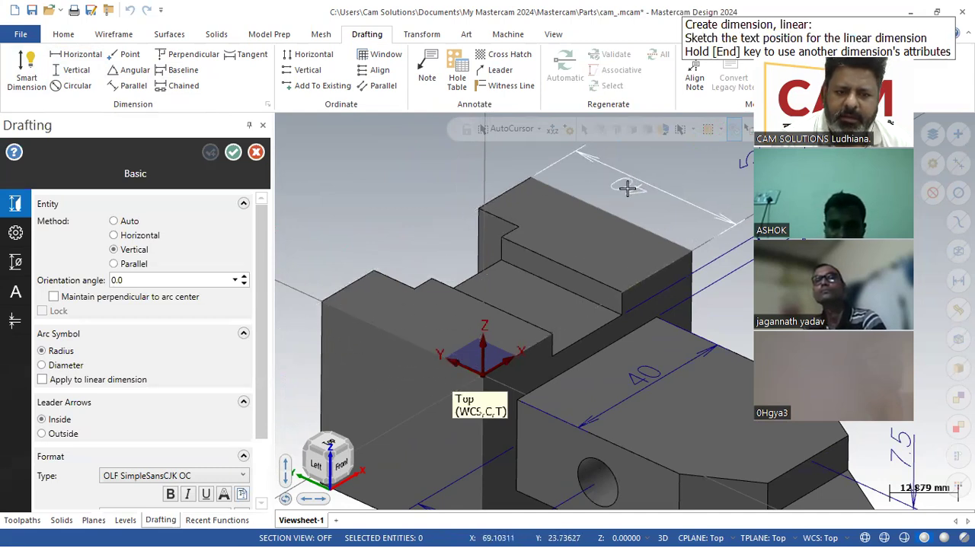
click(719, 533)
click(716, 437)
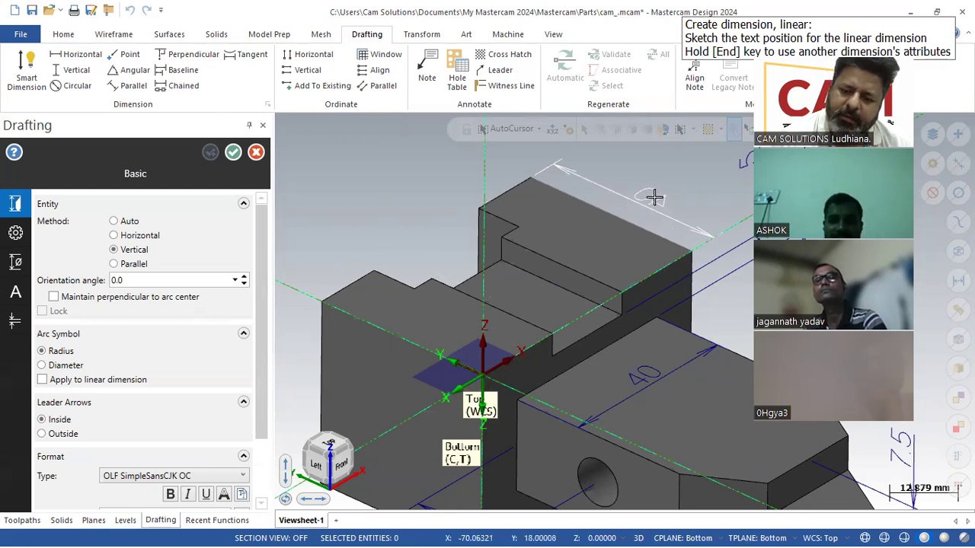
click(704, 536)
click(703, 394)
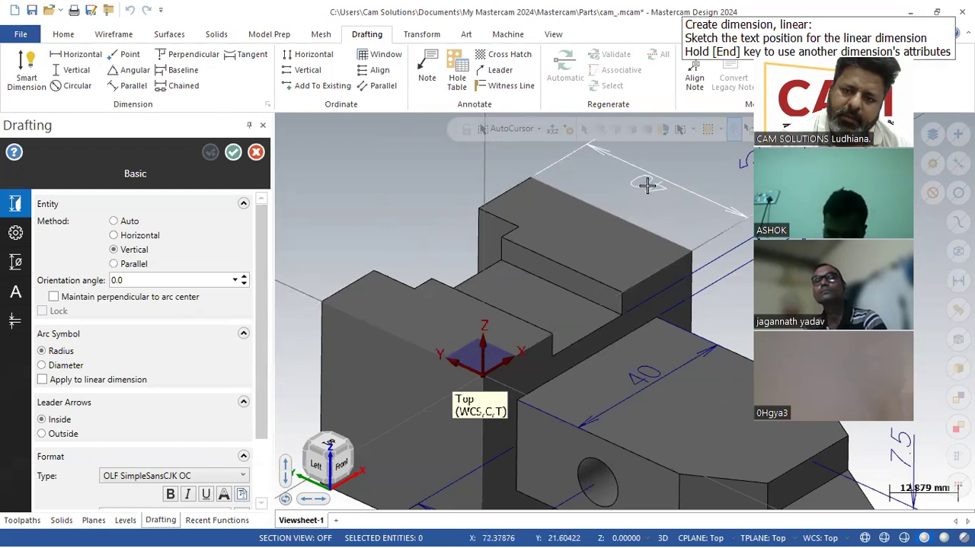
click(329, 373)
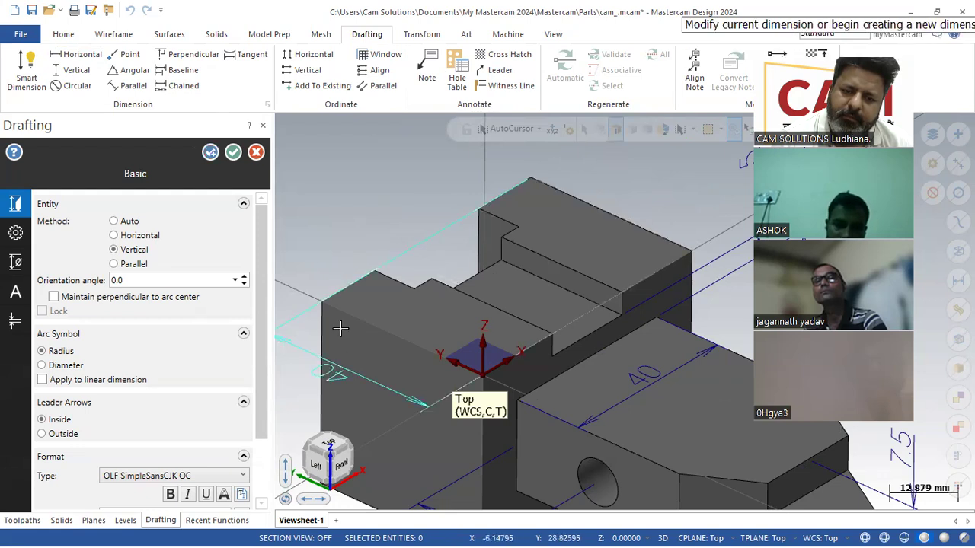
- Dimension the full length of the block's back top edge and the wide slot opening along that edge, placing both texts behind the block
click(321, 304)
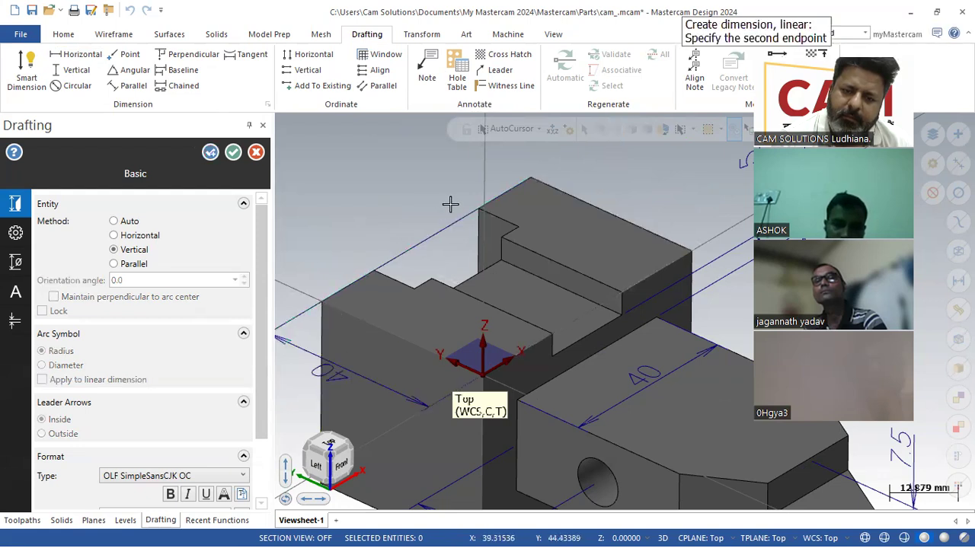
click(533, 175)
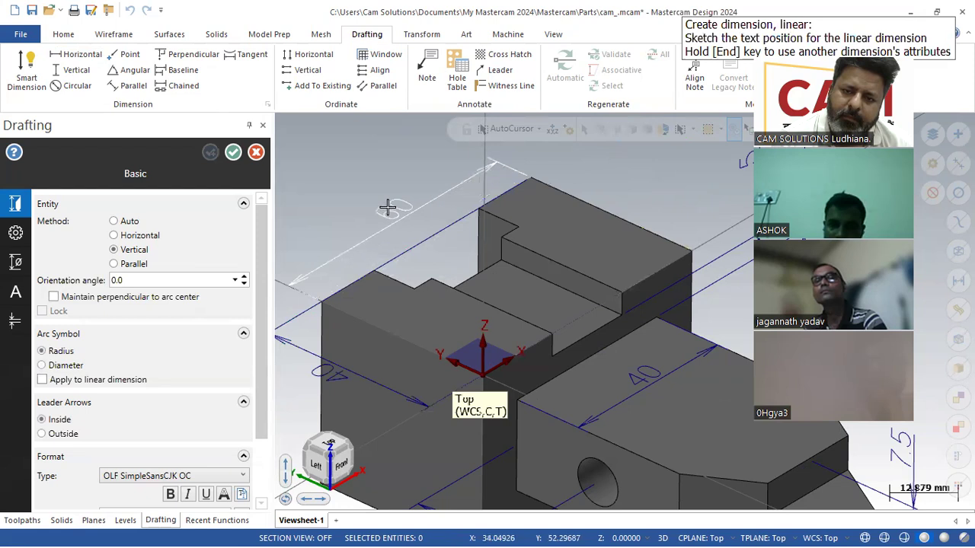
click(371, 201)
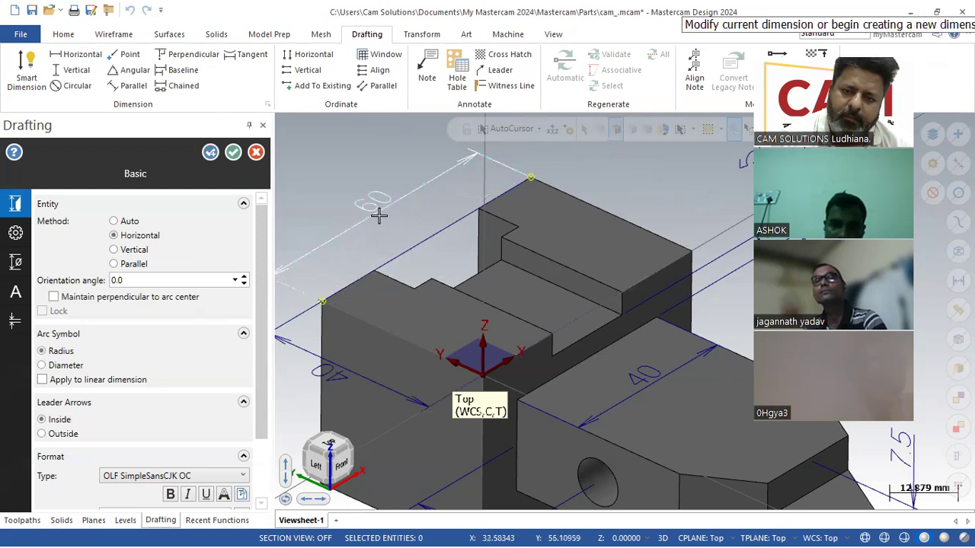
click(382, 277)
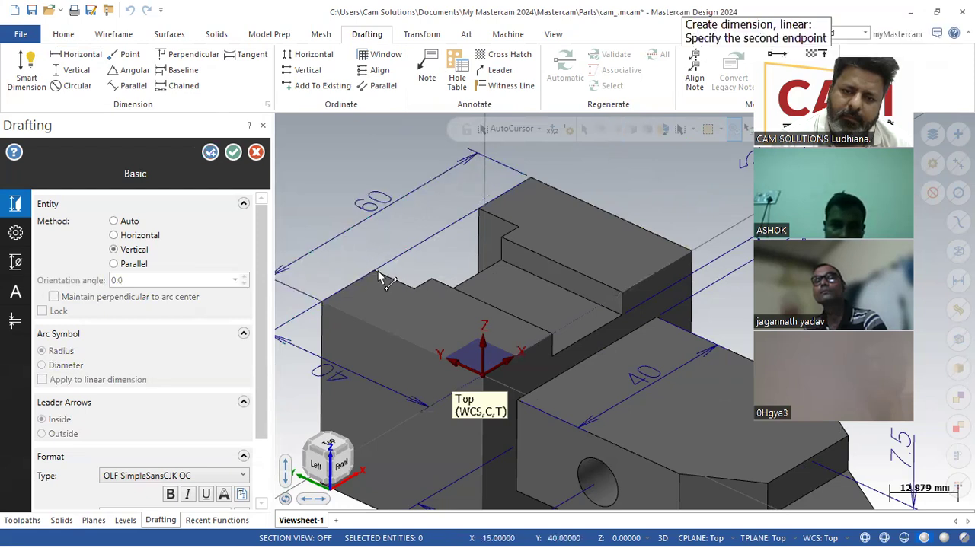
click(479, 216)
click(402, 220)
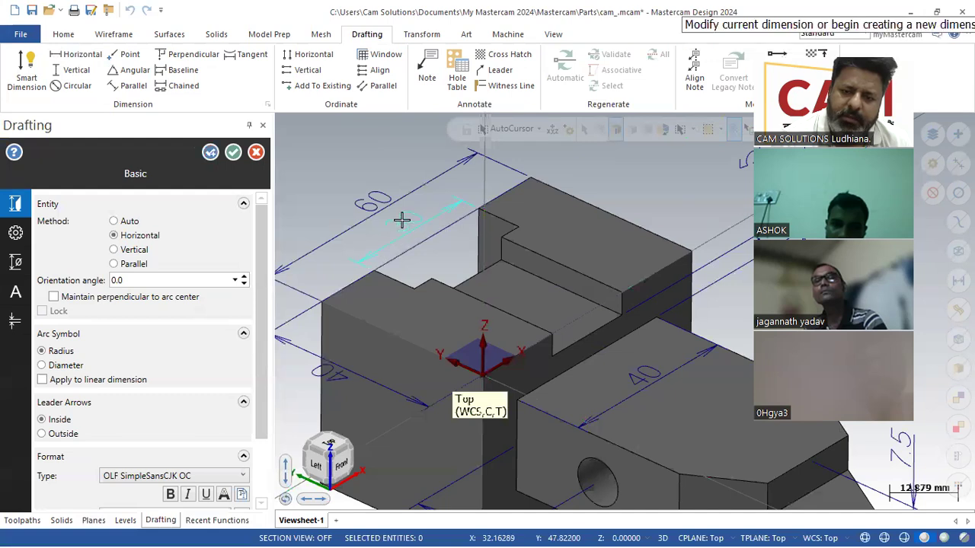
- Dimension the narrow slot opening on the block's front top edge, placing the text inside the slot, and finish dimensioning
click(555, 344)
click(621, 297)
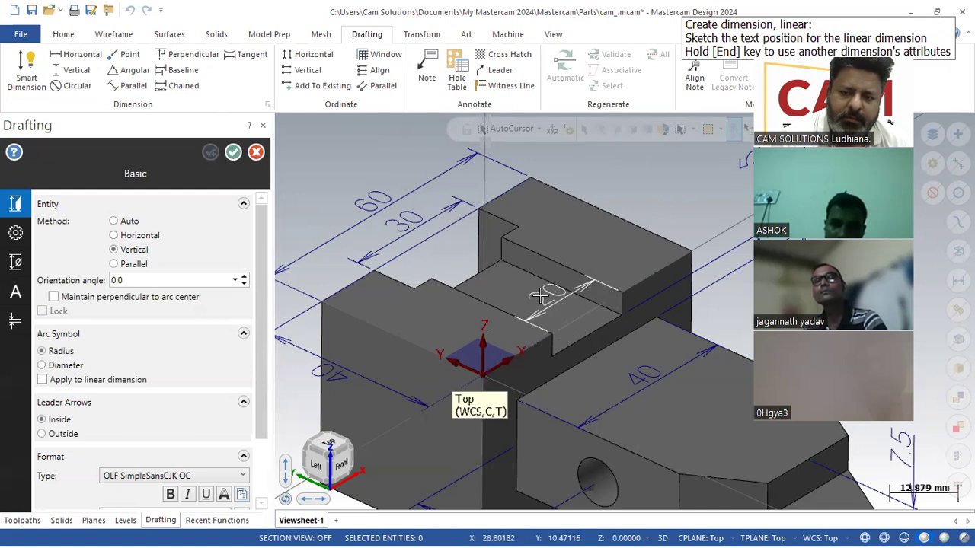
click(545, 294)
click(233, 153)
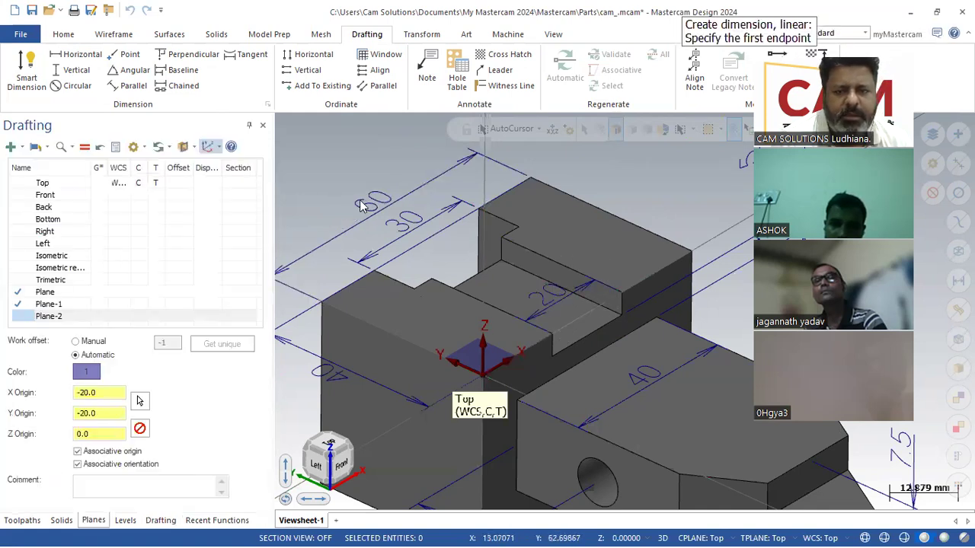
- Select all drafting entities on the part at once
scroll(518, 231, down, 3)
scroll(602, 239, up, 1)
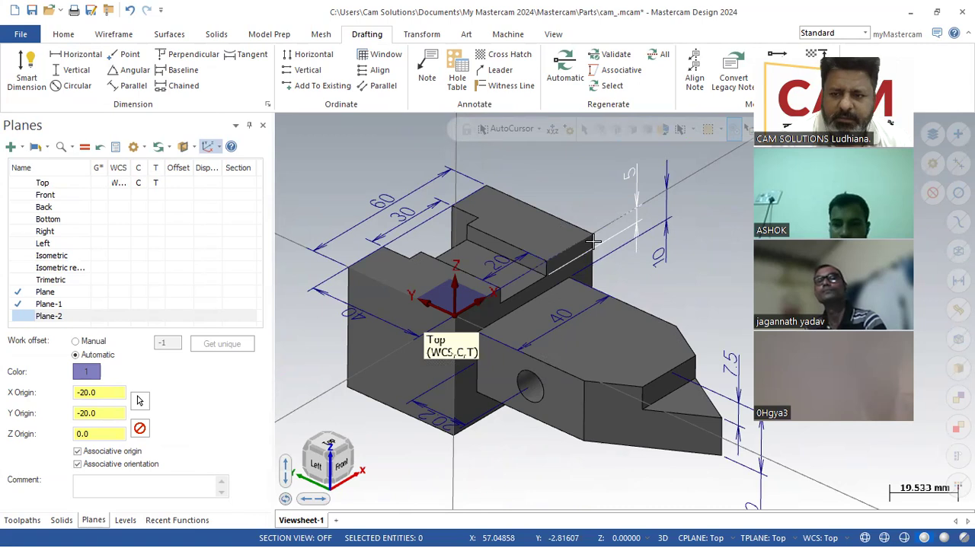
scroll(583, 245, down, 2)
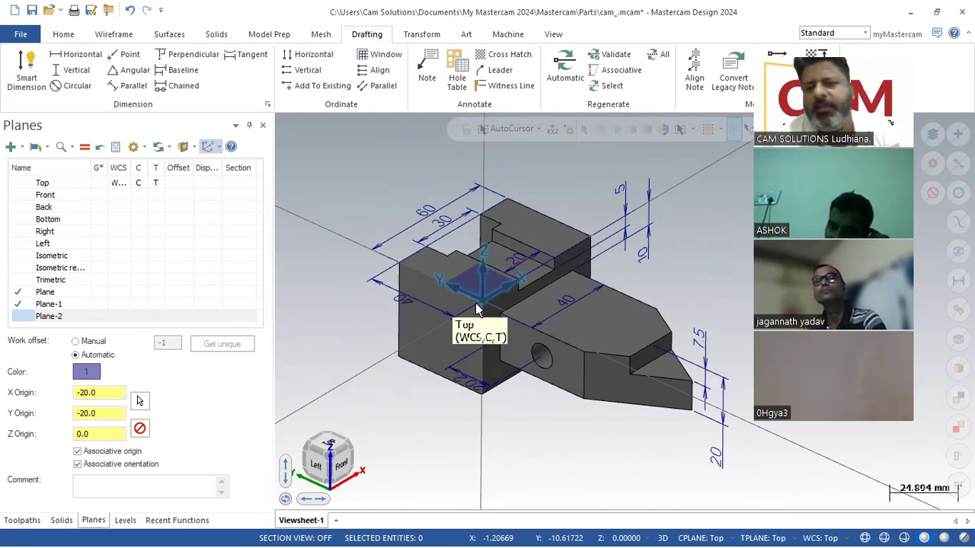
scroll(741, 351, up, 5)
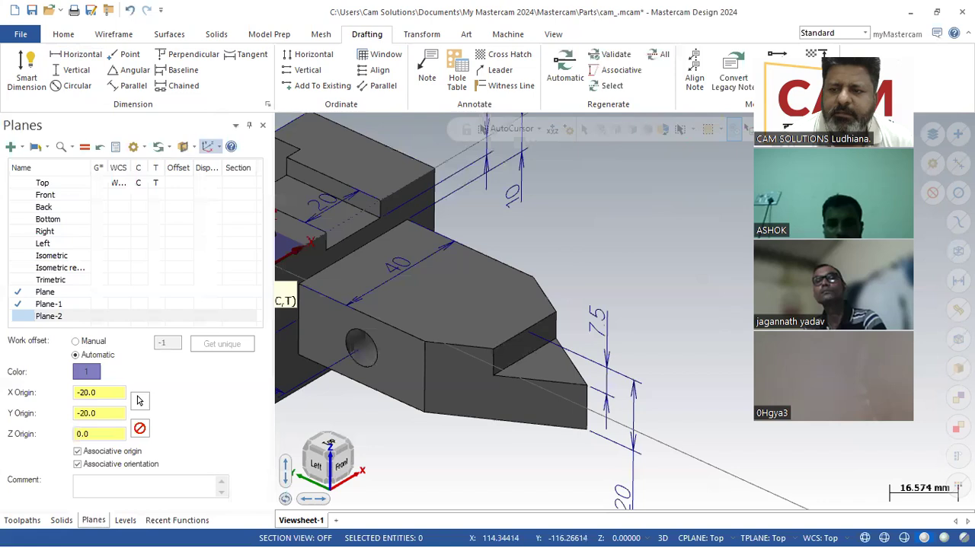
click(957, 281)
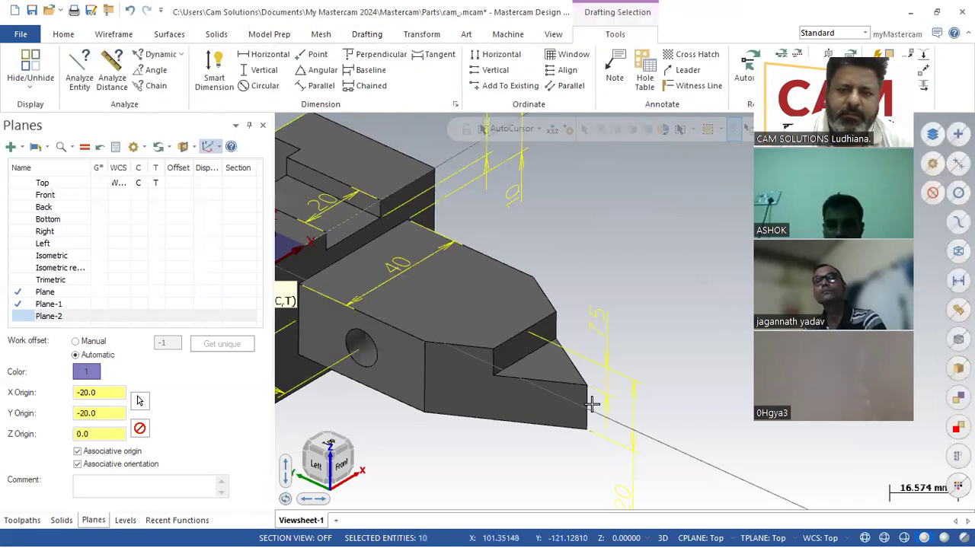
scroll(592, 404, down, 6)
scroll(461, 446, up, 1)
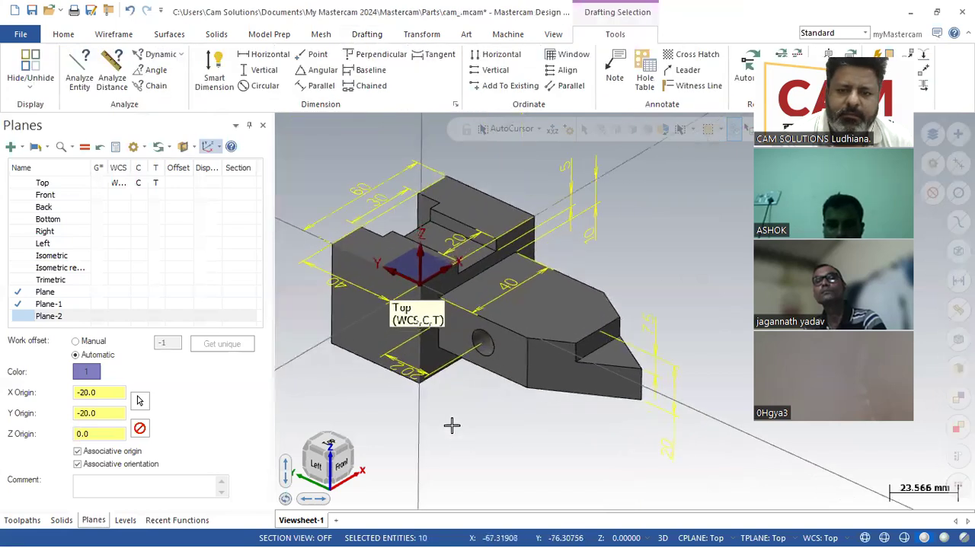
- Open the Levels manager and clear the current selection
click(65, 34)
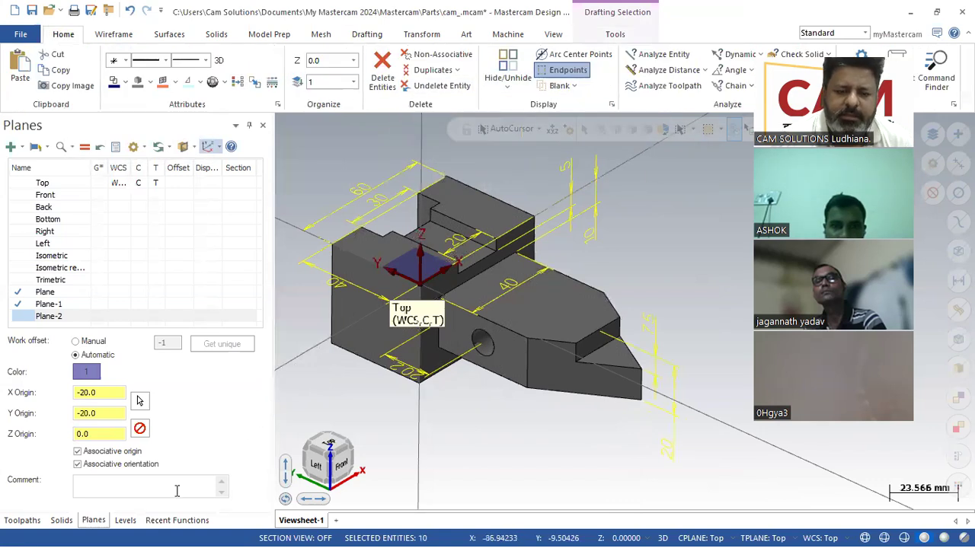
click(124, 521)
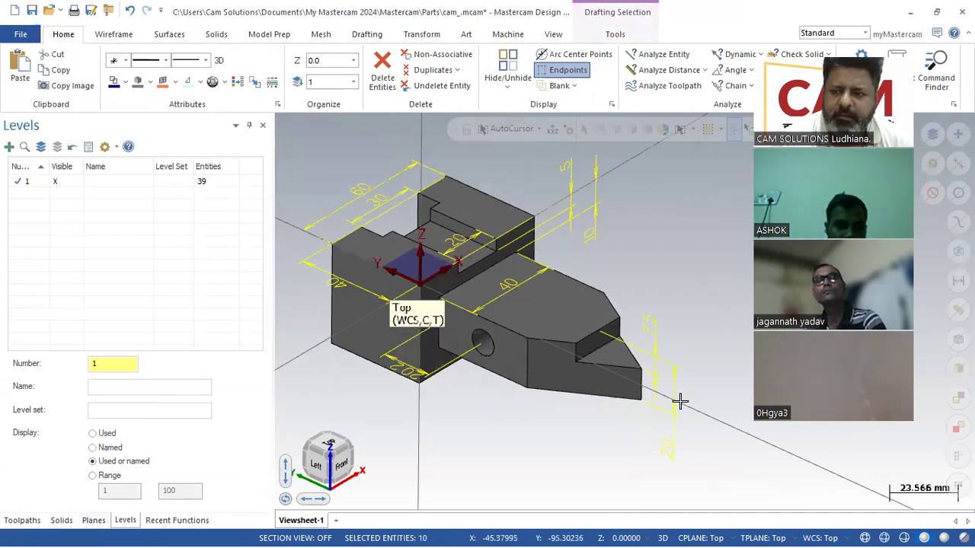
key(Escape)
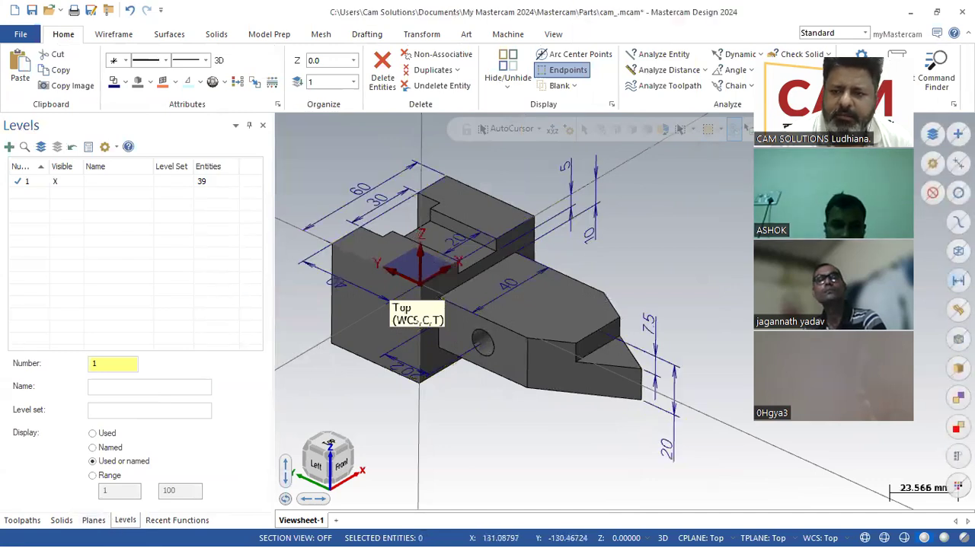
- Select all drafting entities, create level 2 and move the selected dimensions onto it
click(958, 281)
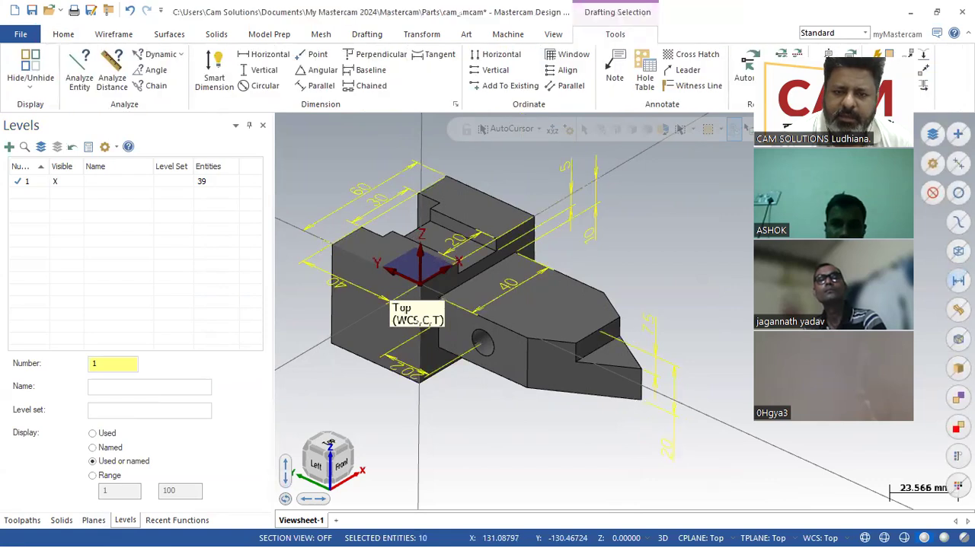
click(113, 366)
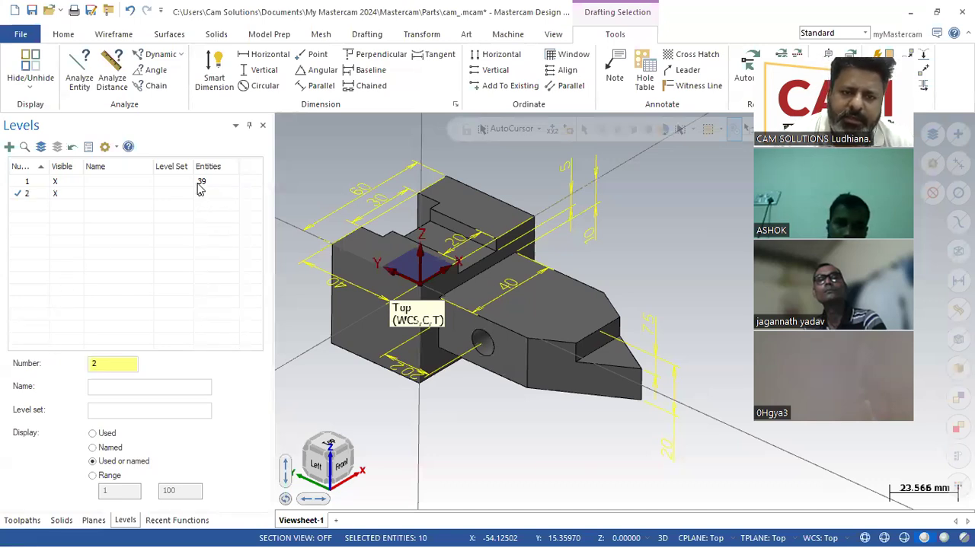
right_click(69, 197)
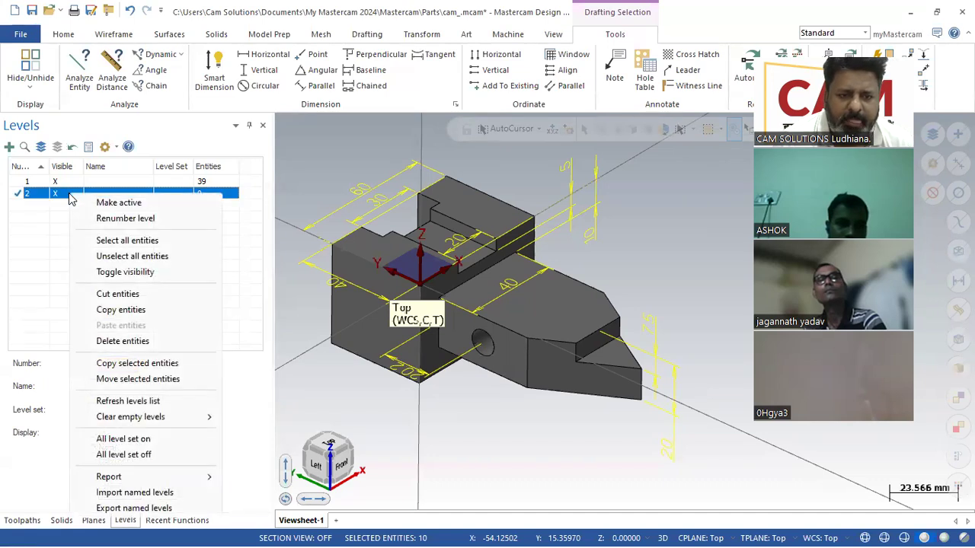
click(131, 379)
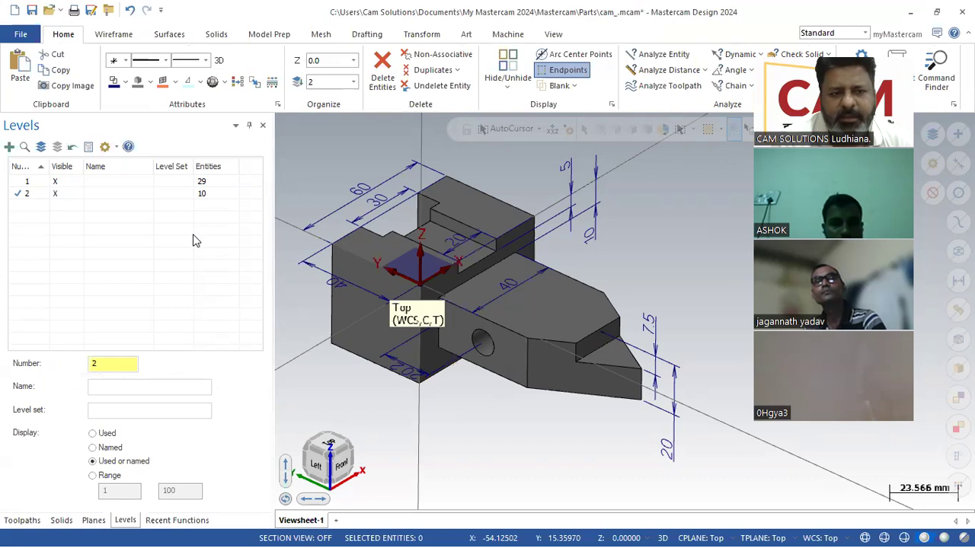
- Hide level 1 and show it again, and try to hide the active level 2
click(54, 180)
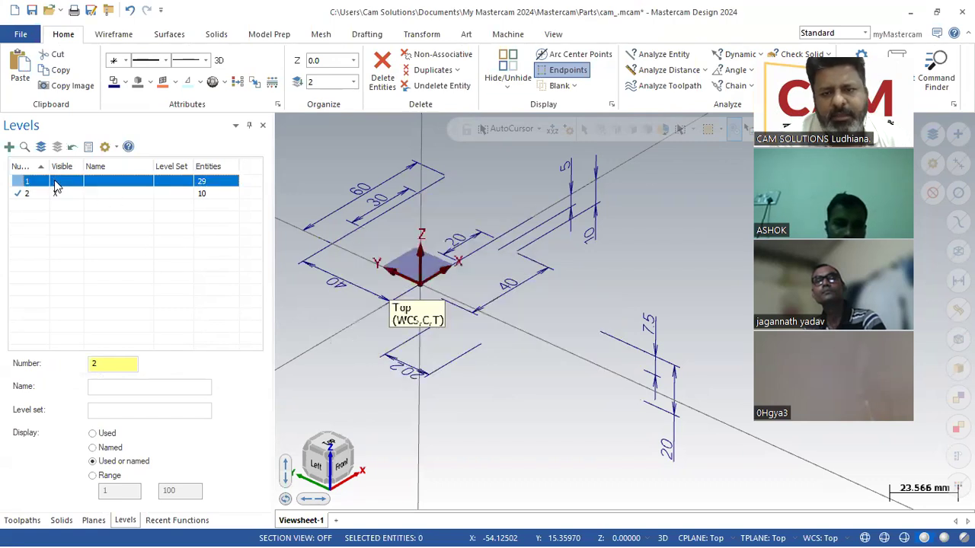
click(54, 181)
click(54, 195)
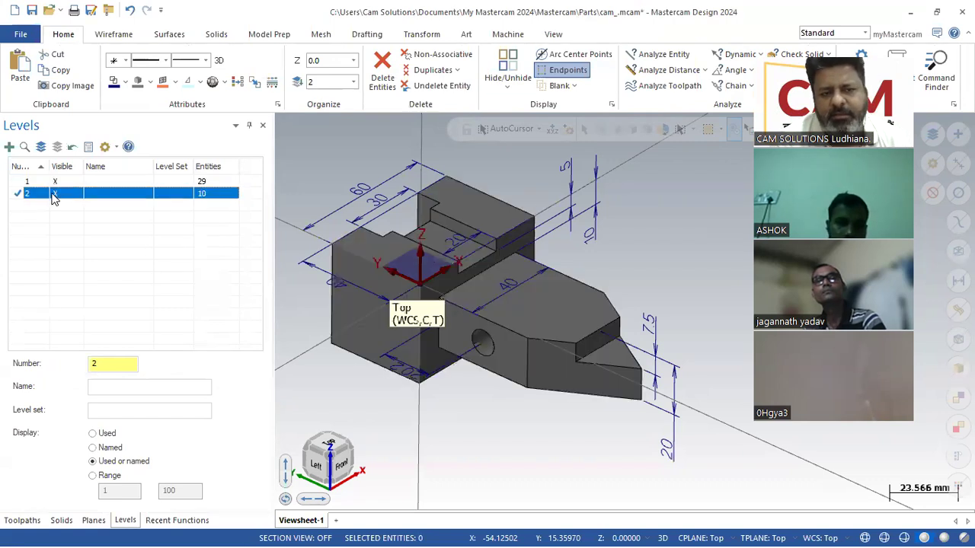
- Make level 1 active and switch the visibility of level 2 off and on several times, leaving its dimensions hidden
click(19, 182)
click(55, 195)
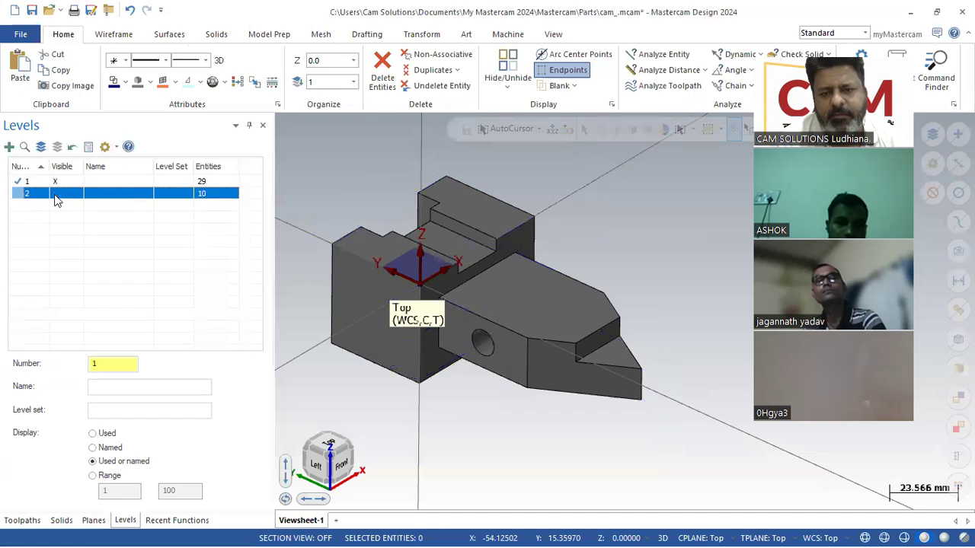
click(55, 195)
click(55, 195)
click(54, 195)
click(54, 195)
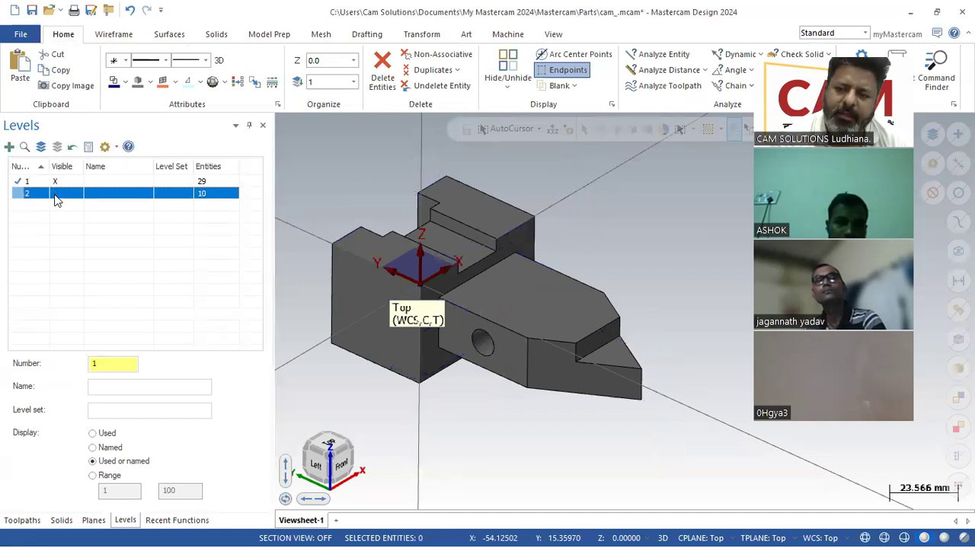
click(55, 195)
click(54, 195)
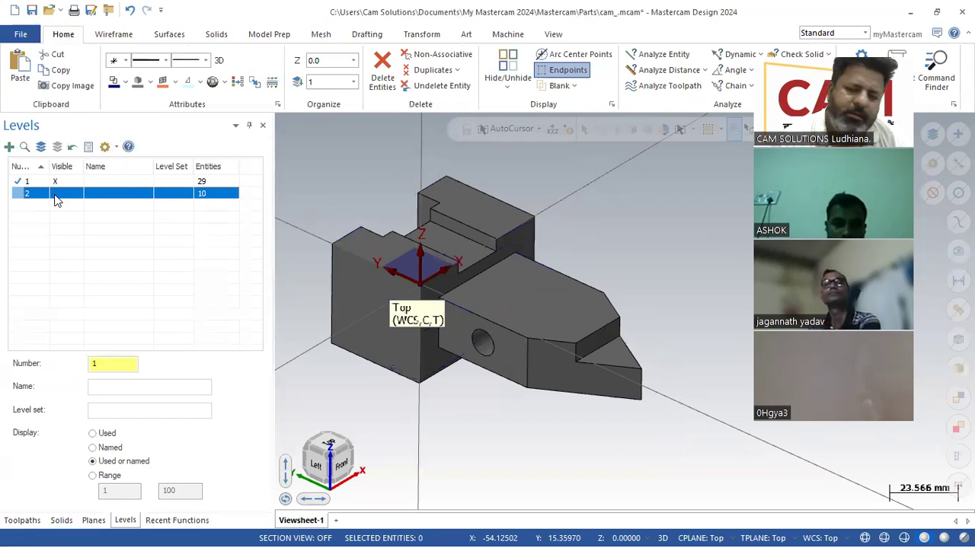
click(55, 195)
click(55, 195)
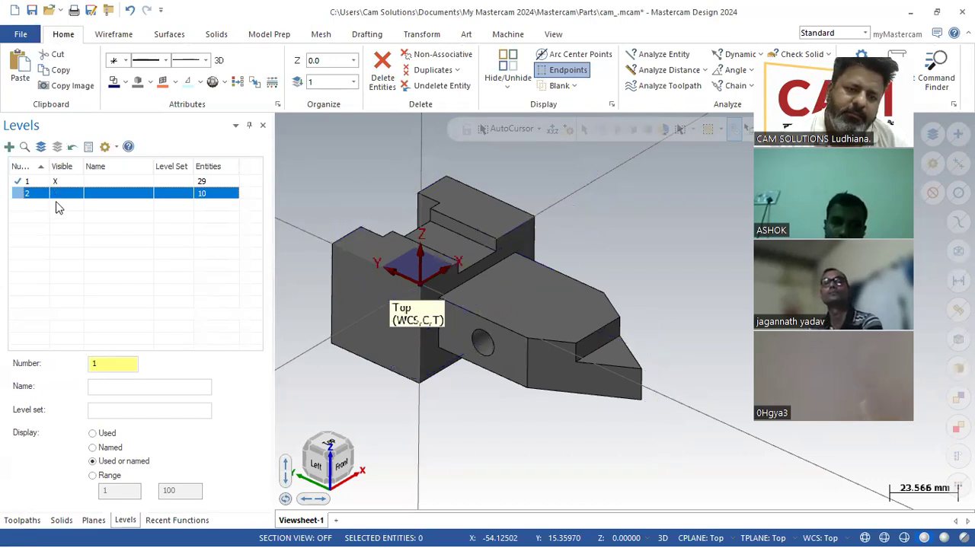
- Make level 2 the active level so its dimensions are shown with the solid
click(59, 229)
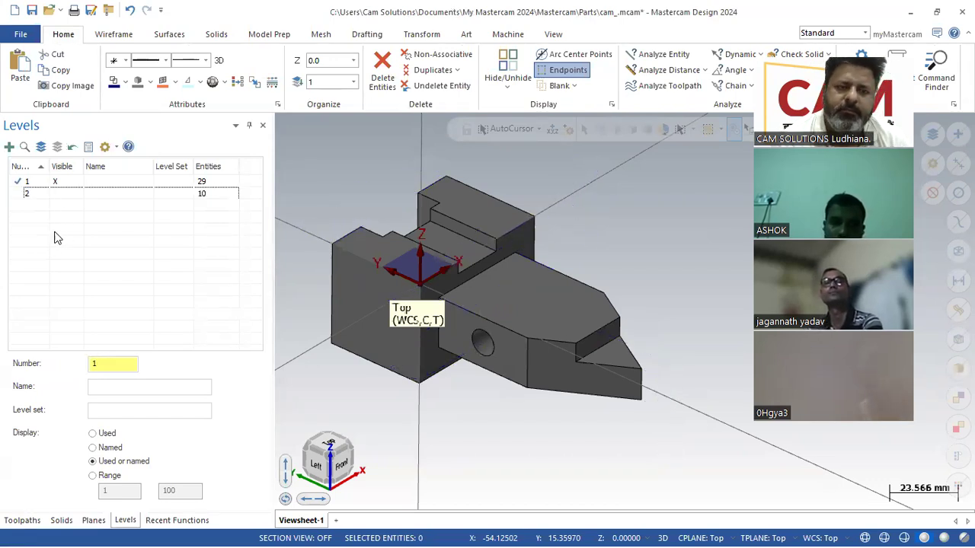
click(24, 187)
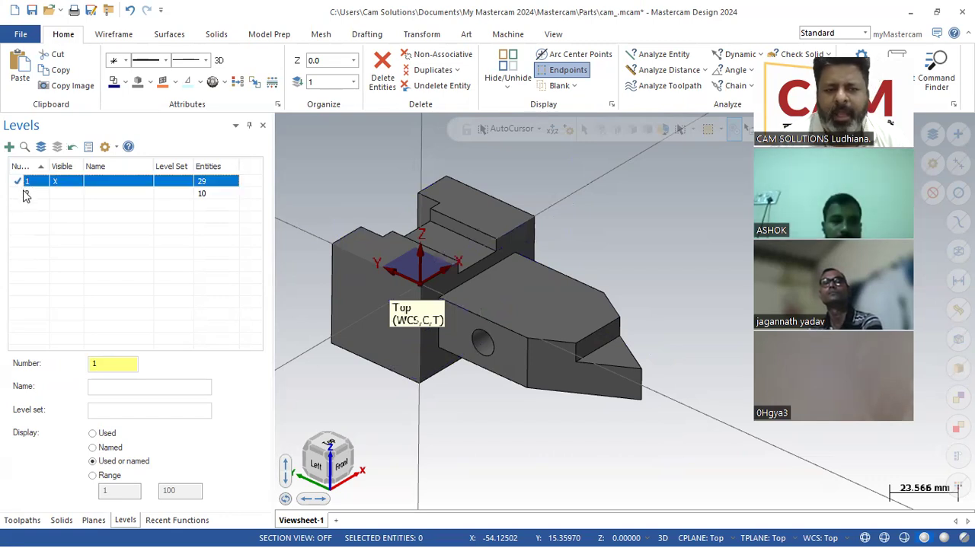
click(25, 194)
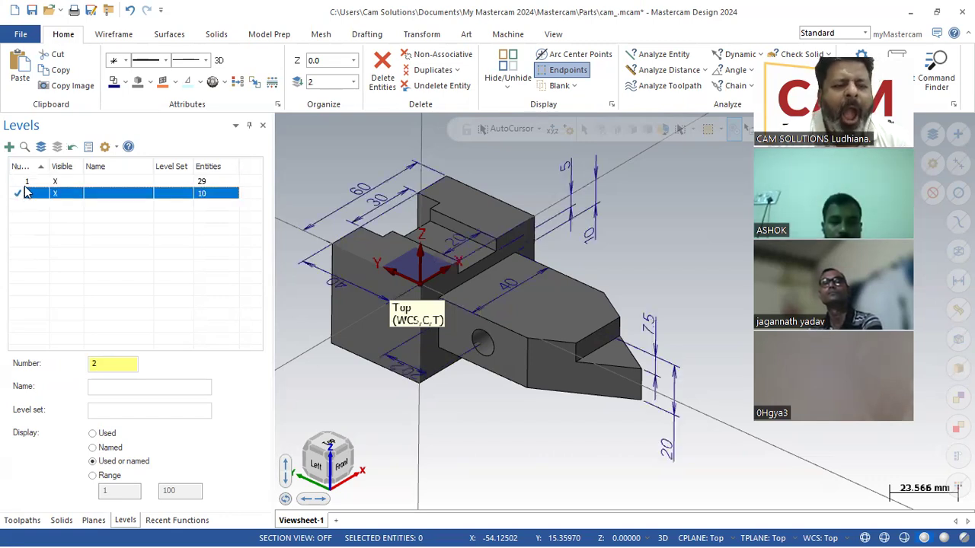
- Switch the active level between 1 and 2, make level 1 active, and hide level 2 with its dimensions
click(24, 186)
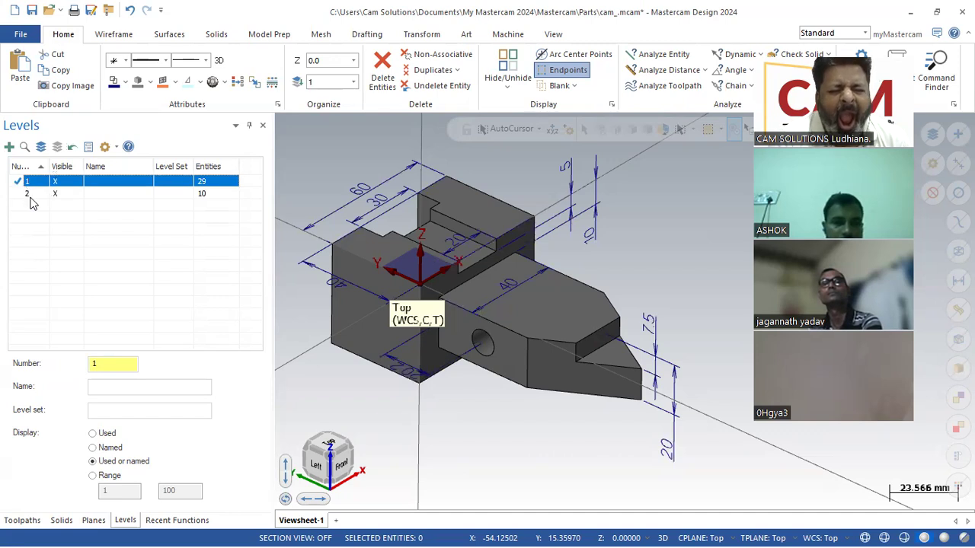
click(27, 194)
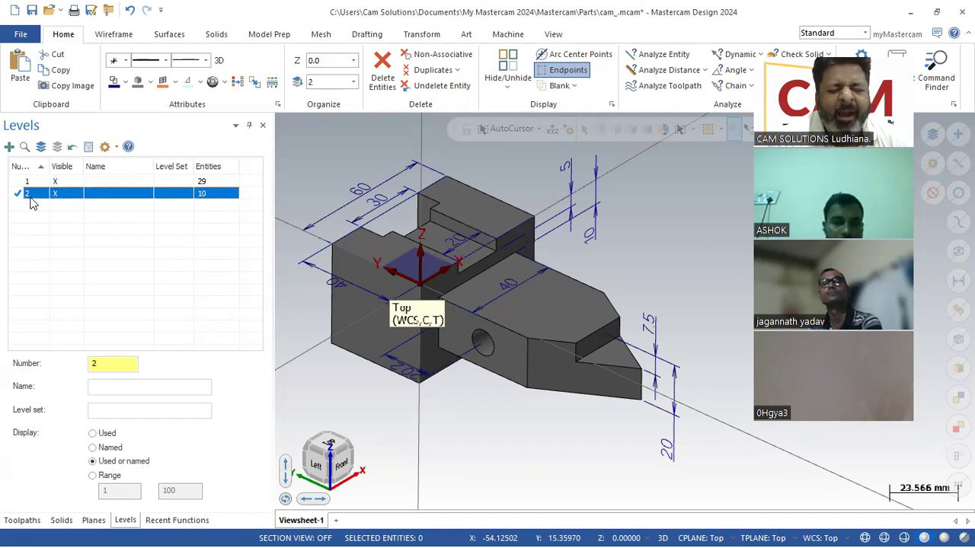
click(111, 313)
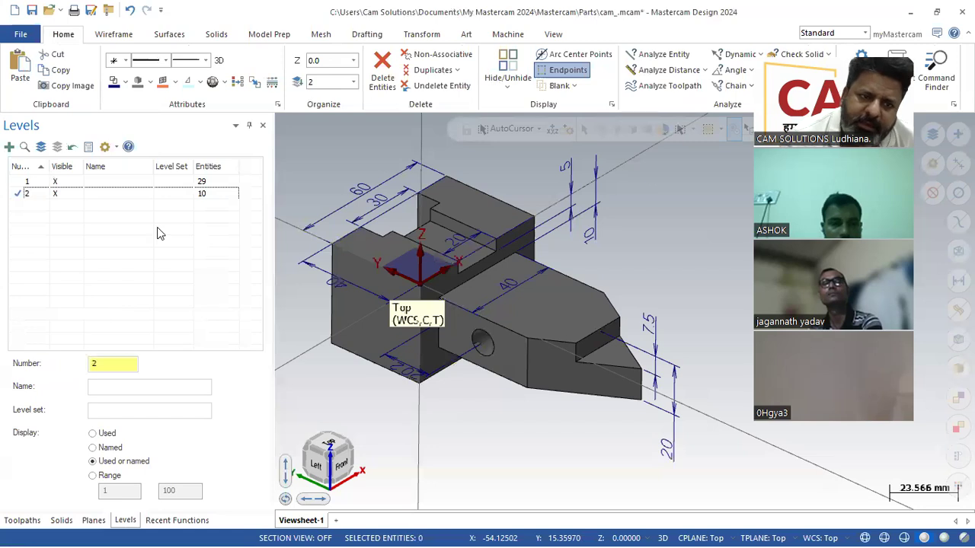
click(26, 182)
click(56, 194)
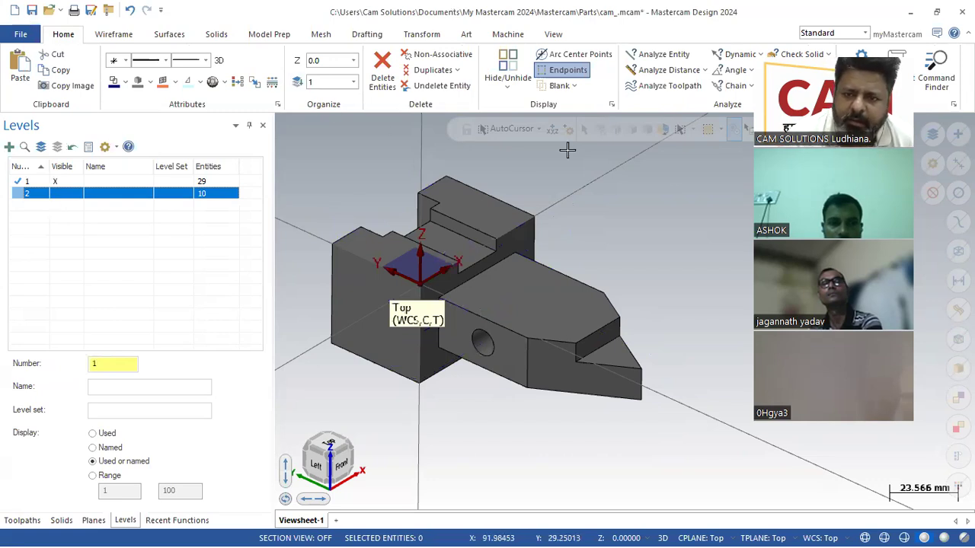
- Add the default mill machine definition to the part so milling toolpaths can be created
click(507, 35)
click(20, 72)
click(30, 101)
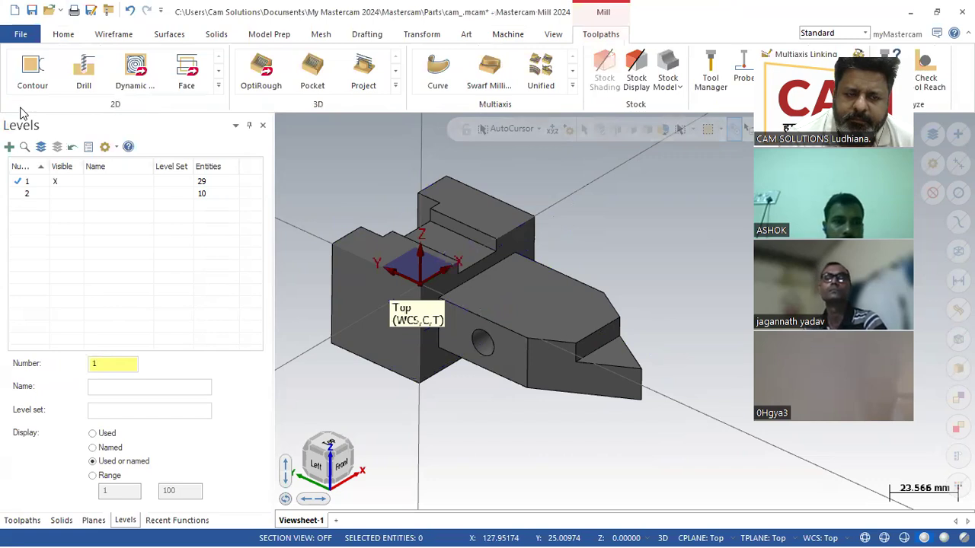
click(30, 84)
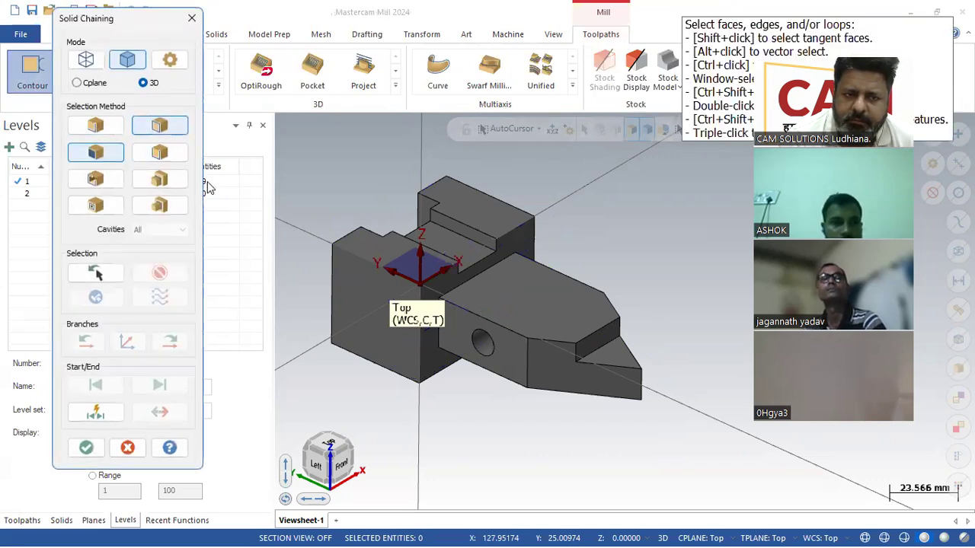
click(95, 125)
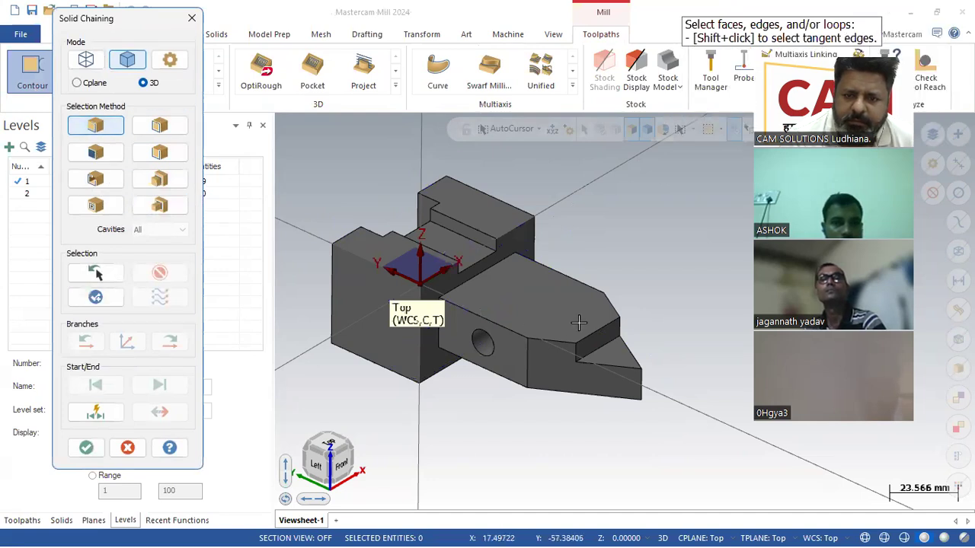
click(601, 354)
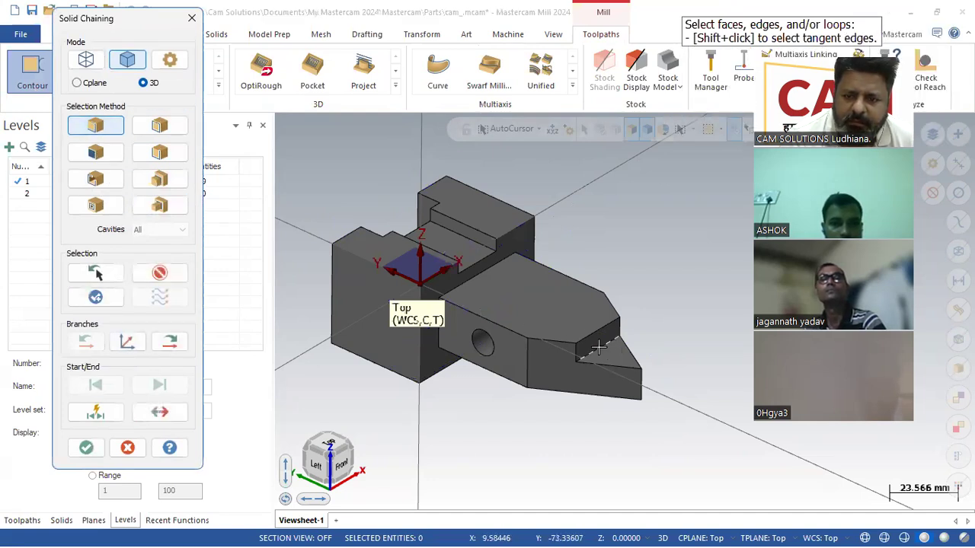
click(85, 448)
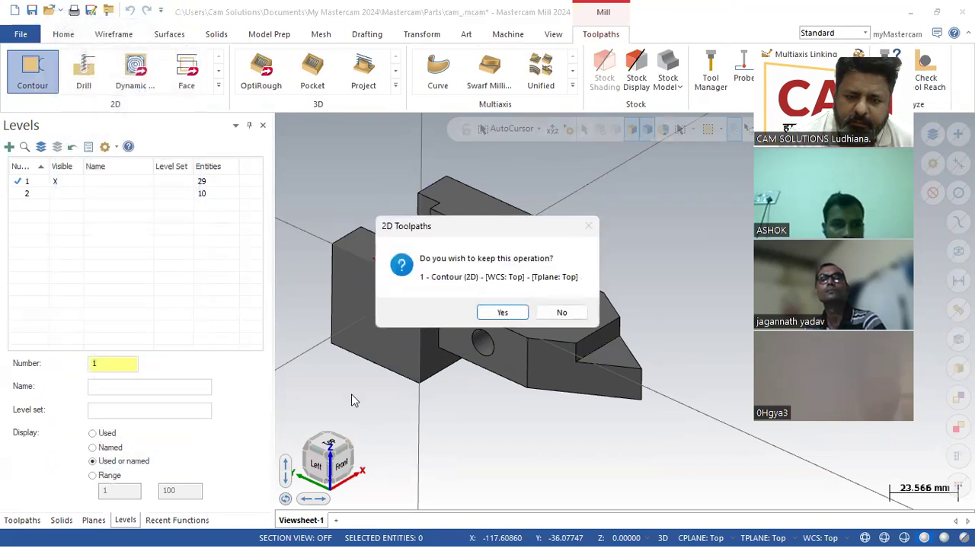
click(573, 311)
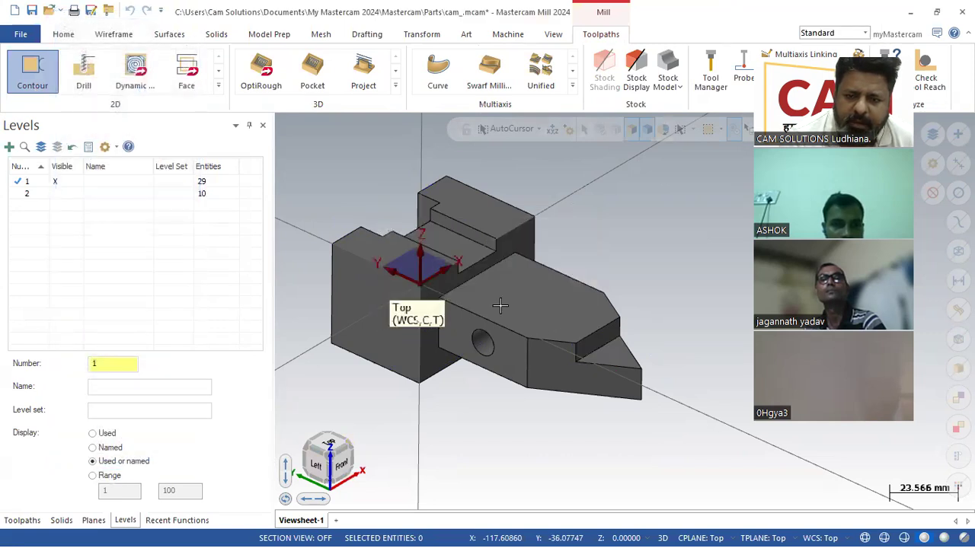
click(120, 35)
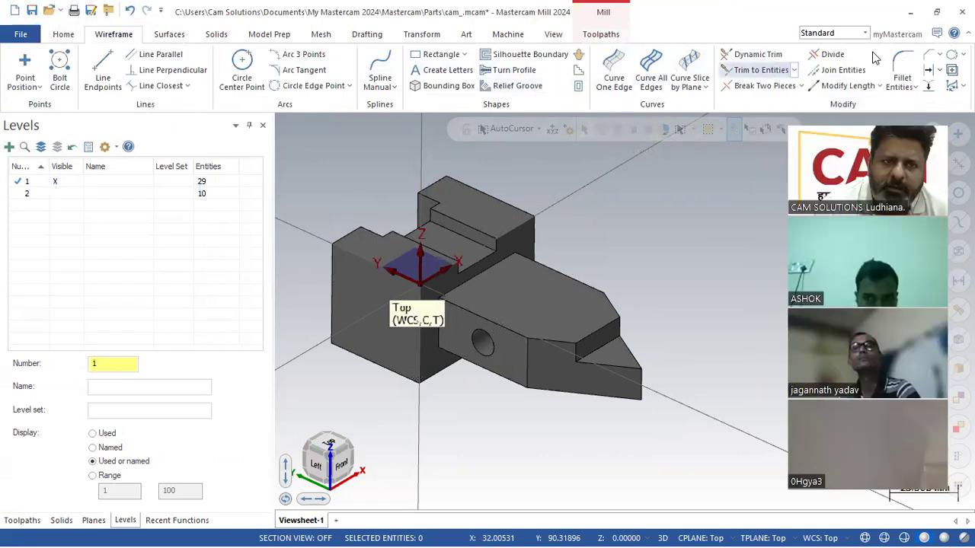
click(103, 76)
click(602, 351)
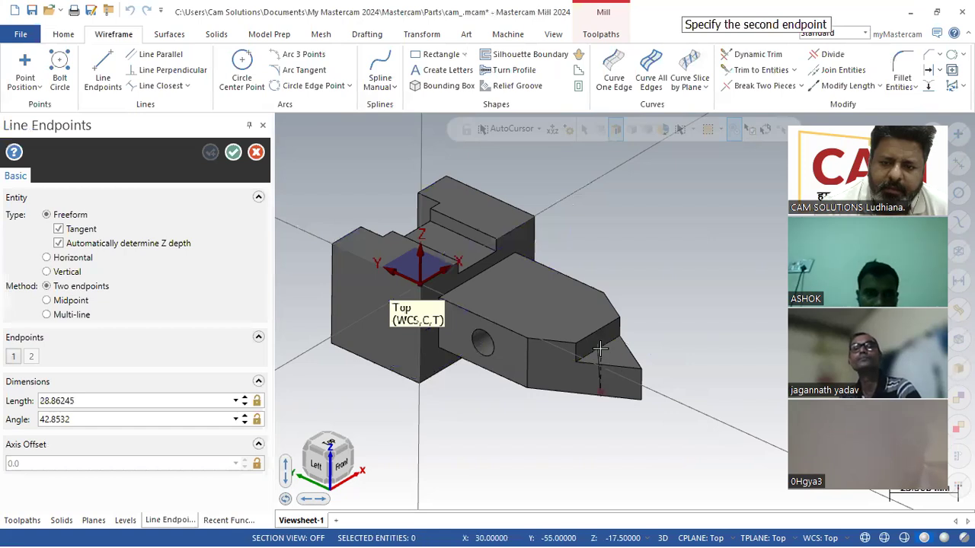
click(257, 153)
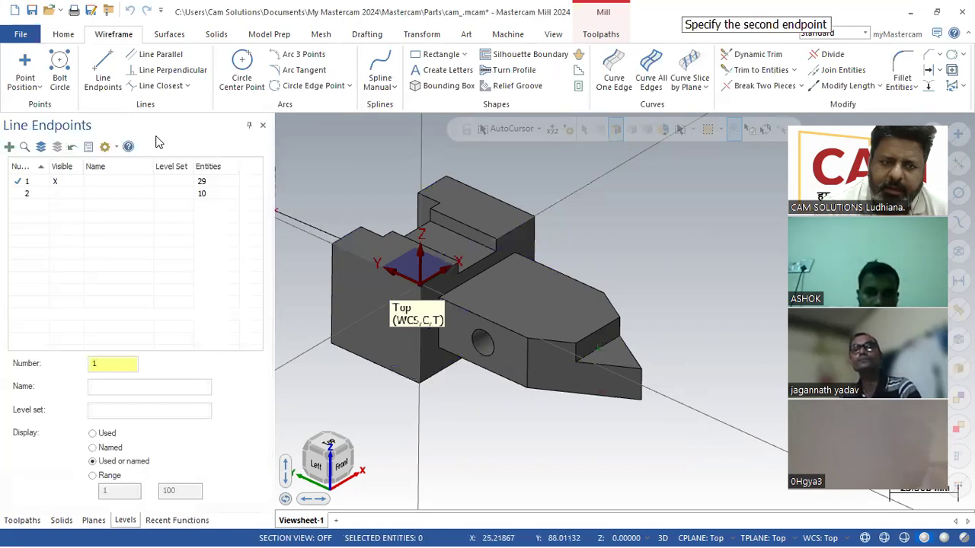
- Create a curve on the inner lower edge of the step at the solid's pointed front end
click(613, 72)
click(610, 343)
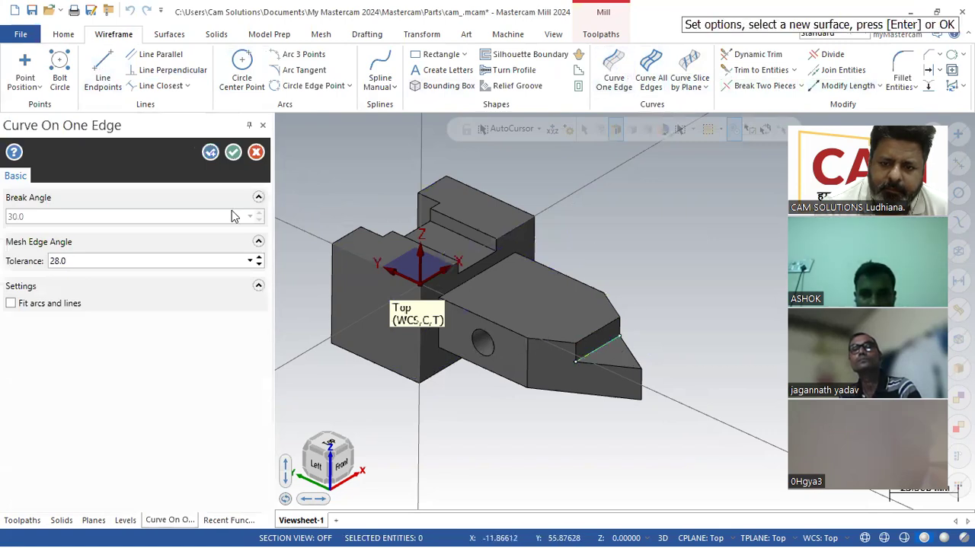
click(233, 152)
- Start a 2D Contour toolpath and chain the new edge curve as wireframe geometry
click(614, 36)
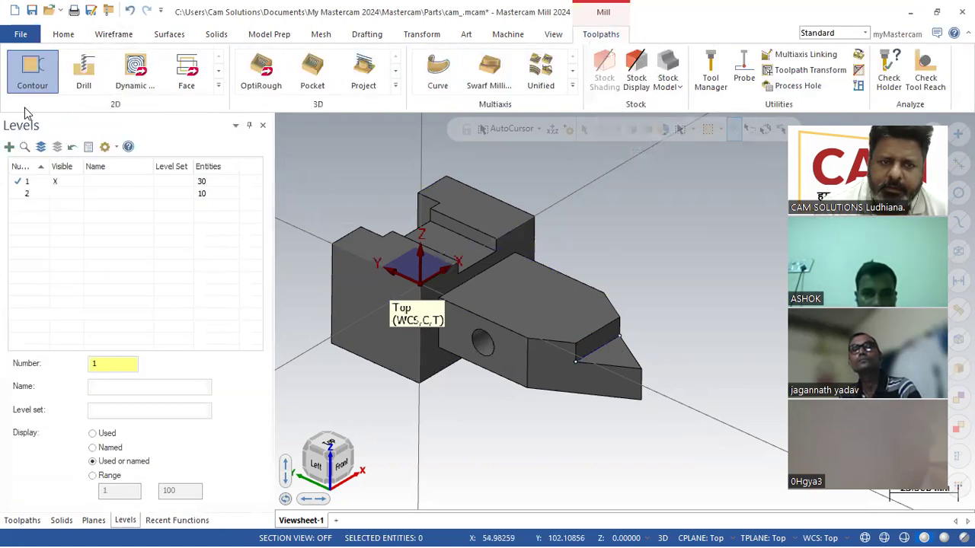
click(32, 72)
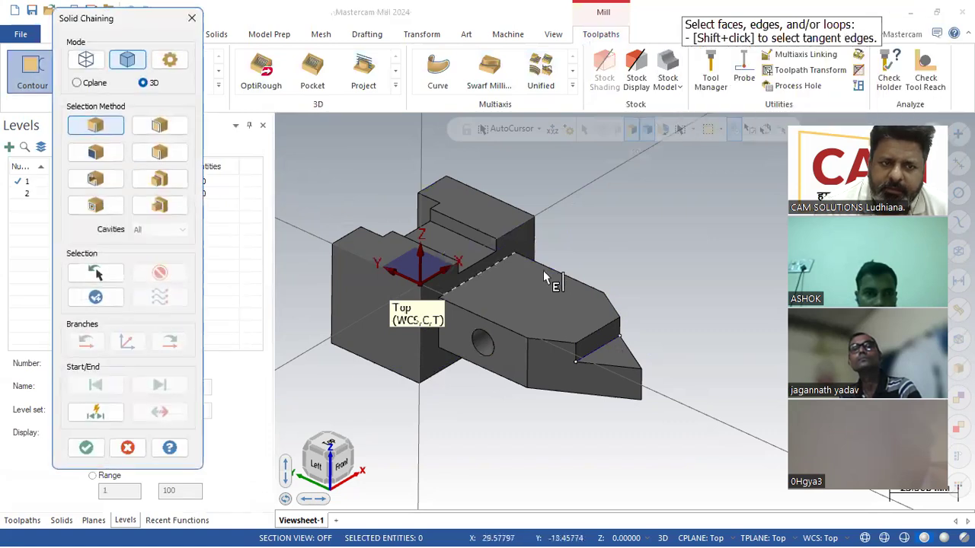
click(85, 64)
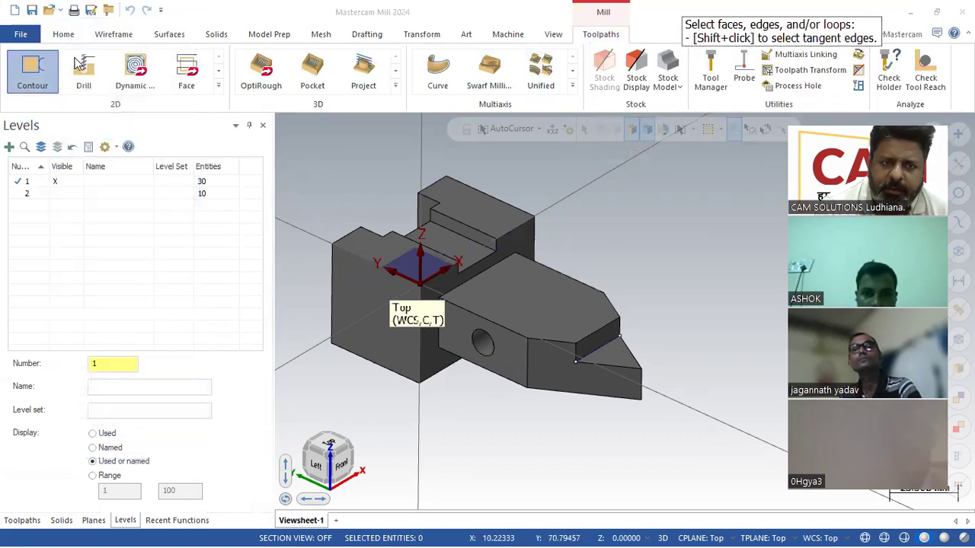
click(621, 341)
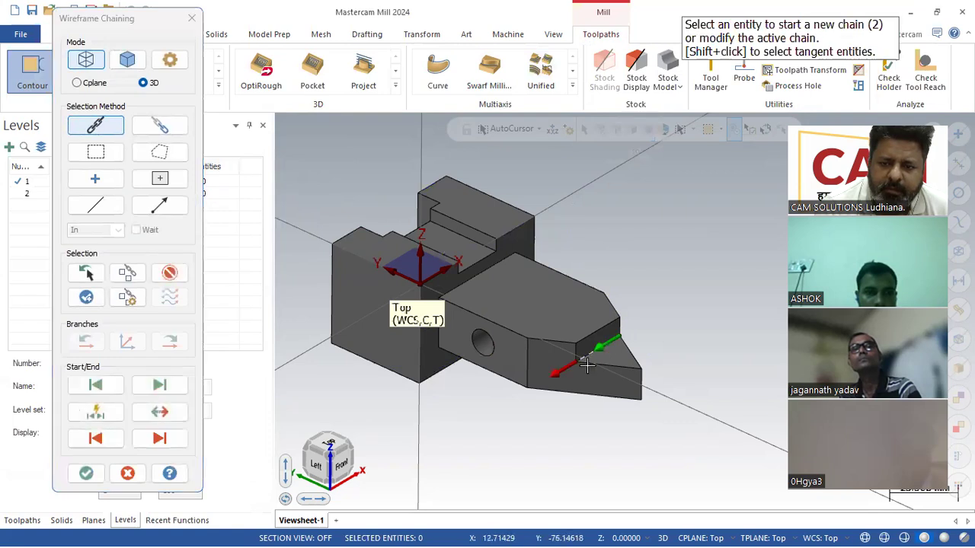
click(86, 473)
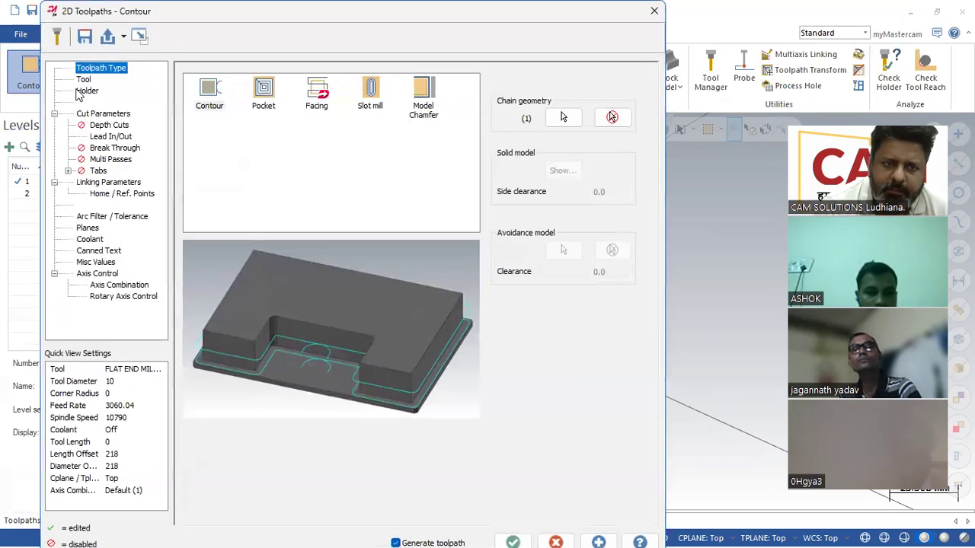
- Assign the library tool FLAT END MILL - 10 to the contour and generate the toolpath with depth cuts off
click(83, 79)
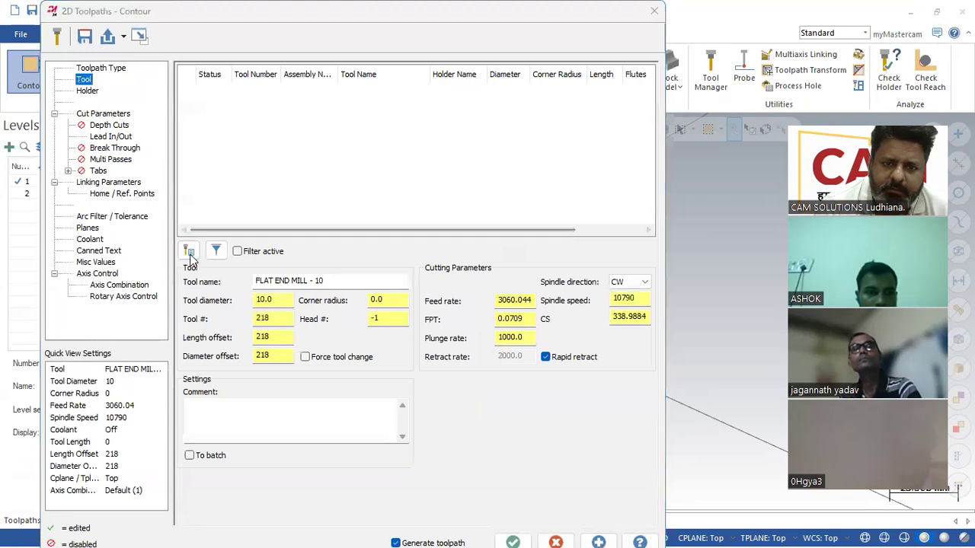
click(189, 251)
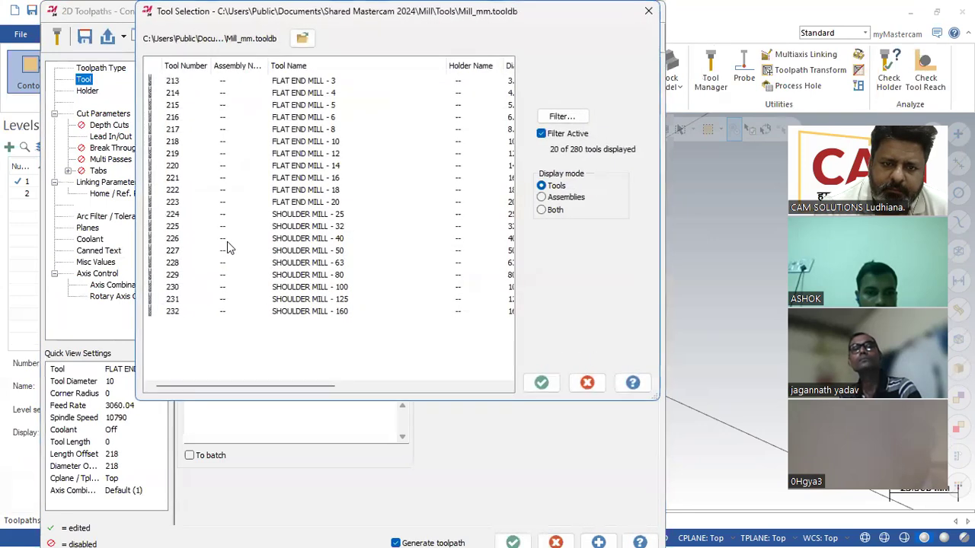
click(314, 145)
click(541, 383)
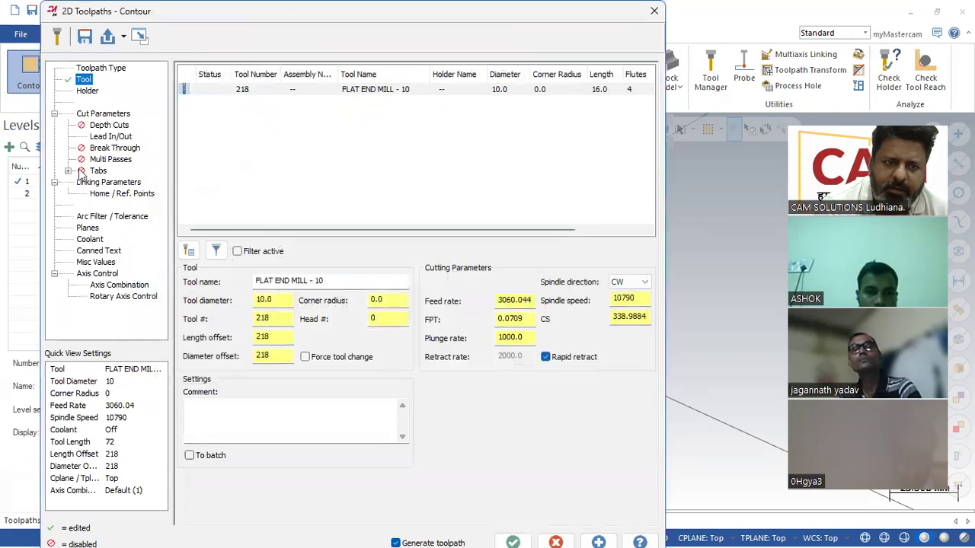
click(109, 116)
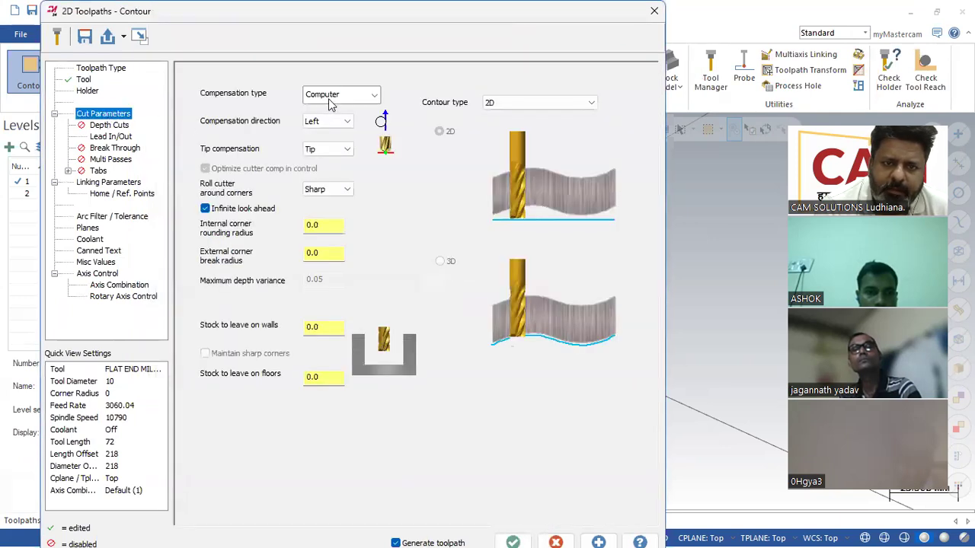
click(104, 125)
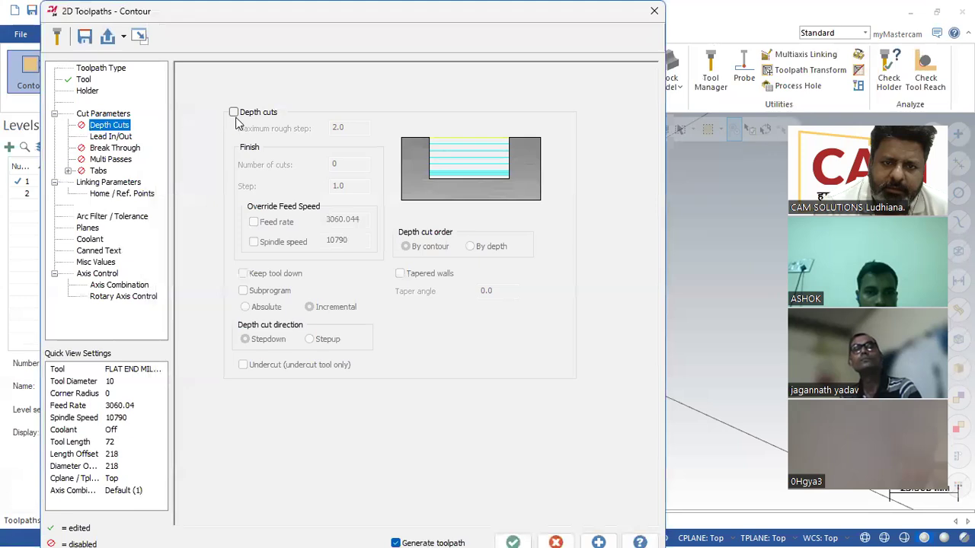
click(513, 542)
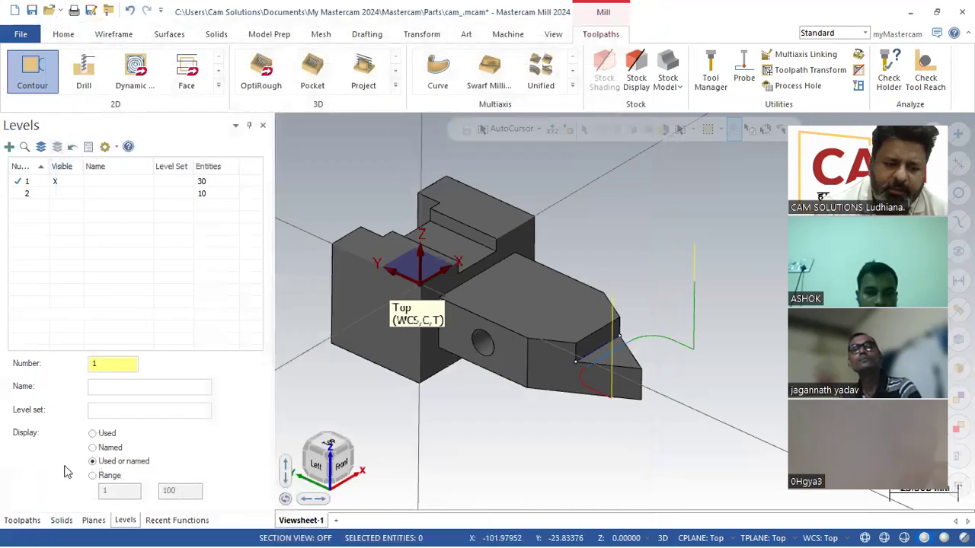
- Backplot the contour operation to examine the cutter's motion along the step edge
click(23, 521)
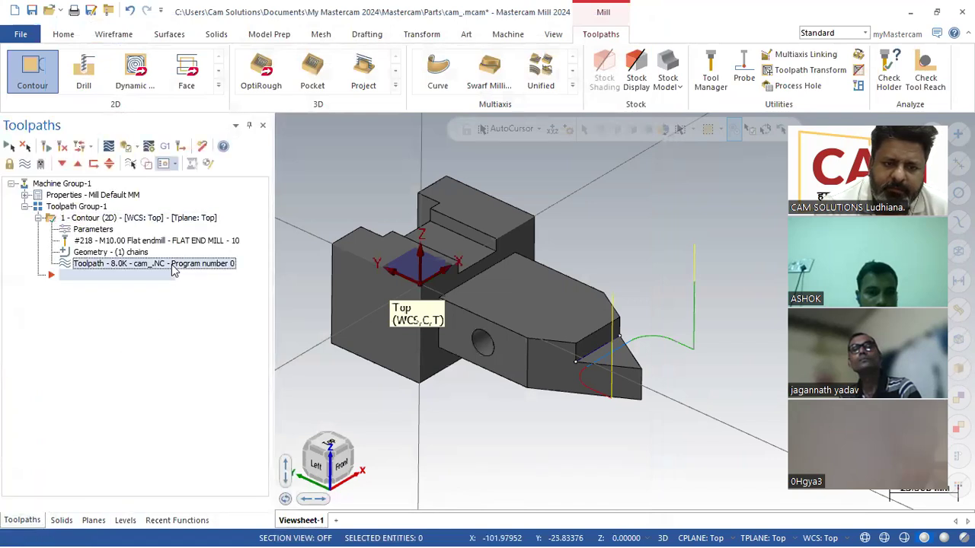
click(283, 122)
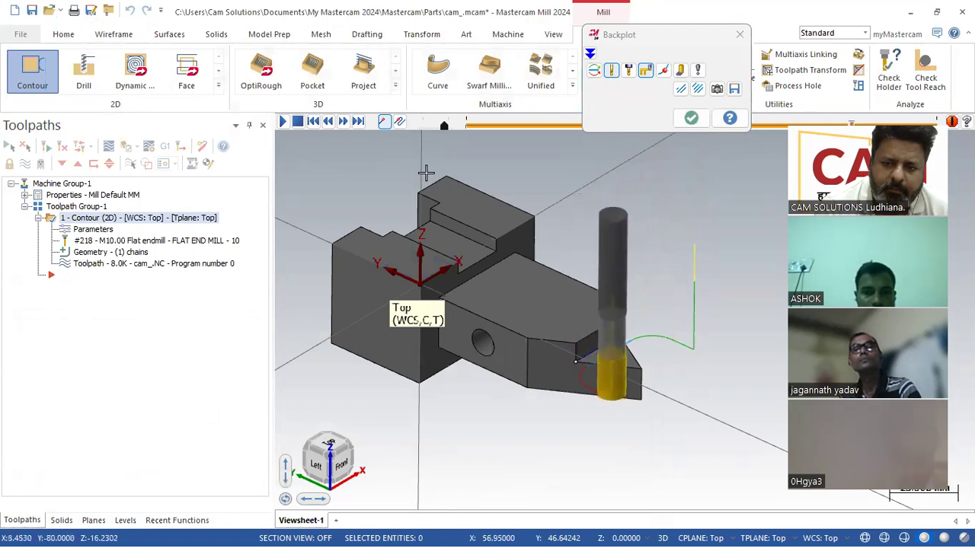
click(690, 118)
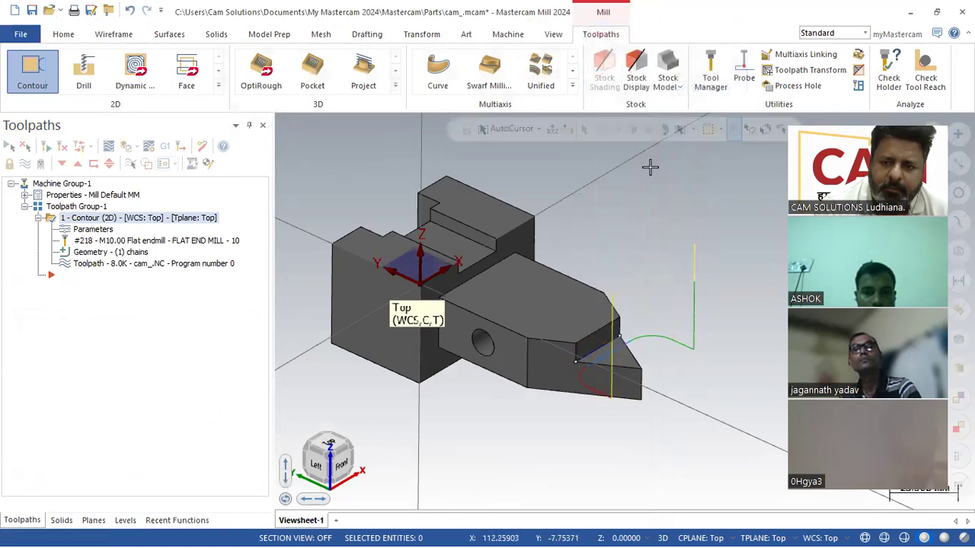
- Lengthen the step-edge curve by 10 mm at both ends
scroll(621, 308, up, 5)
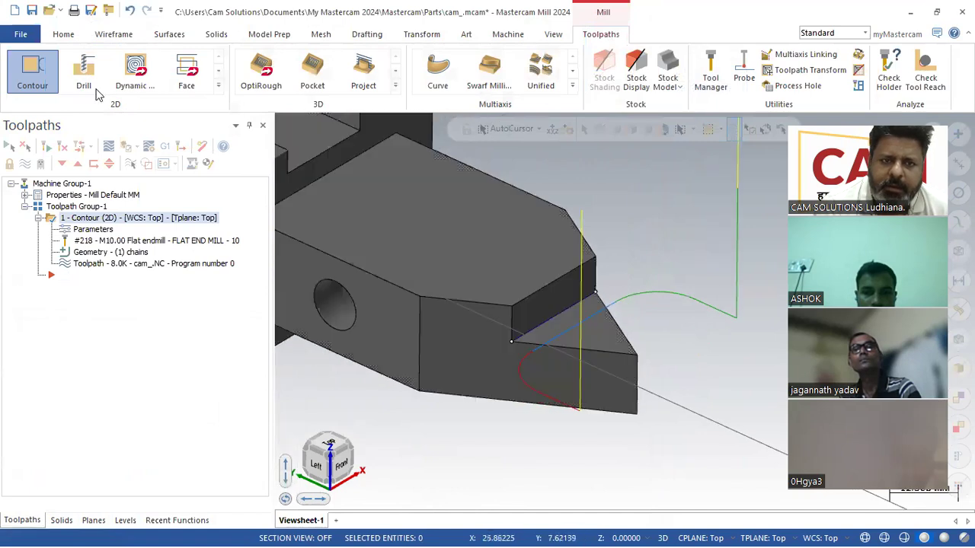
click(114, 34)
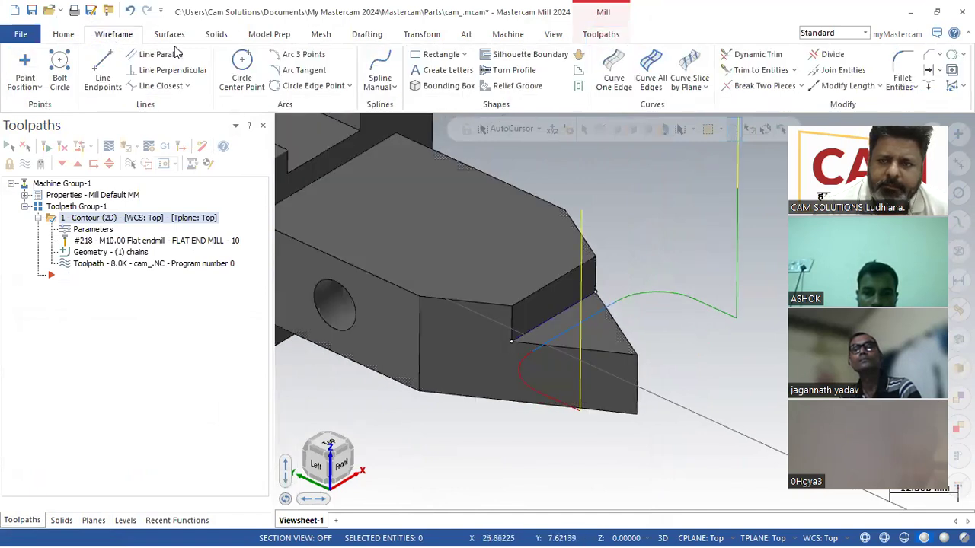
click(822, 86)
click(101, 287)
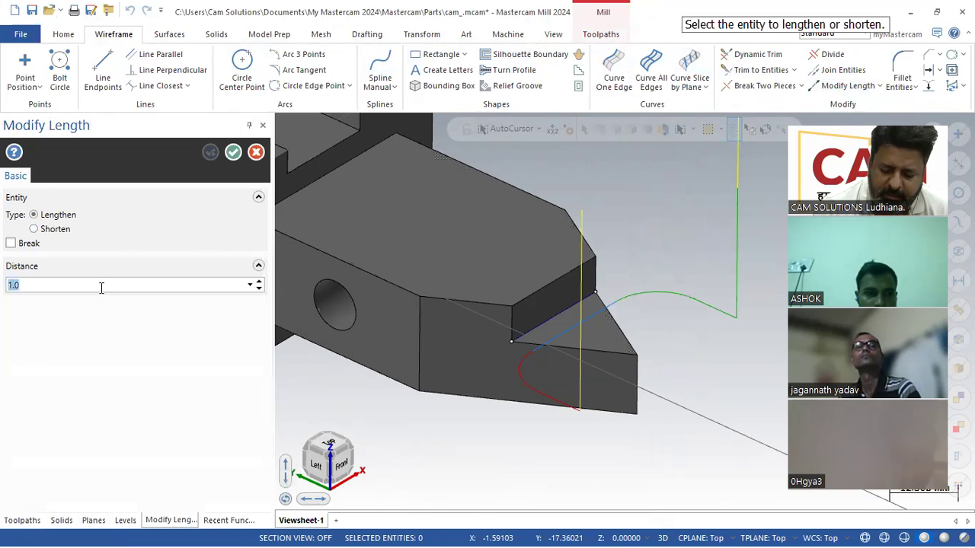
click(588, 297)
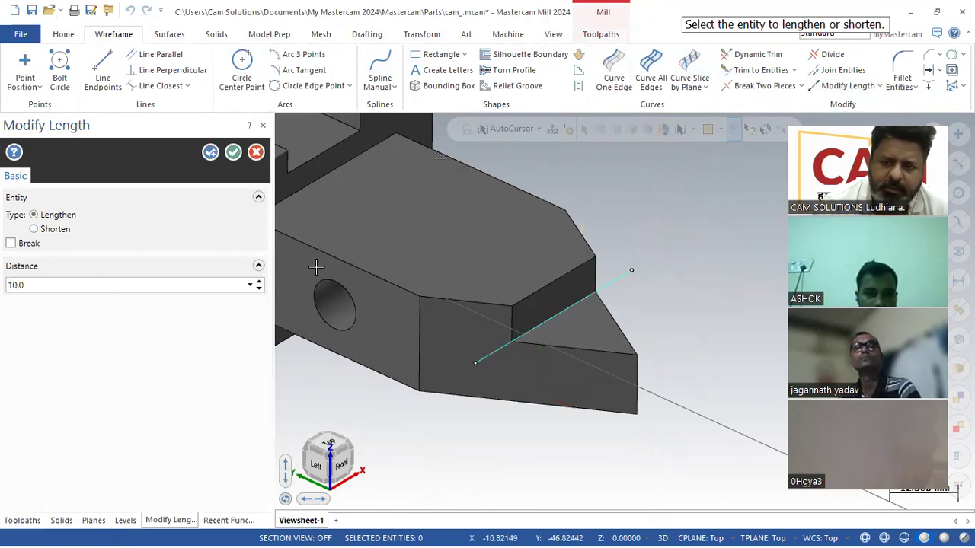
click(233, 152)
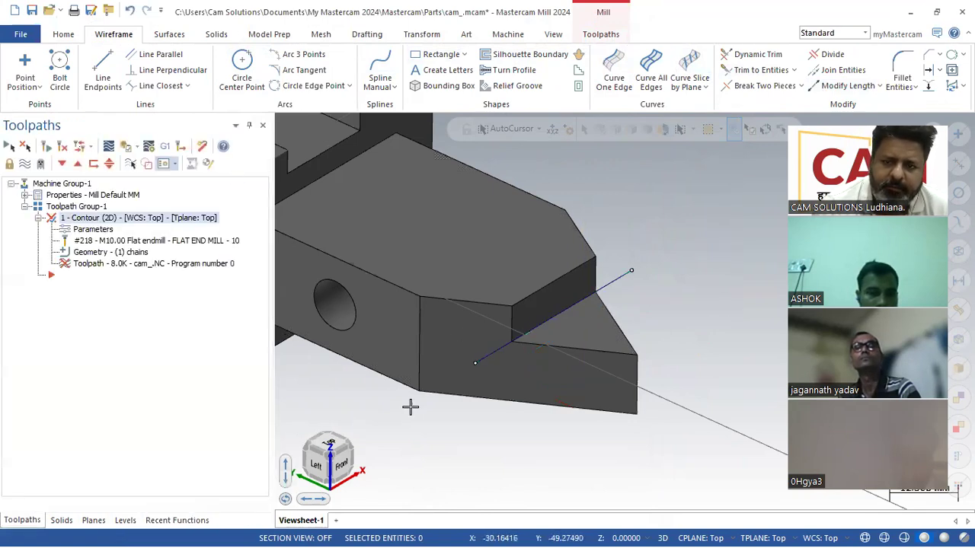
- Regenerate the contour toolpath so it follows the lengthened curve
click(61, 147)
scroll(598, 196, down, 2)
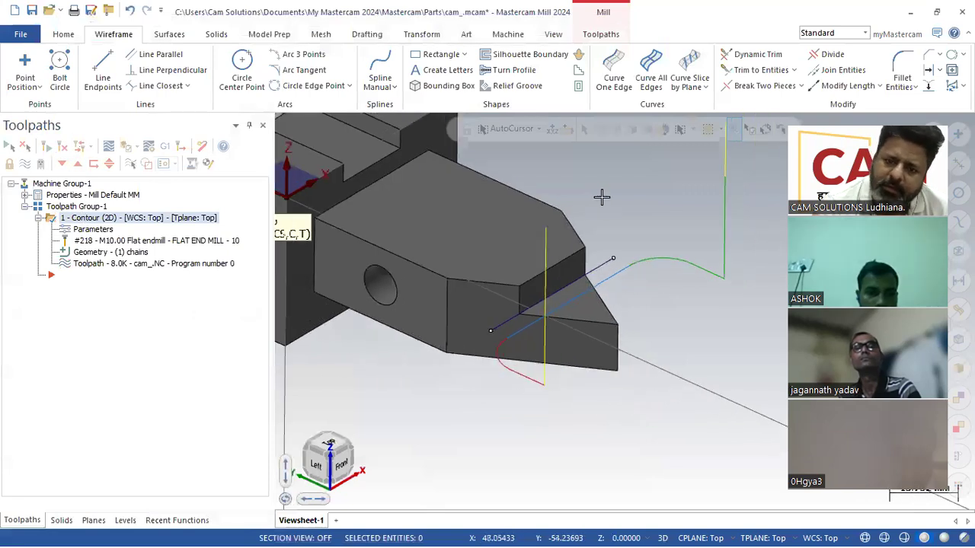
scroll(598, 198, down, 1)
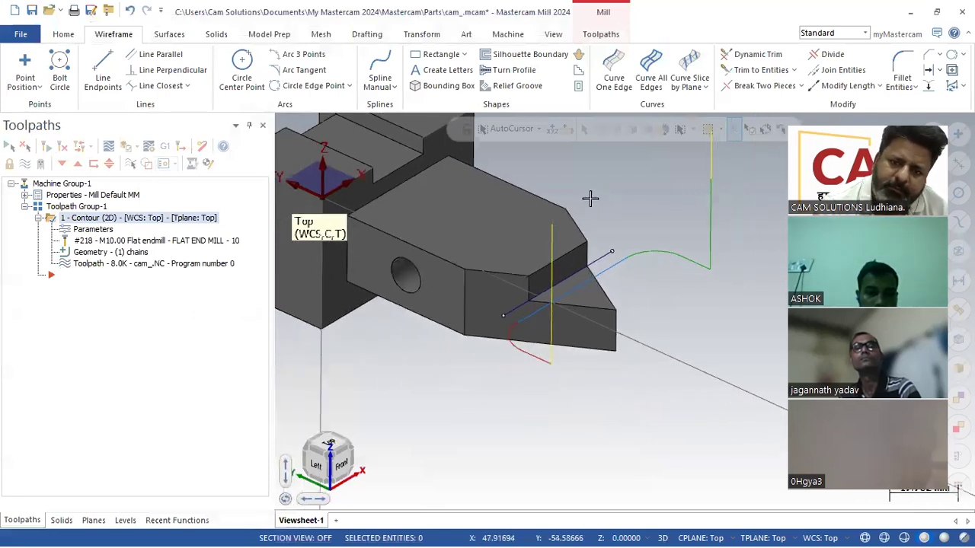
- Backplot the regenerated contour to examine the cutter's motion along the lengthened step-edge curve
click(151, 264)
click(283, 128)
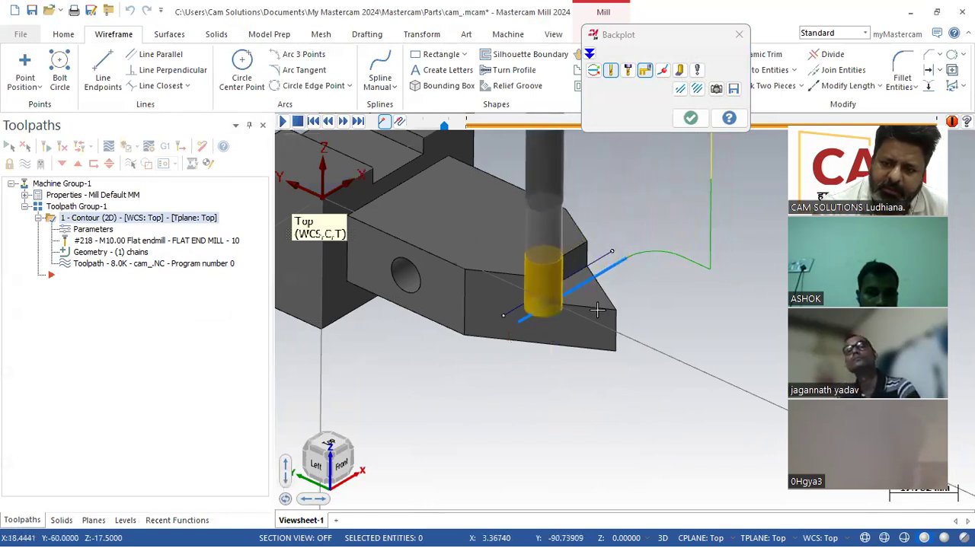
click(691, 119)
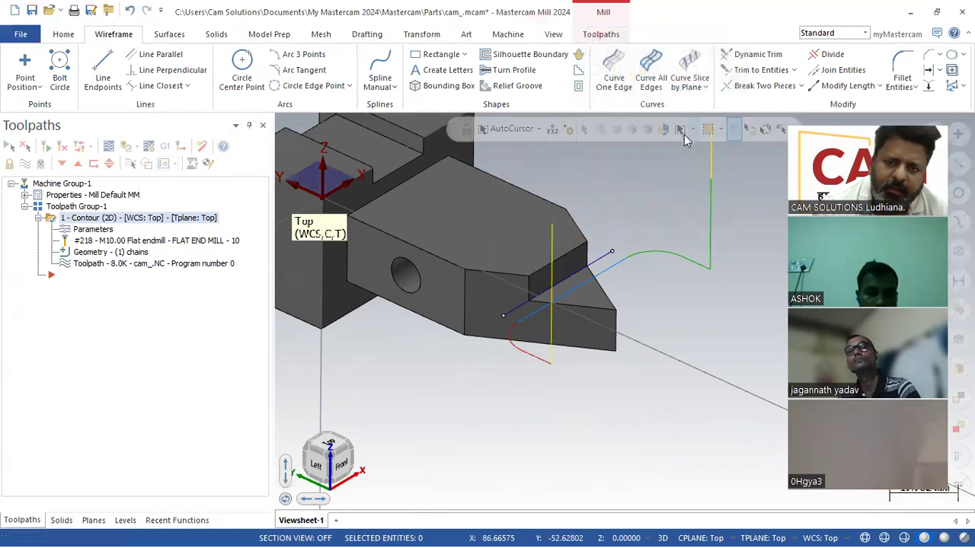
- Enable multi passes for the contour with 5 rough passes at 1.0 spacing and regenerate the toolpath
click(76, 230)
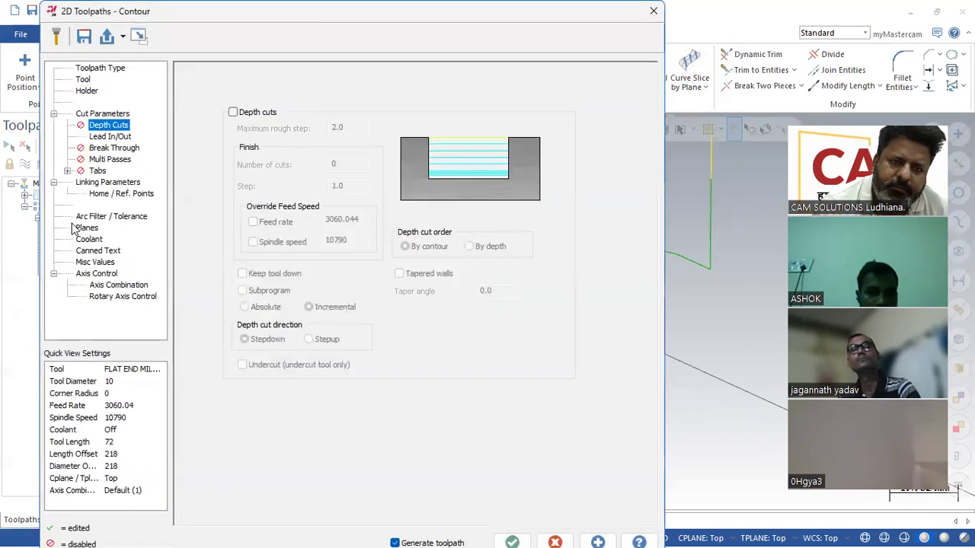
click(86, 79)
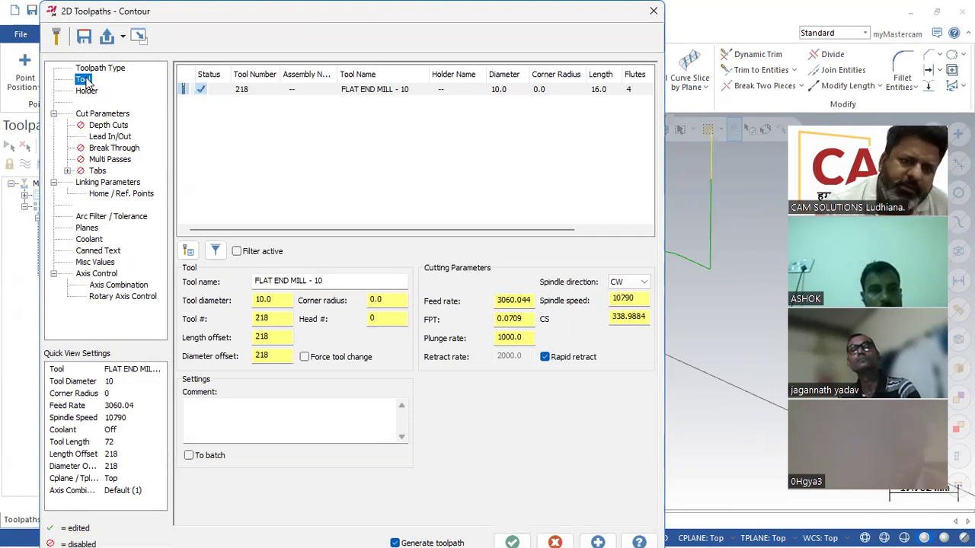
click(111, 160)
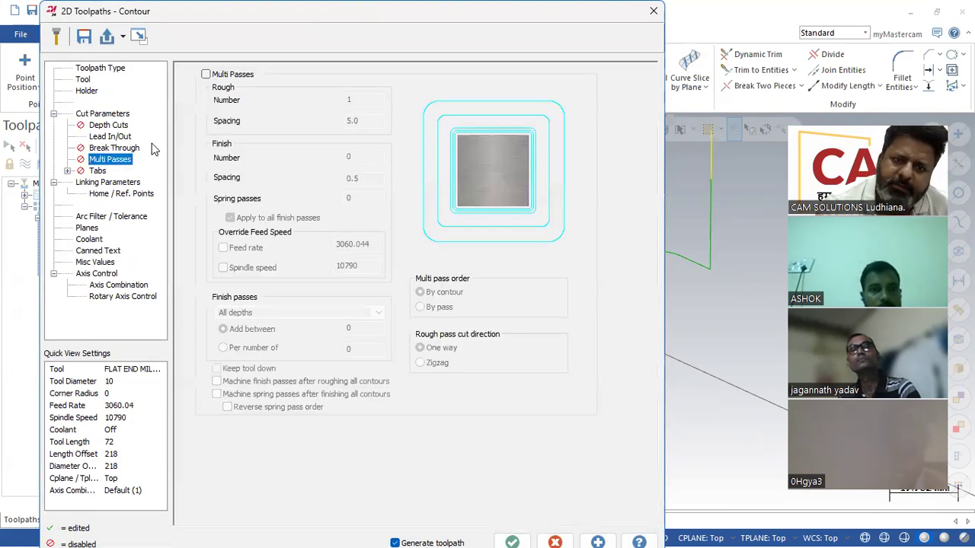
click(206, 75)
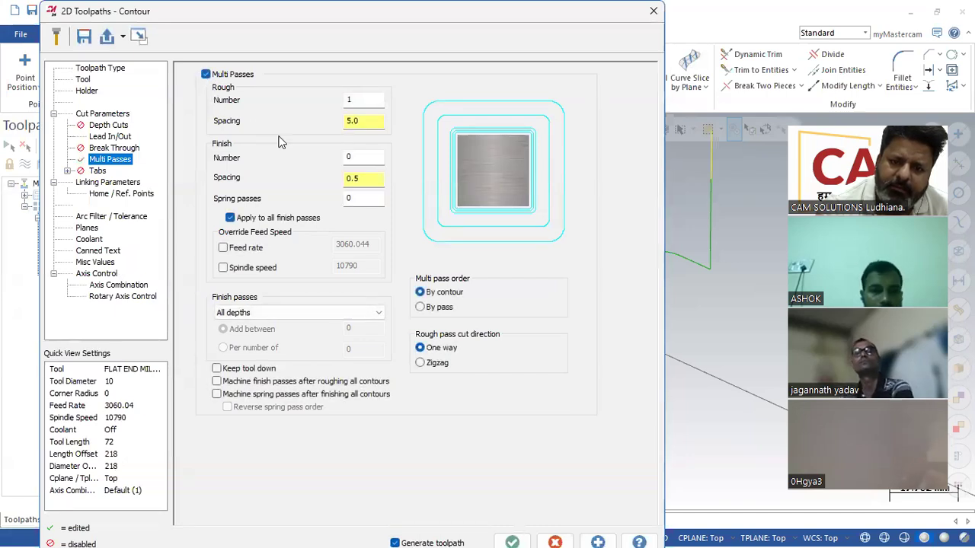
click(365, 100)
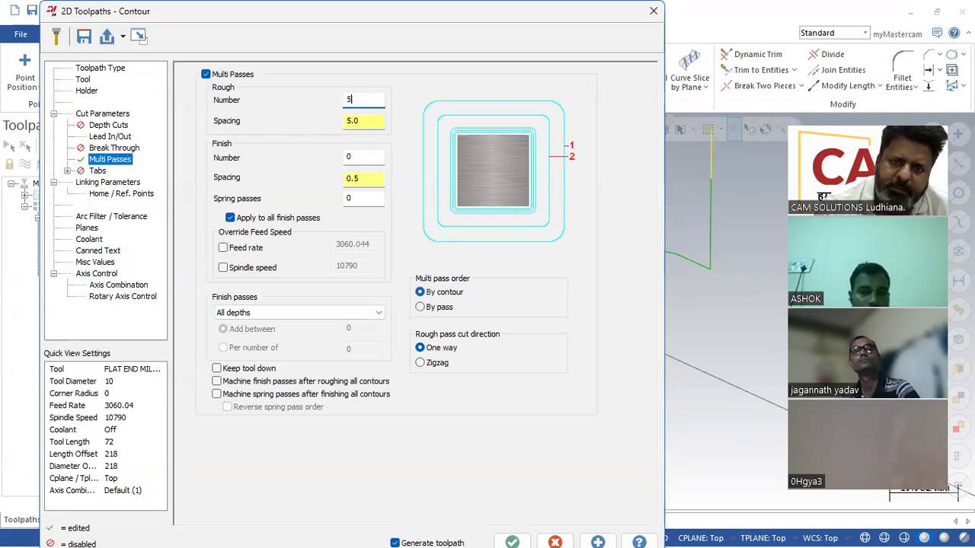
text(1.0)
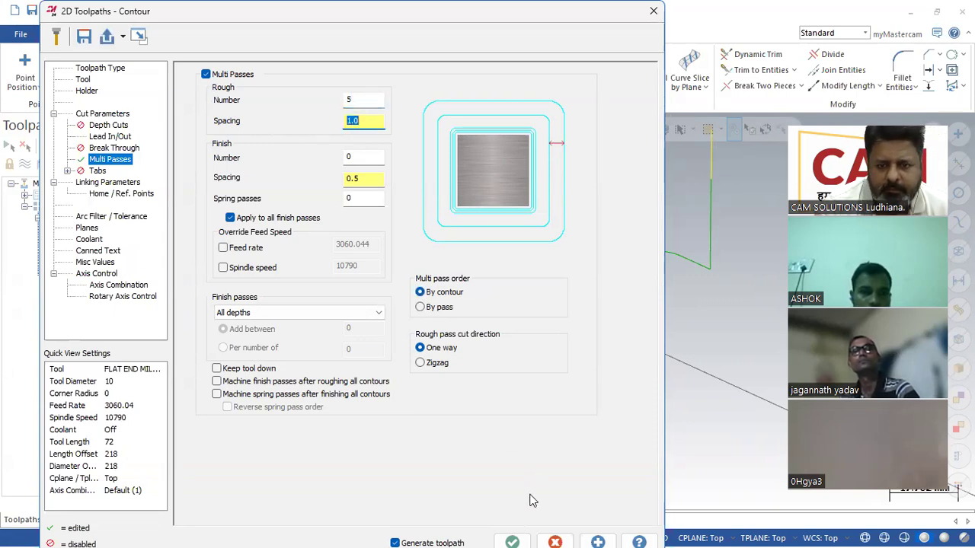
click(514, 533)
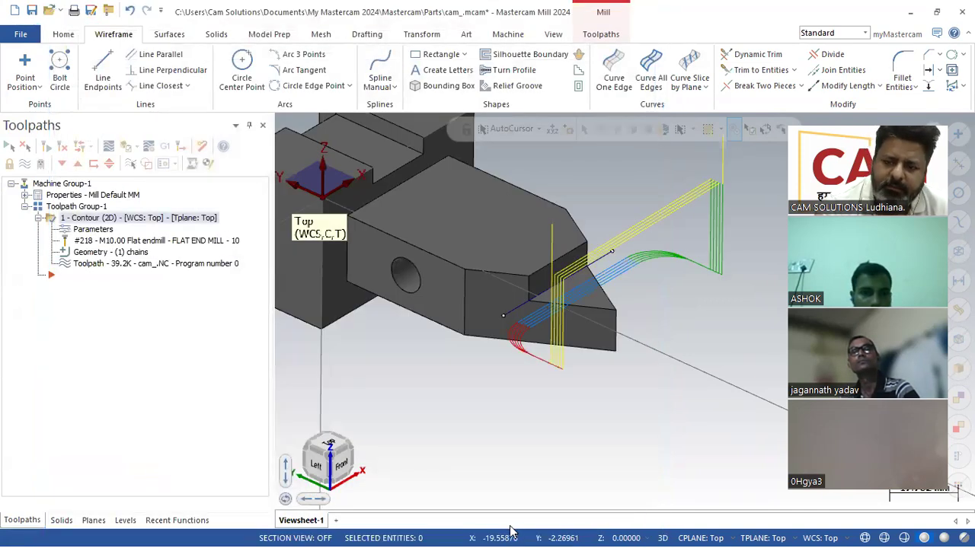
- Increase the contour's rough pass spacing to 2.5 and regenerate the toolpath
click(98, 231)
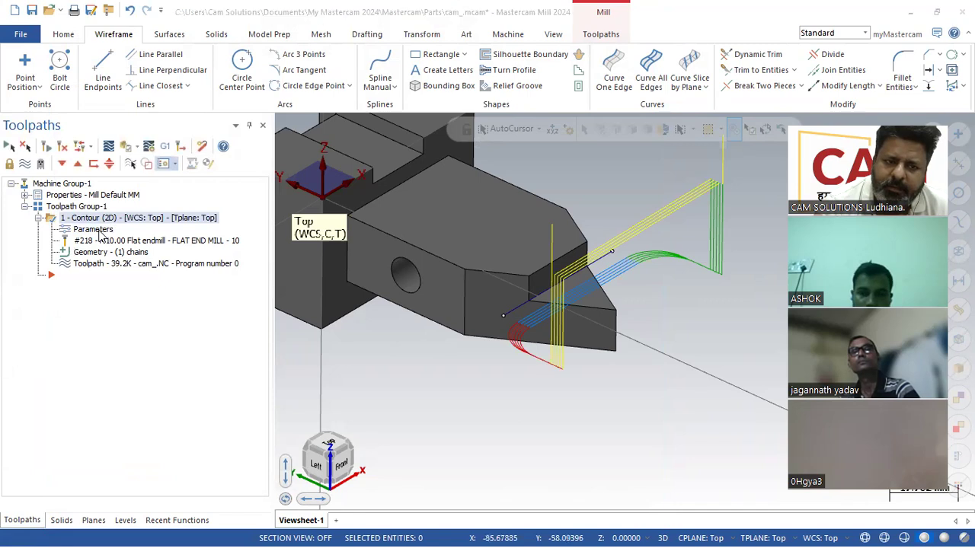
click(362, 121)
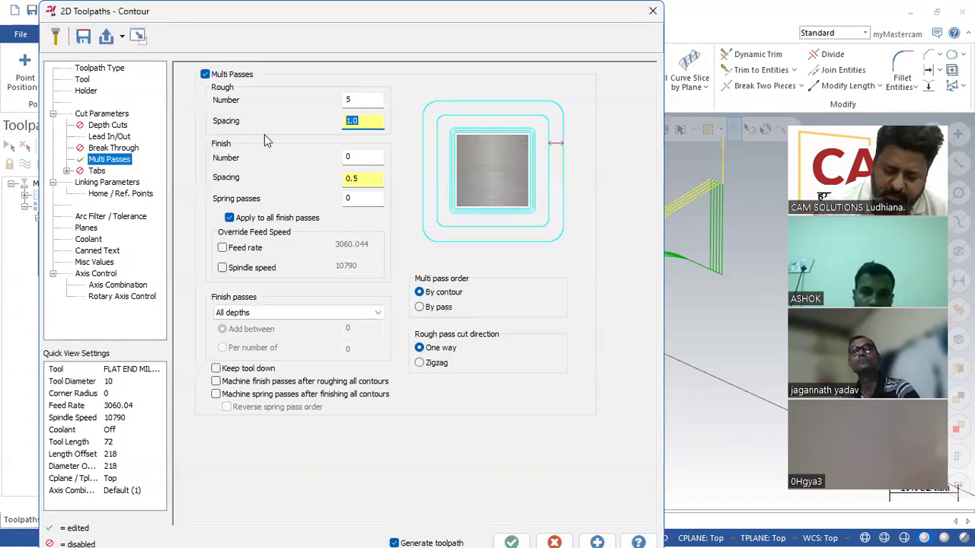
click(511, 542)
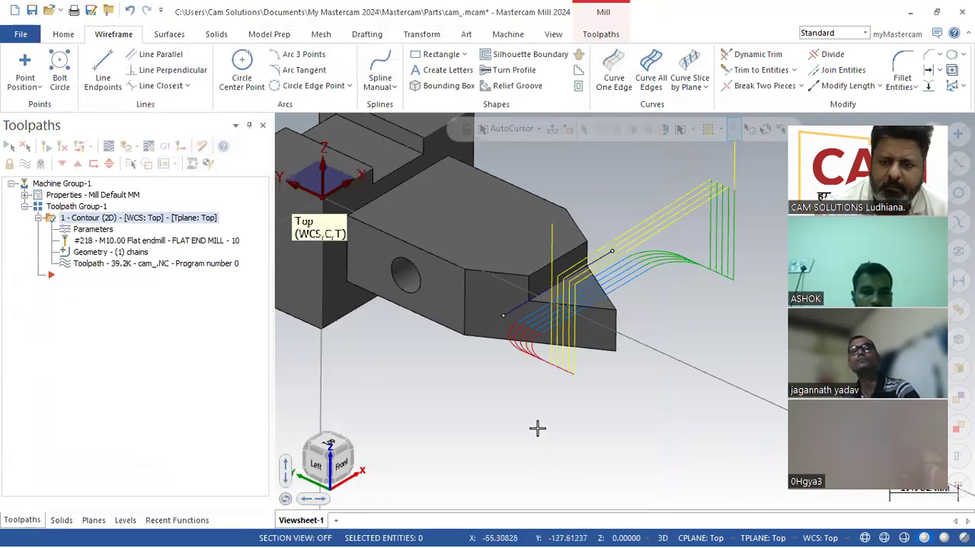
click(91, 230)
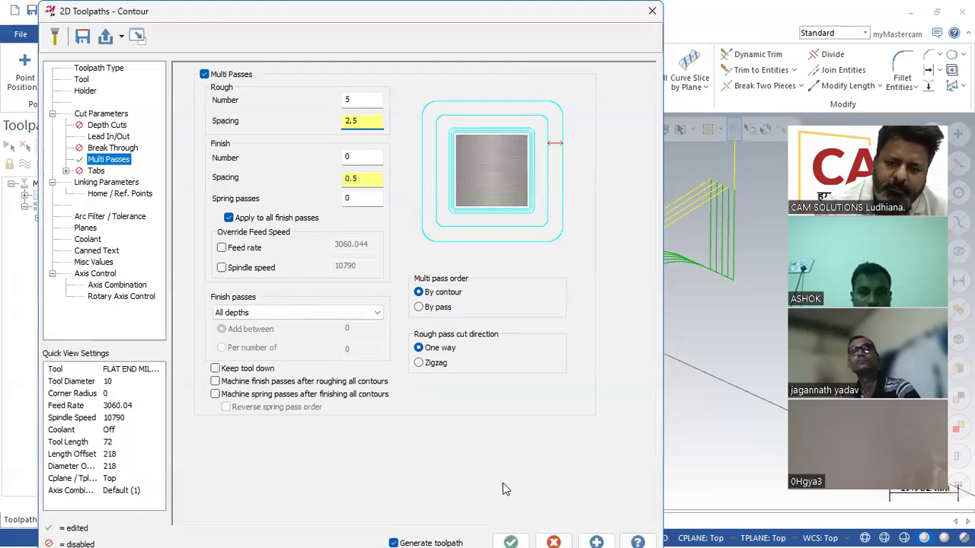
click(511, 541)
- Backplot the multi-pass contour to examine how the passes cover the step
middle_drag(460, 418, 458, 385)
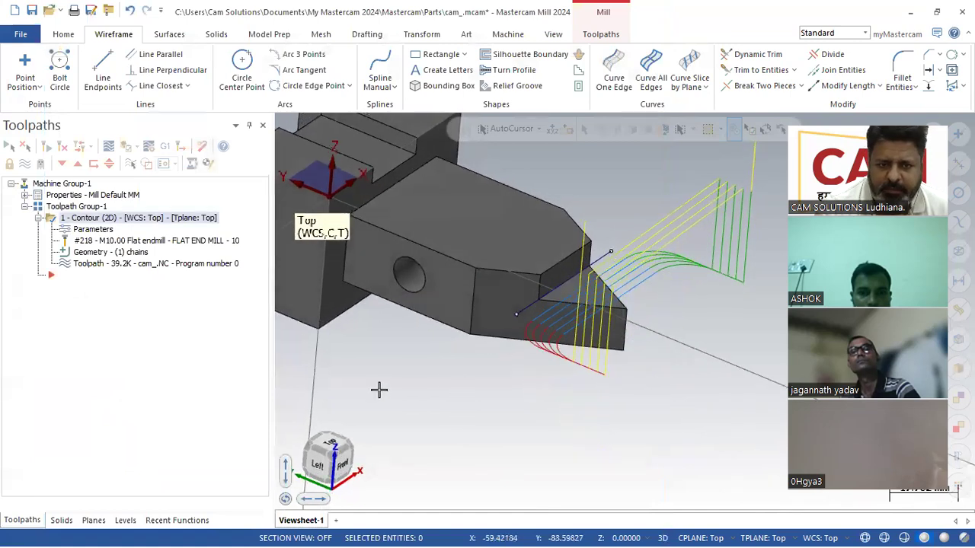
click(130, 266)
click(282, 123)
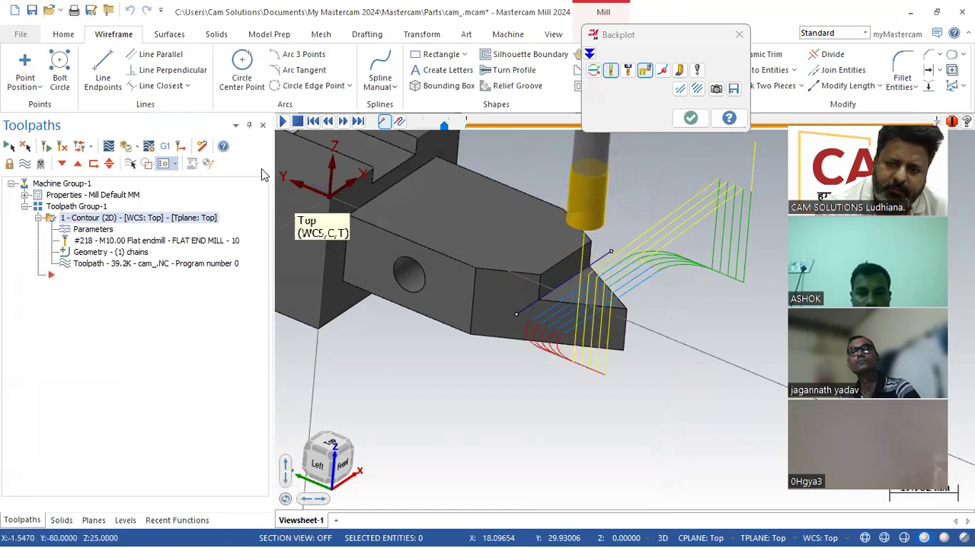
middle_drag(362, 227, 404, 229)
middle_drag(444, 257, 484, 251)
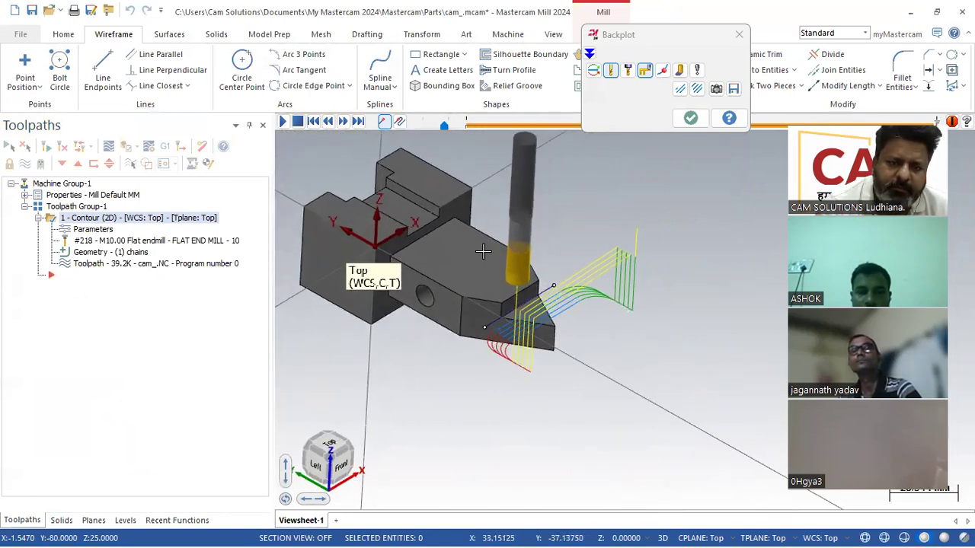
- Turn on depth cuts for the contour operation
click(82, 230)
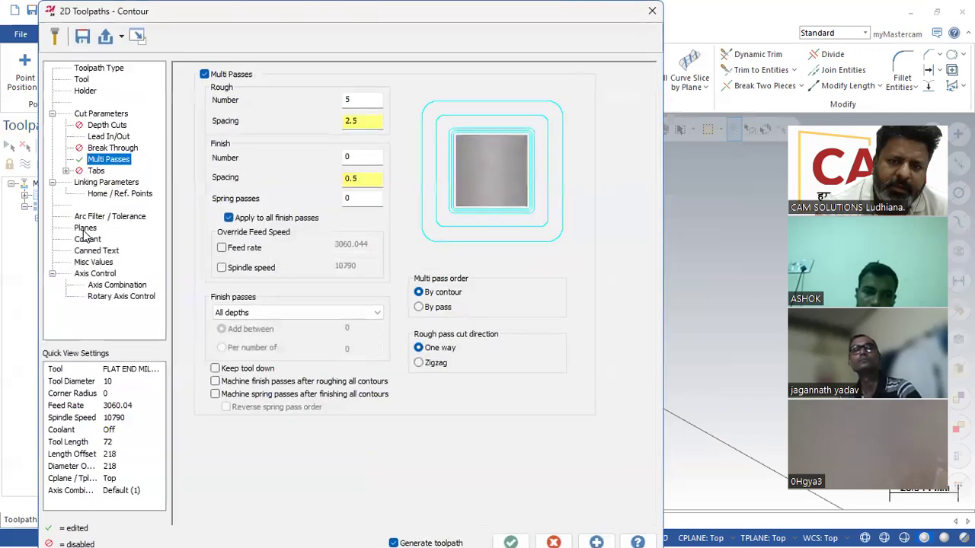
click(103, 125)
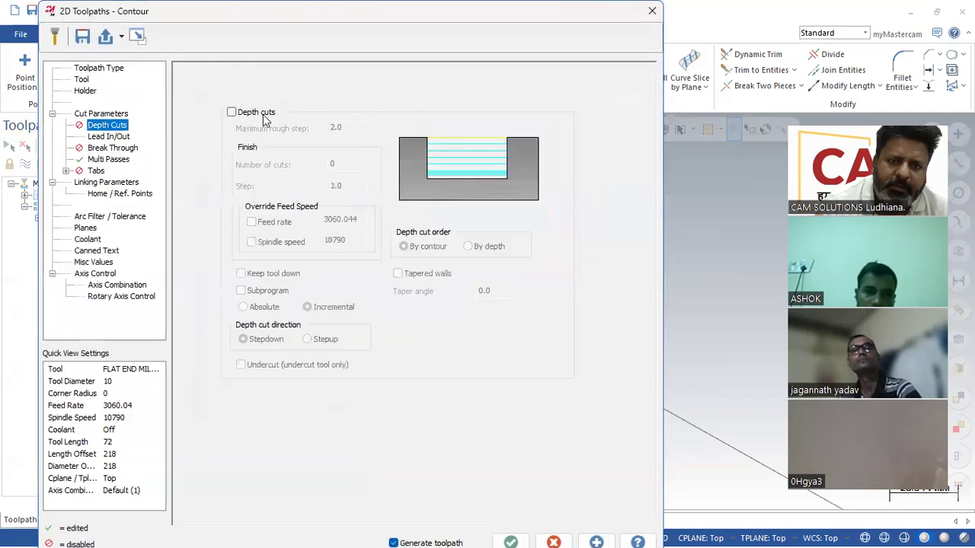
click(264, 114)
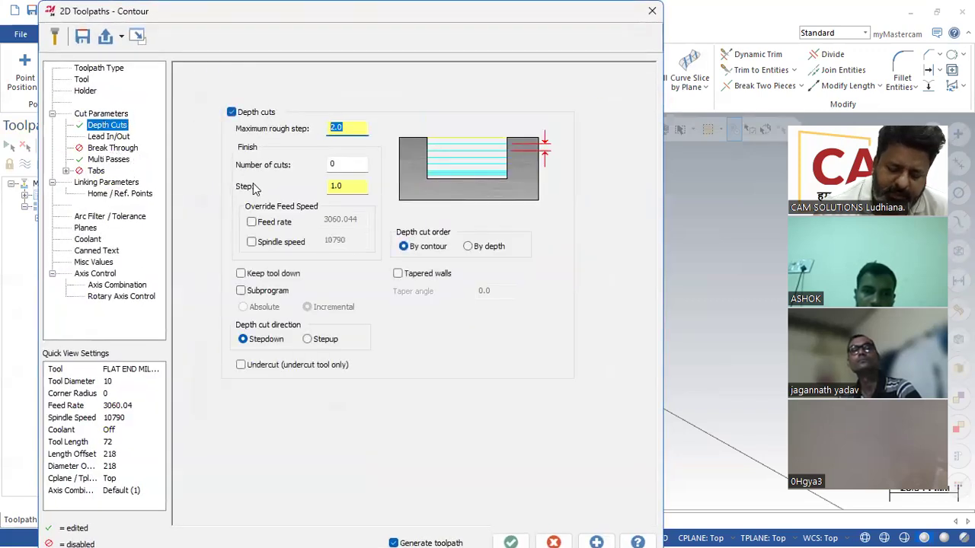
- Take the depth of -17.5 from the step's lower corner and the top of stock of -10.0 from its upper corner
click(83, 185)
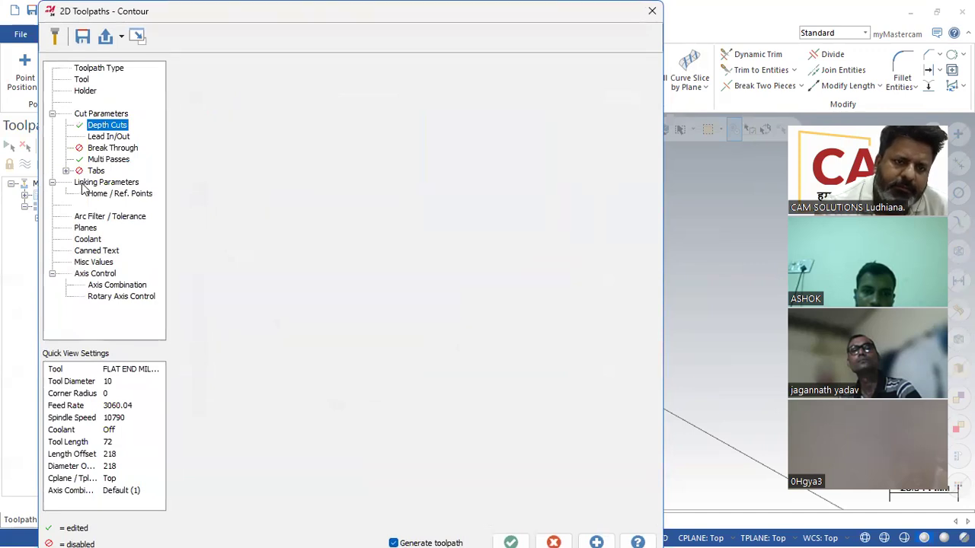
click(487, 358)
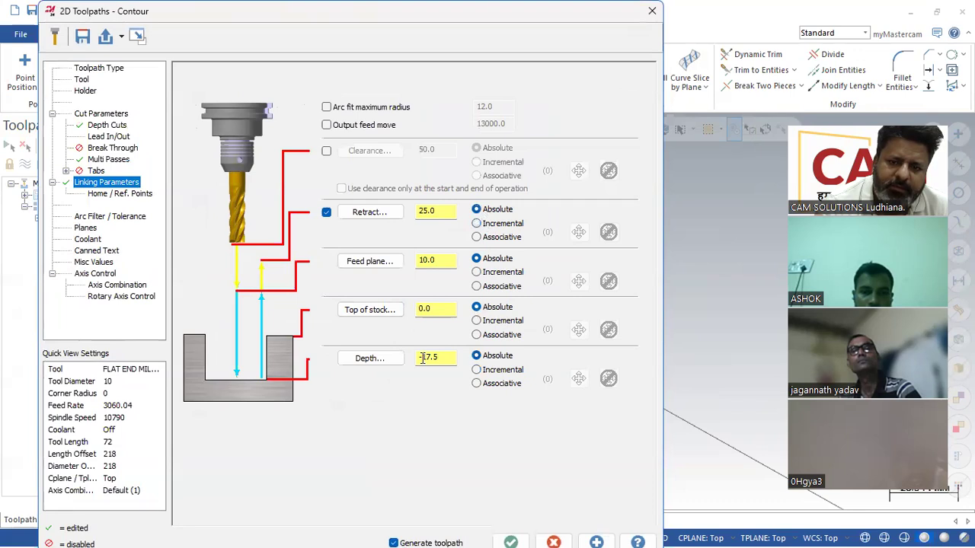
click(368, 363)
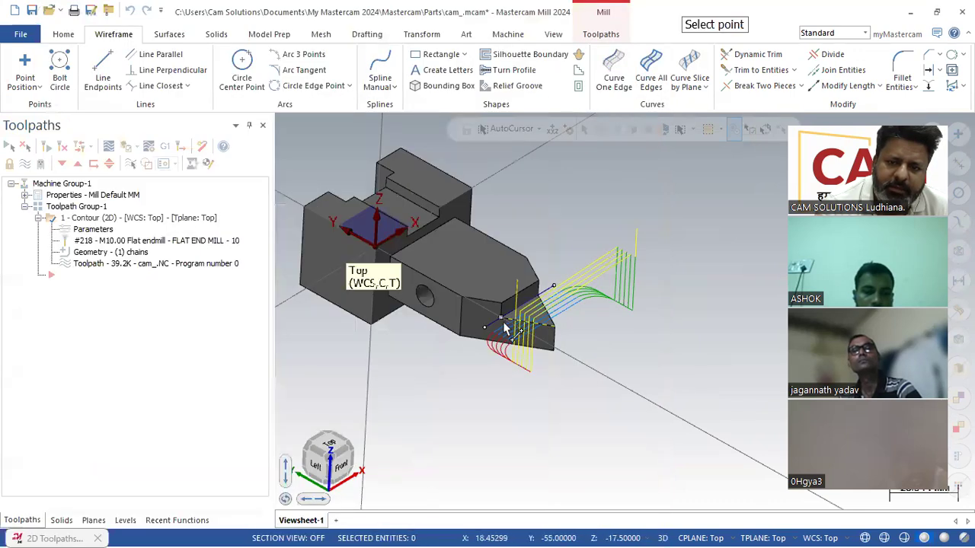
click(501, 322)
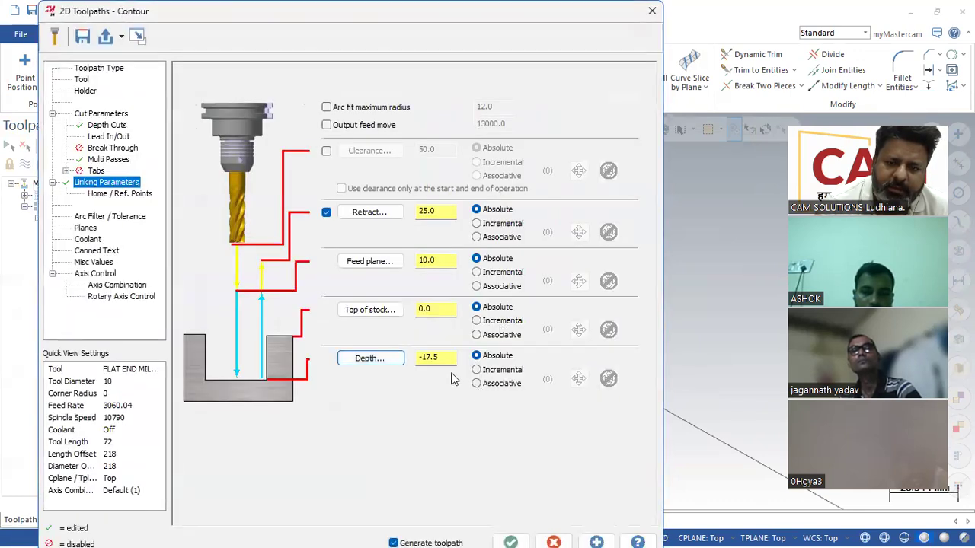
click(371, 320)
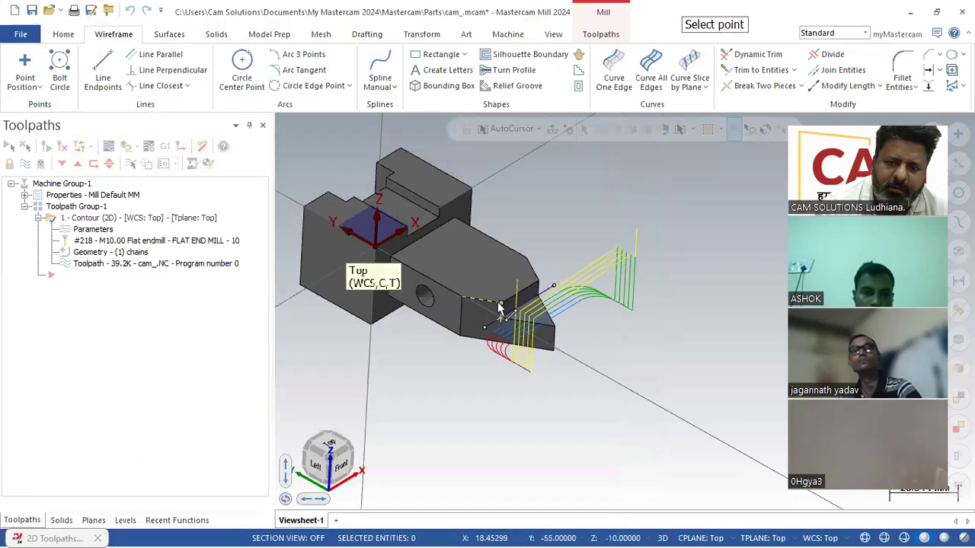
click(496, 301)
click(447, 308)
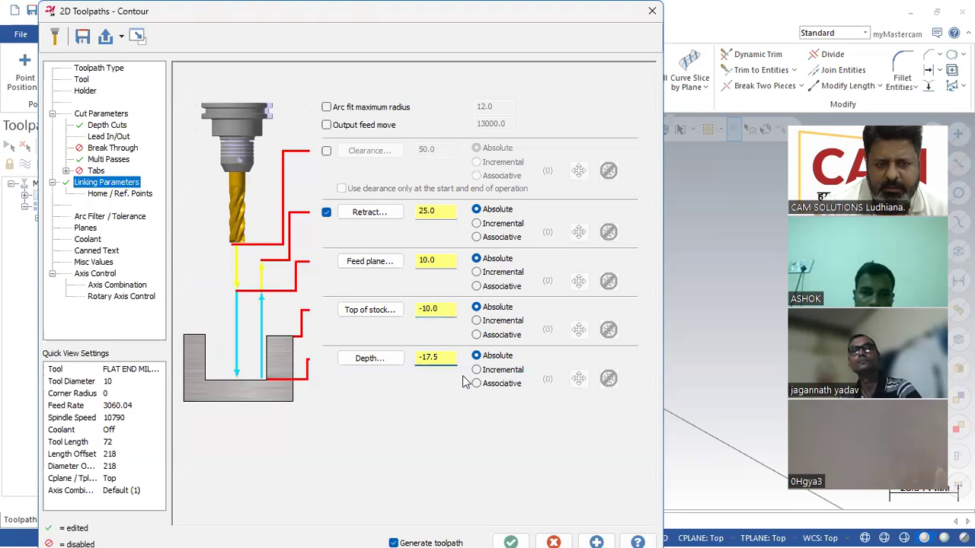
- Set the maximum rough step to 0.5 with the tool kept down between depth cuts and regenerate the toolpath
click(107, 125)
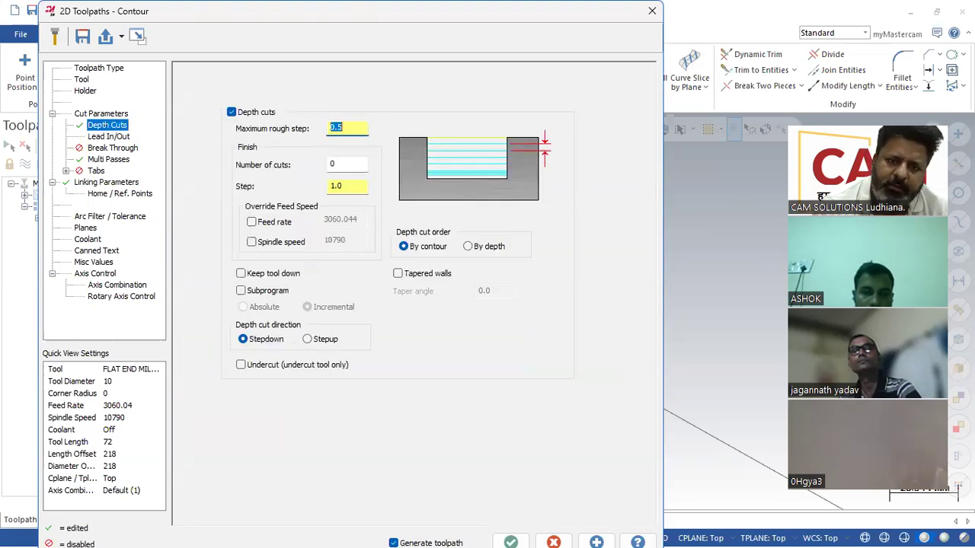
click(259, 276)
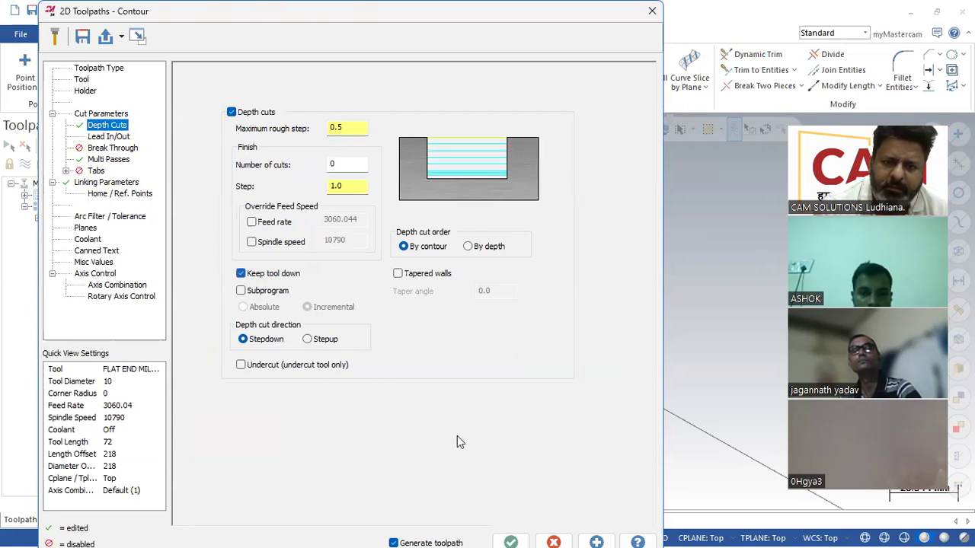
click(509, 542)
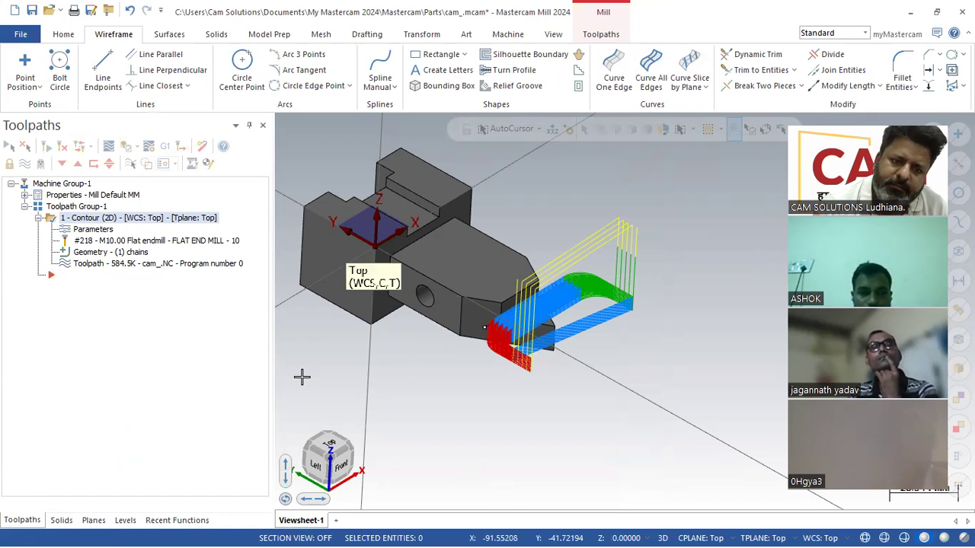
- Hide the contour toolpath and create a curve on the bottom edge of the solid's angled front side
click(25, 163)
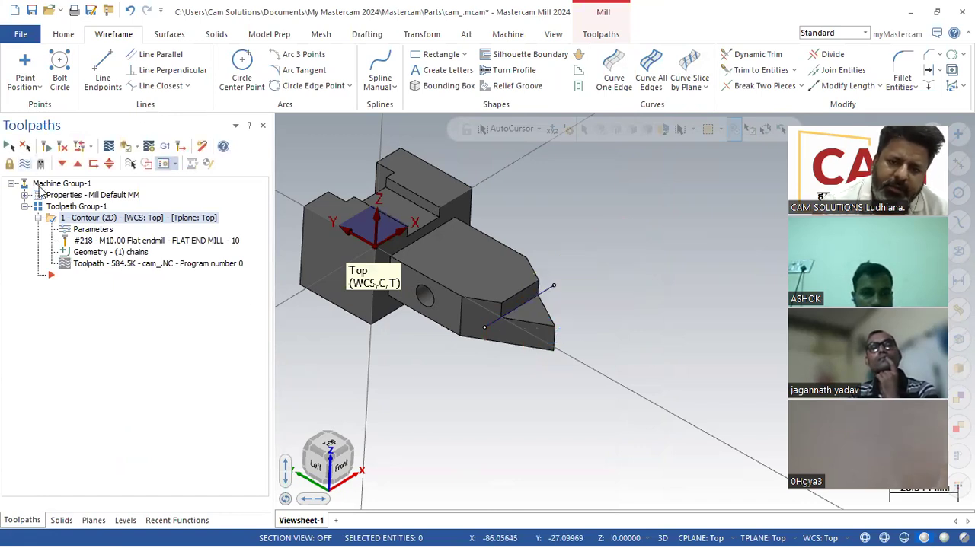
click(614, 76)
middle_drag(516, 353, 534, 369)
middle_drag(544, 326, 599, 378)
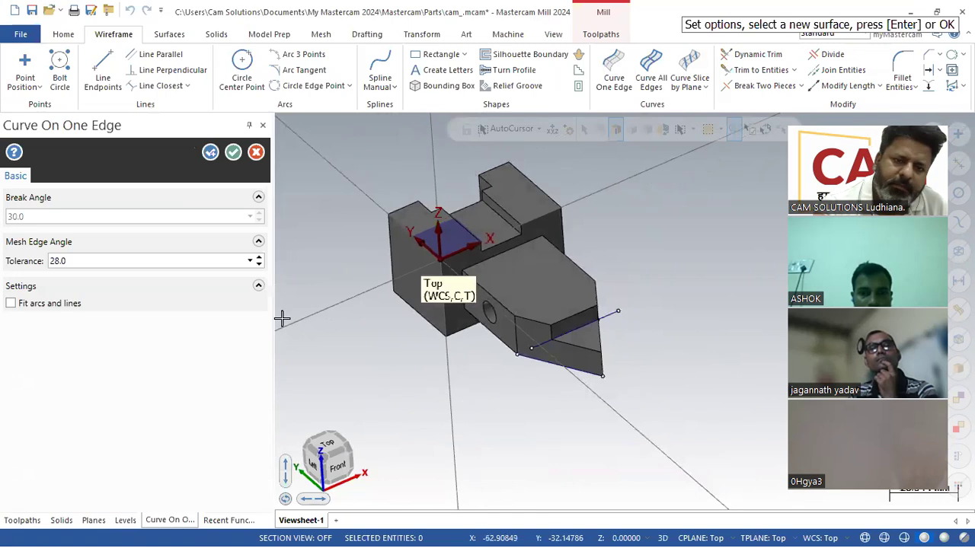
click(234, 153)
- Create a second contour operation from the new bottom-edge curve and generate its toolpath with FLAT END MILL - 10
click(590, 34)
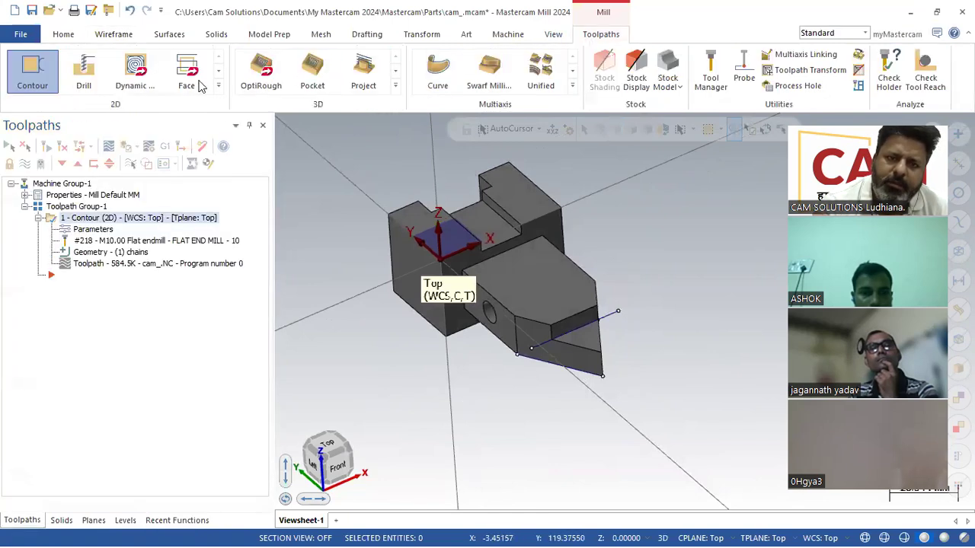
click(32, 76)
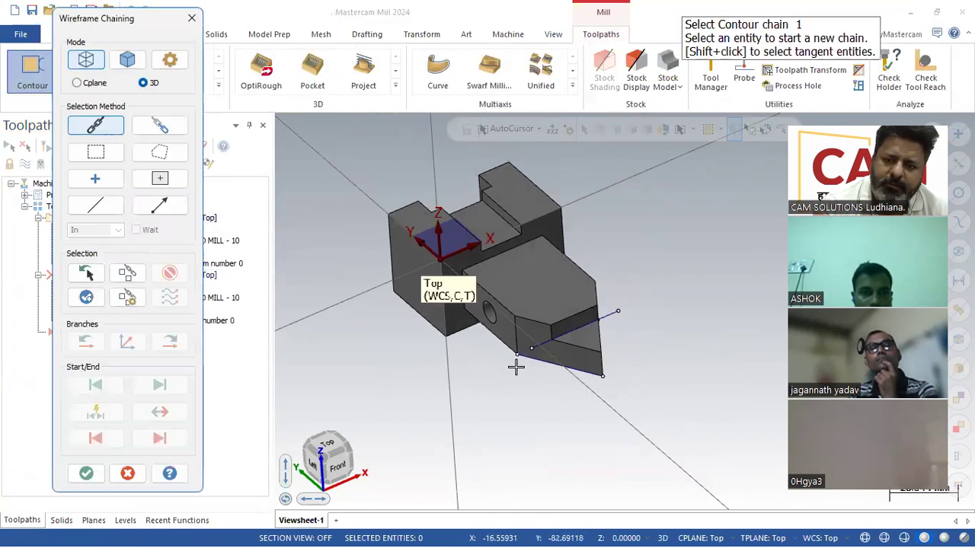
click(515, 366)
click(86, 473)
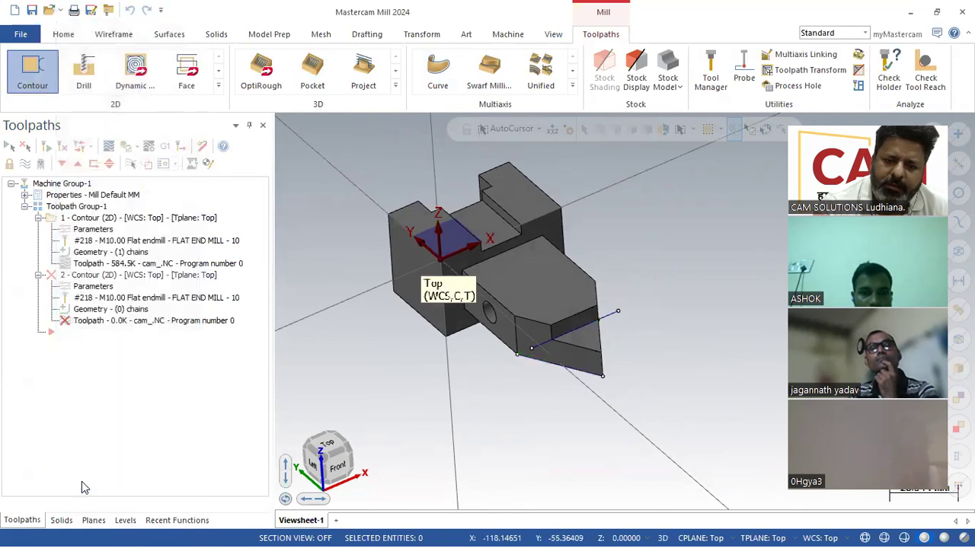
click(510, 542)
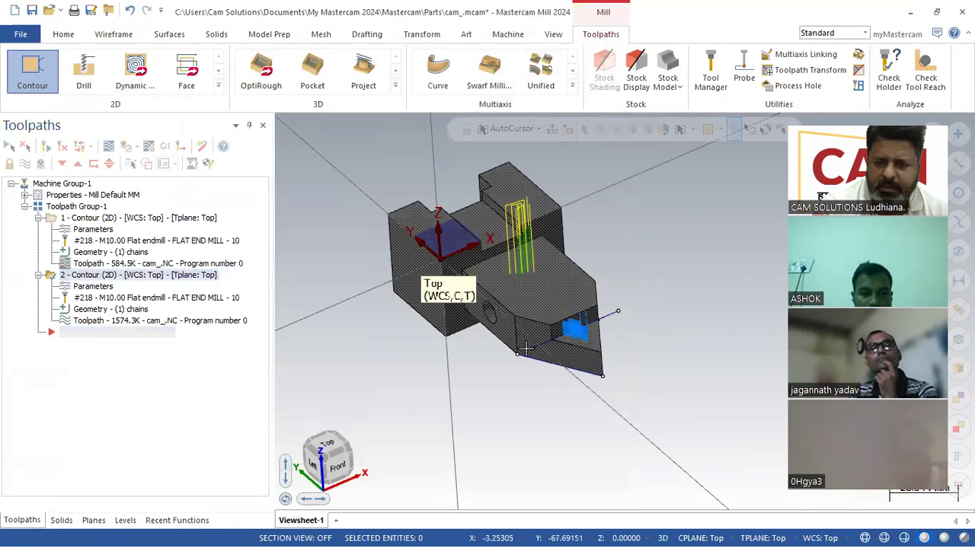
- Set the compensation direction of the angled-side contour operation to Right and regenerate its toolpath
click(92, 287)
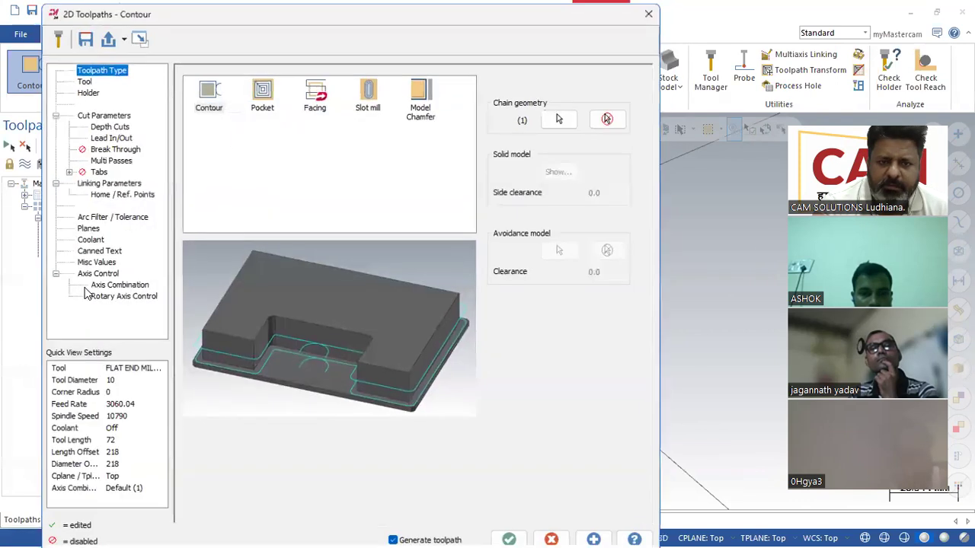
click(100, 113)
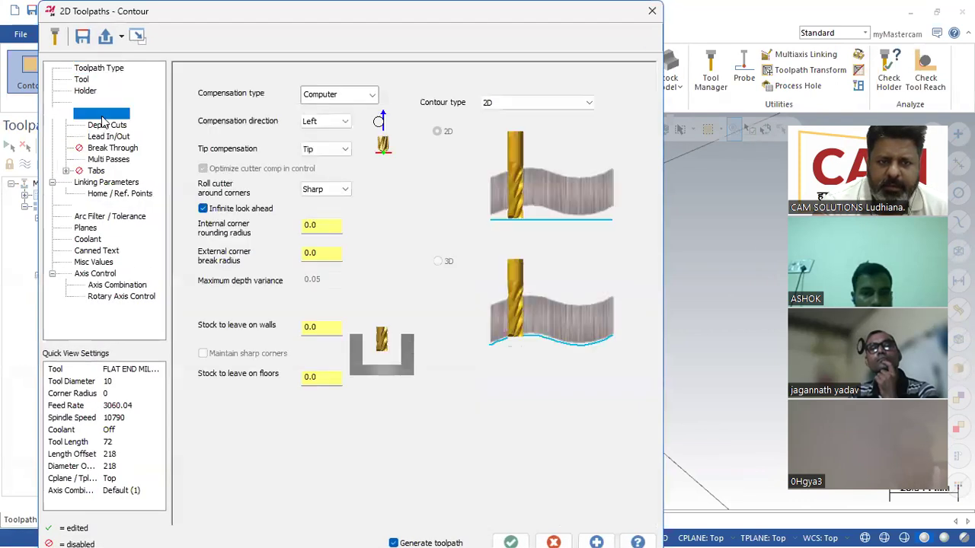
click(327, 122)
click(327, 143)
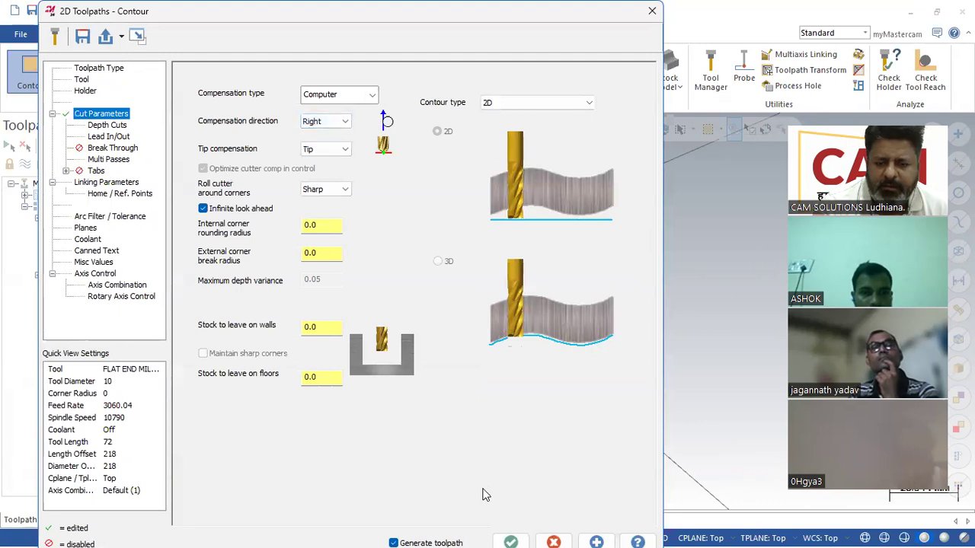
click(510, 541)
middle_drag(440, 432, 437, 488)
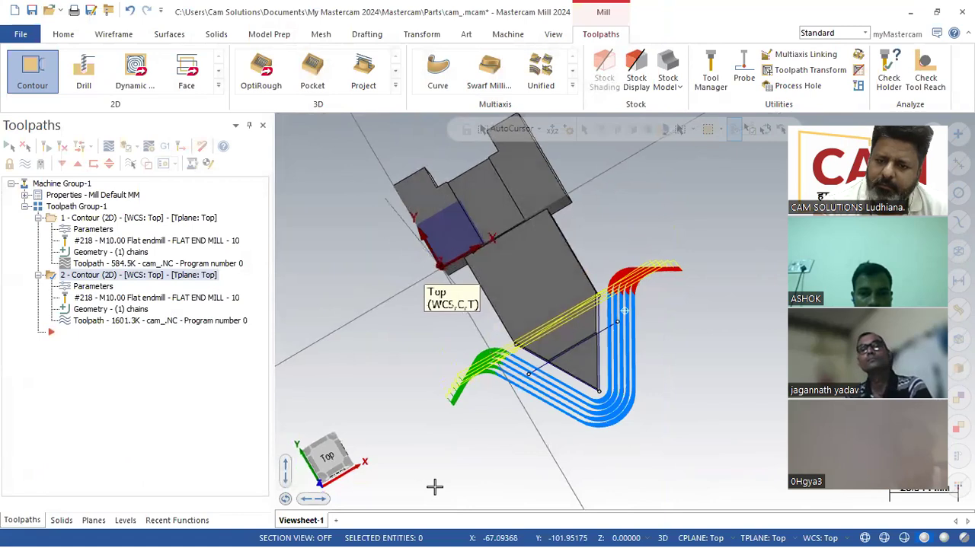
- Play the backplot of the regenerated angled-side contour toolpath and inspect its passes around the solid
click(122, 322)
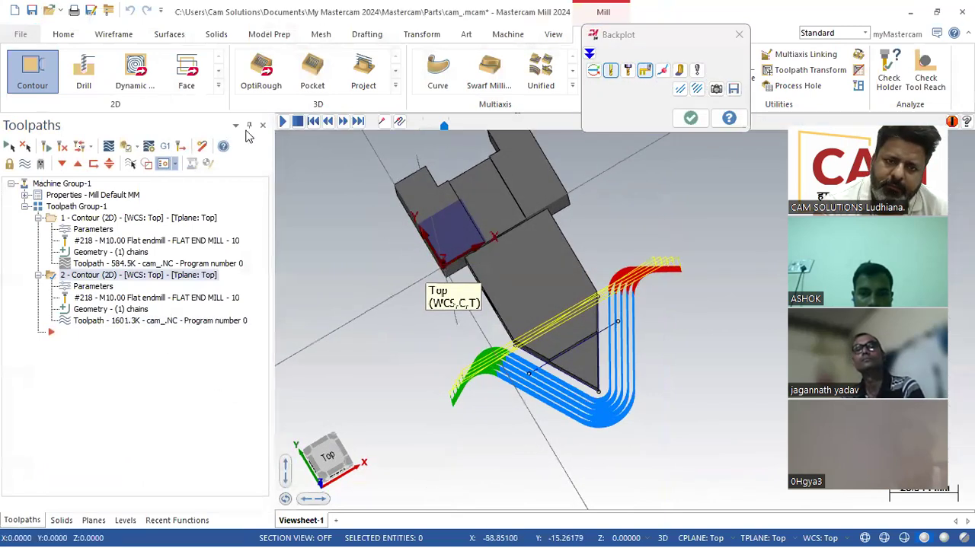
click(285, 126)
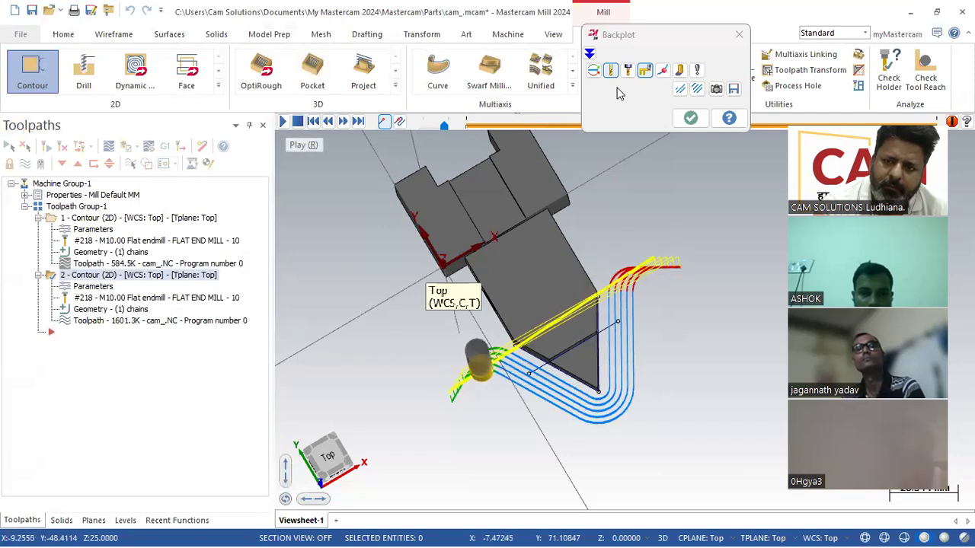
click(690, 117)
middle_drag(688, 126, 629, 202)
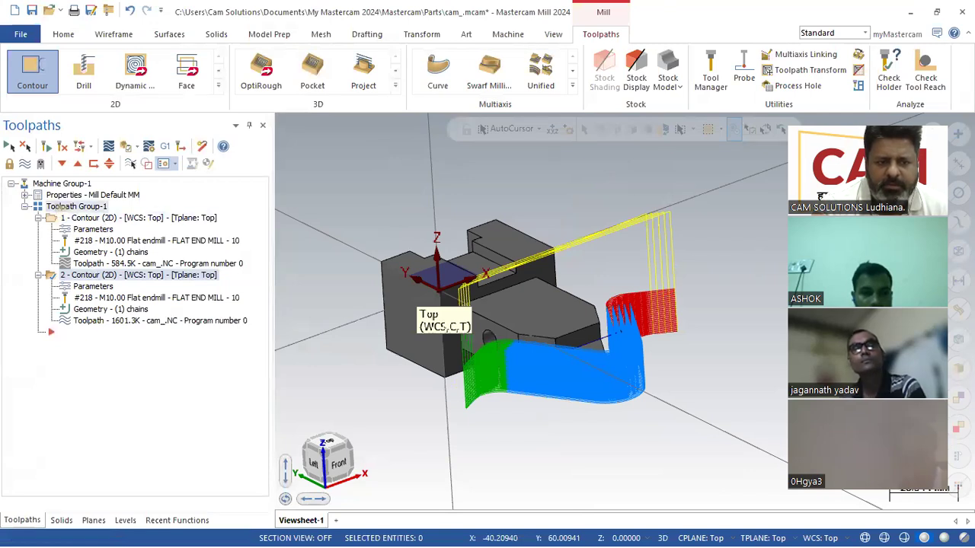
- Move the angled-side contour operation ahead of the step contour in Toolpath Group-1 and select each operation to compare their toolpaths
right_drag(57, 209, 102, 209)
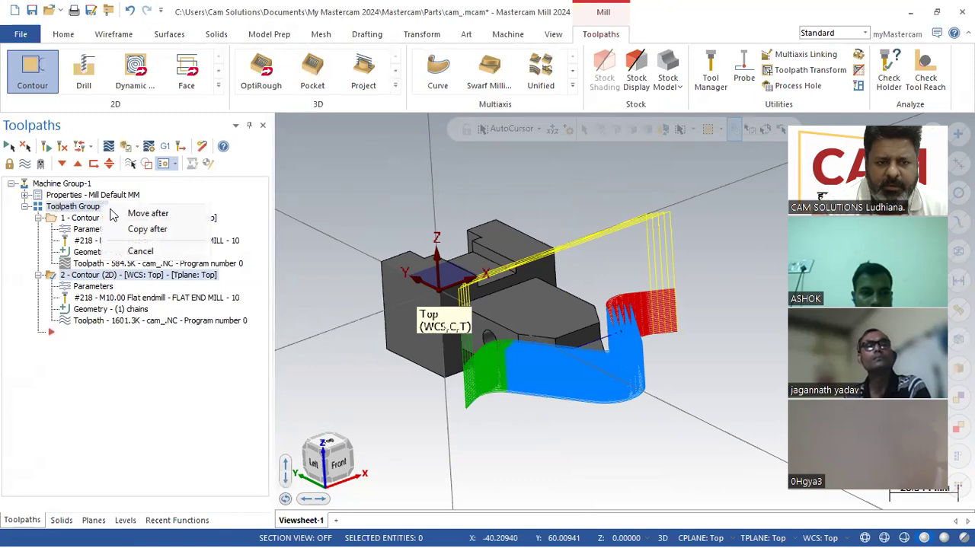
click(155, 216)
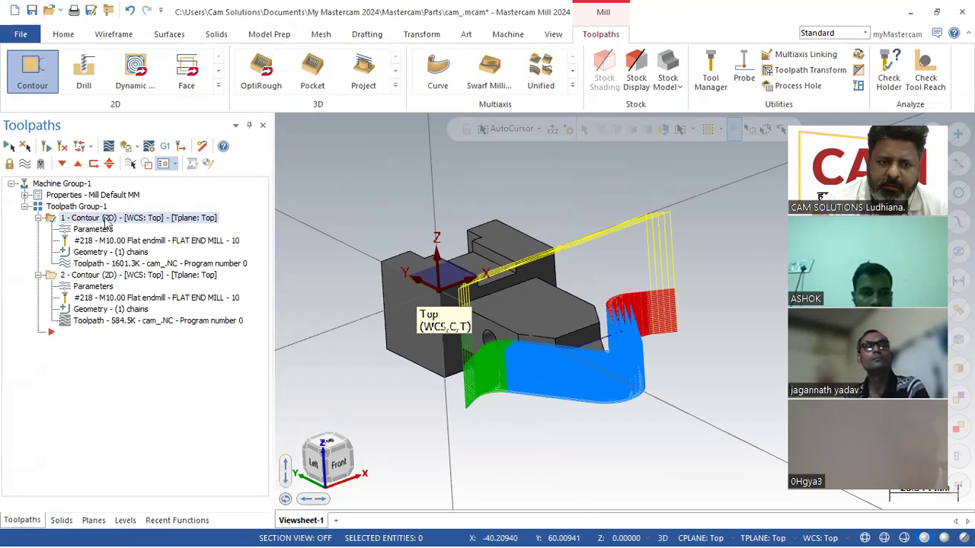
click(106, 276)
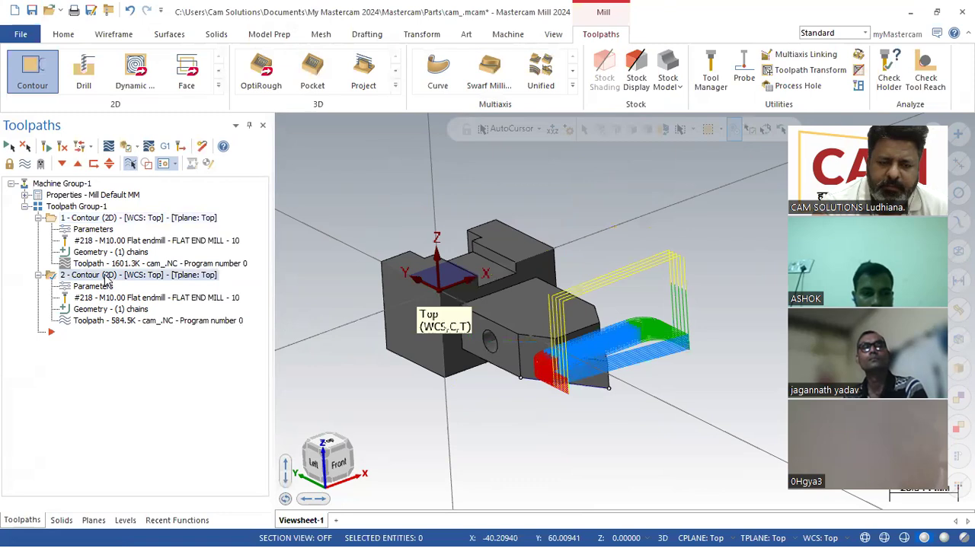
click(132, 218)
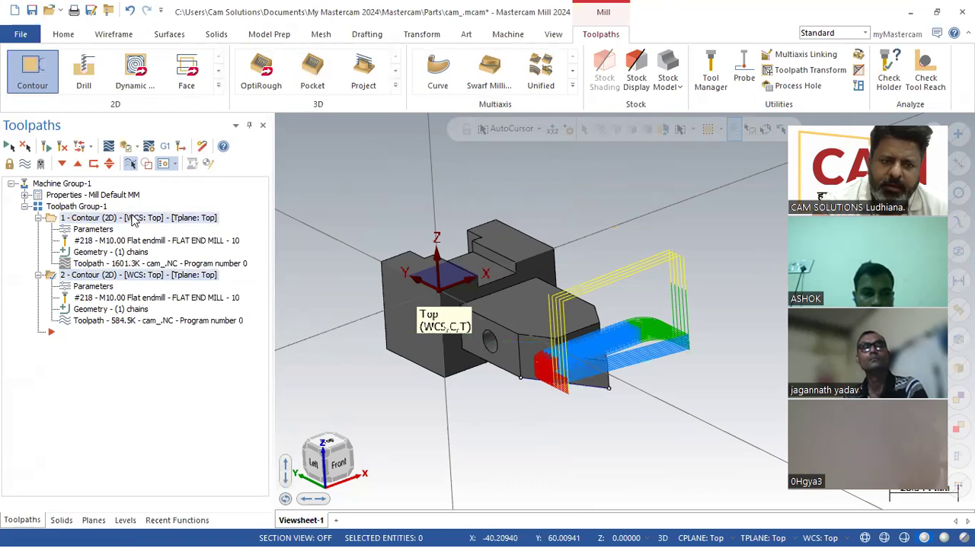
click(114, 276)
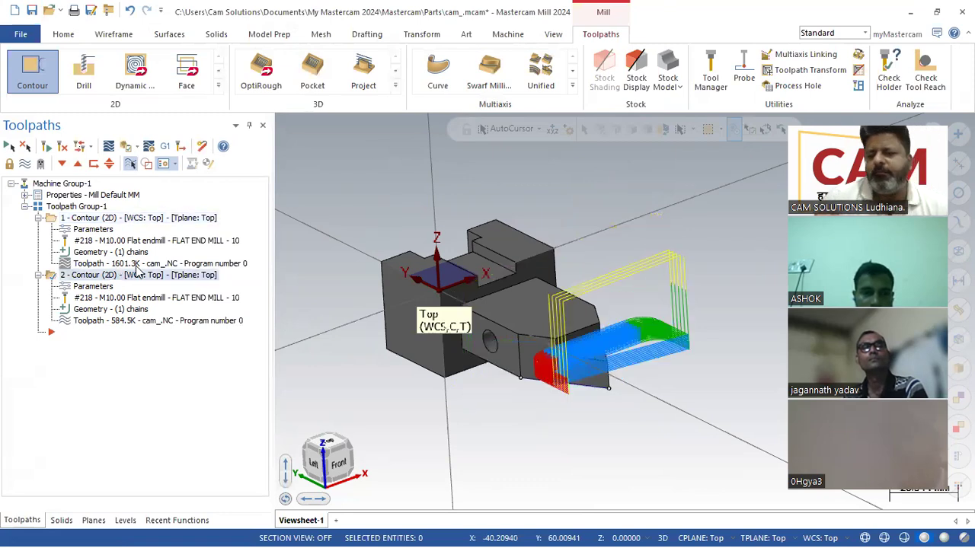
middle_drag(446, 285, 462, 304)
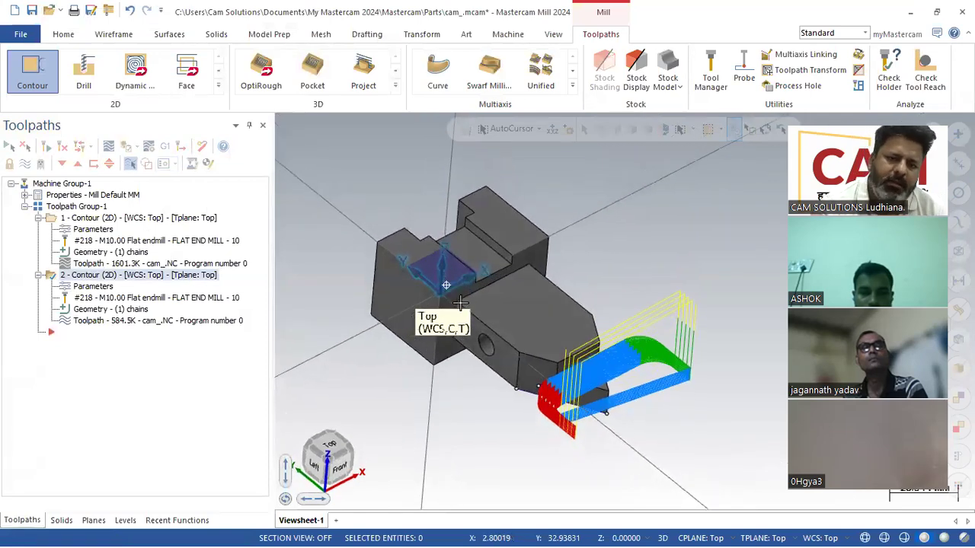
- Turn off keeping the tool down between depth cuts in the step contour operation and regenerate its toolpath
click(92, 288)
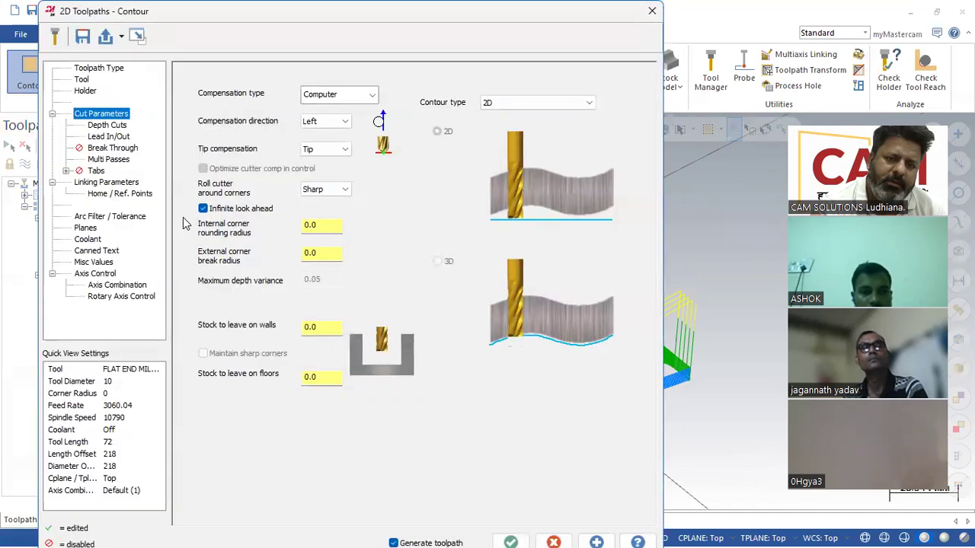
click(109, 160)
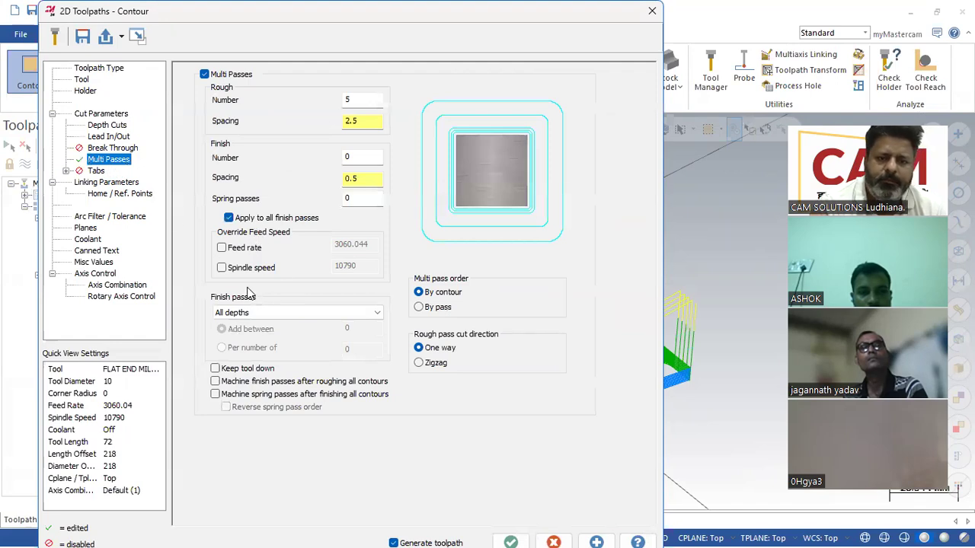
click(106, 115)
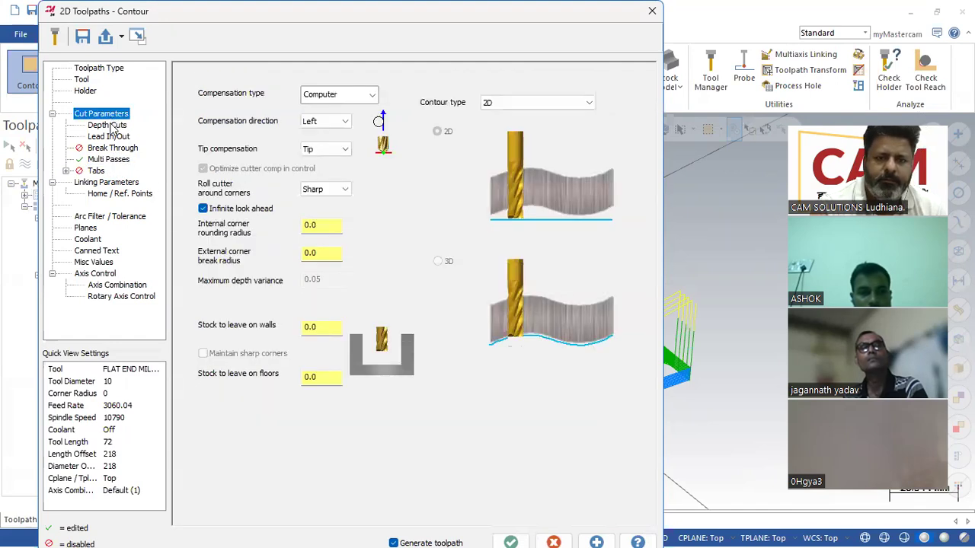
click(110, 126)
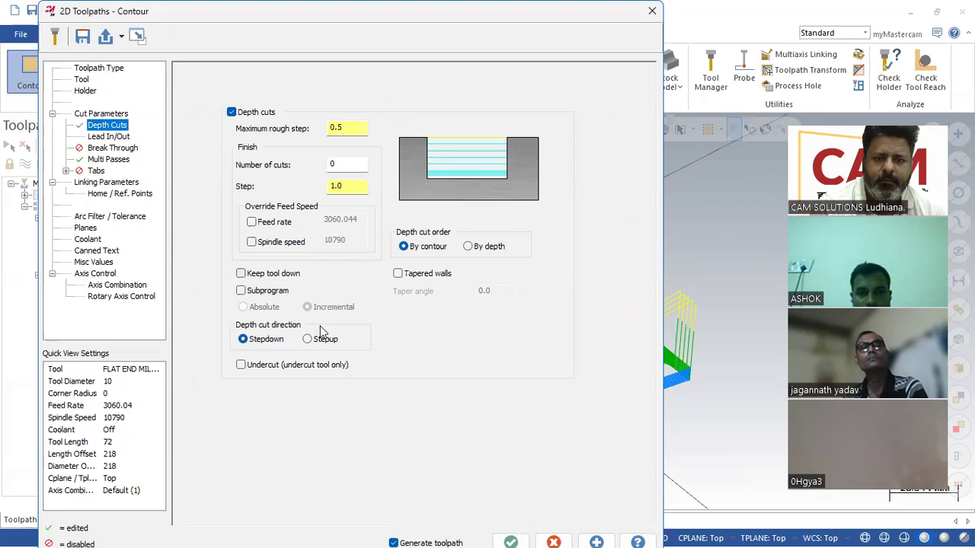
click(510, 541)
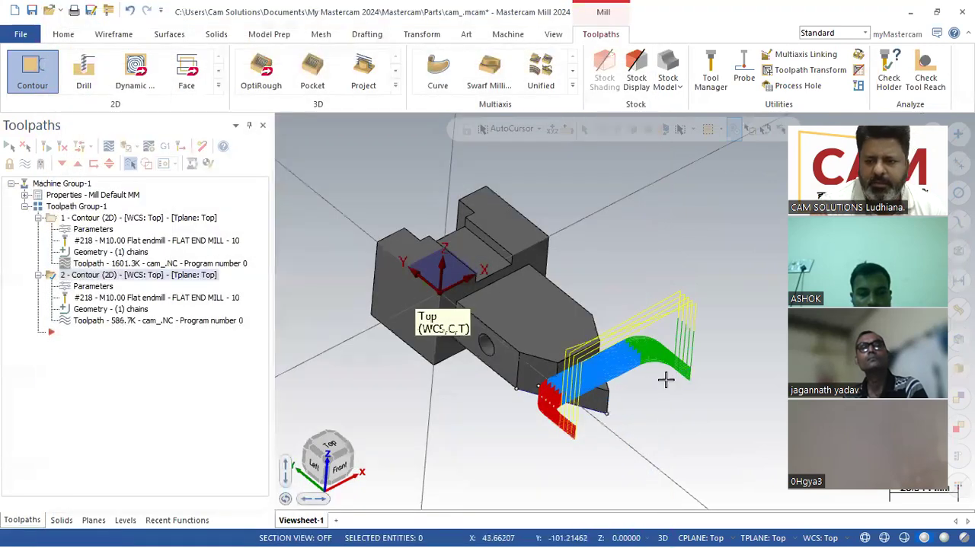
mouse_move(646, 404)
middle_down()
mouse_move(647, 451)
mouse_move(642, 401)
mouse_move(633, 403)
middle_up()
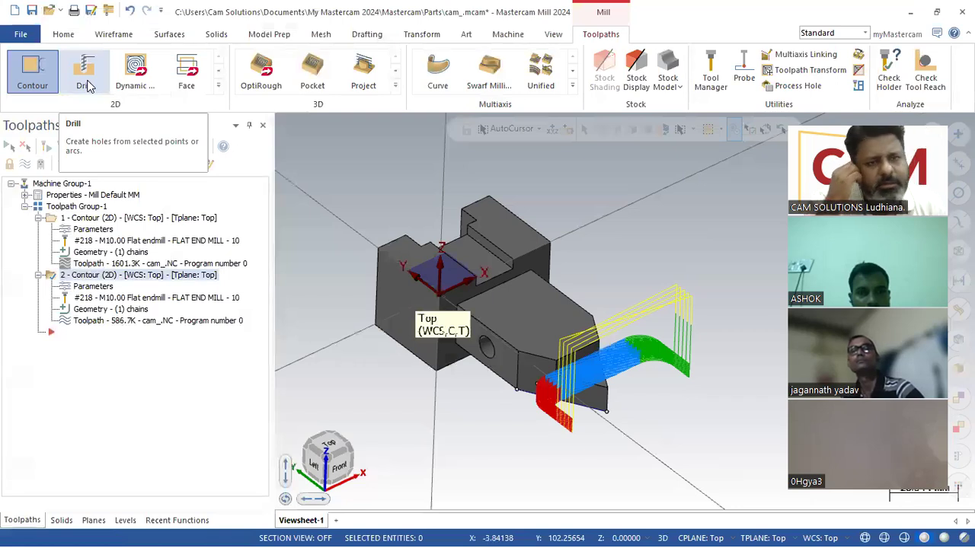
- Create a new plane named Plane-3 from the flat solid face at the part's slotted back end
middle_drag(561, 220, 568, 398)
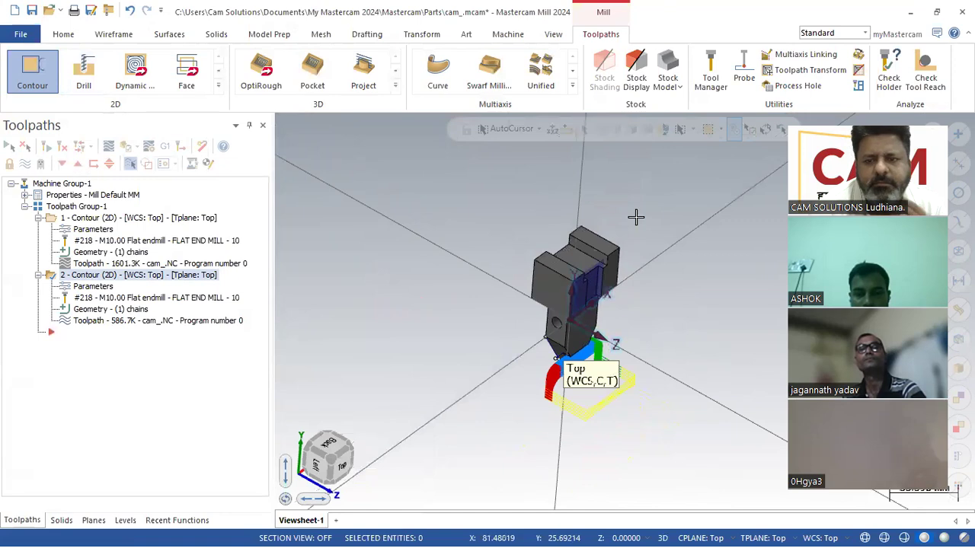
scroll(637, 217, up, 4)
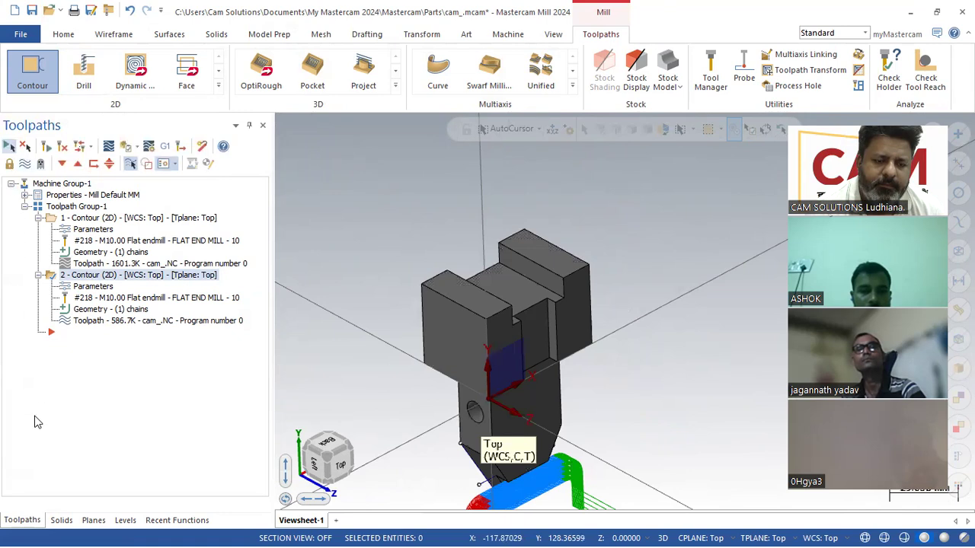
click(94, 520)
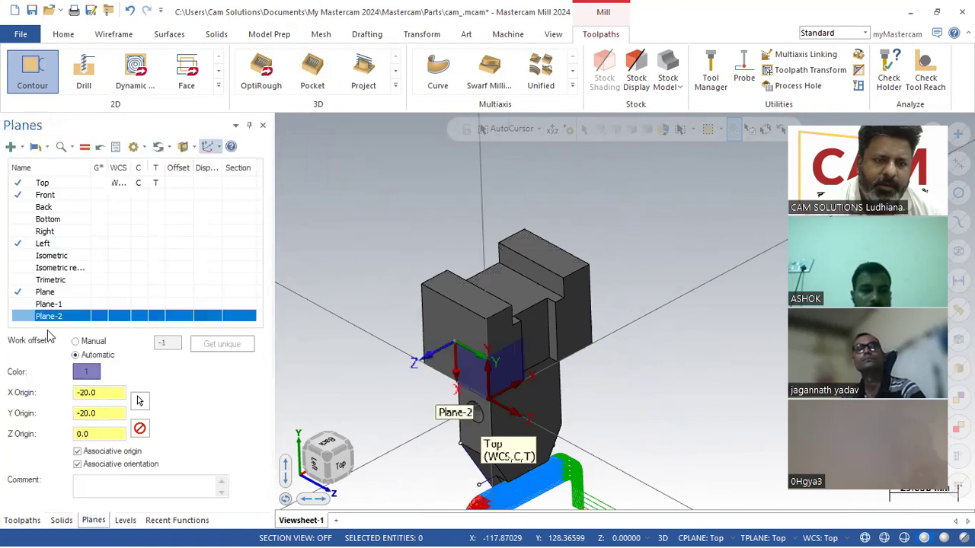
click(19, 148)
click(22, 180)
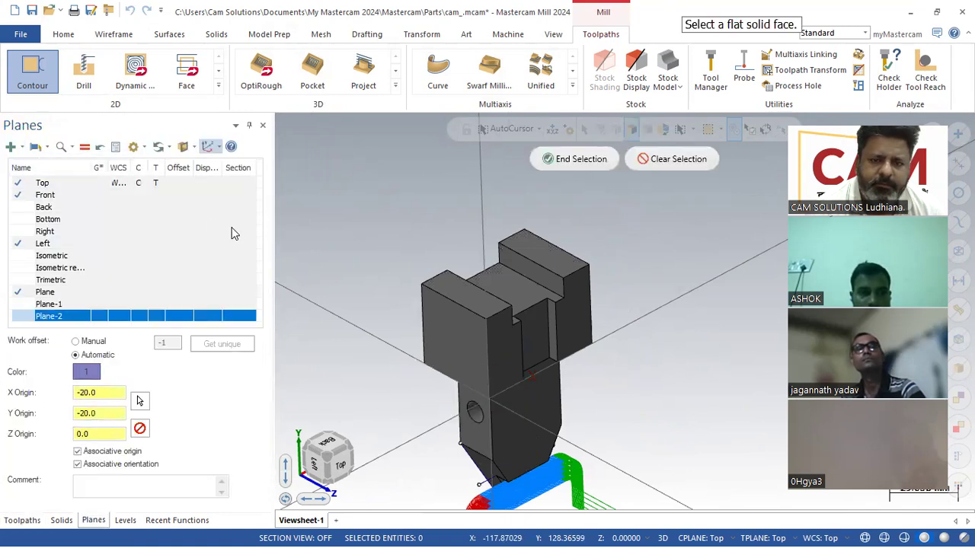
click(436, 288)
click(449, 199)
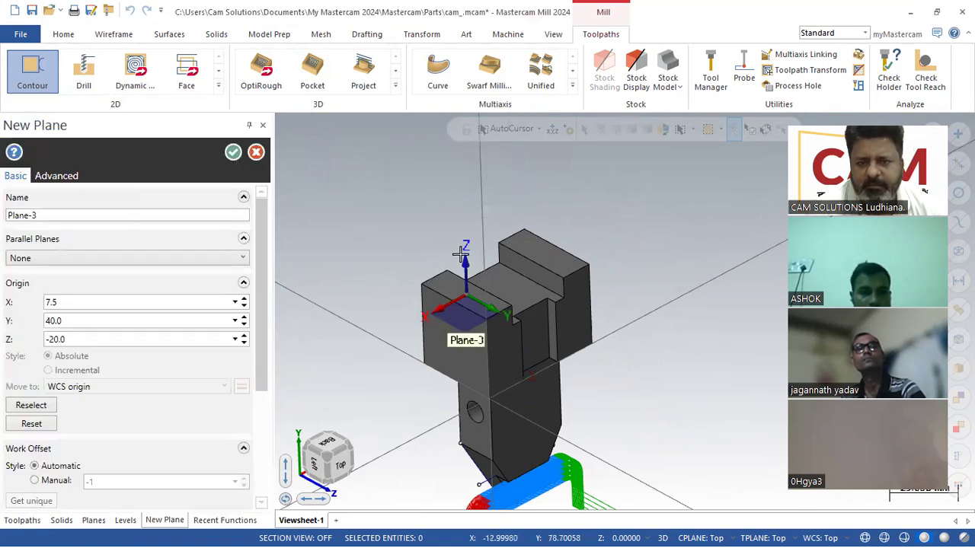
click(233, 155)
- Set Plane-3 as the tool plane, construction plane and WCS
click(156, 304)
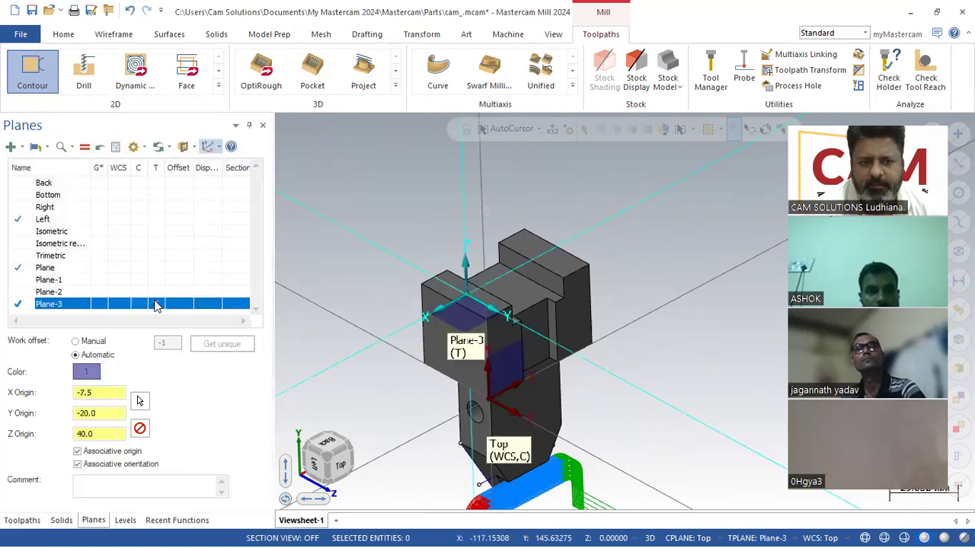
click(138, 306)
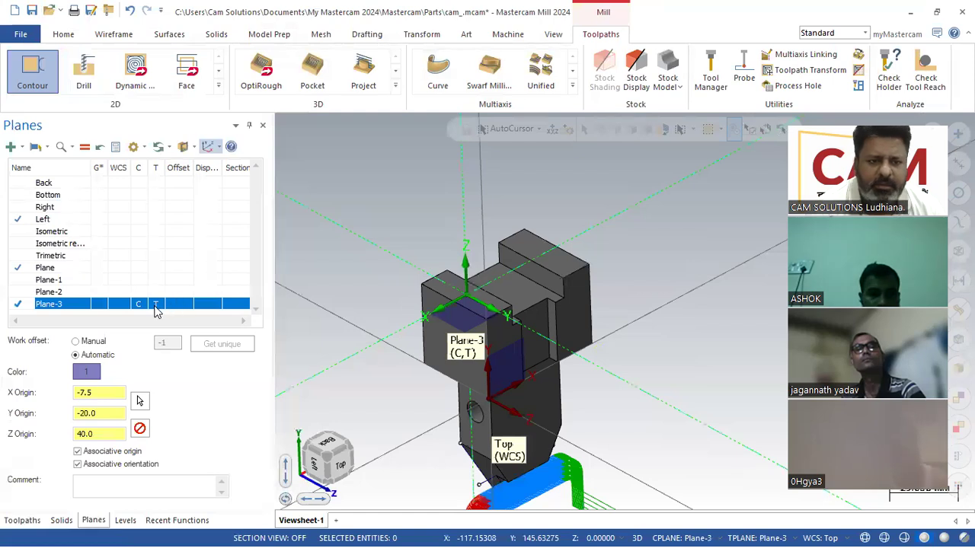
click(119, 304)
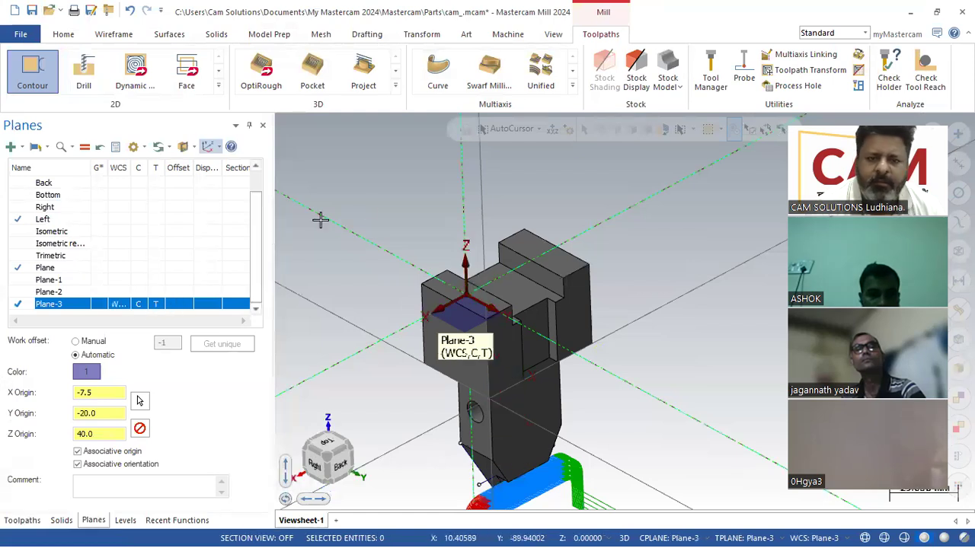
- Create a curve on the edge where the back slot's floor meets its far wall
click(106, 35)
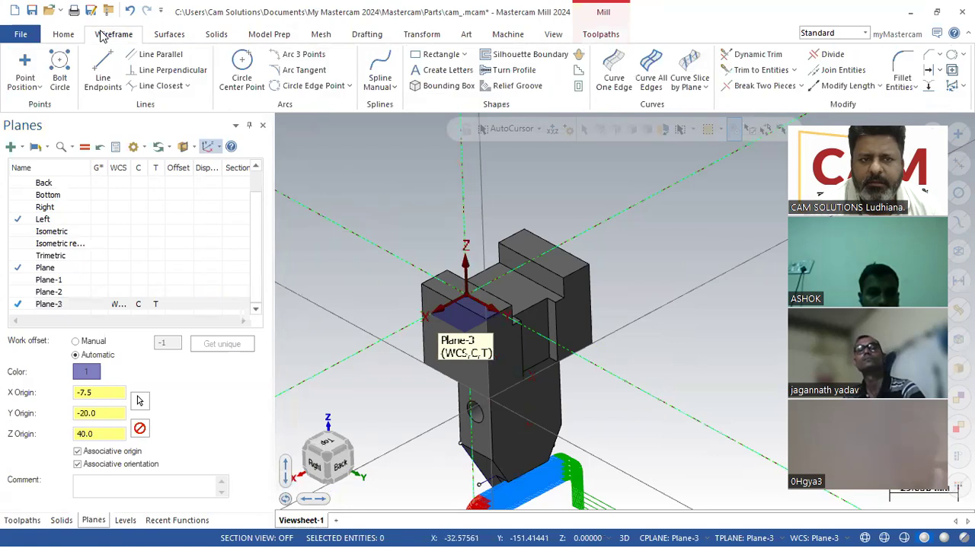
click(614, 72)
click(535, 285)
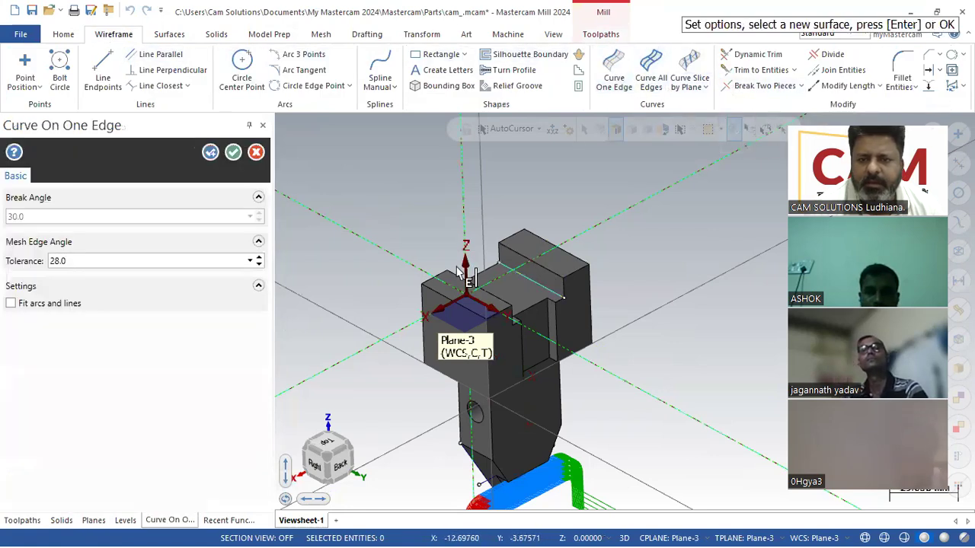
click(210, 152)
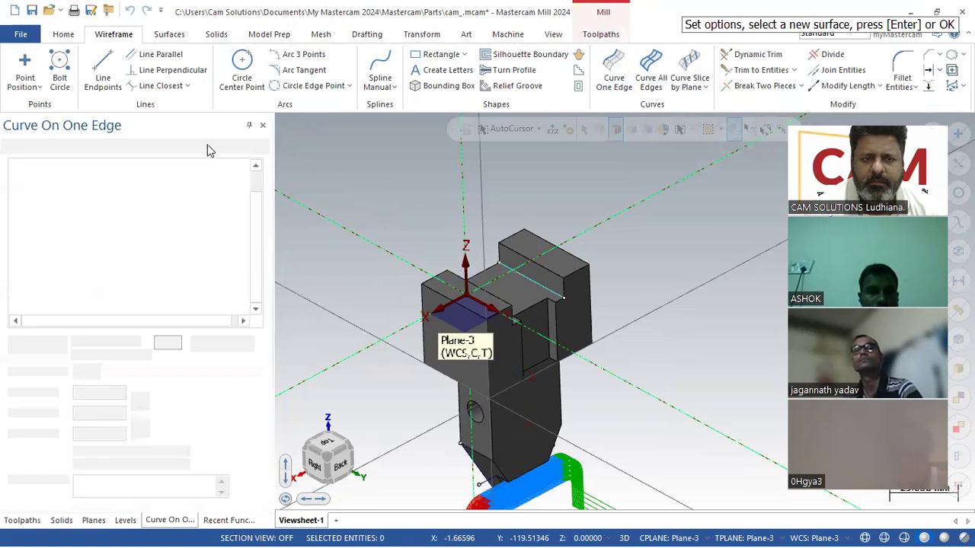
- Start a contour operation in Plane-3 chained on the back slot's edge curve and check that FLAT END MILL - 10 is selected
click(216, 35)
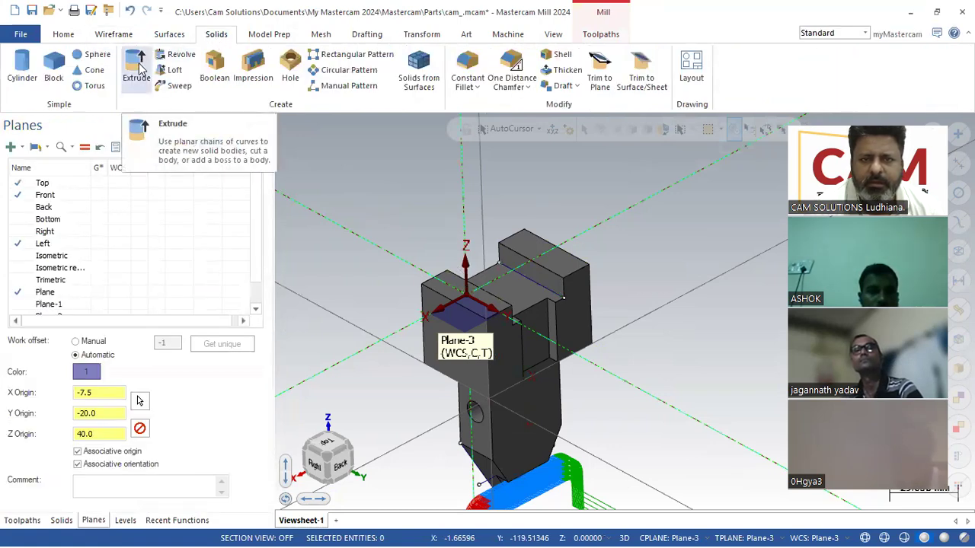
click(600, 34)
click(32, 72)
click(525, 276)
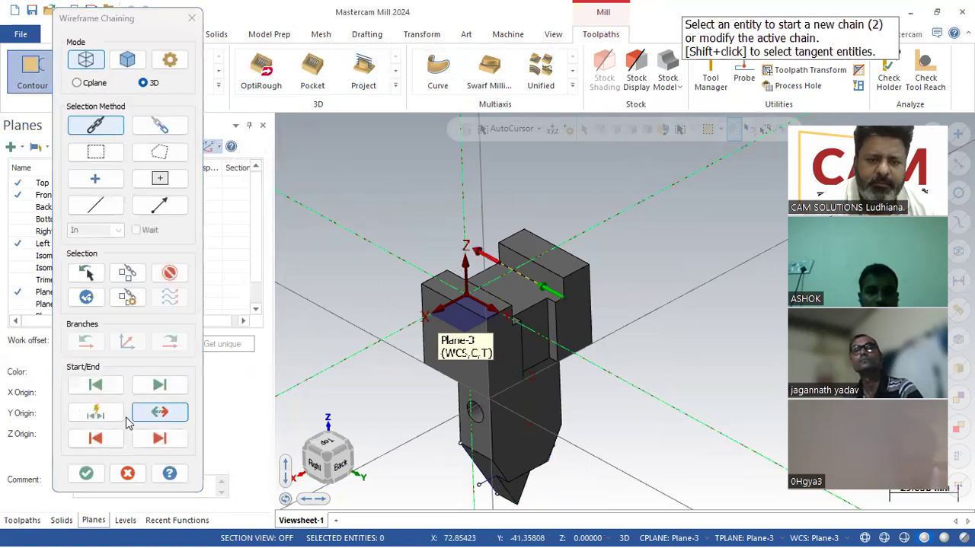
click(86, 473)
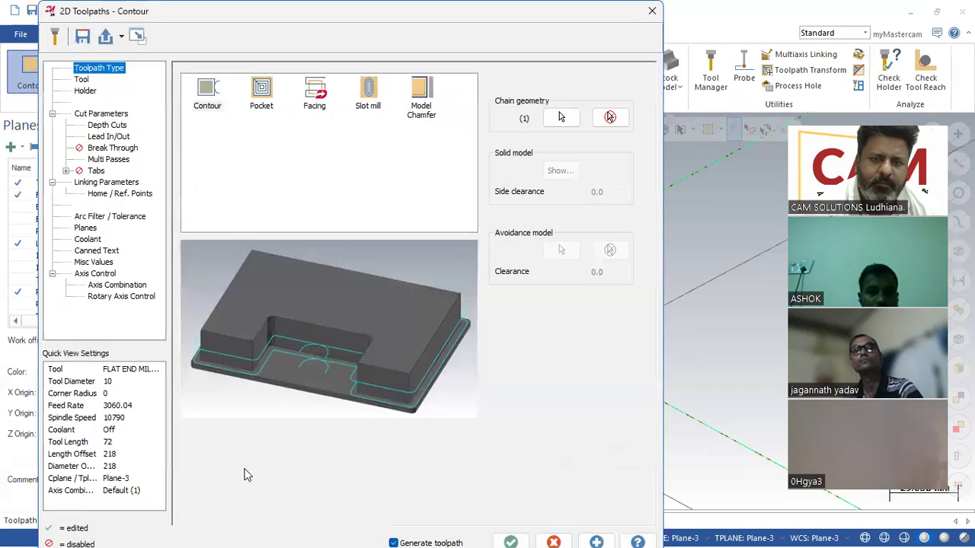
click(81, 79)
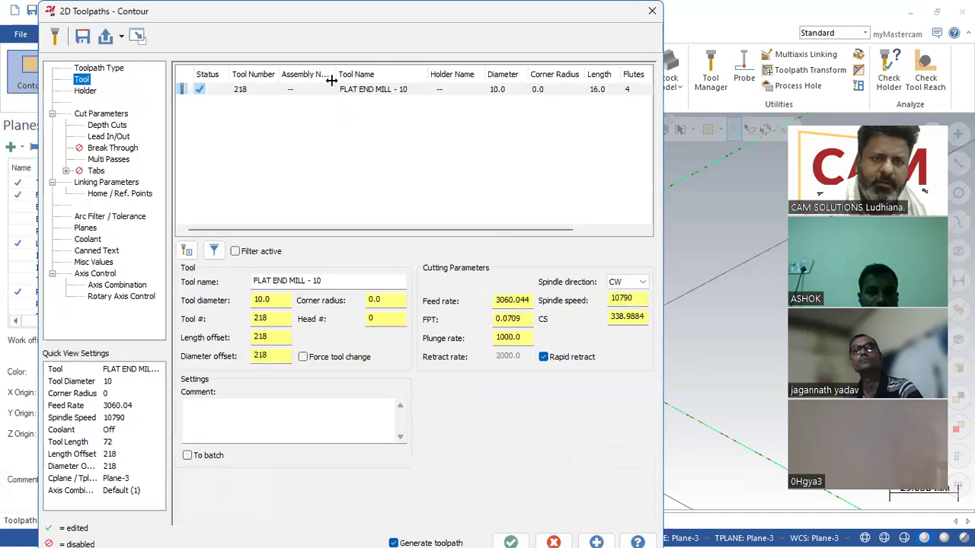
- Set the contour's depth to -10.0 from the floor curve's endpoint and its top of stock to 0.0 from the wall's upper corner
click(114, 115)
click(113, 148)
click(106, 182)
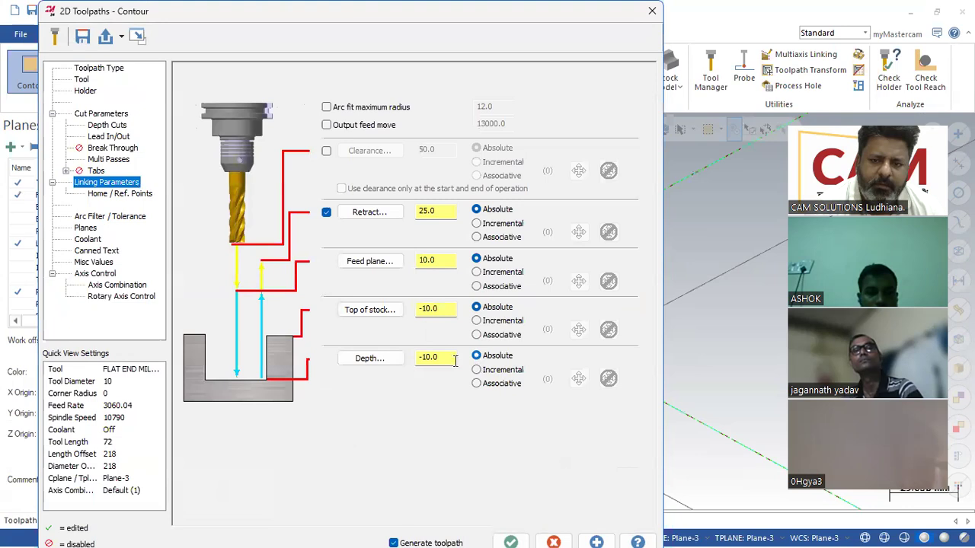
click(385, 359)
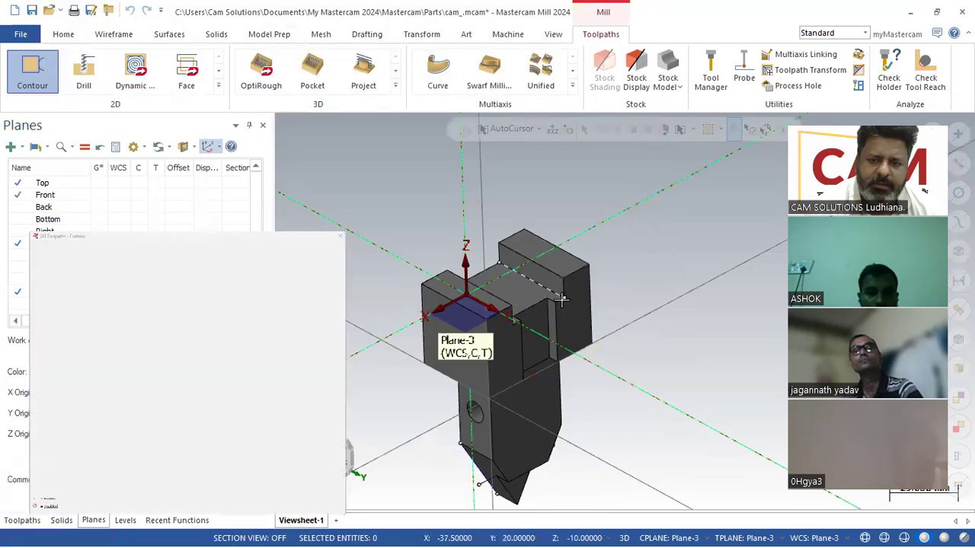
click(561, 301)
click(377, 309)
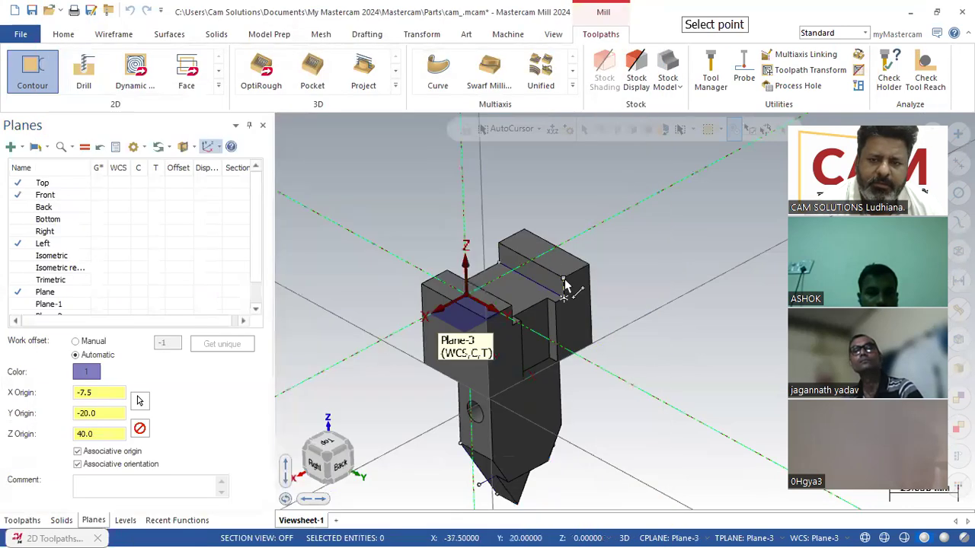
click(565, 288)
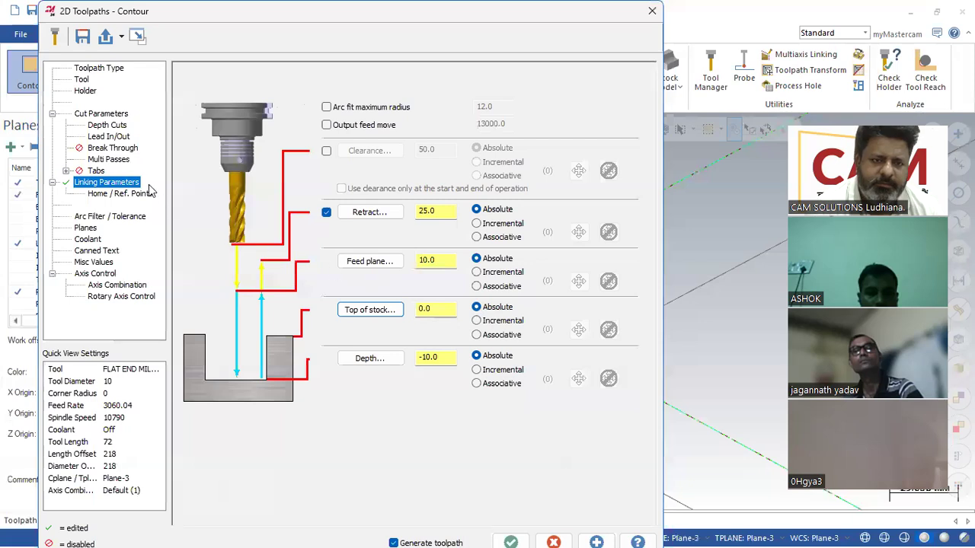
- Set the depth cuts' maximum rough step to 0.5 and generate the back slot's contour toolpath
click(111, 125)
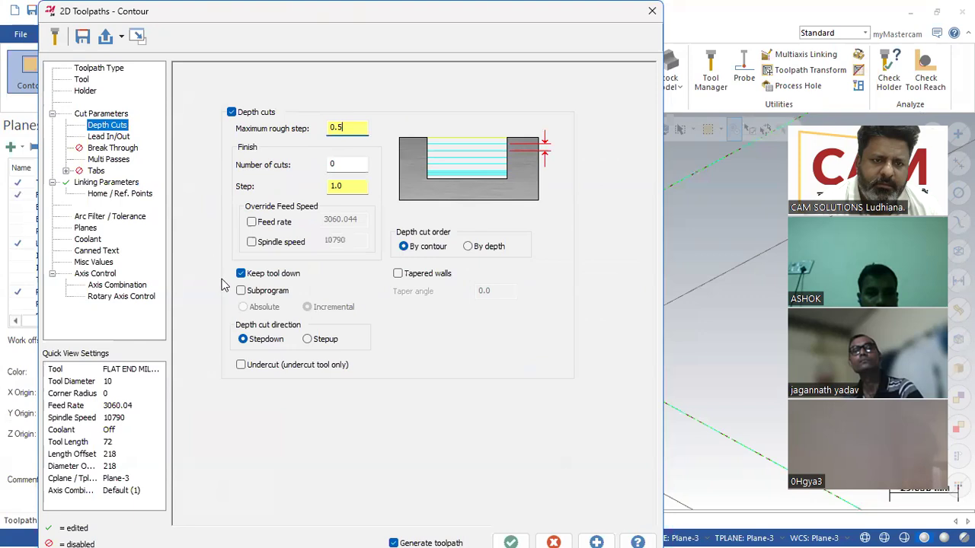
click(510, 539)
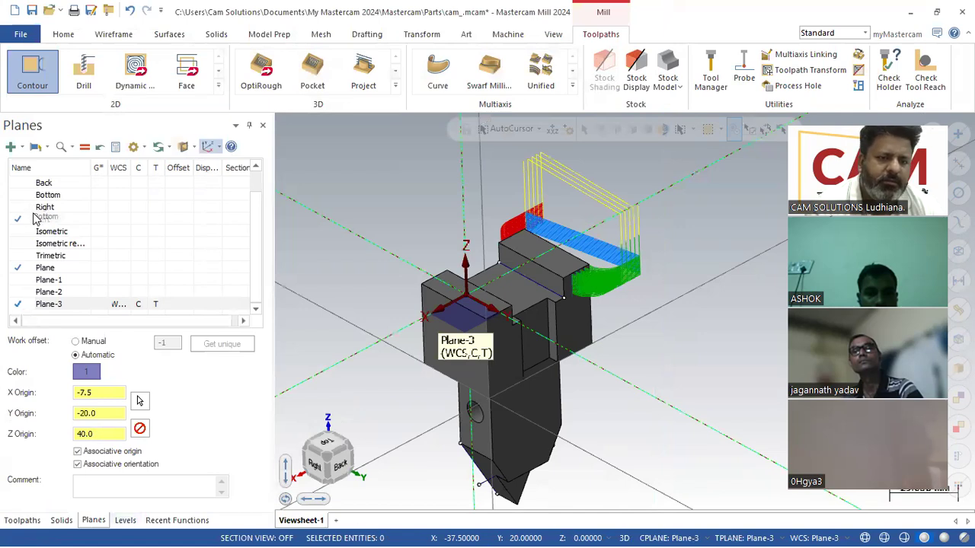
- Change the Plane-3 contour's compensation direction to Left and regenerate its toolpath
click(26, 521)
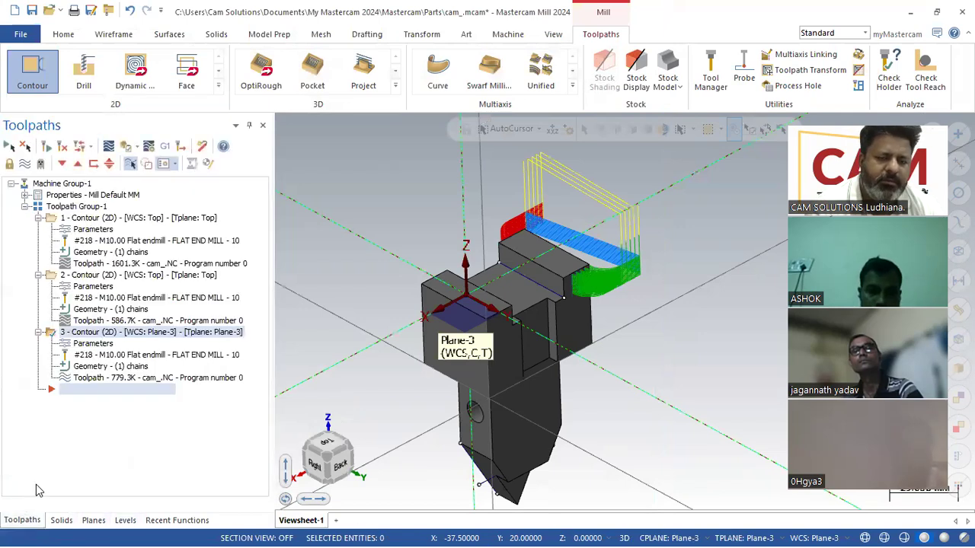
click(82, 345)
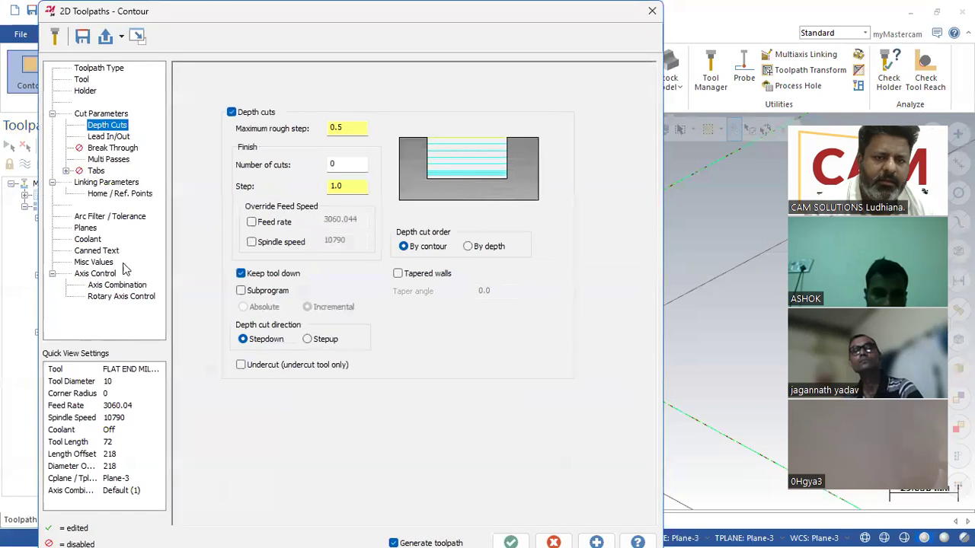
click(101, 113)
click(326, 121)
click(324, 134)
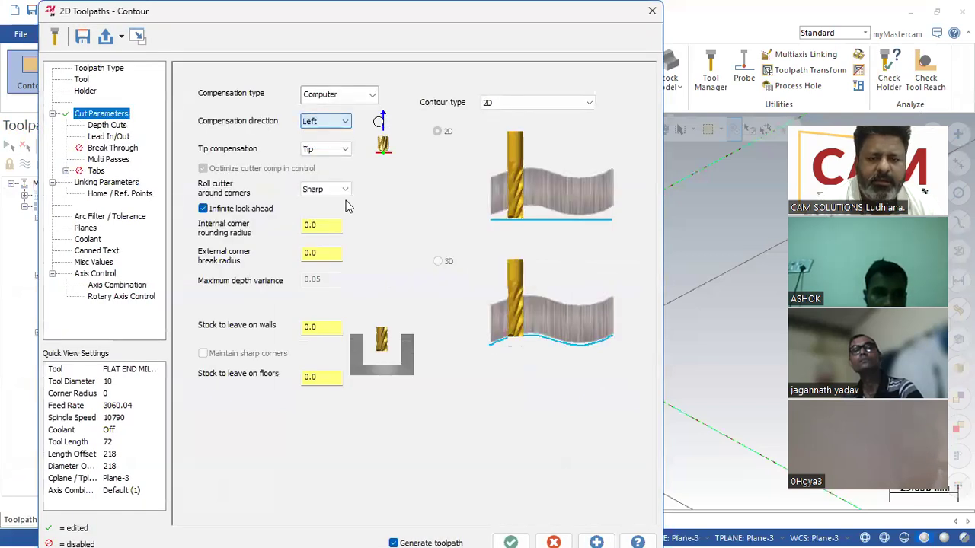
click(511, 541)
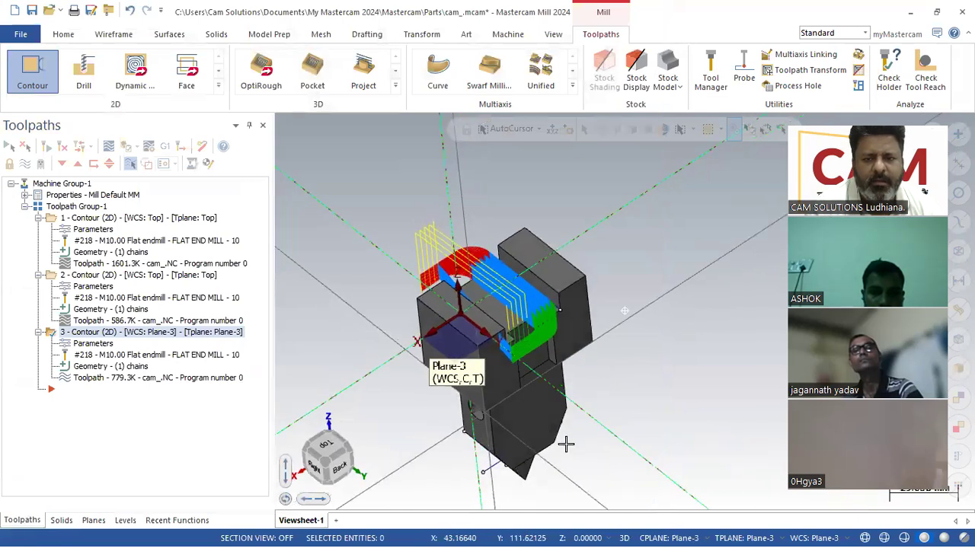
- Turn off Keep tool down in the Plane-3 contour's depth cuts and regenerate the toolpath
click(86, 347)
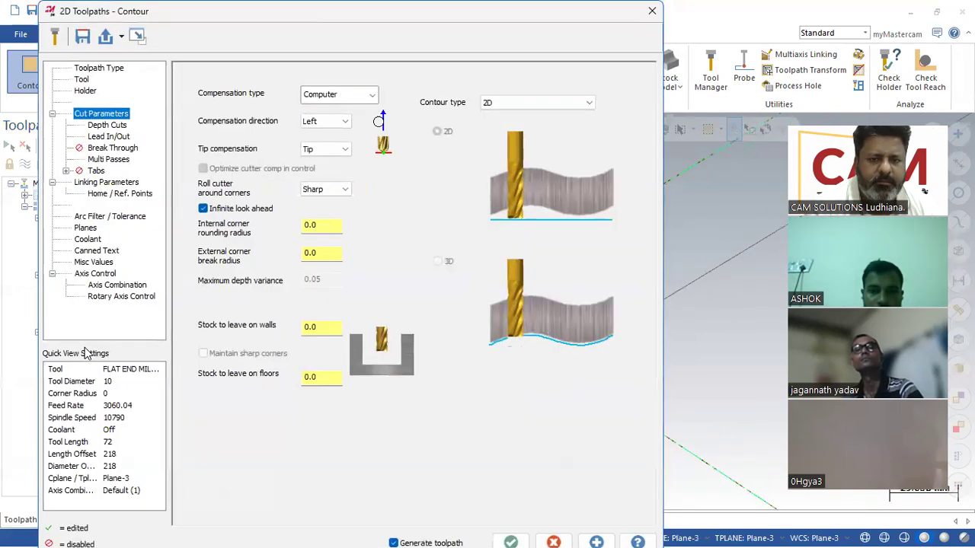
click(97, 161)
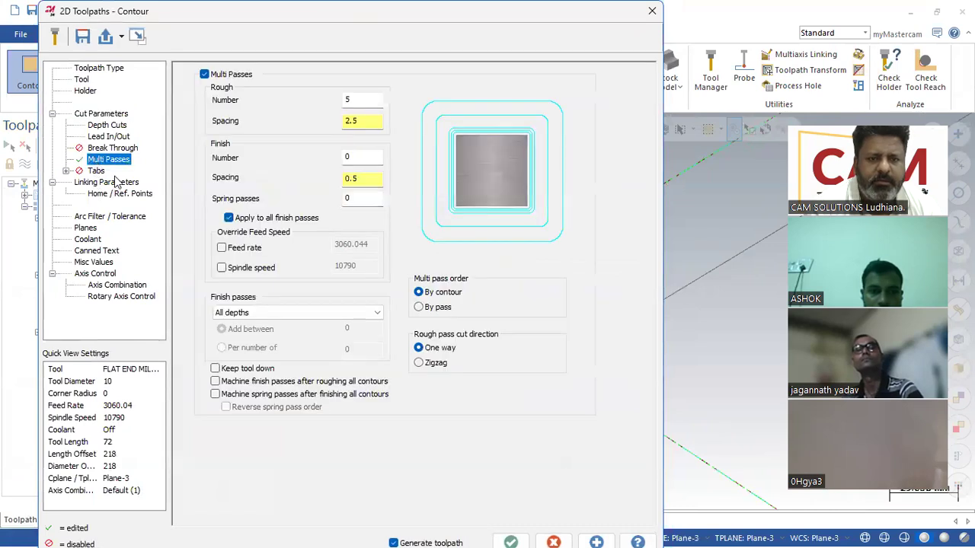
click(107, 126)
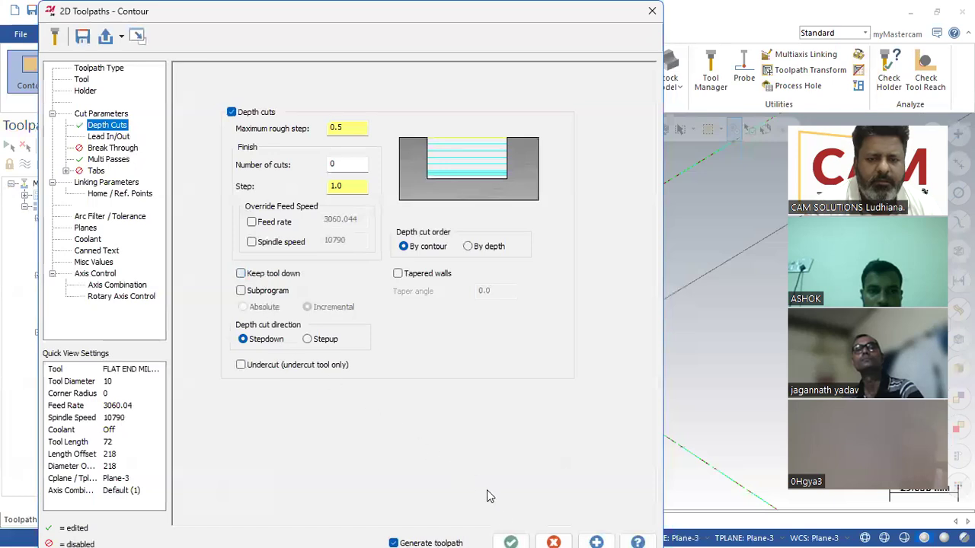
click(510, 539)
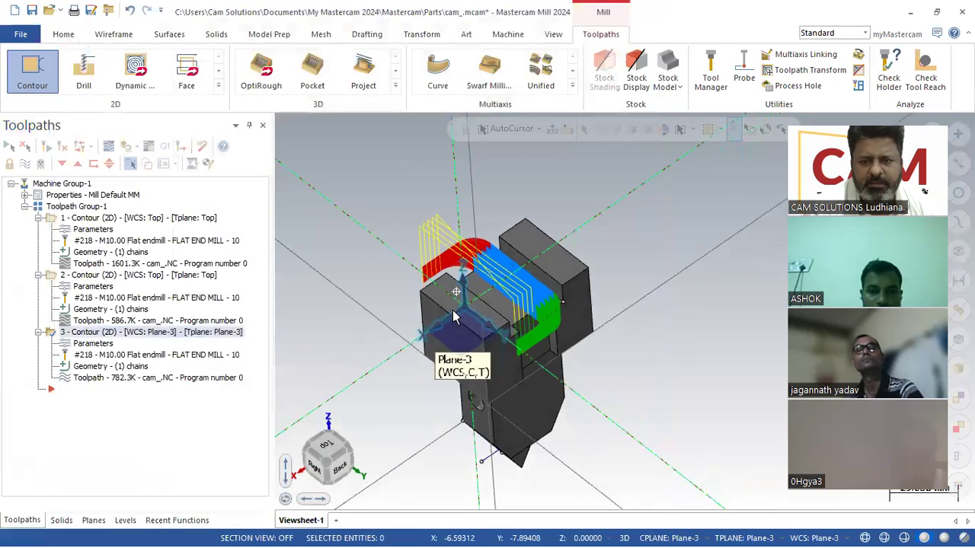
middle_drag(451, 337, 355, 311)
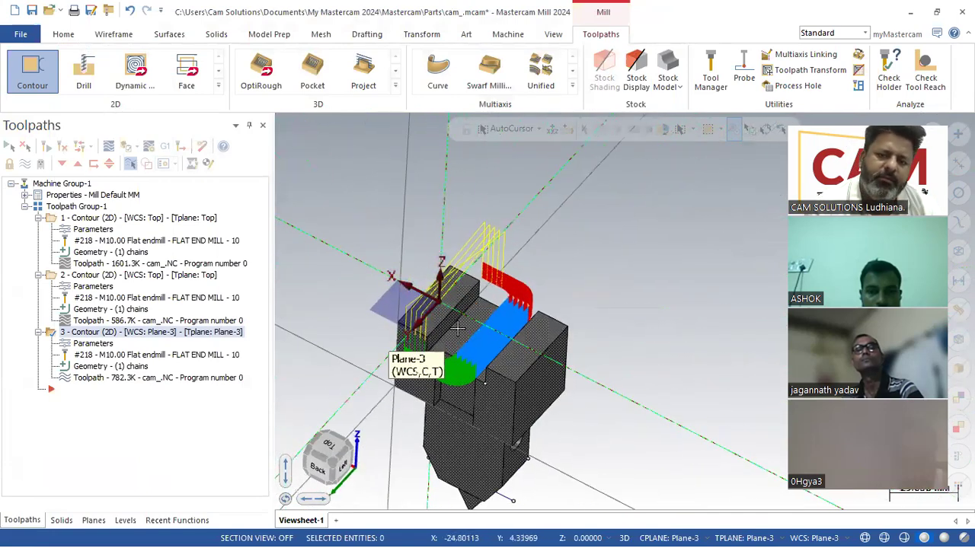
- Set the Plane-3 contour's multi passes to 10 rough passes and regenerate the toolpath
click(92, 344)
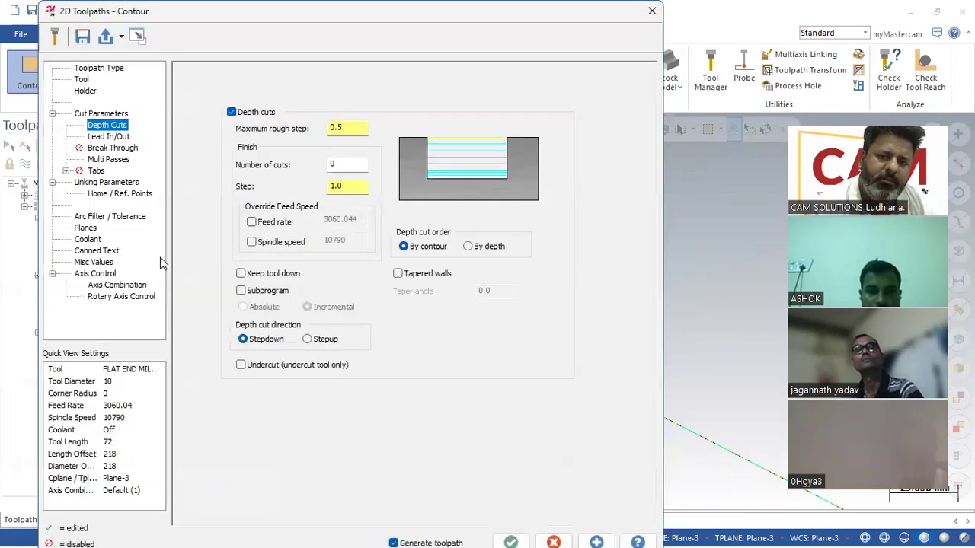
click(110, 160)
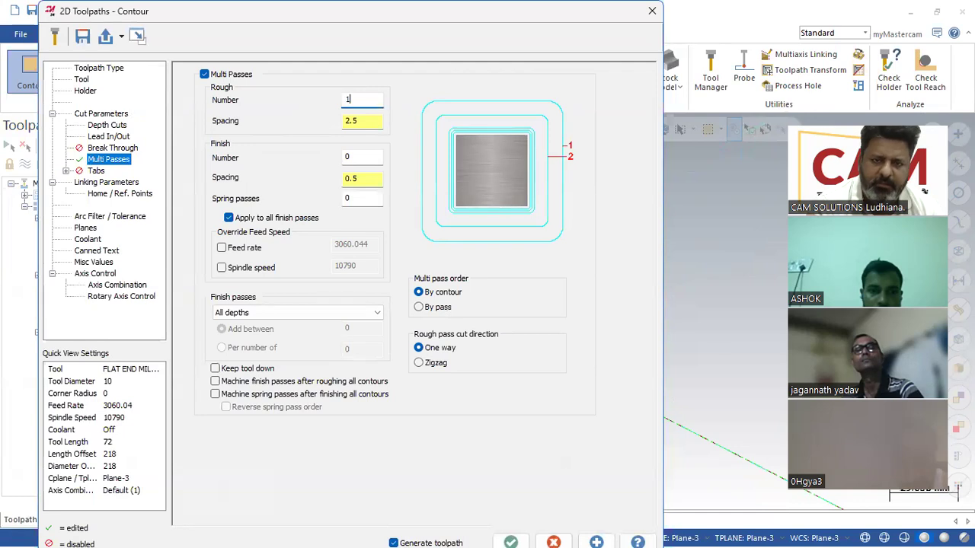
click(510, 542)
mouse_move(485, 351)
middle_down()
mouse_move(478, 324)
mouse_move(474, 347)
mouse_move(481, 333)
middle_up()
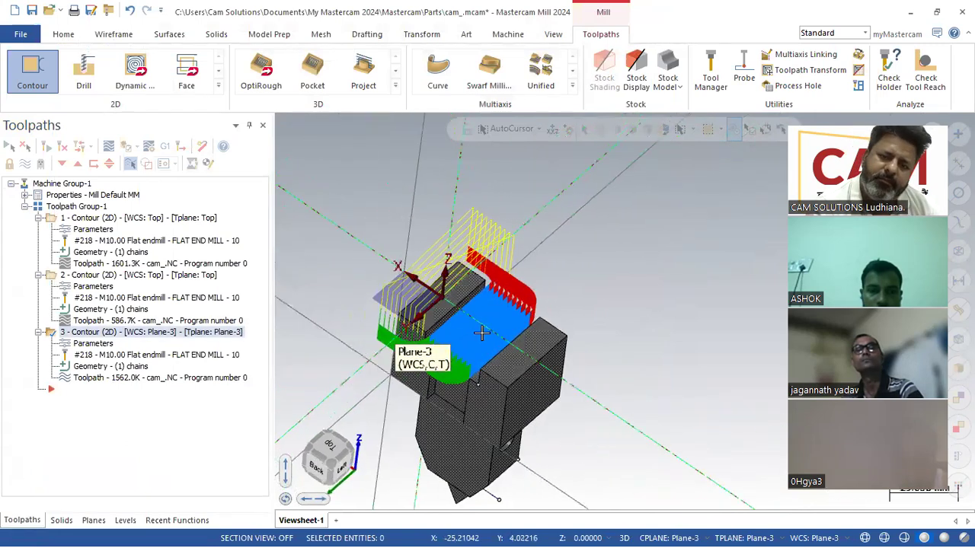
- Change the multi passes' rough pass cut direction to Zigzag for the Plane-3 contour and regenerate it
click(81, 344)
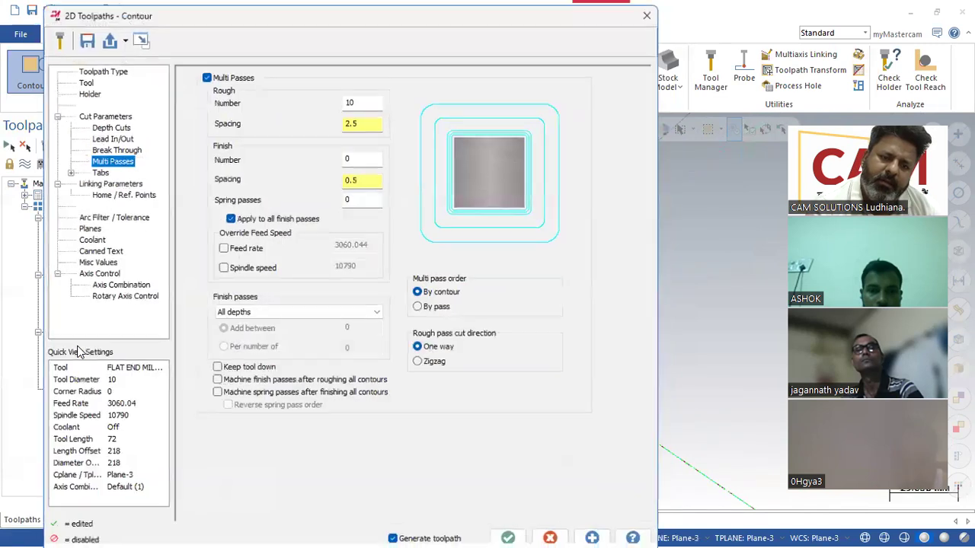
click(107, 125)
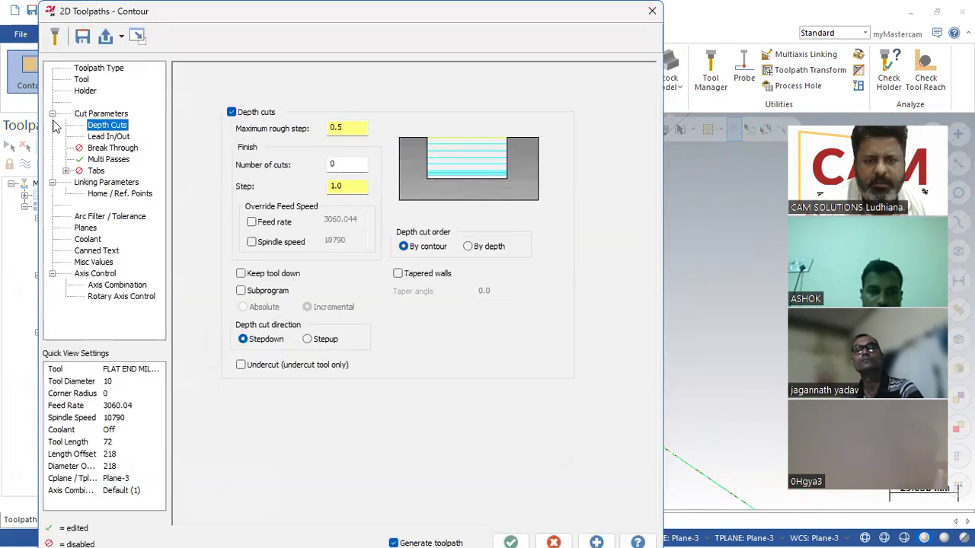
click(107, 114)
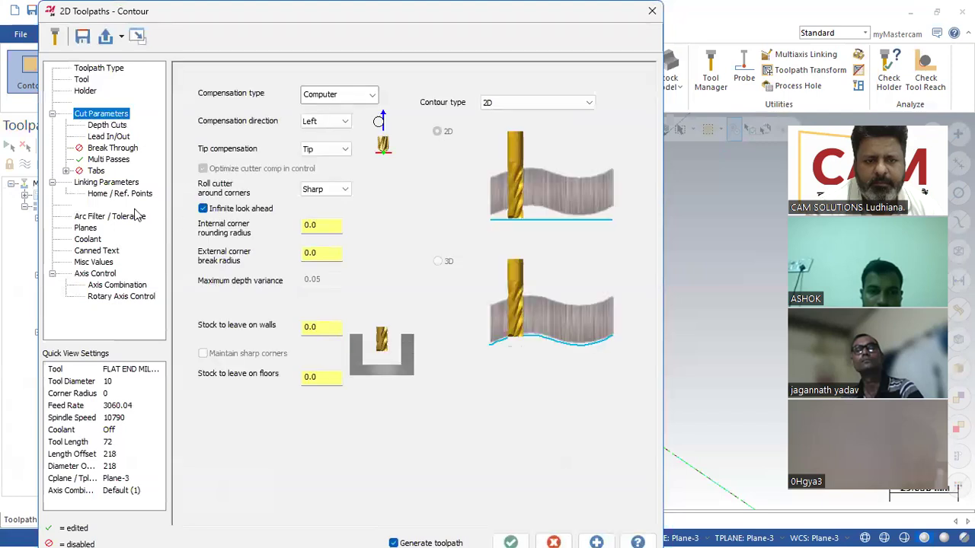
click(107, 160)
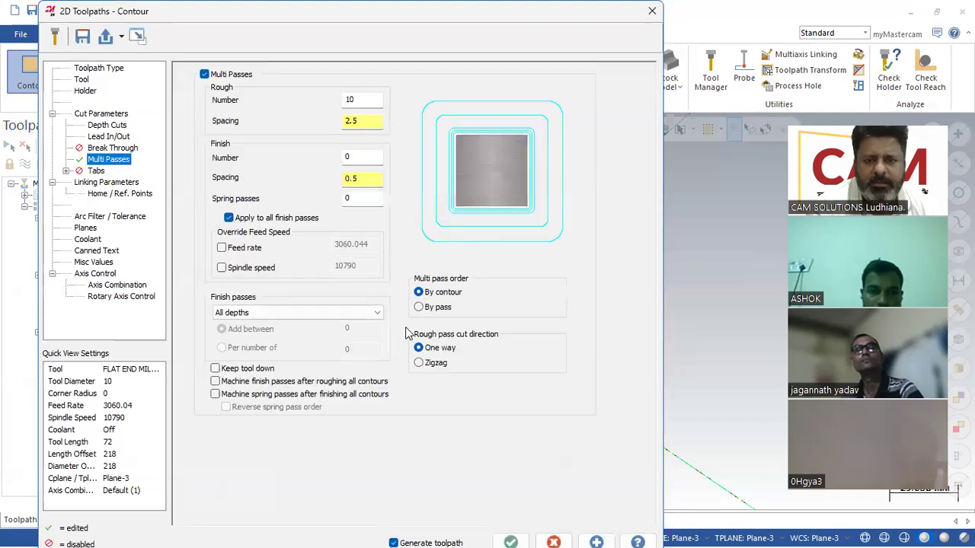
click(435, 364)
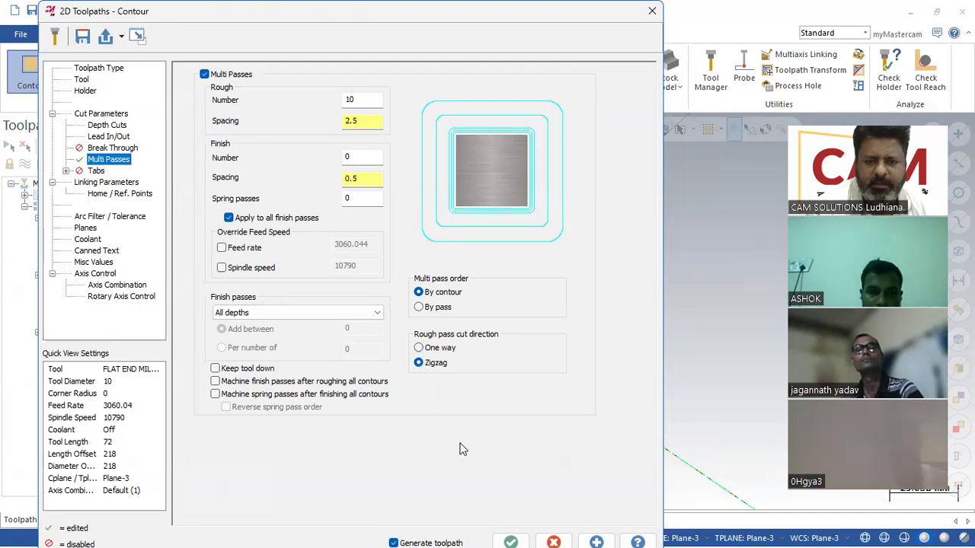
click(510, 537)
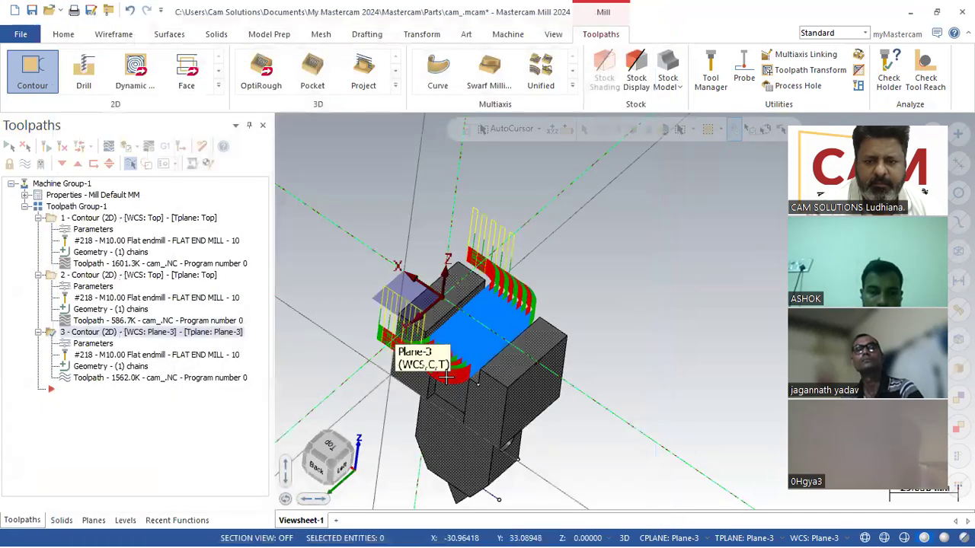
- Enable Keep tool down in the Plane-3 contour's multi passes, regenerate it and inspect the toolpath over the back slot
middle_drag(435, 409, 453, 316)
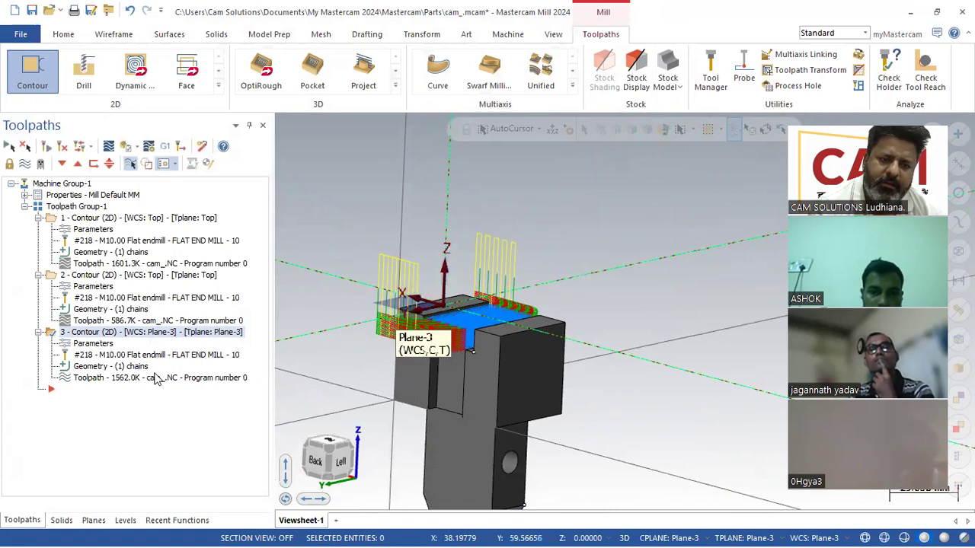
middle_drag(495, 277, 470, 308)
click(89, 343)
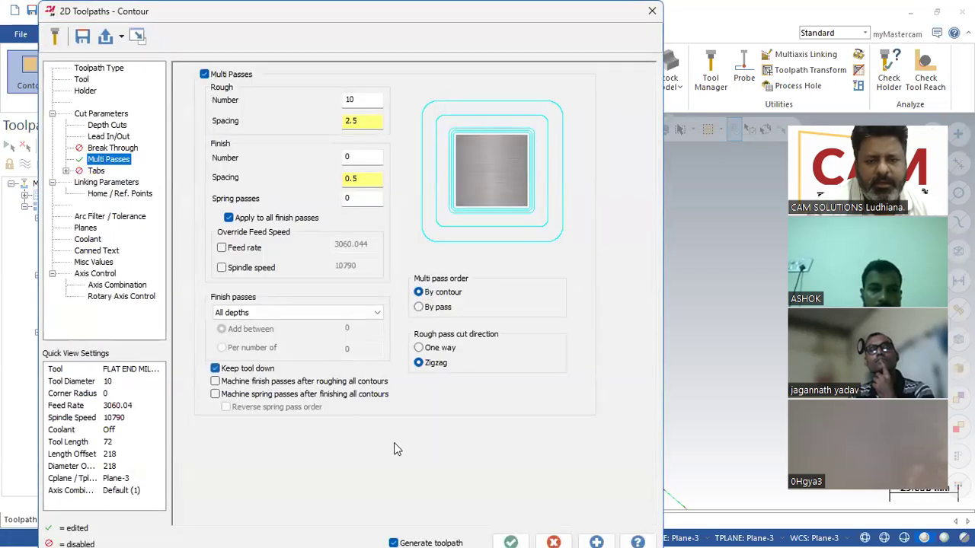
click(510, 542)
middle_drag(487, 426, 485, 415)
scroll(495, 305, up, 5)
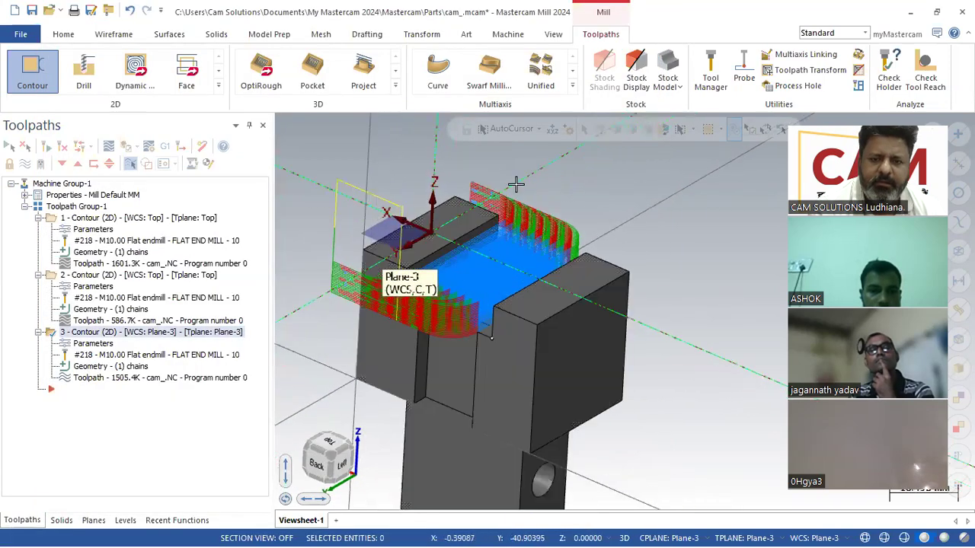
middle_drag(506, 200, 504, 230)
- Backplot the Plane-3 contour operation to watch the tool motion through the back slot
click(199, 380)
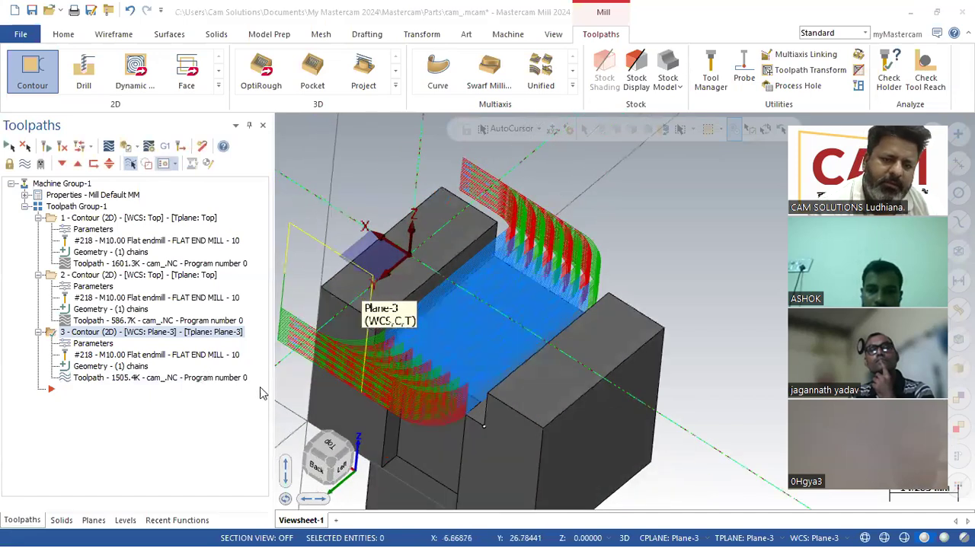
scroll(525, 375, down, 2)
mouse_move(525, 376)
middle_down()
mouse_move(447, 398)
mouse_move(446, 385)
middle_up()
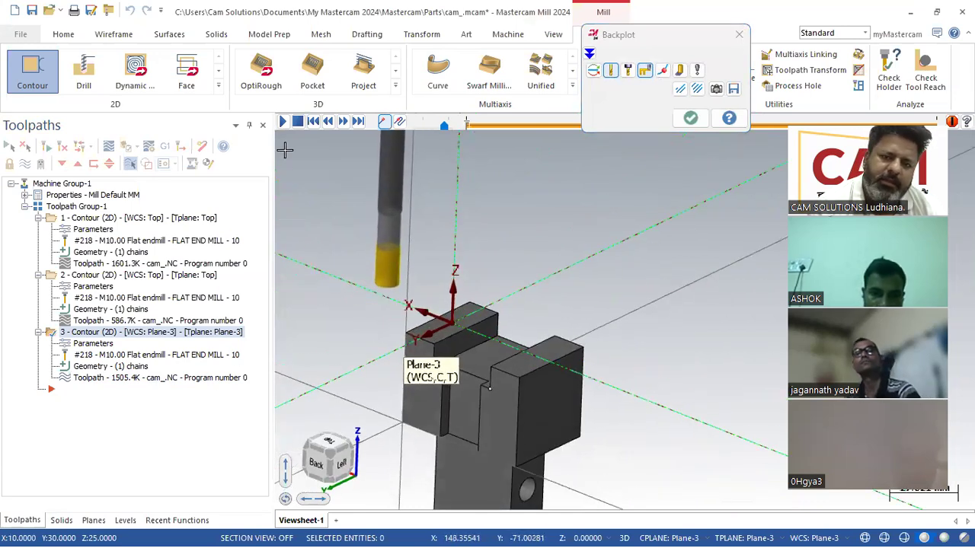
click(281, 125)
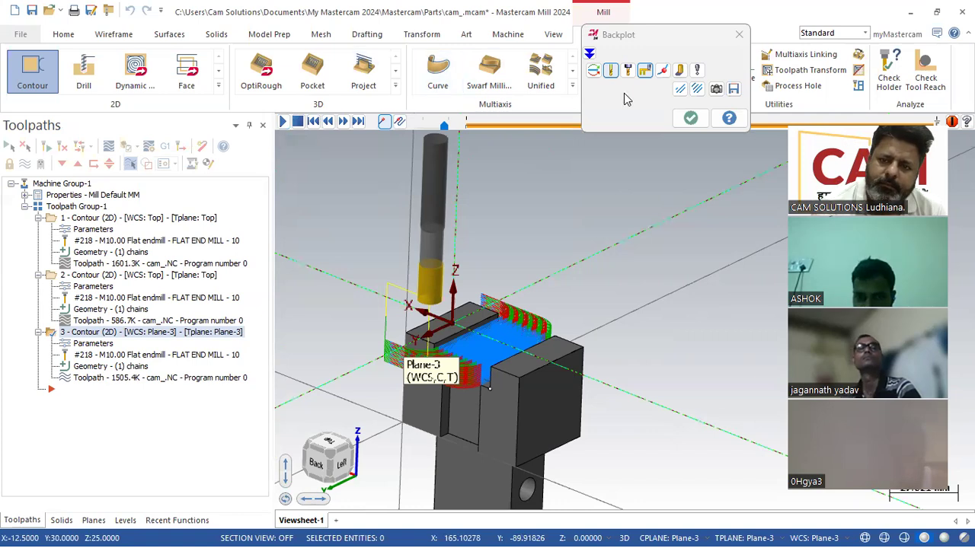
click(690, 118)
- Set the construction plane, tool plane and WCS back to Top
mouse_move(623, 147)
middle_down()
mouse_move(592, 231)
mouse_move(611, 176)
mouse_move(602, 198)
mouse_move(648, 165)
mouse_move(617, 156)
mouse_move(516, 314)
mouse_move(561, 170)
mouse_move(562, 211)
mouse_move(376, 251)
mouse_move(396, 226)
mouse_move(394, 237)
middle_up()
scroll(414, 250, up, 2)
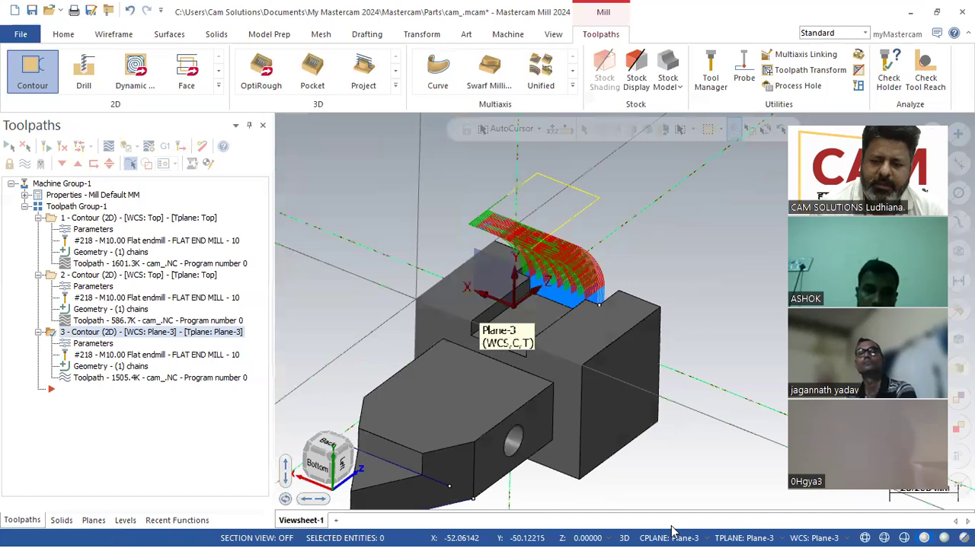
right_click(640, 364)
click(681, 392)
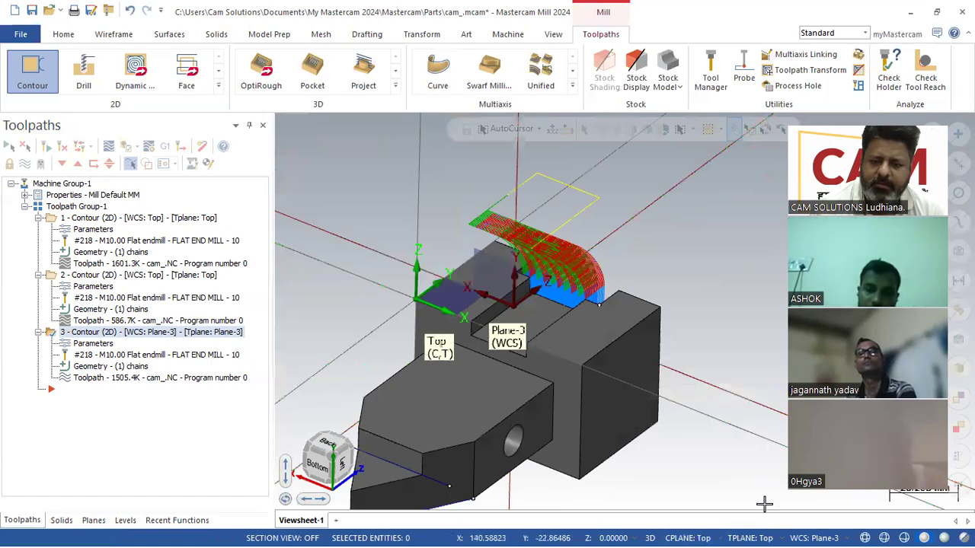
mouse_move(836, 532)
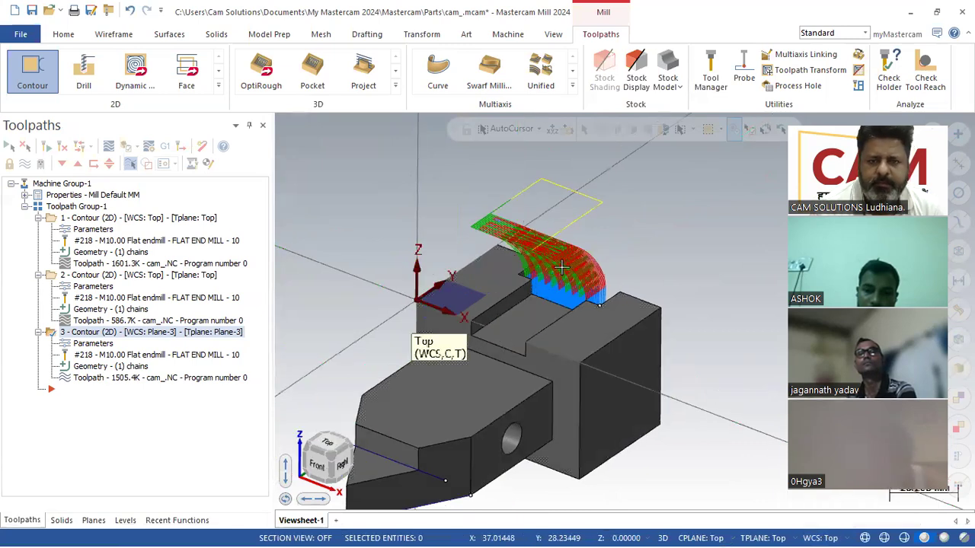
- Create a one-edge curve where the floor of the slot in the part's top face meets its side wall
click(114, 34)
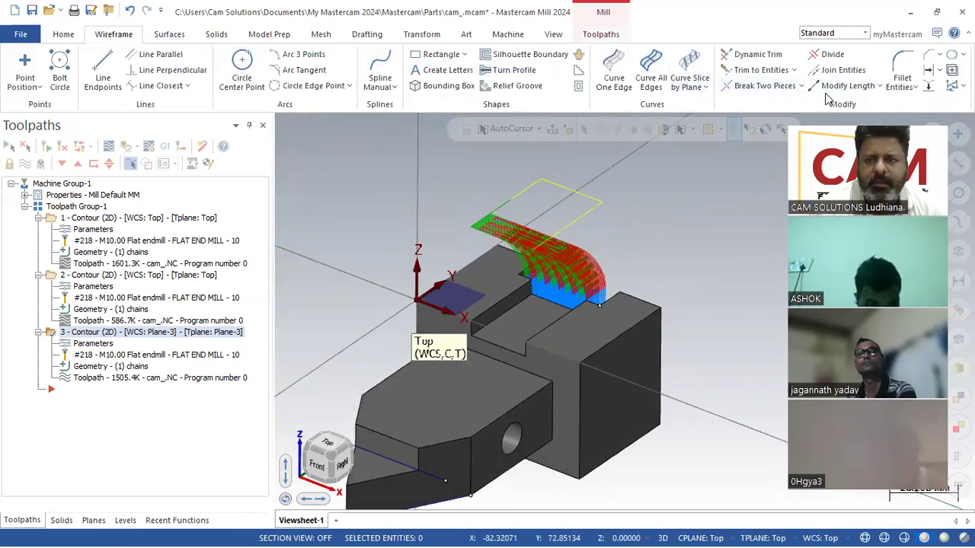
click(614, 78)
click(503, 321)
click(232, 156)
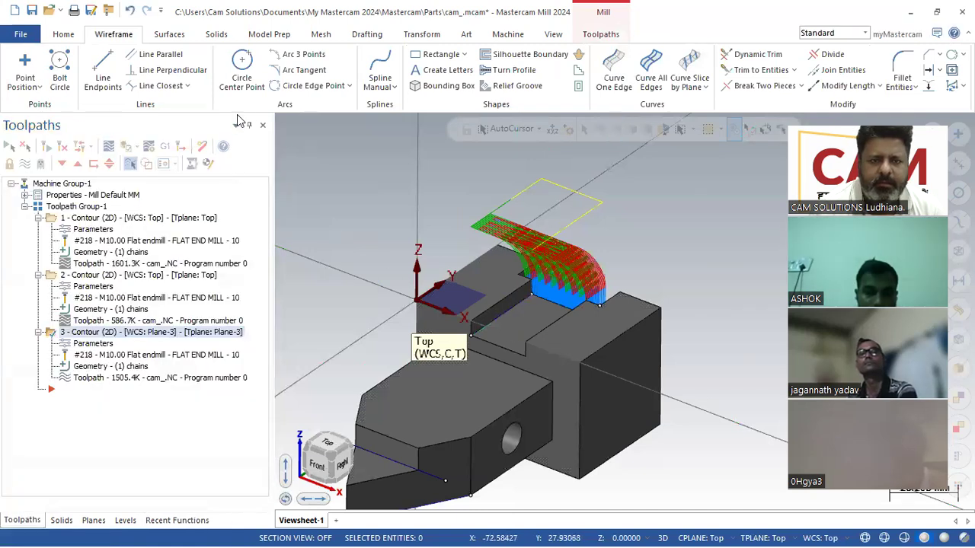
- Start a 2D contour toolpath and chain the curve along the floor edge of the top-face slot
click(598, 35)
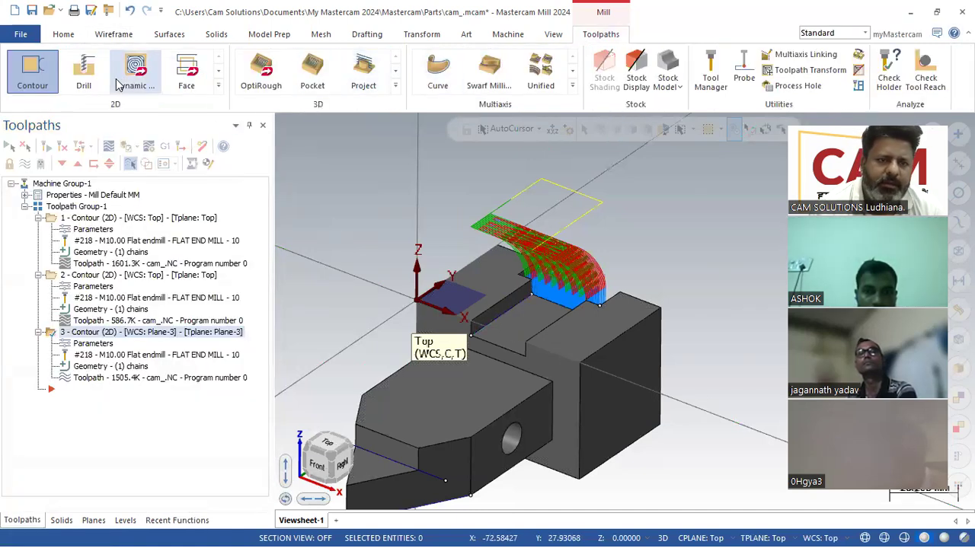
click(32, 72)
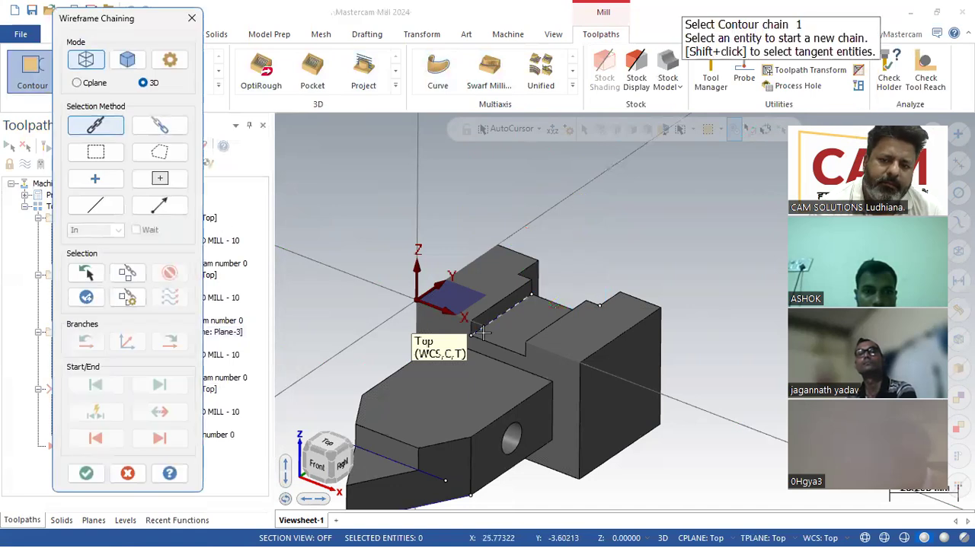
click(507, 312)
click(86, 473)
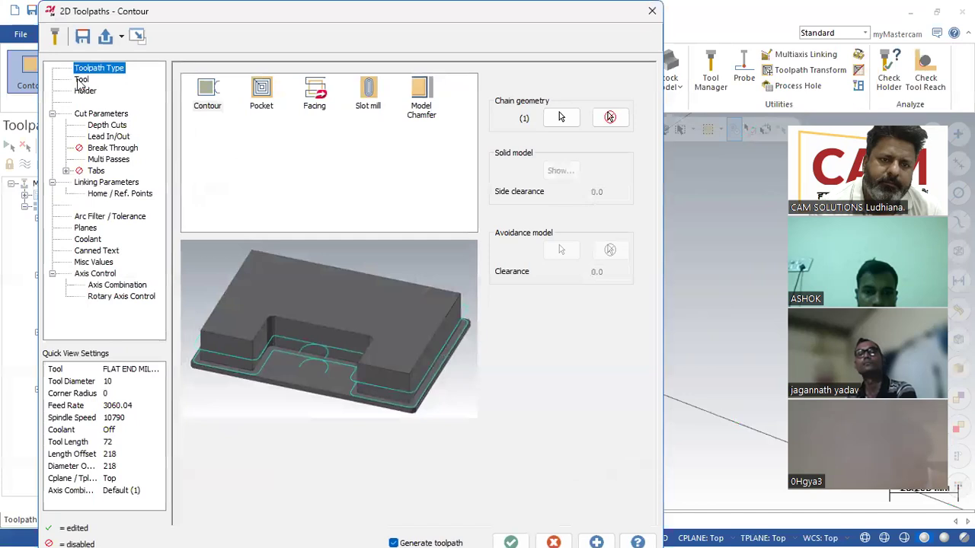
- Set the slot contour's cutter compensation direction to Right, generate the toolpath and inspect it over the slot
click(81, 80)
click(93, 113)
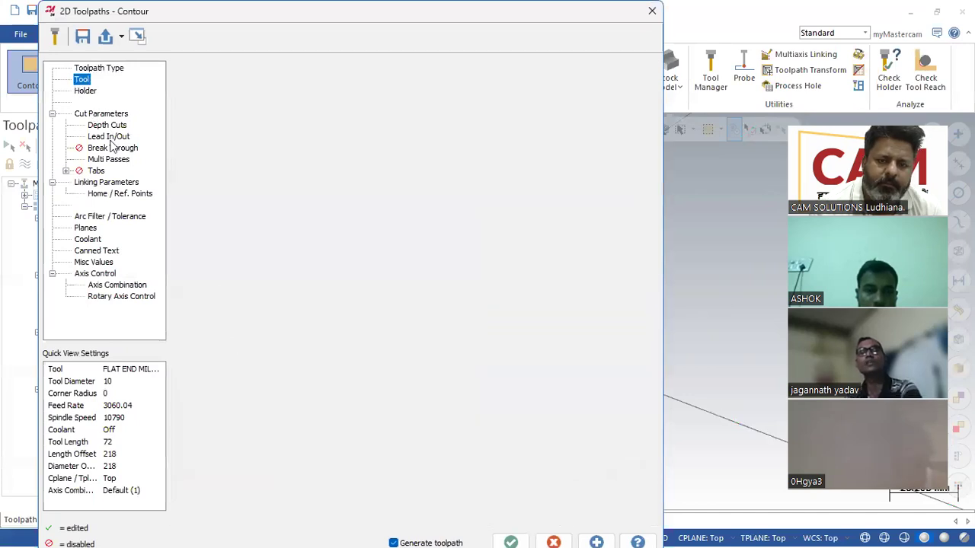
click(512, 537)
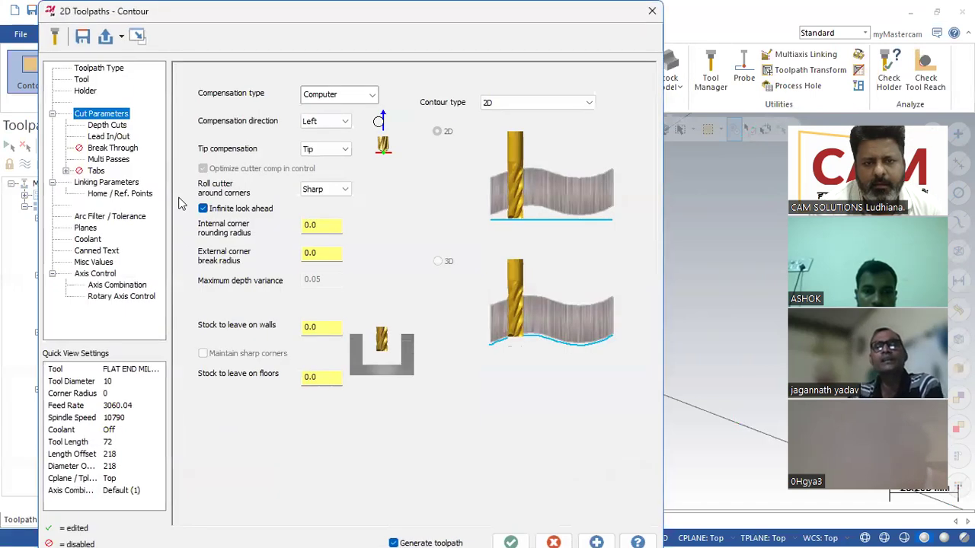
click(108, 126)
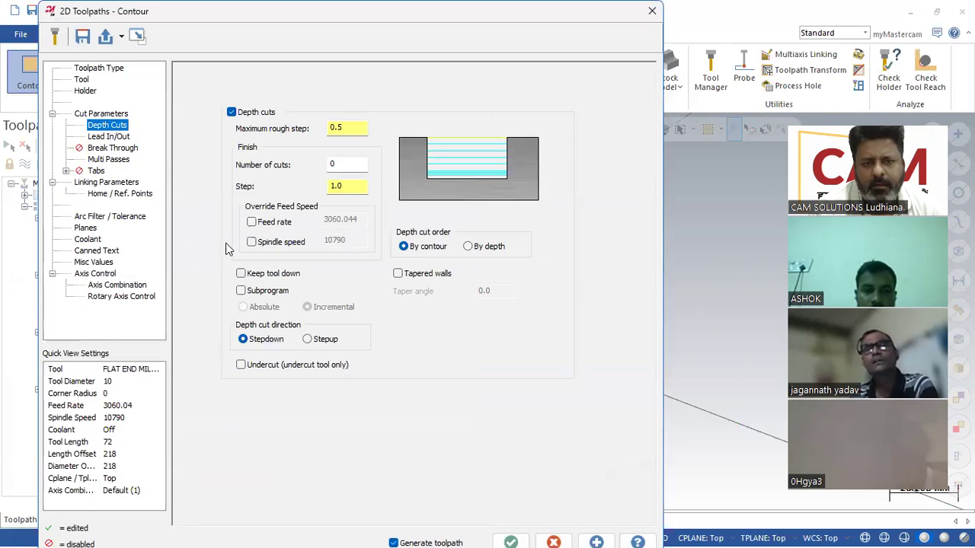
click(107, 114)
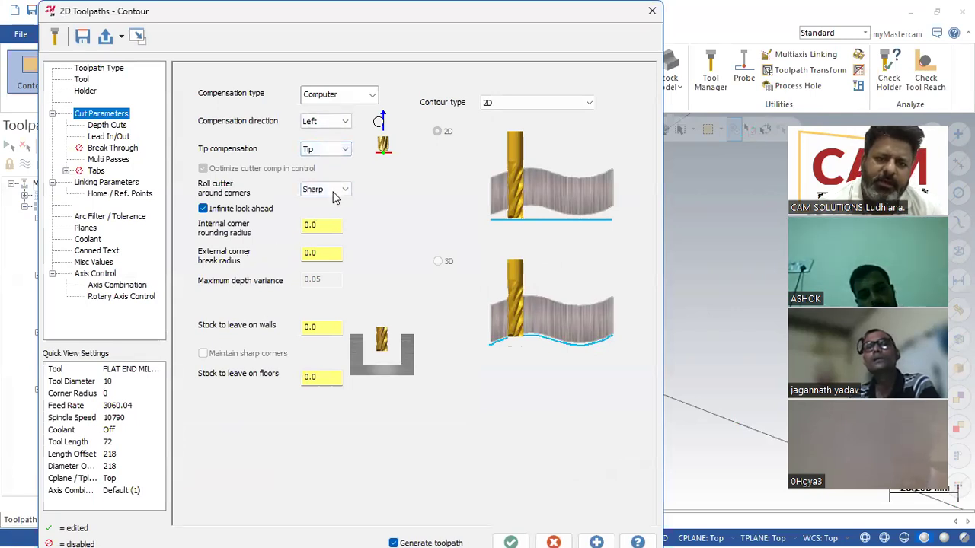
click(335, 121)
click(324, 143)
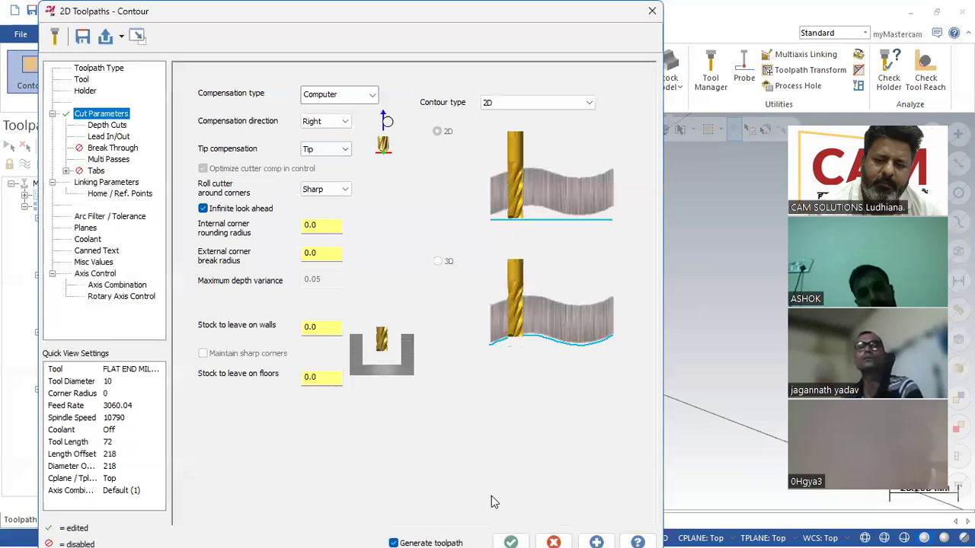
click(510, 541)
mouse_move(447, 364)
middle_down()
mouse_move(518, 371)
mouse_move(519, 348)
middle_up()
scroll(518, 348, up, 3)
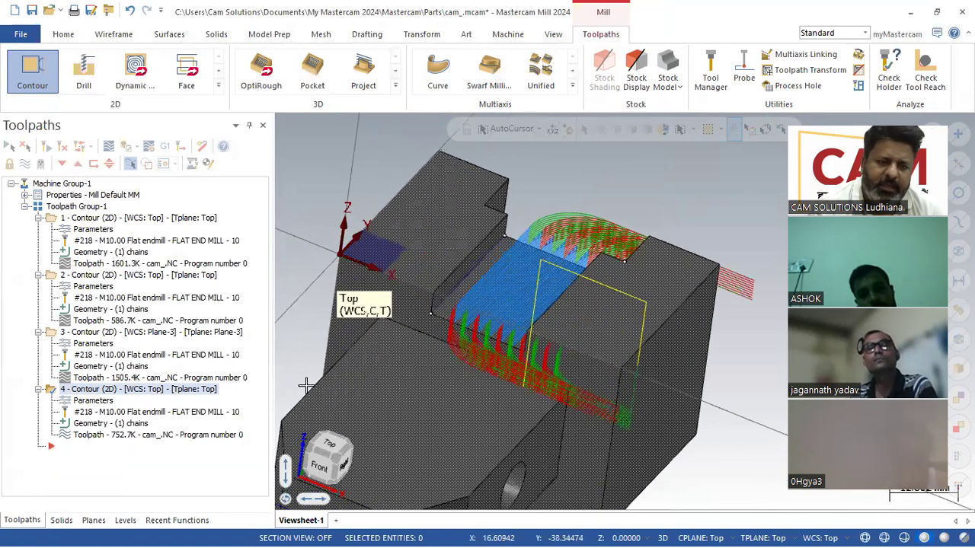
- Set the number of rough multi passes of the top-face slot contour to 5, apply it and inspect the toolpath
click(101, 401)
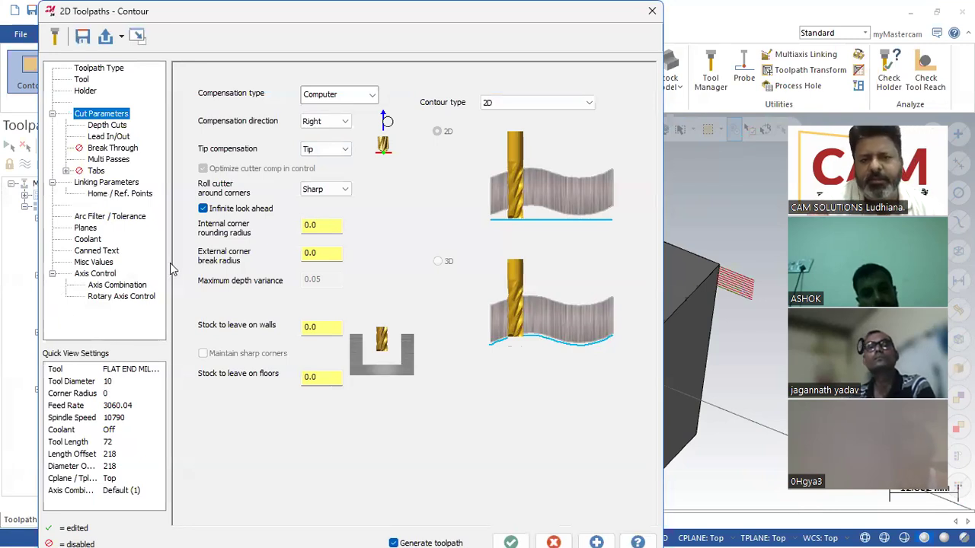
click(108, 159)
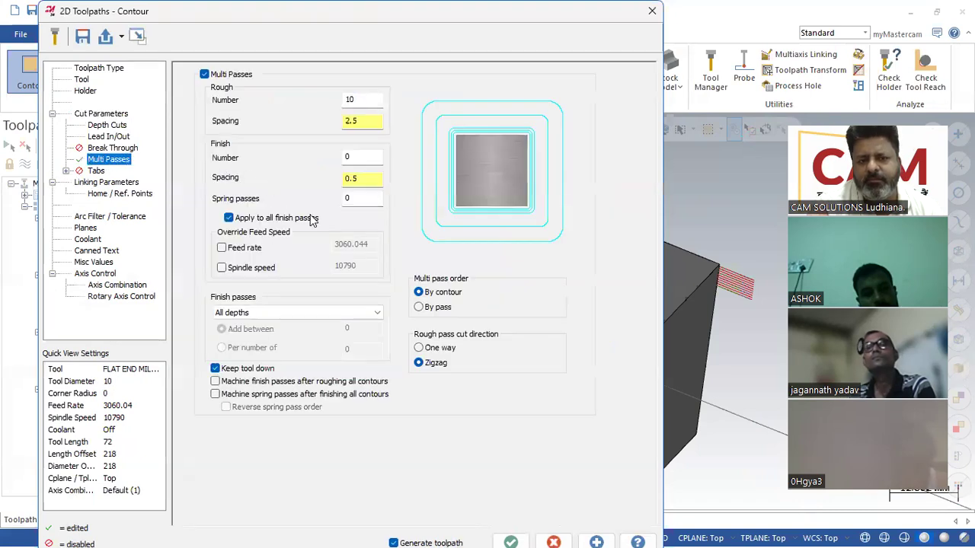
double_click(353, 99)
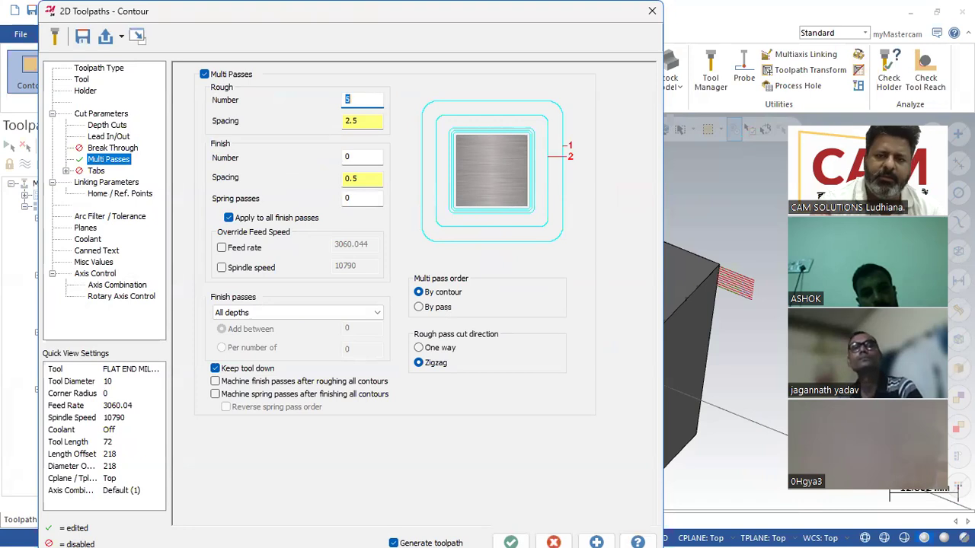
click(511, 540)
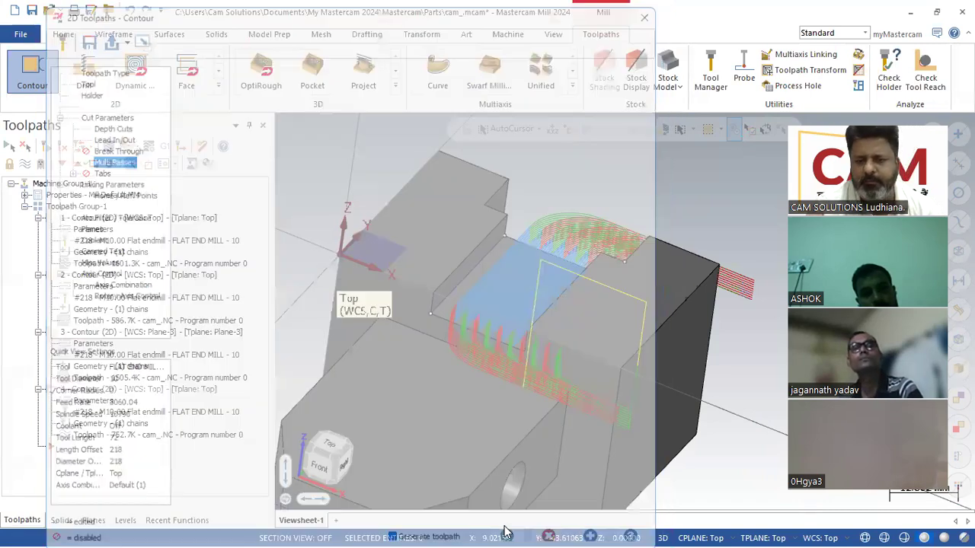
mouse_move(495, 455)
middle_down()
mouse_move(480, 414)
mouse_move(457, 431)
middle_up()
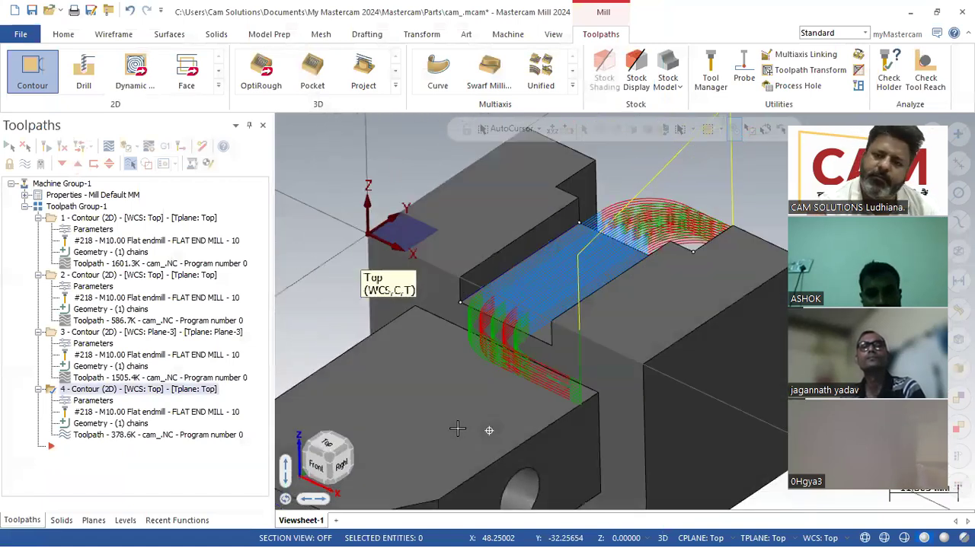
scroll(458, 432, down, 1)
scroll(610, 272, down, 2)
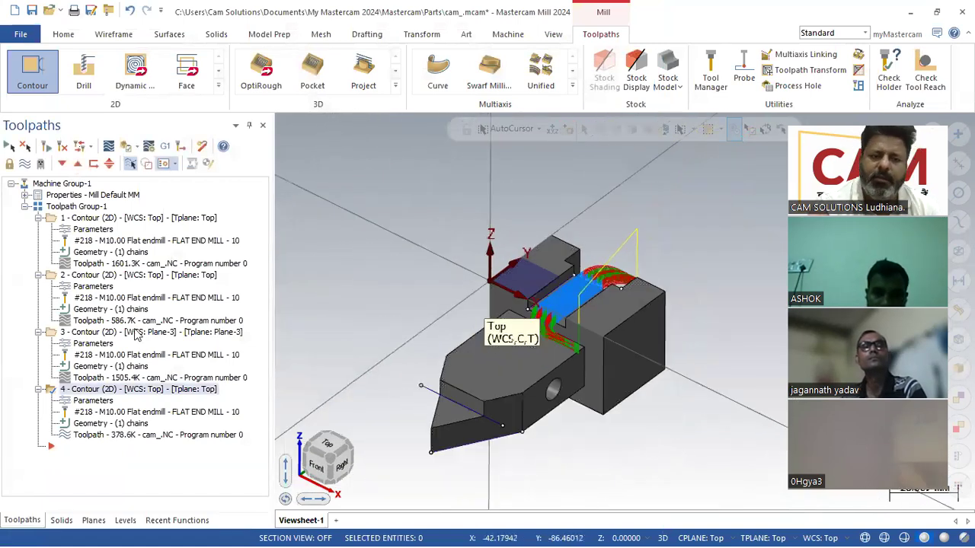
- Review the toolpaths of the individual contour operations, display the whole toolpath group and examine it from the part's underside
click(139, 332)
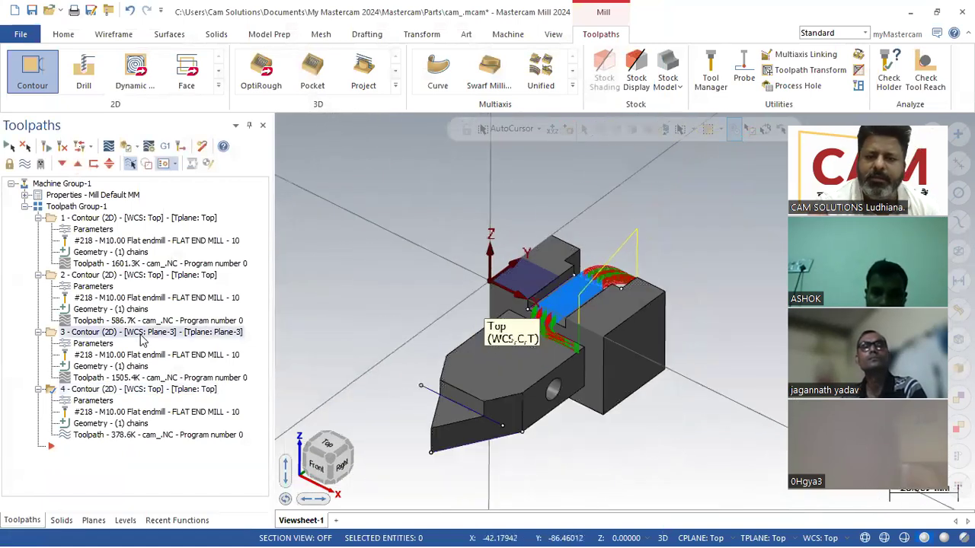
click(130, 388)
click(125, 279)
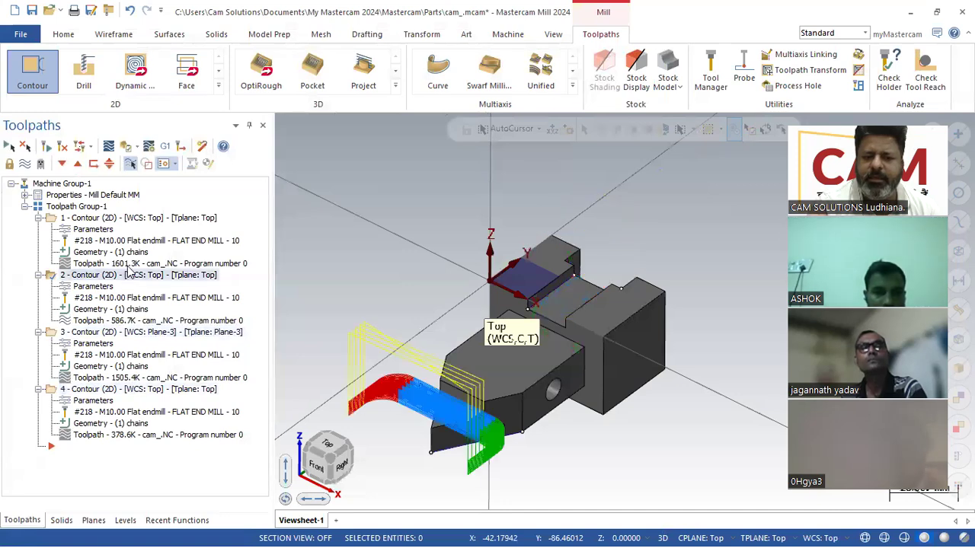
click(140, 221)
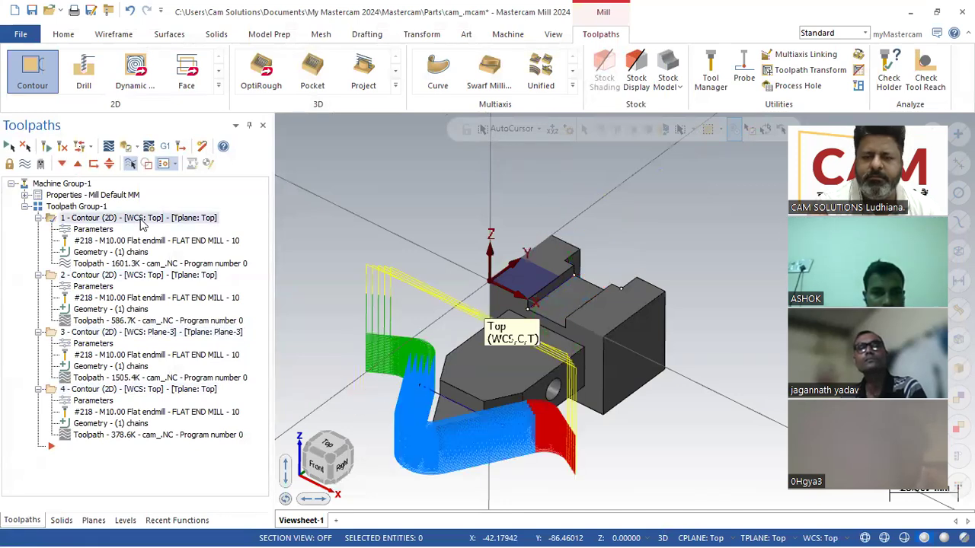
click(107, 207)
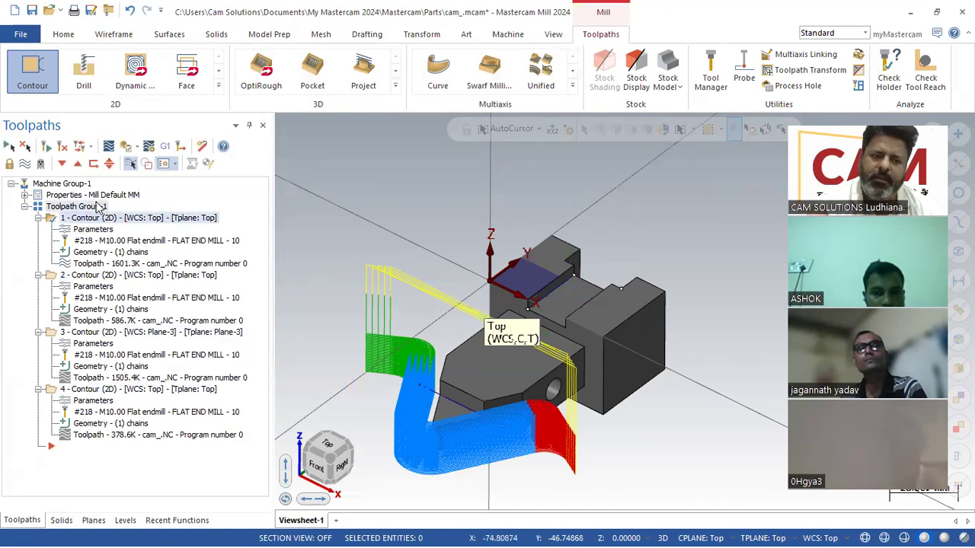
middle_drag(405, 222, 709, 245)
scroll(580, 270, up, 5)
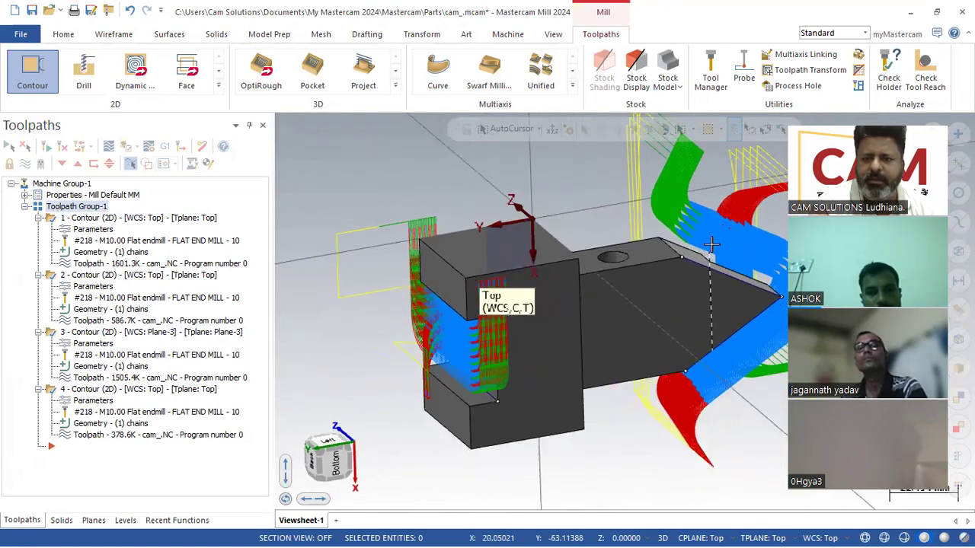
middle_drag(580, 271, 555, 283)
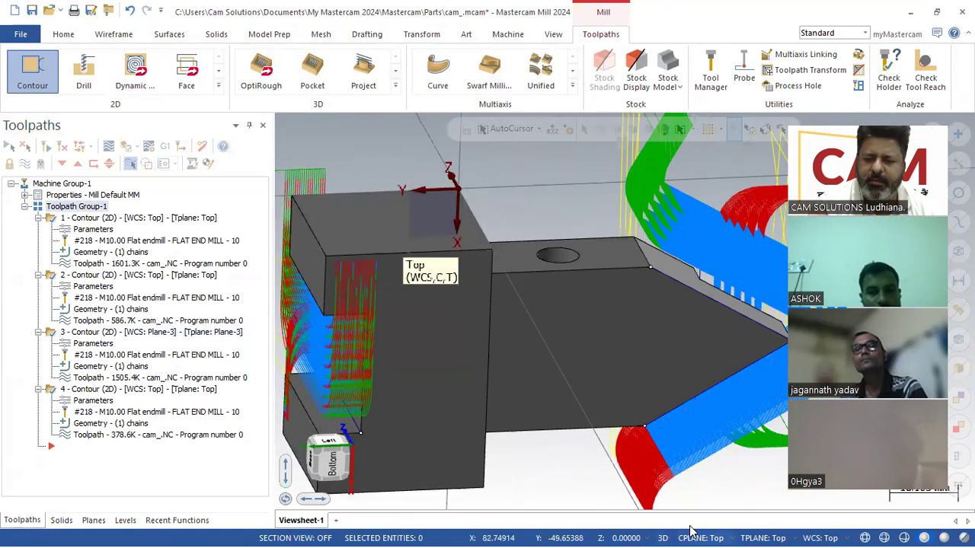
- Try Front and Right as the tool plane
click(745, 535)
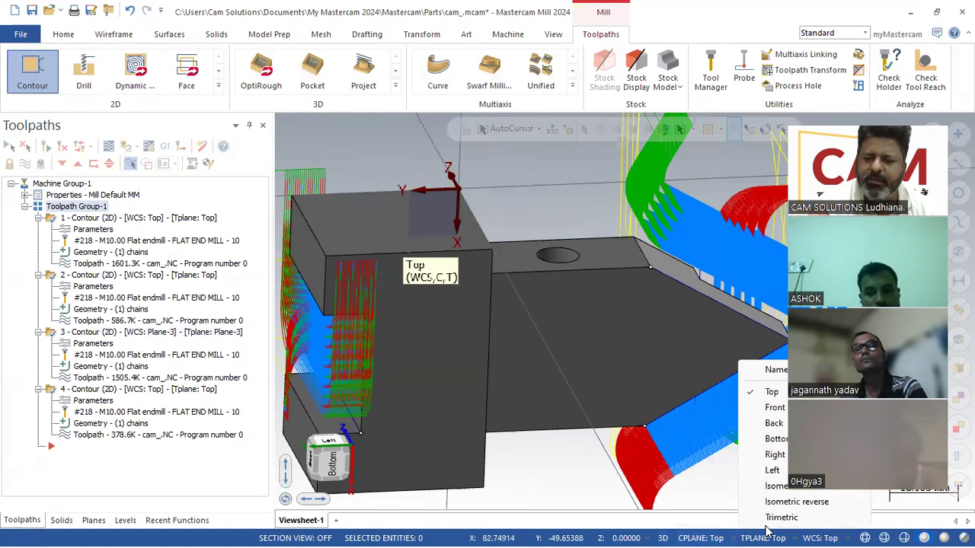
click(778, 413)
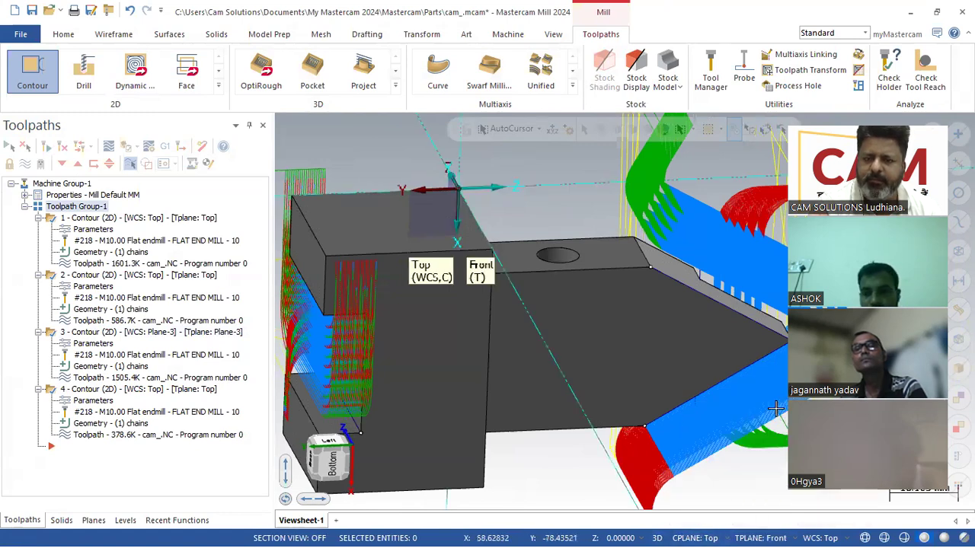
click(762, 537)
click(769, 455)
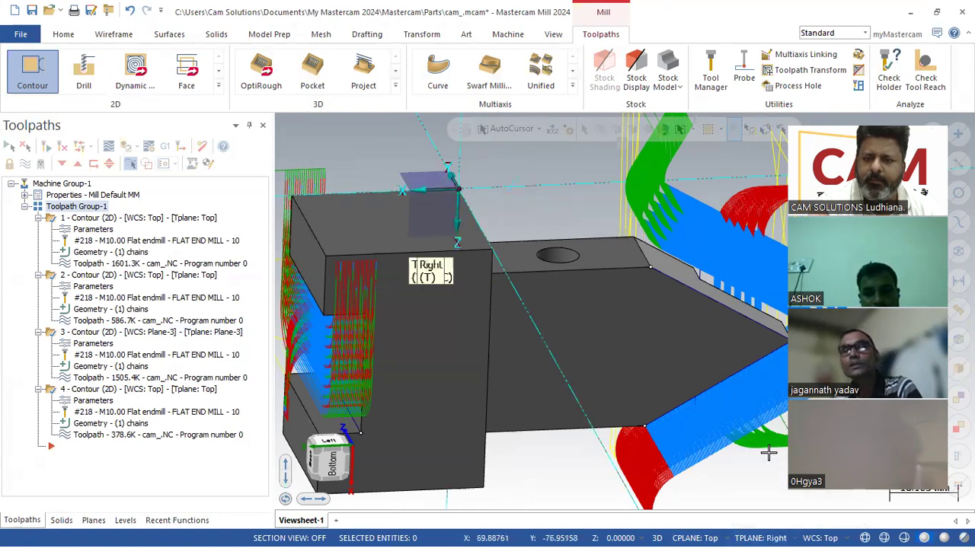
- Set the tool plane to Left and open the choice of construction planes
click(762, 533)
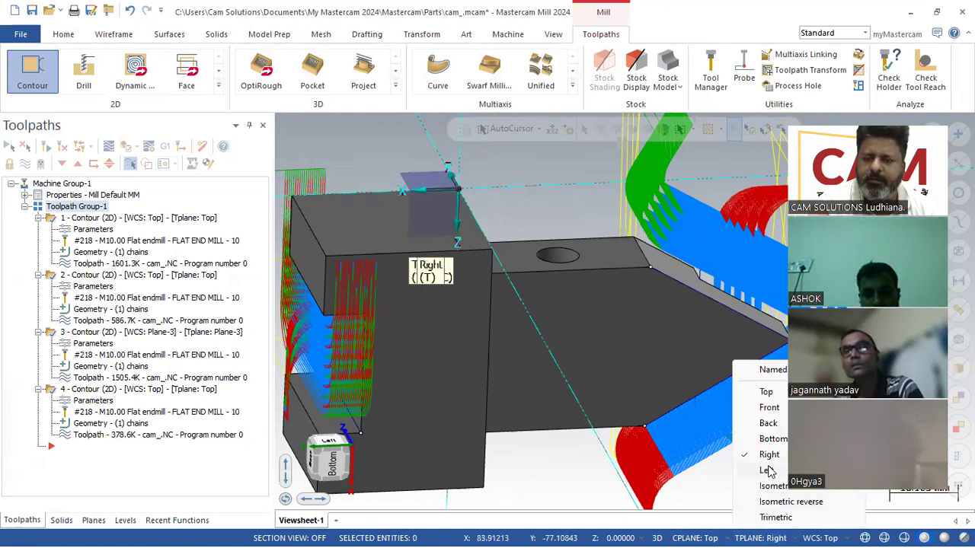
click(767, 471)
click(702, 538)
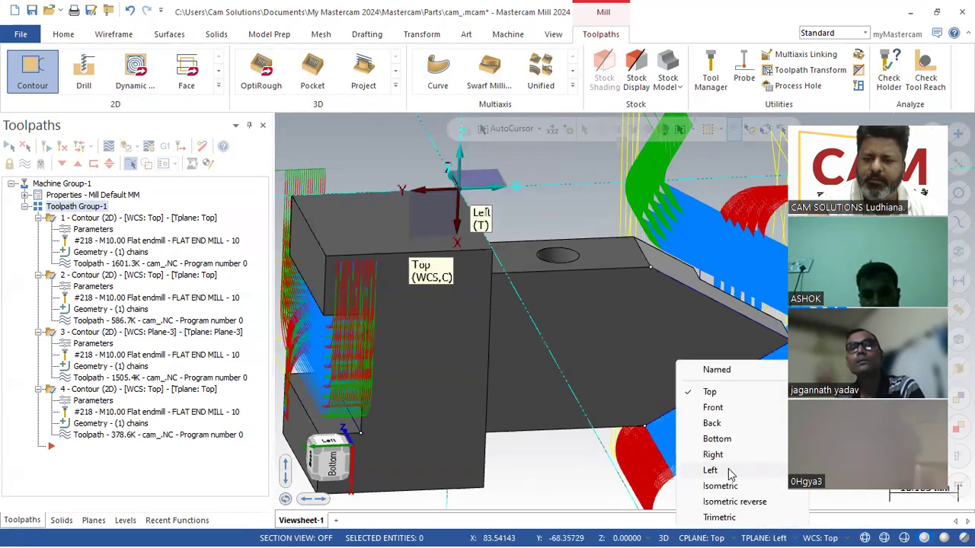